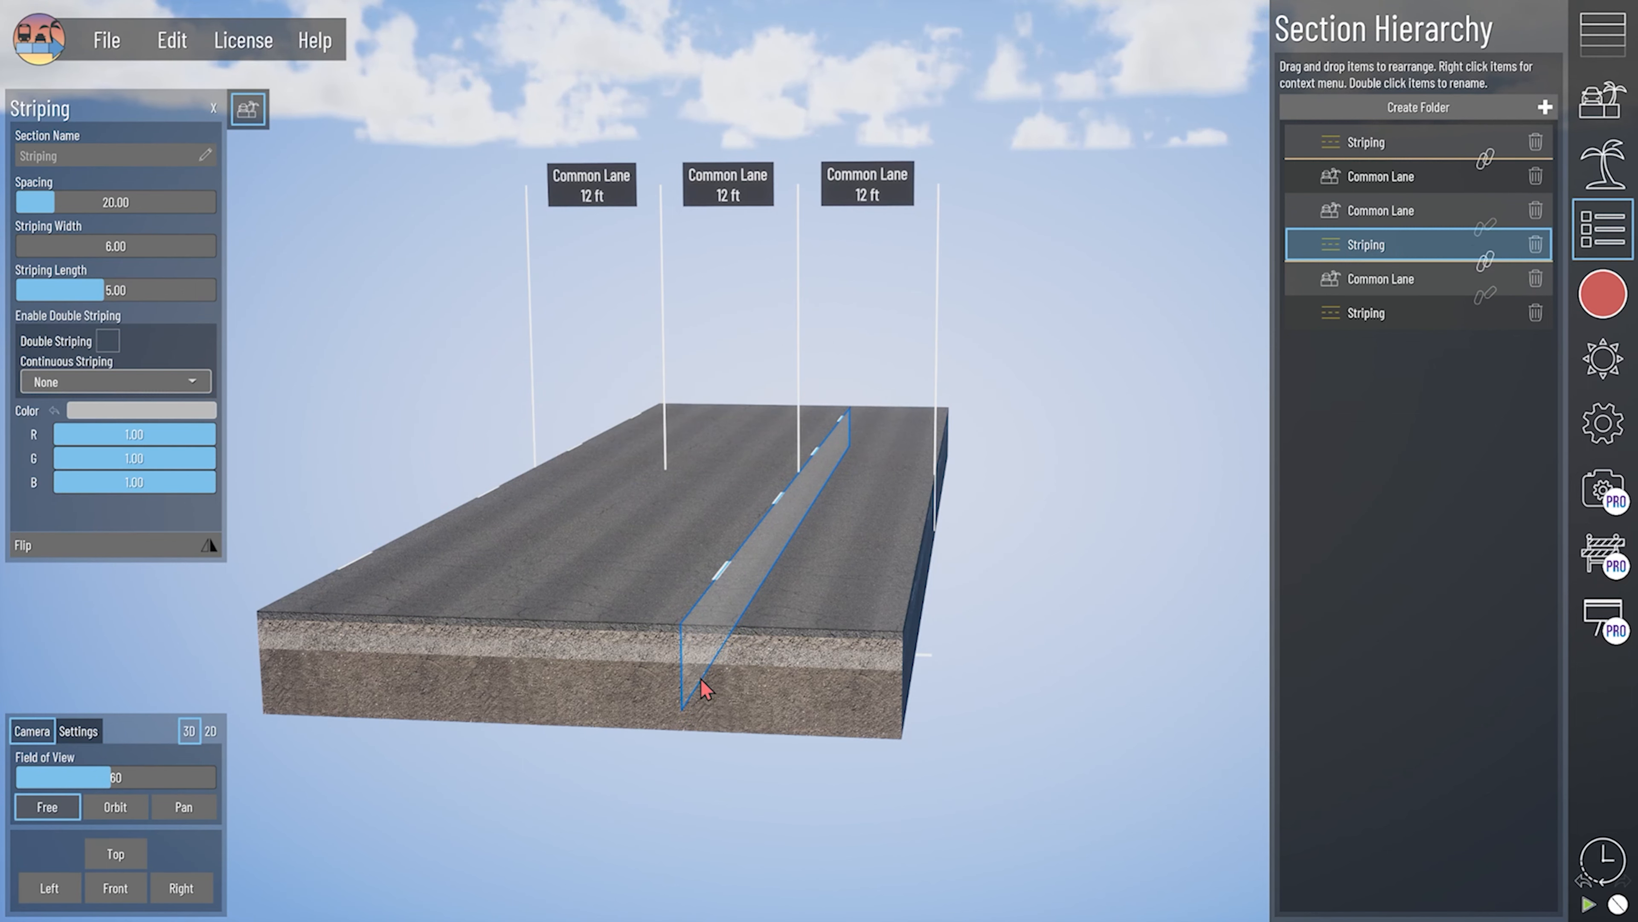
- Raise the right-hand common lane to a height of 4.88 ft
right_drag(727, 636, 994, 623)
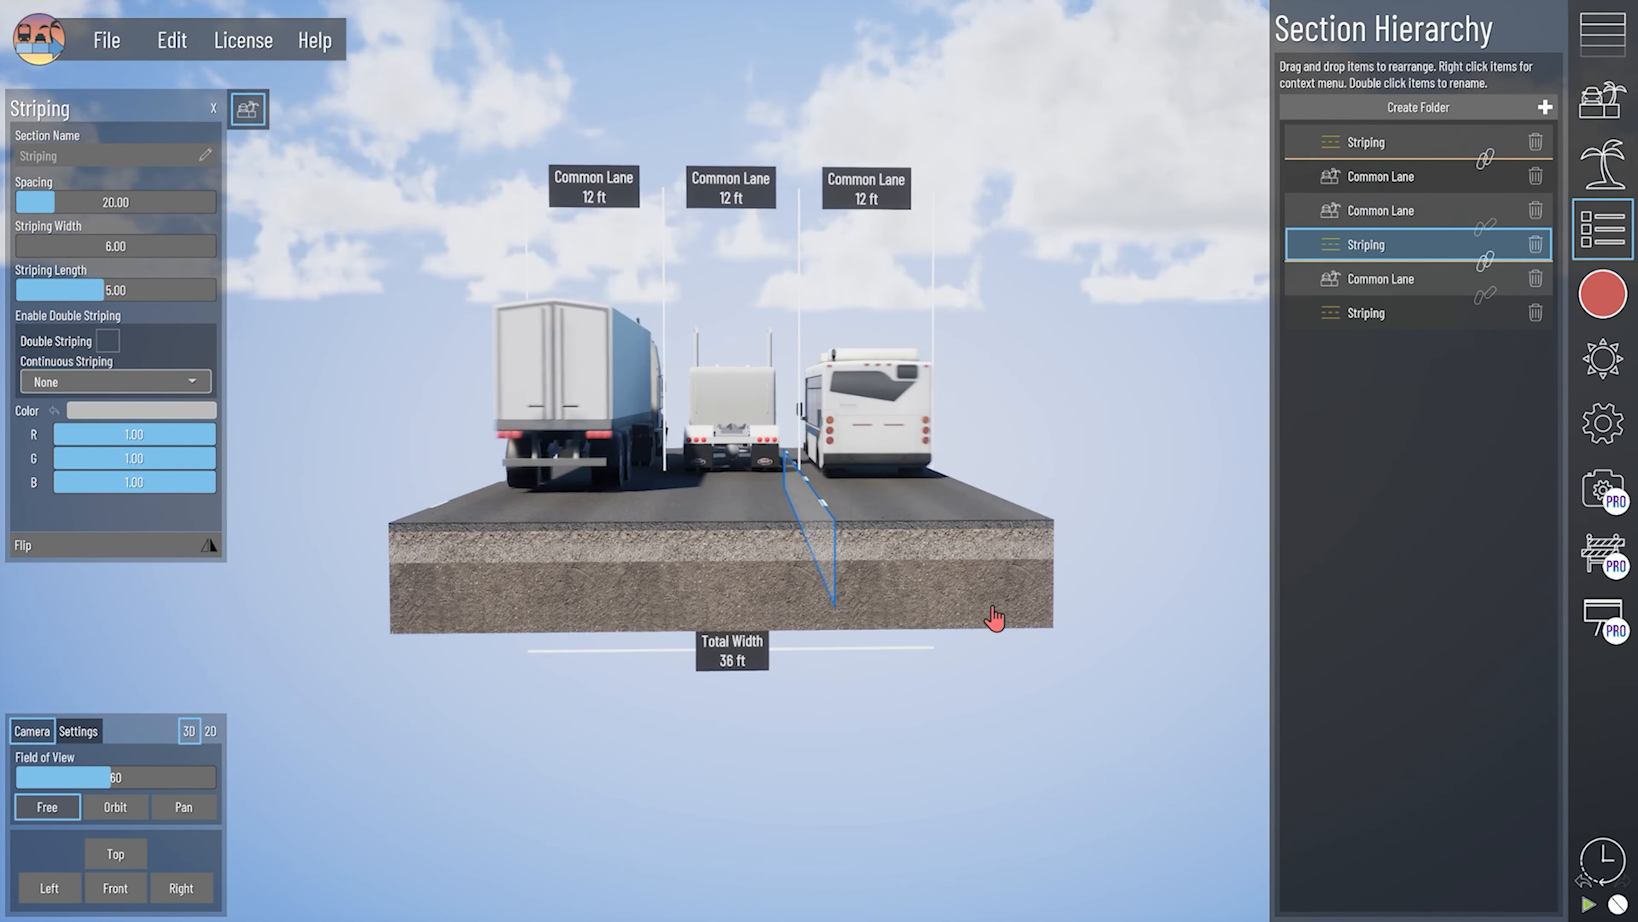
scroll(994, 622, up, 1)
click(932, 574)
drag(71, 243, 116, 242)
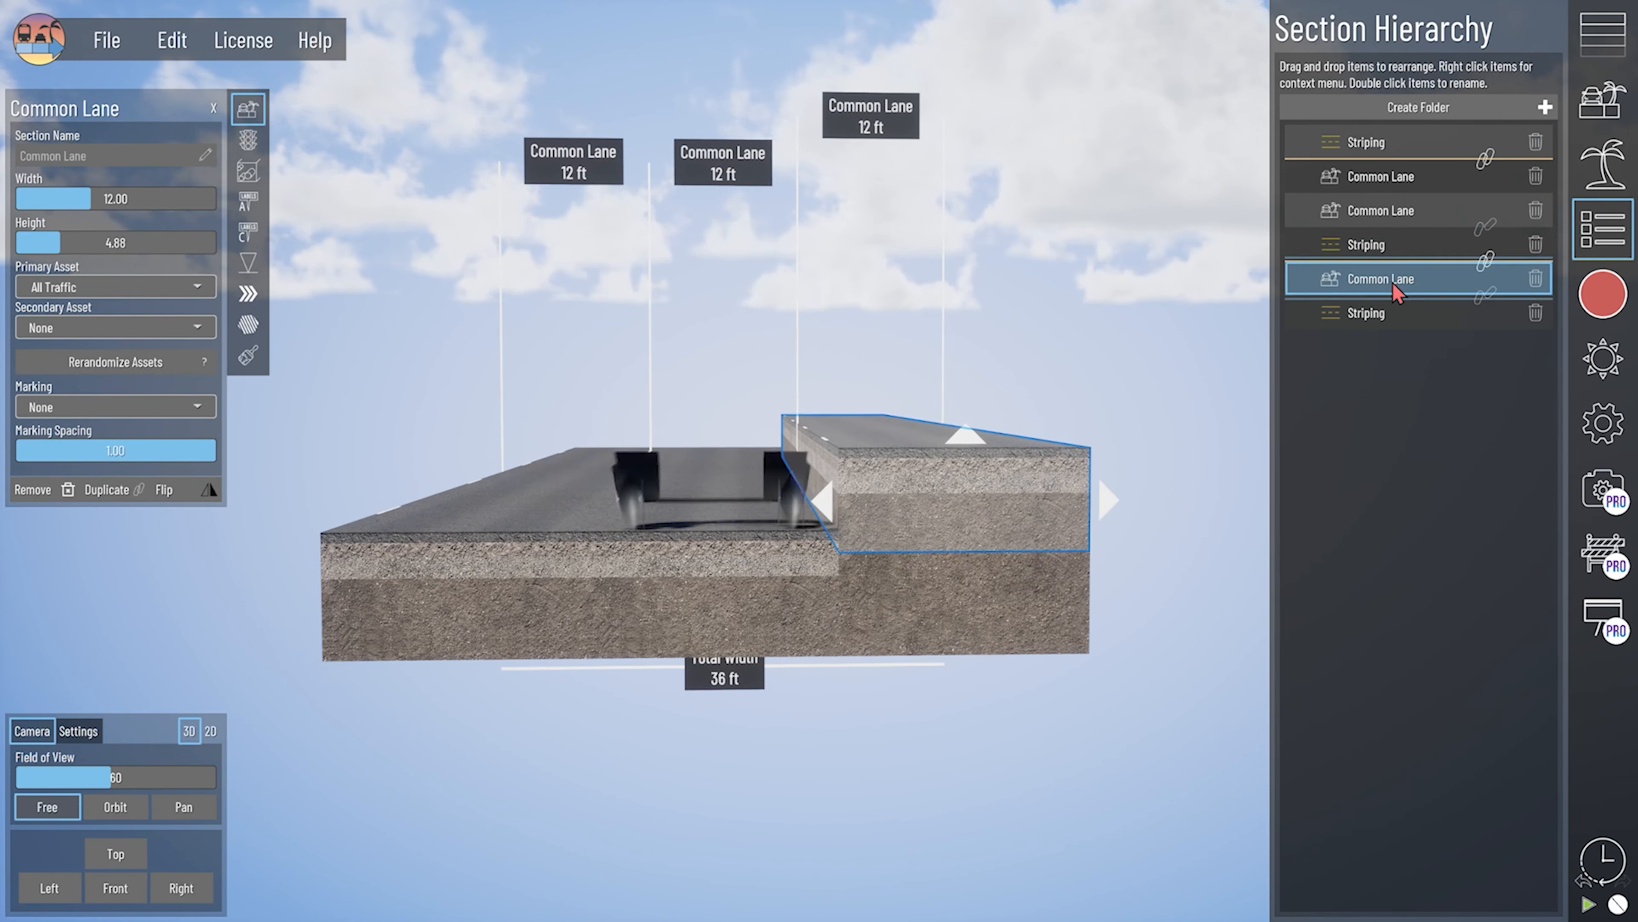
- Link the striping beside the raised lane to the middle common lane, and clear the selection
right_drag(1007, 520, 995, 529)
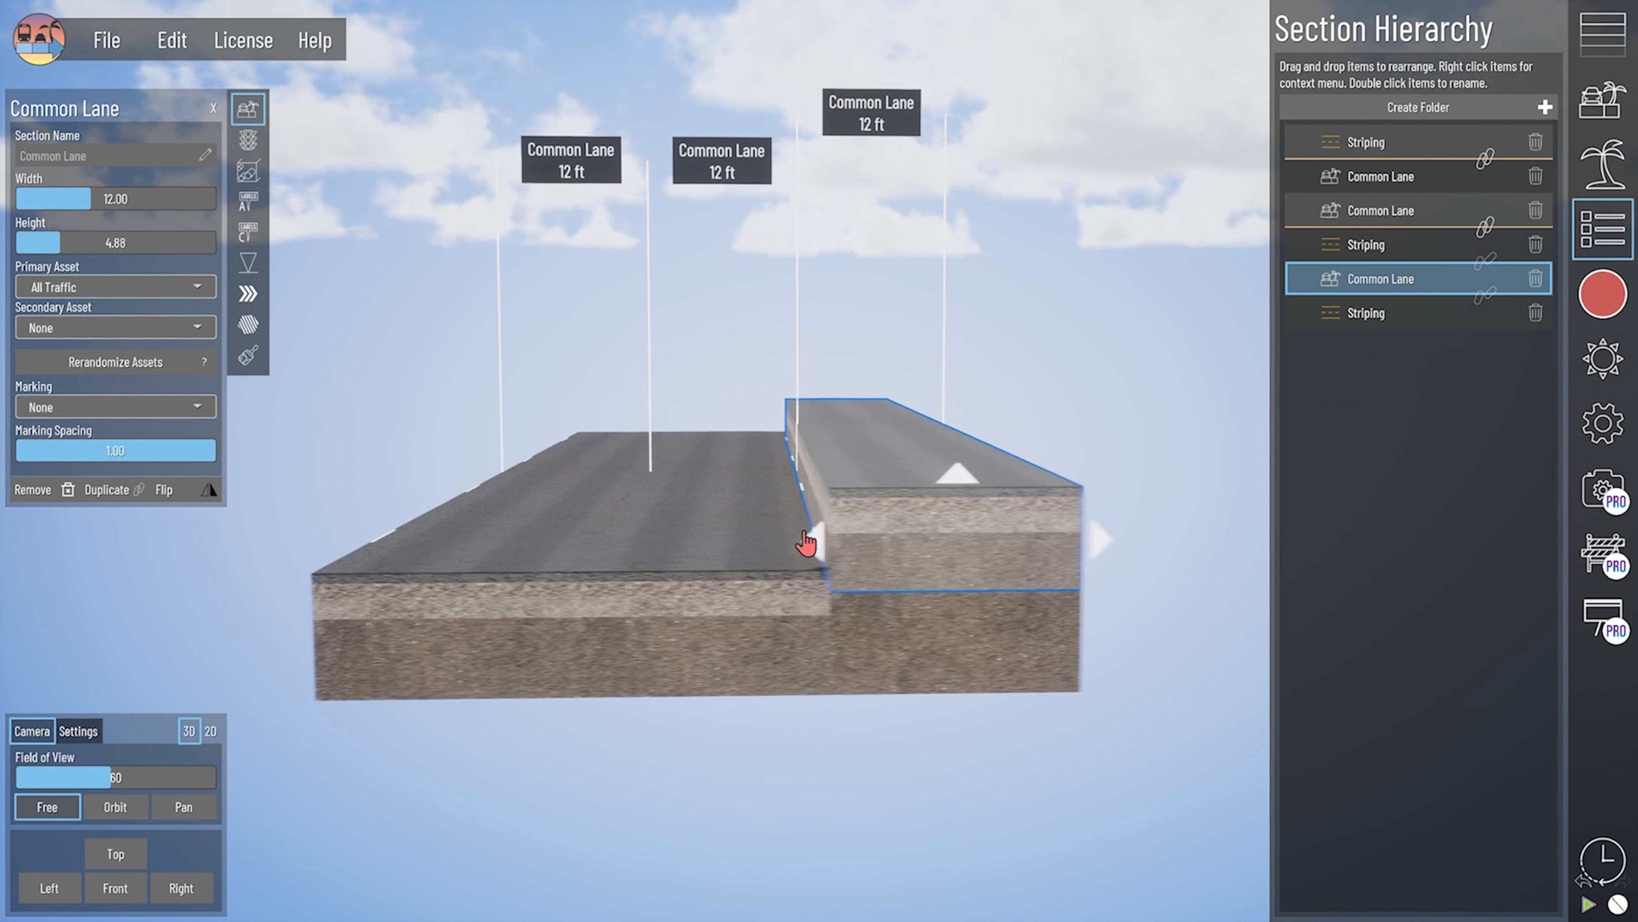
right_click(793, 585)
click(1134, 316)
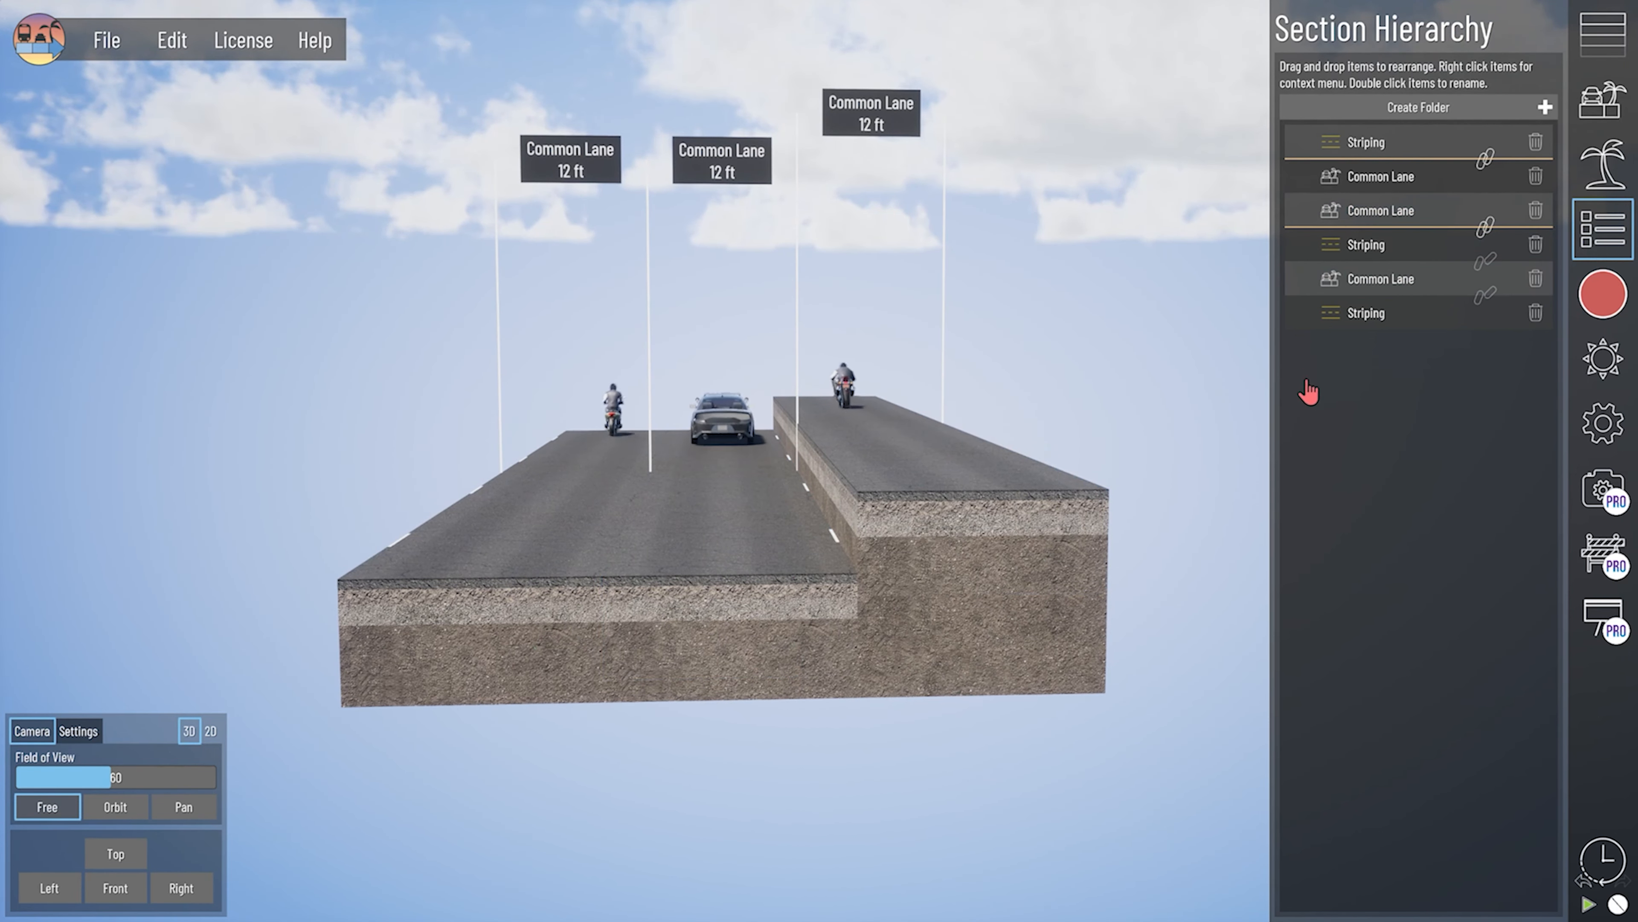
right_drag(947, 526, 921, 604)
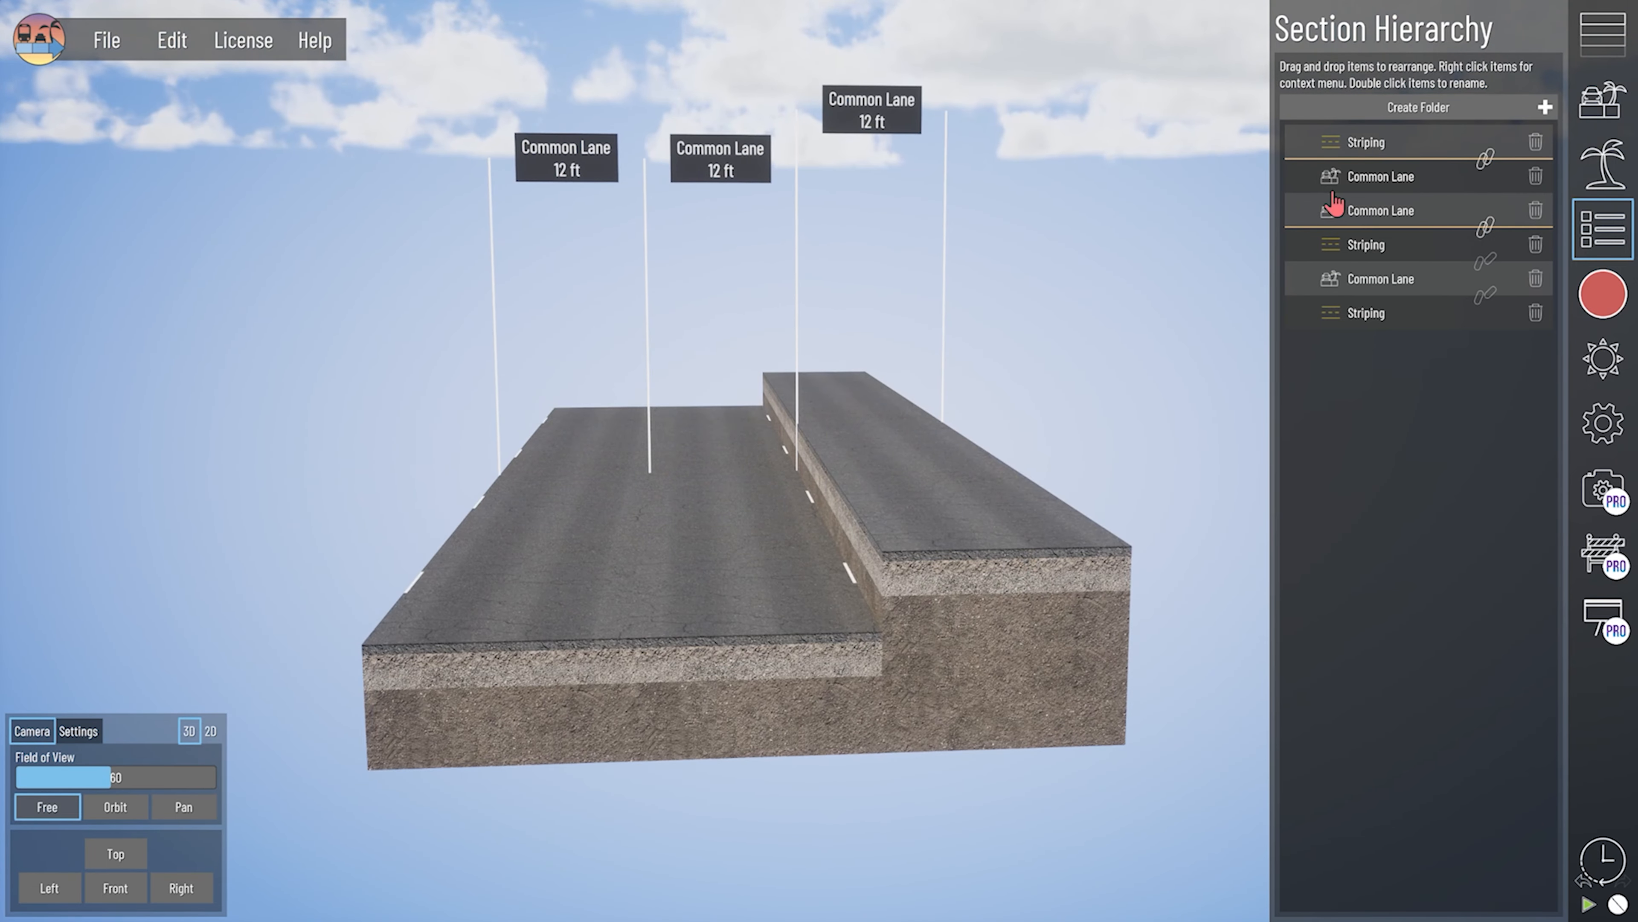
- Try to surround the middle common lane with striping
click(1602, 33)
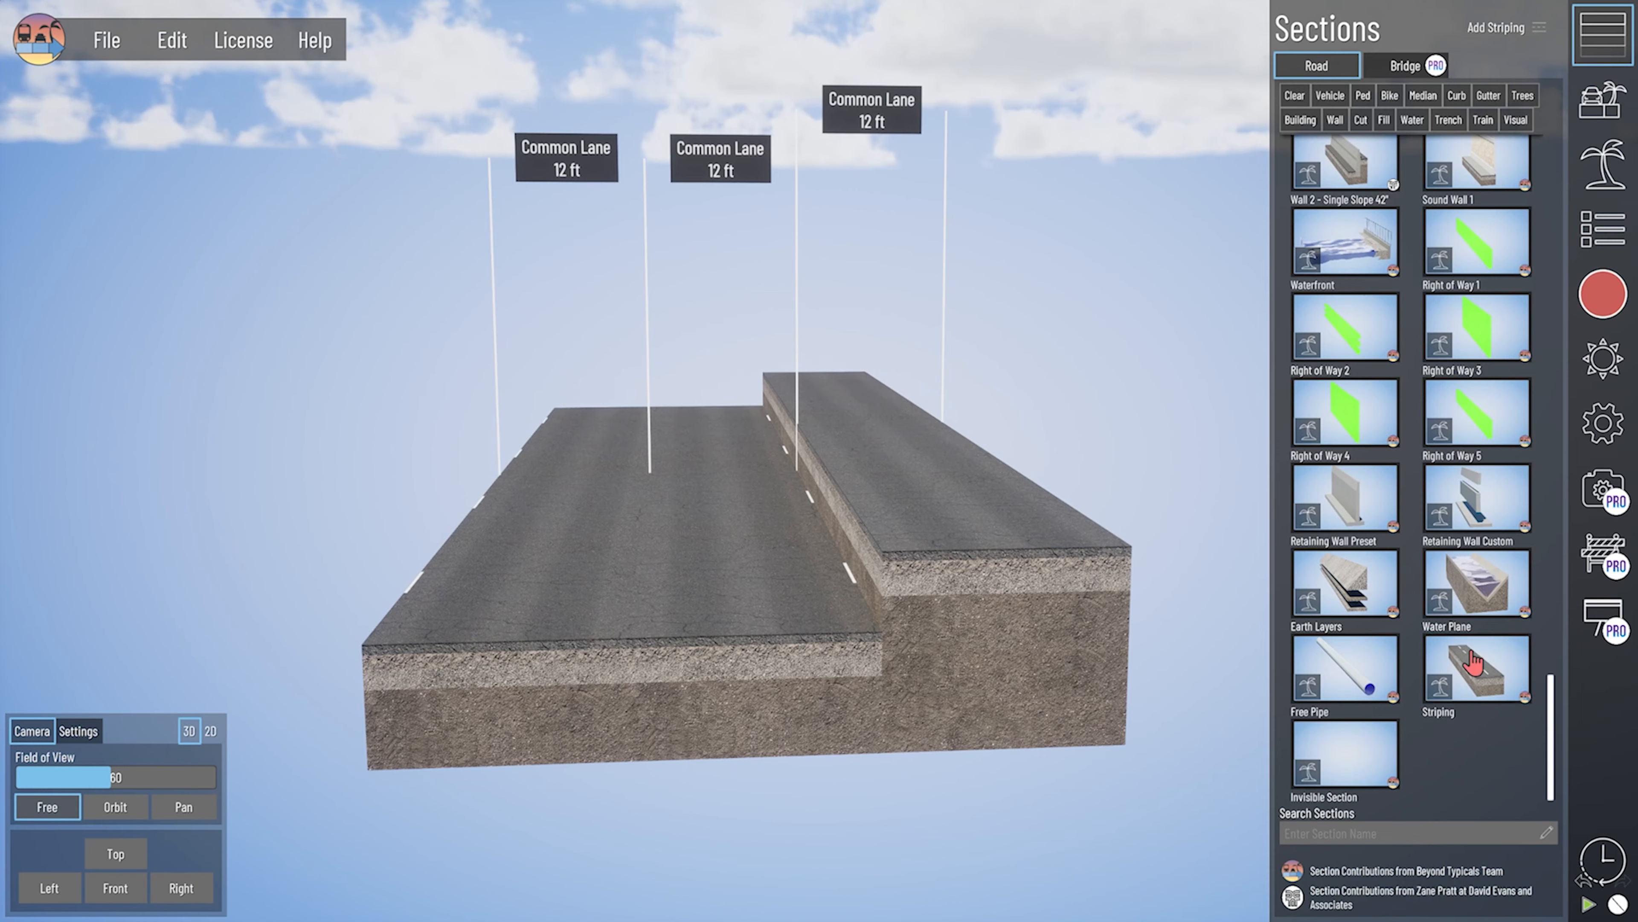
right_drag(932, 639, 840, 684)
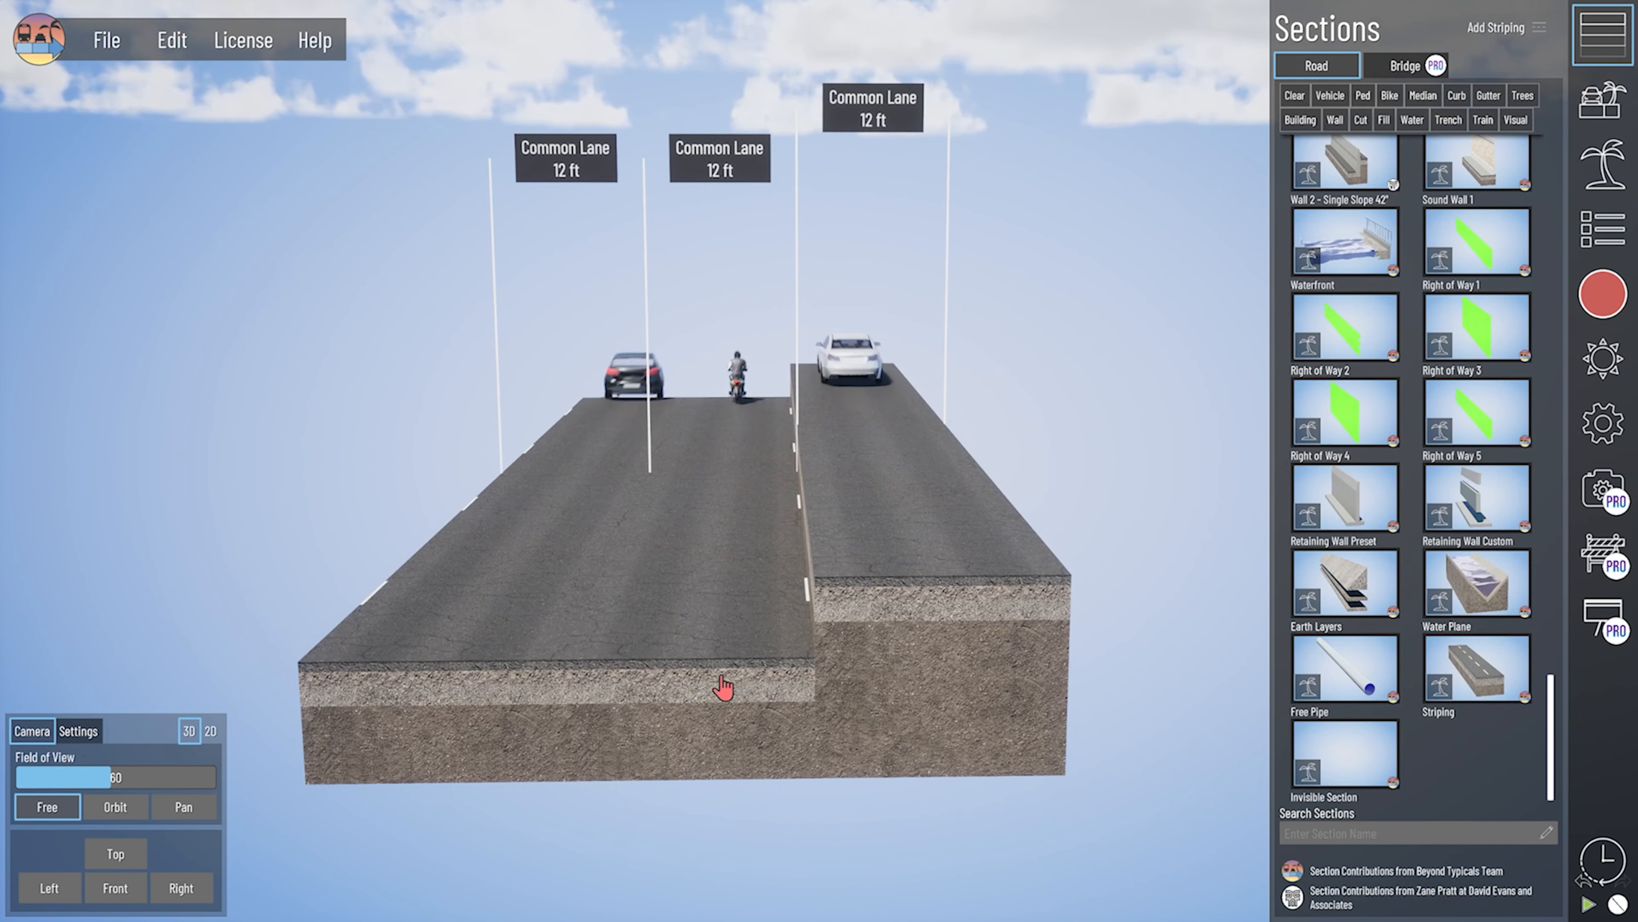
click(665, 723)
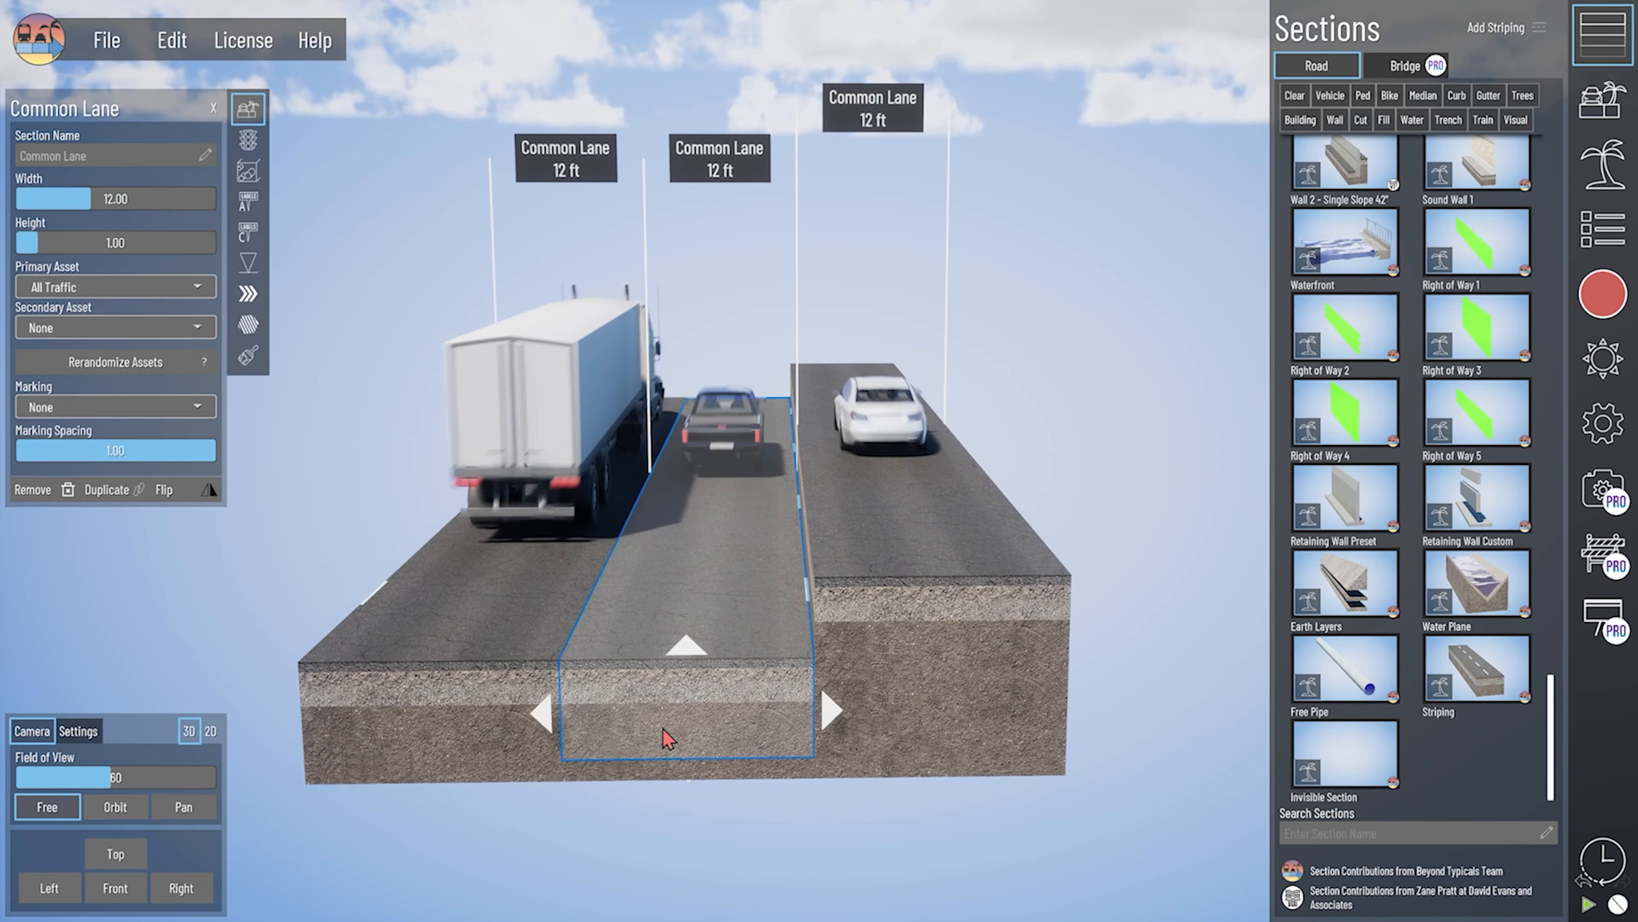
right_click(667, 723)
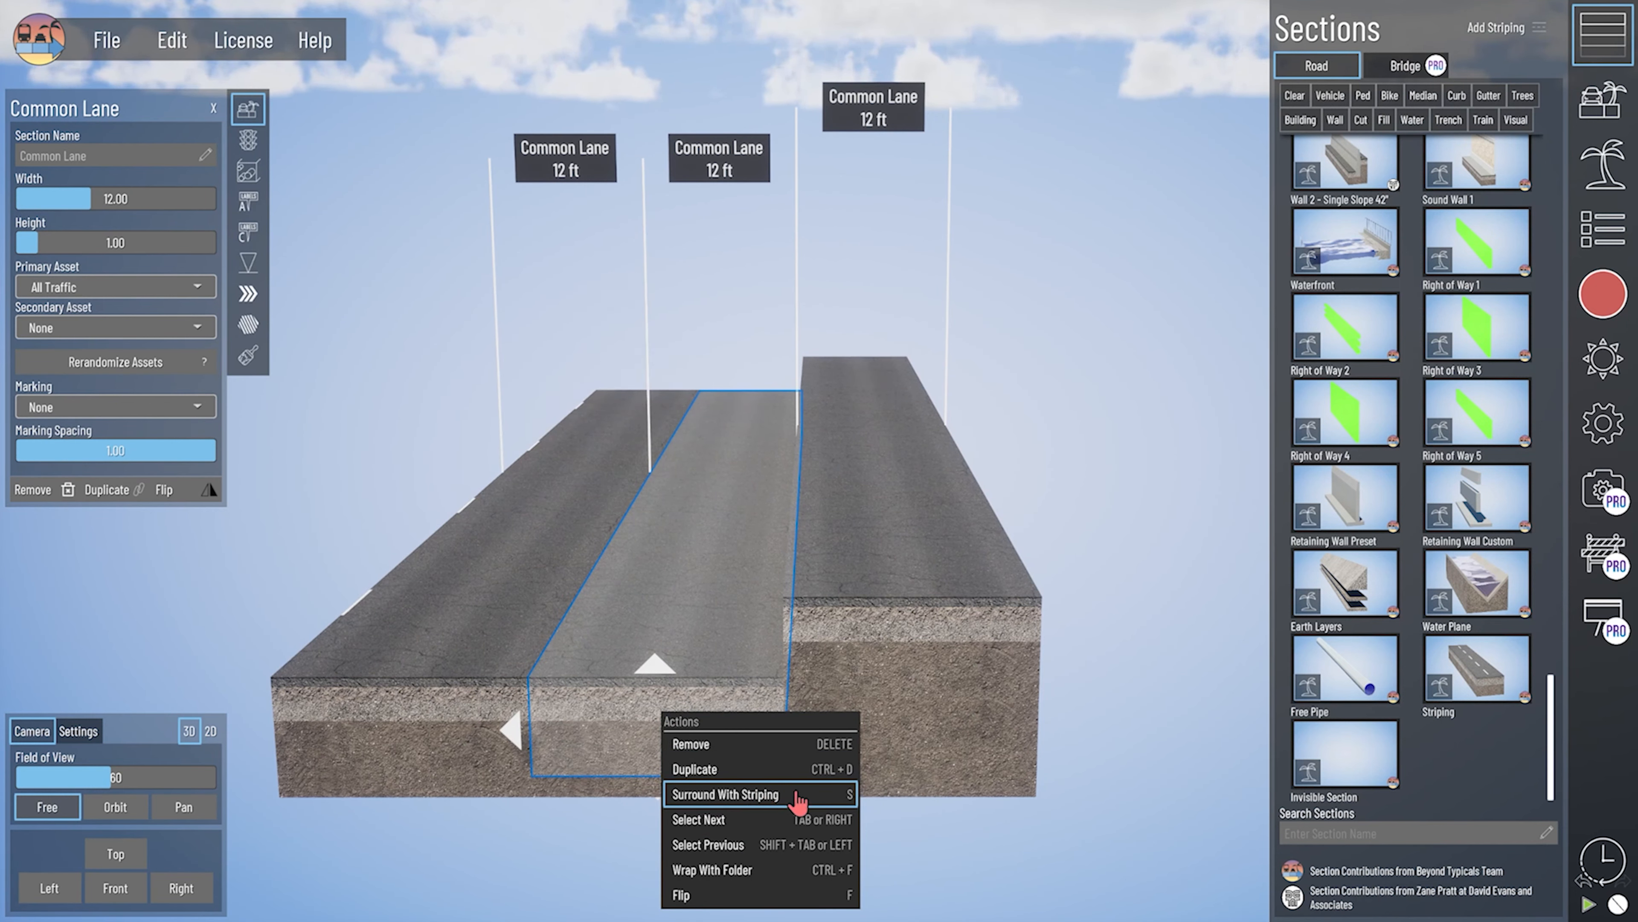
key(s)
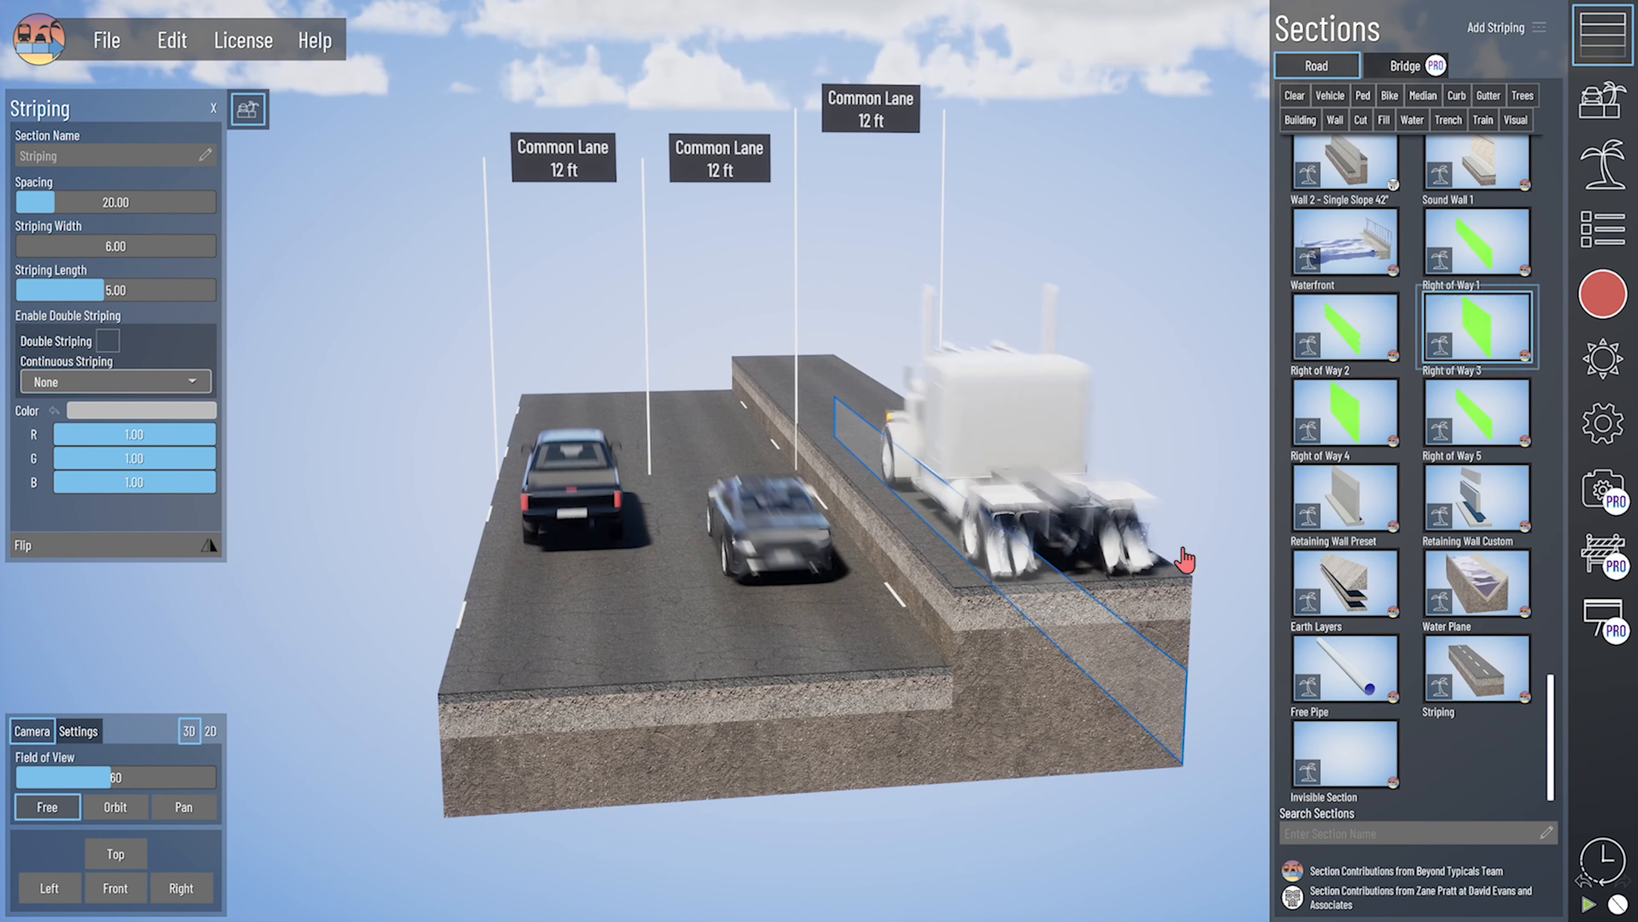
- Set the raised right-hand lane's height to 1 ft
click(1040, 677)
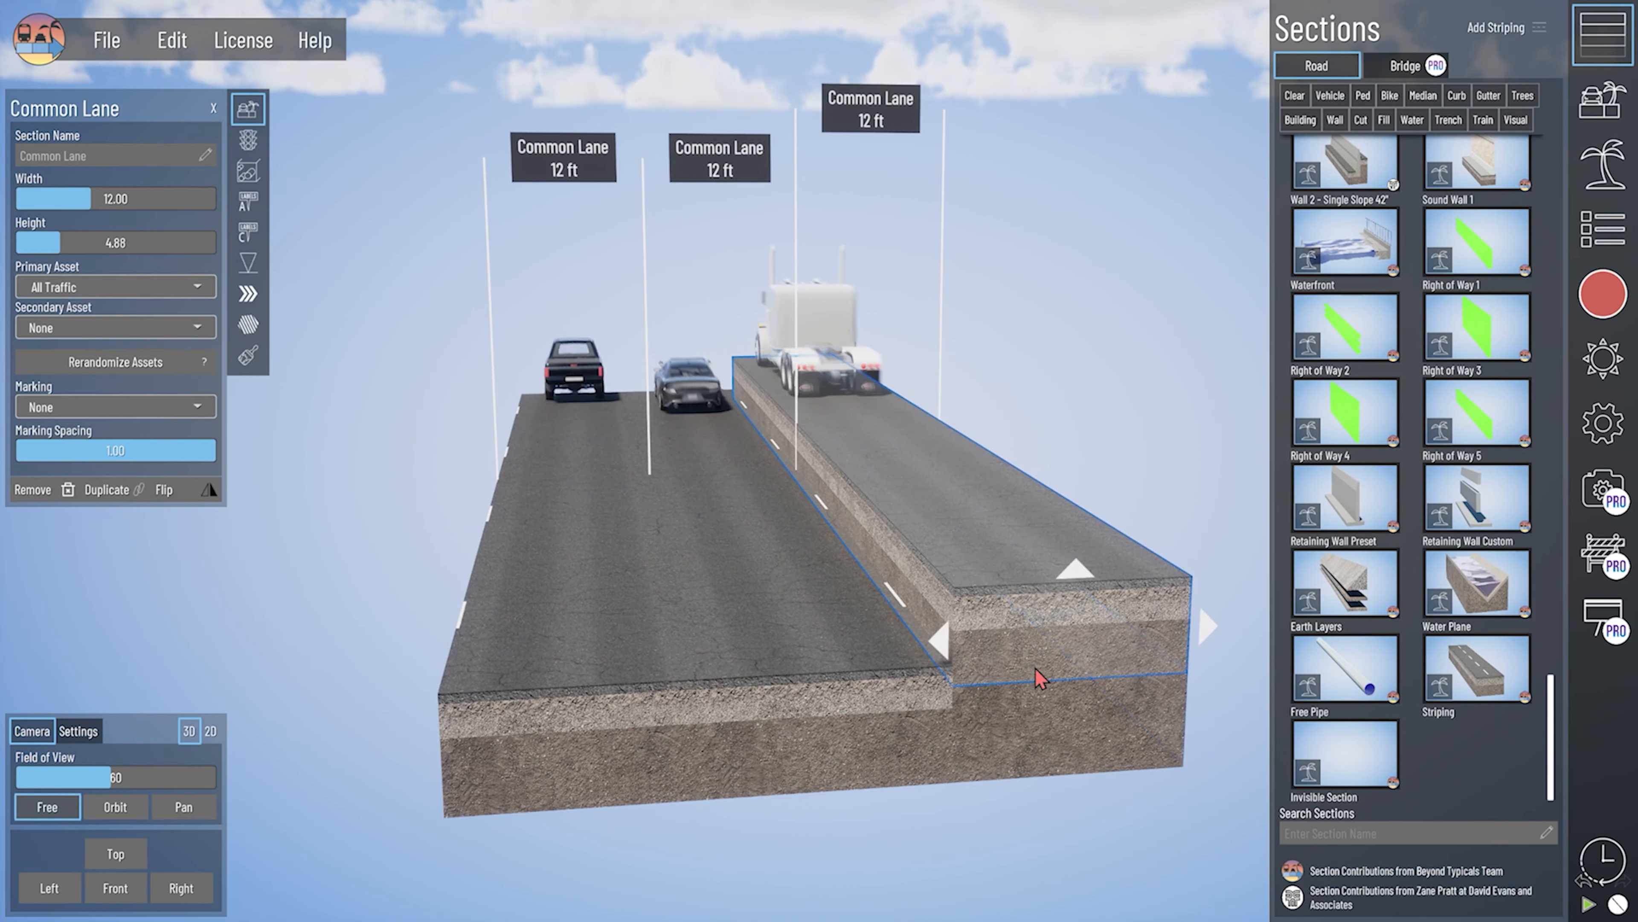
click(133, 250)
text(1)
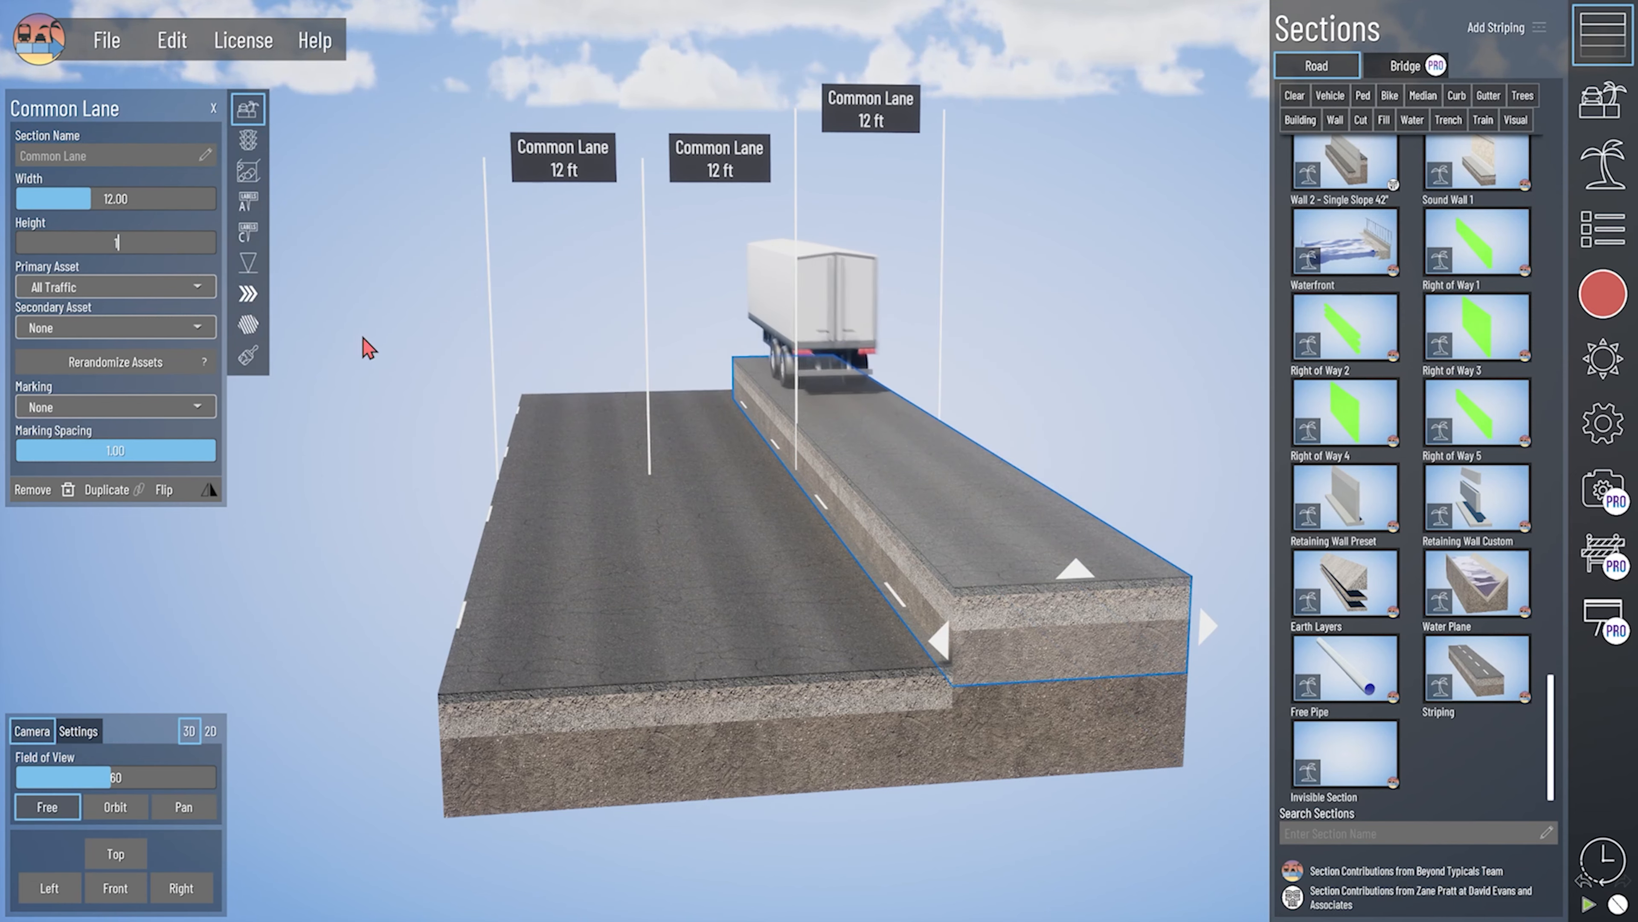
key(Return)
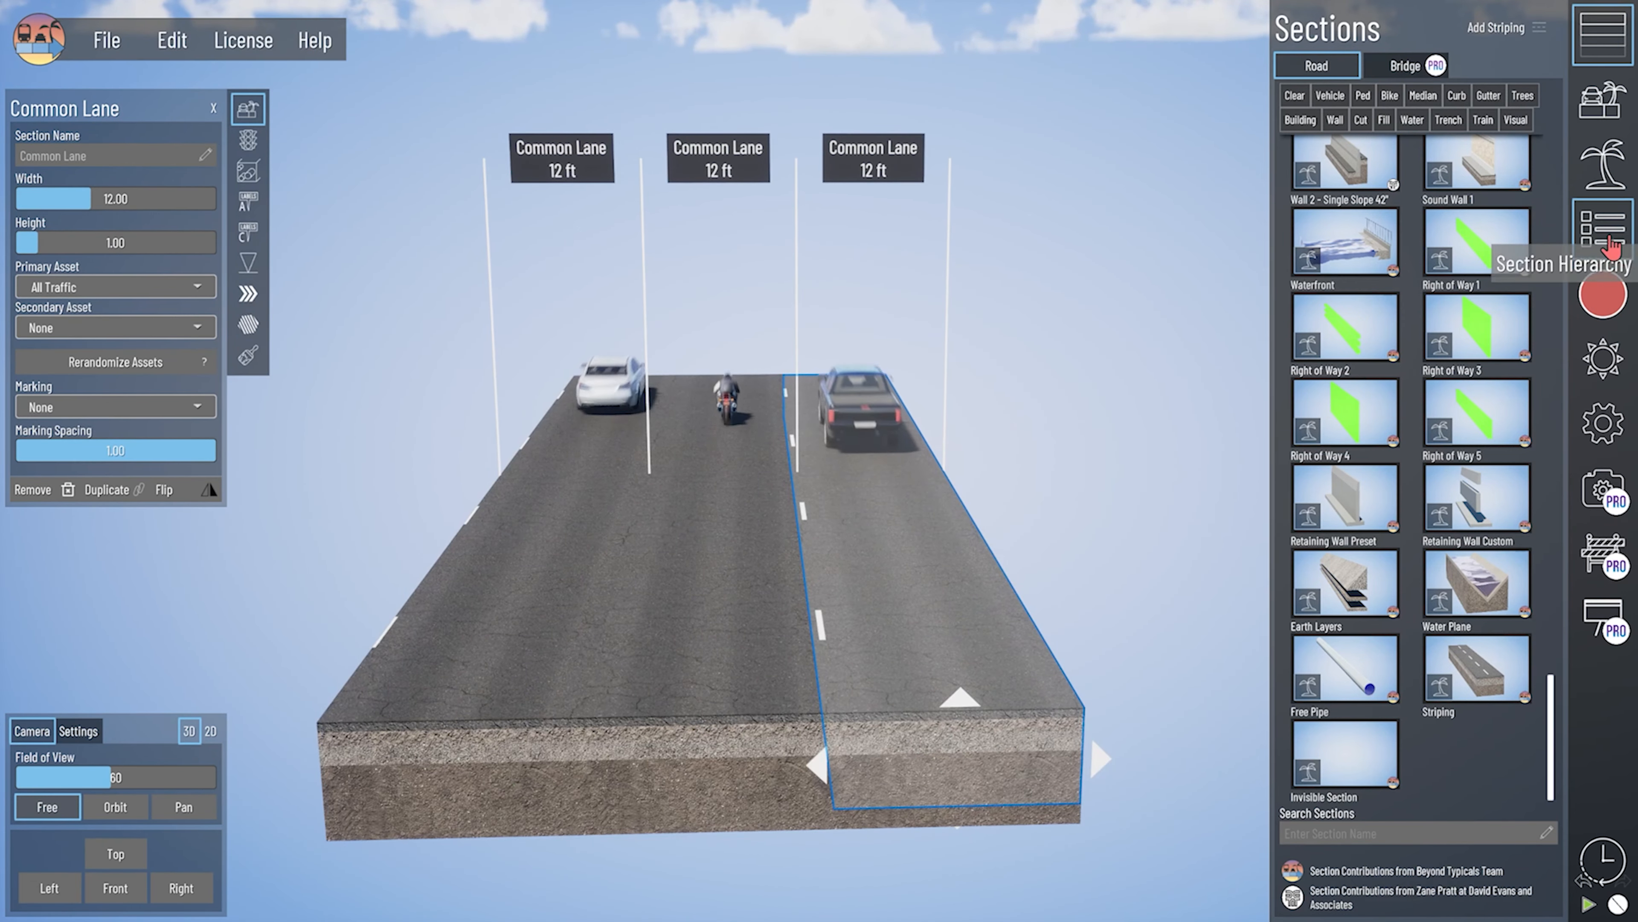
- Delete all striping sections from the section hierarchy, leaving only the three common lanes
click(1606, 239)
click(1536, 246)
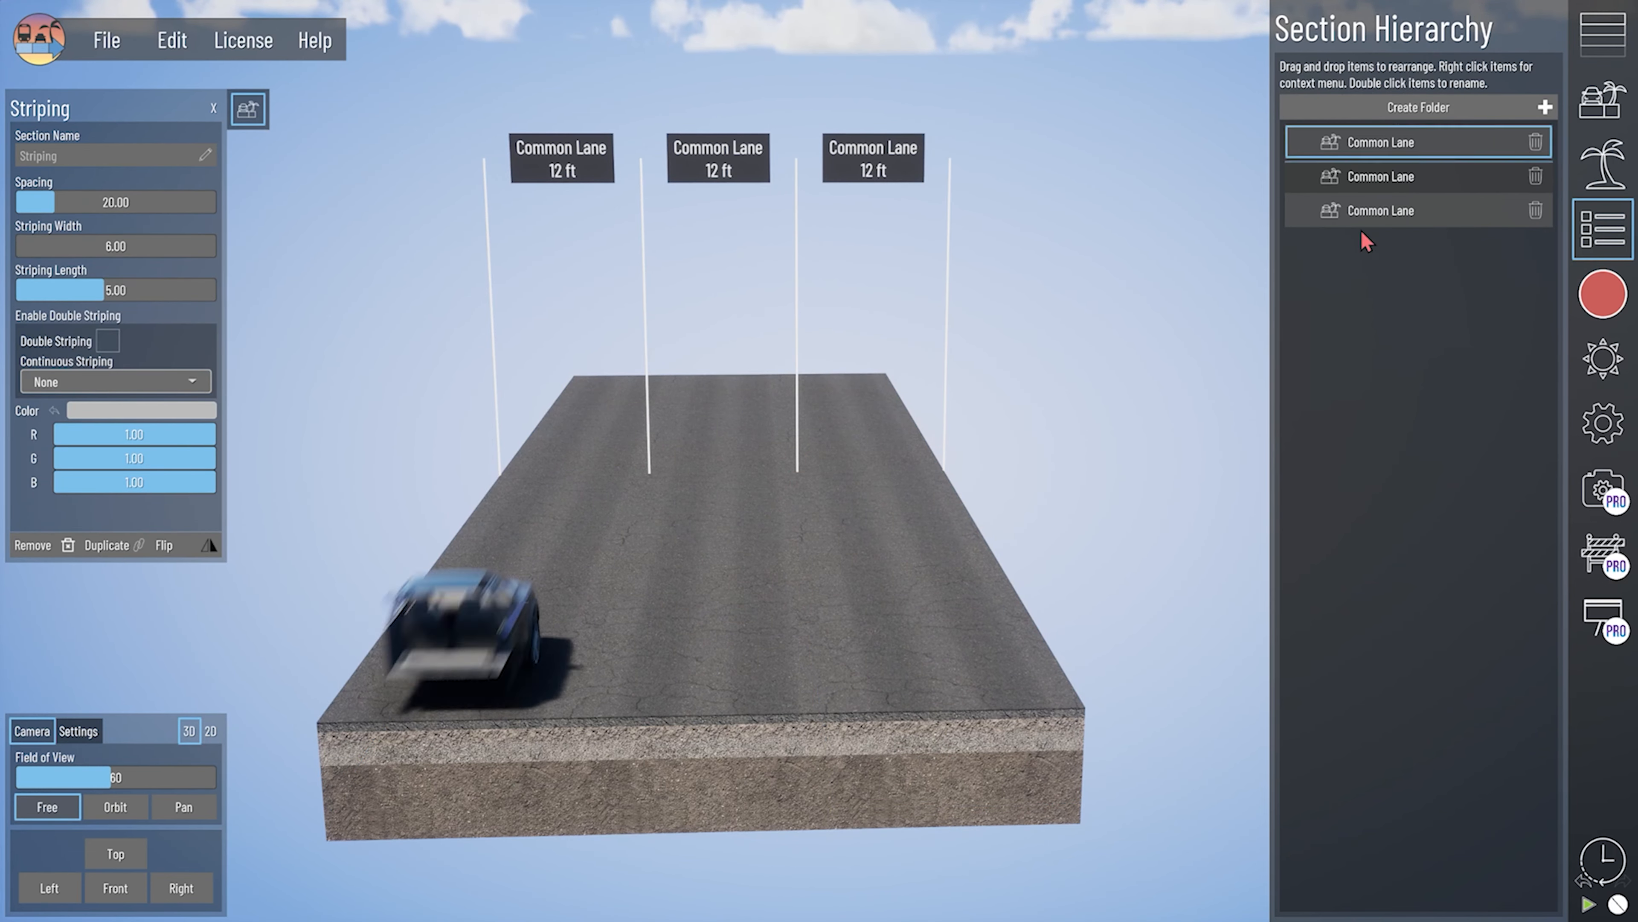
- Surround the left common lane and the middle common lane with striping
middle_drag(858, 743, 865, 620)
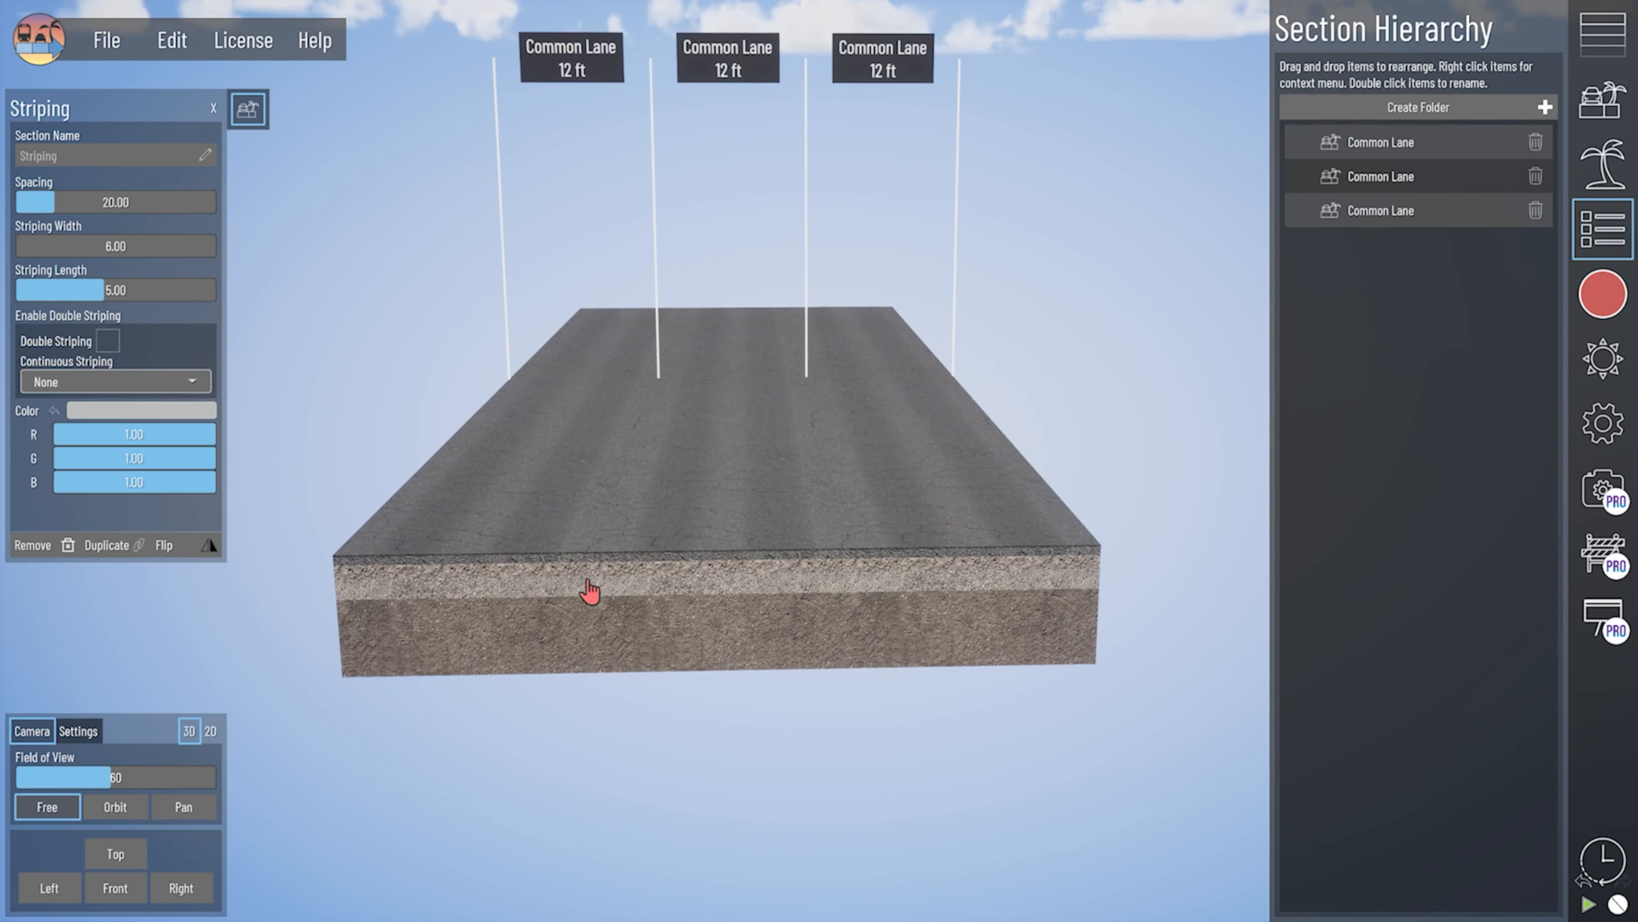
click(509, 598)
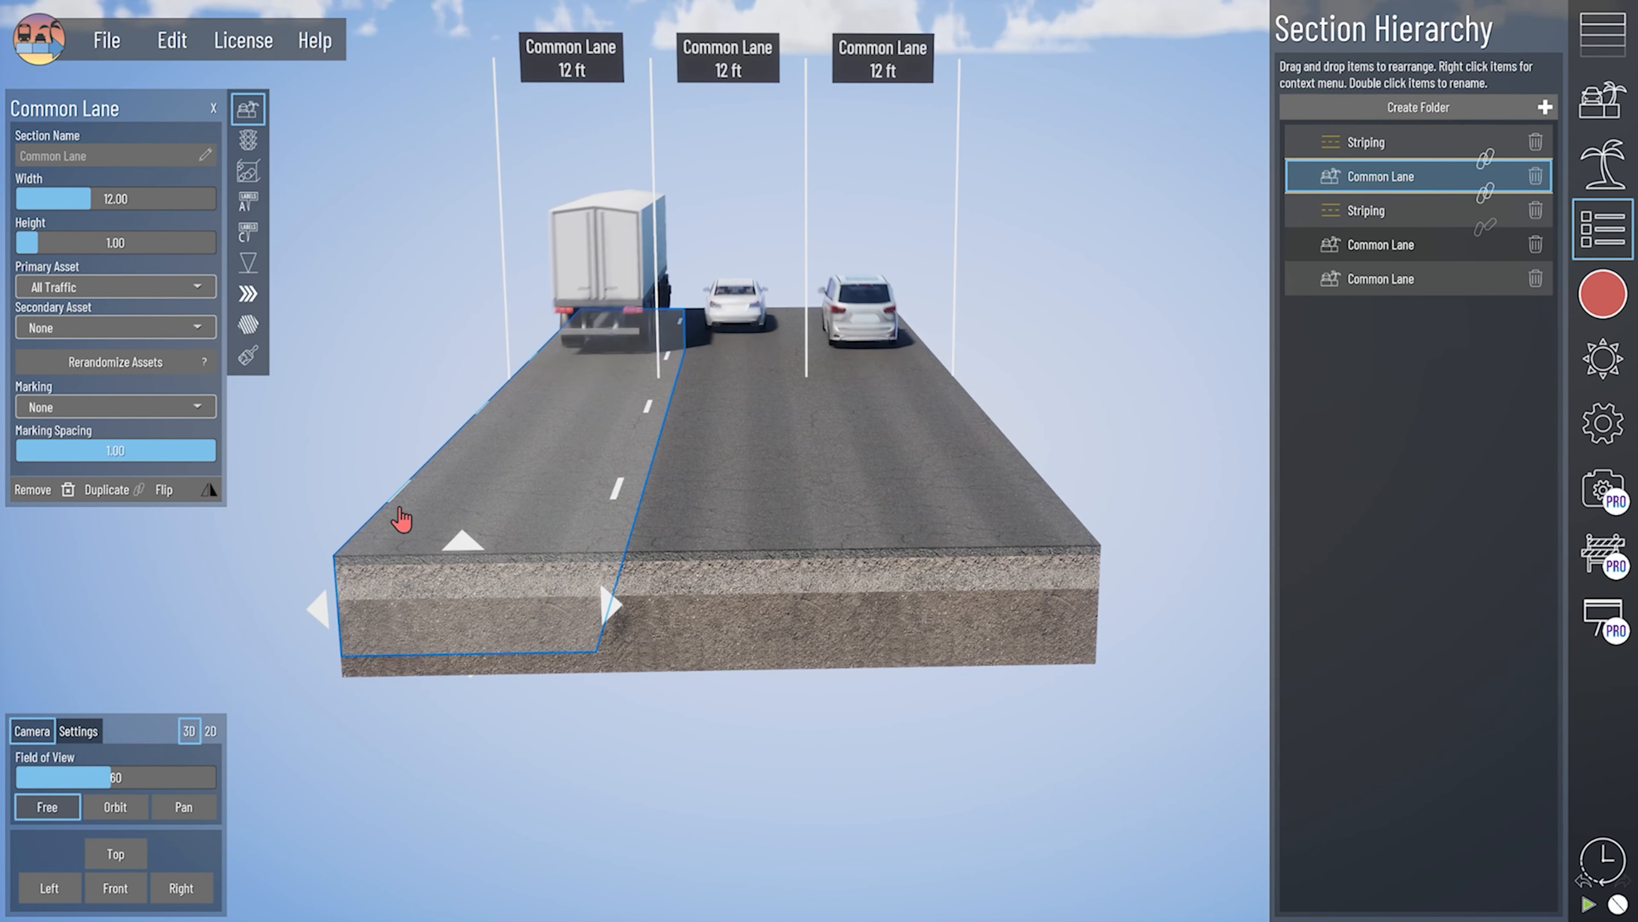
click(742, 612)
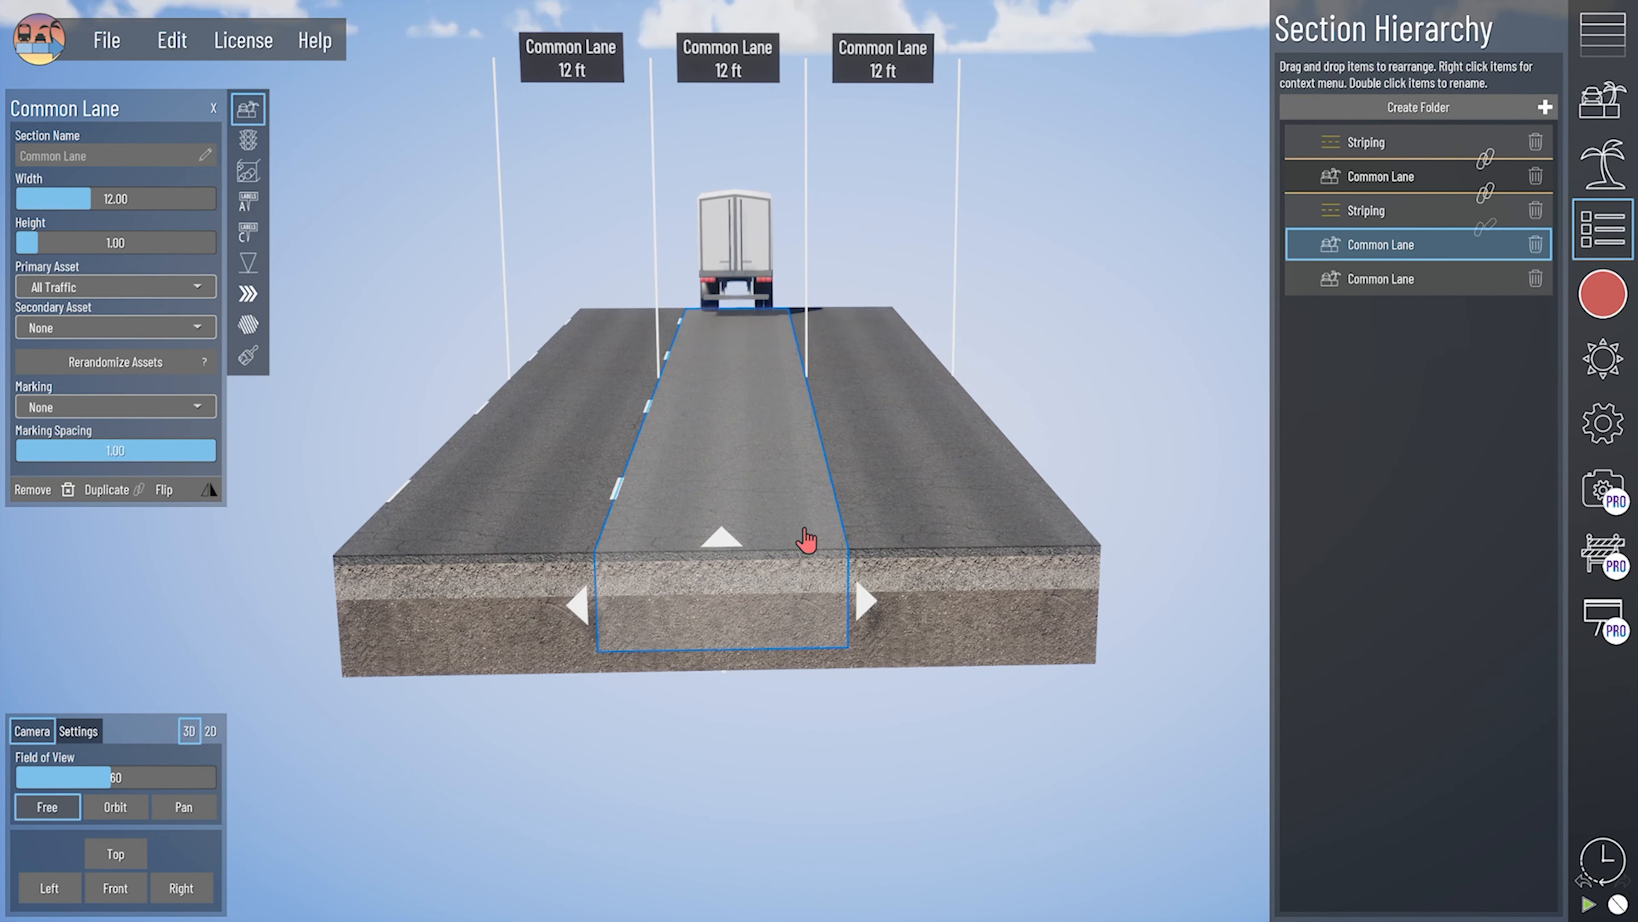
key(s)
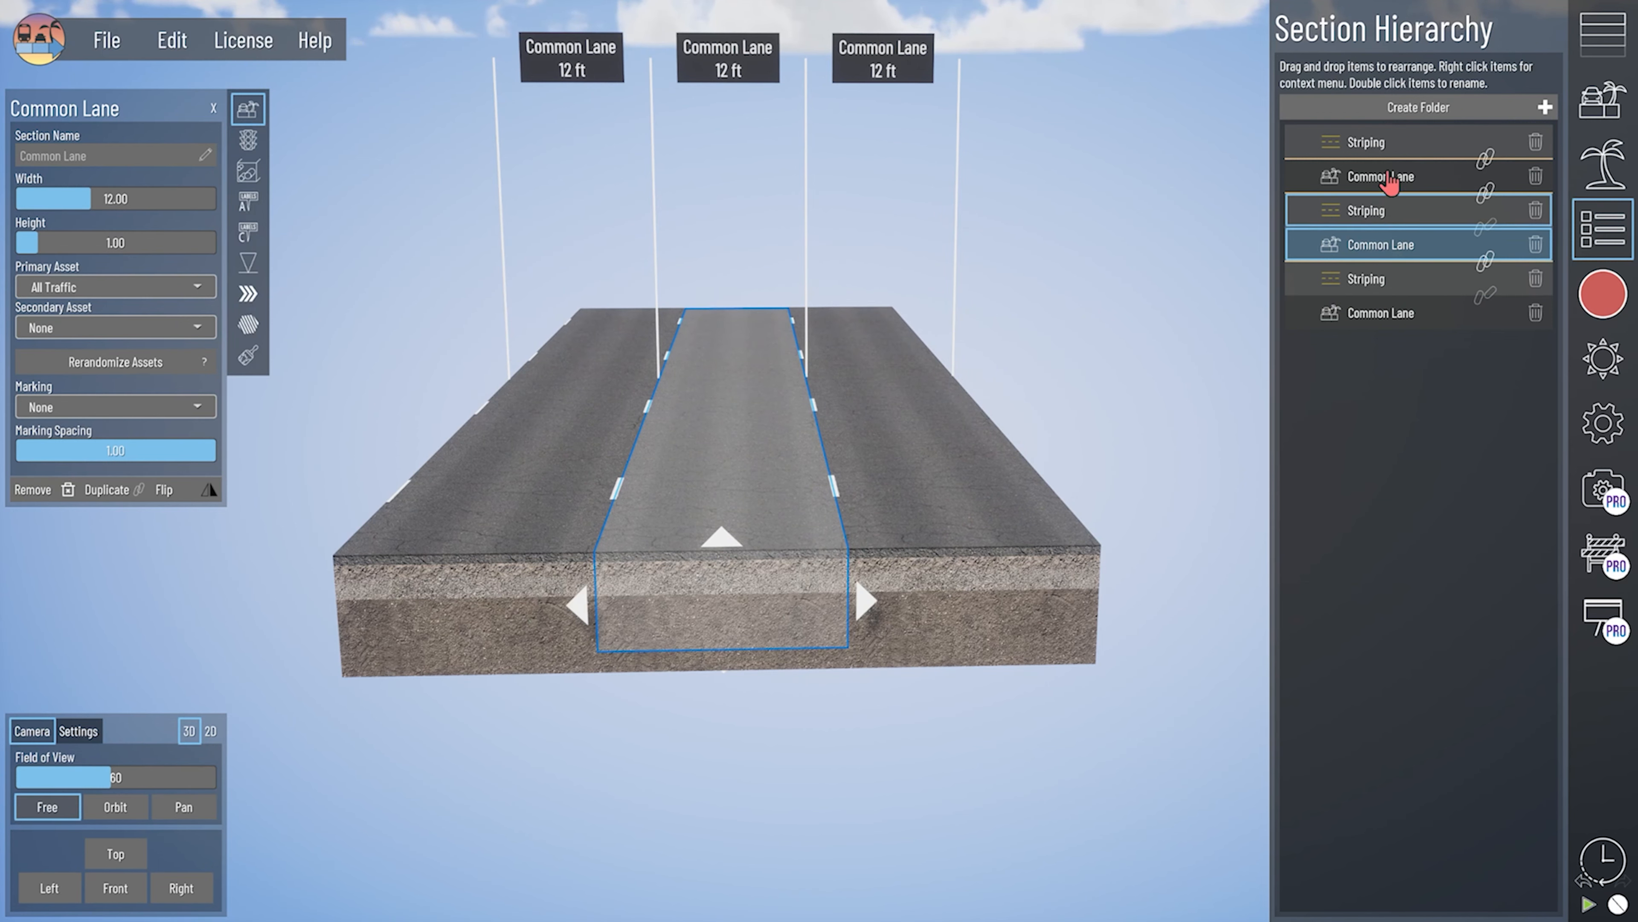
- Raise the middle common lane to a height of 4.88 ft
click(1332, 212)
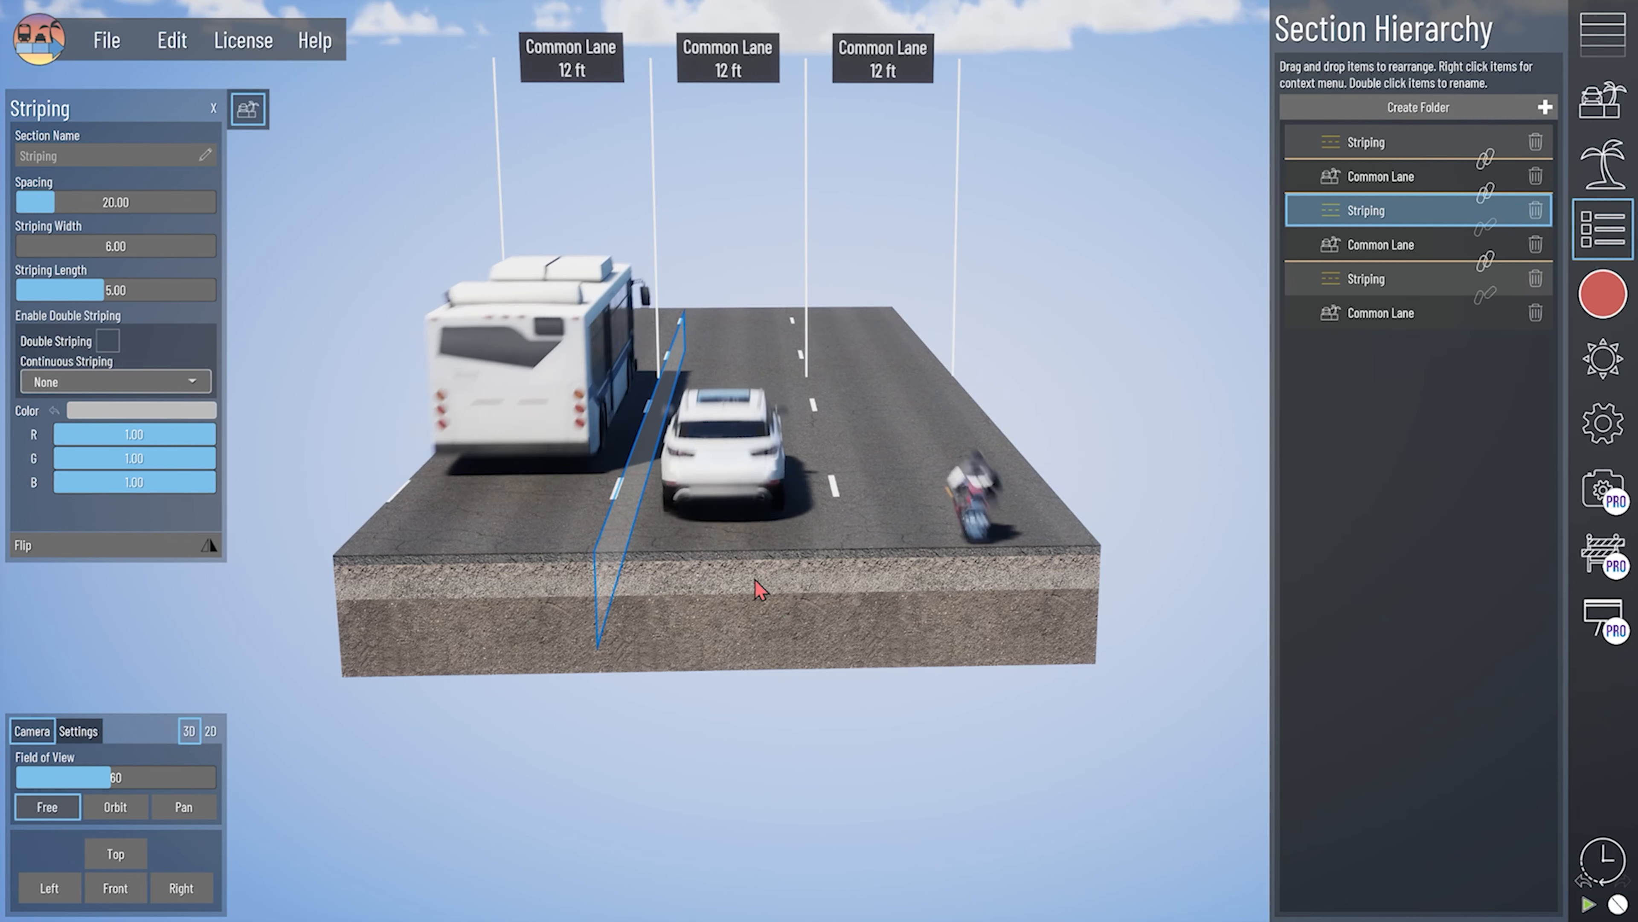
click(792, 571)
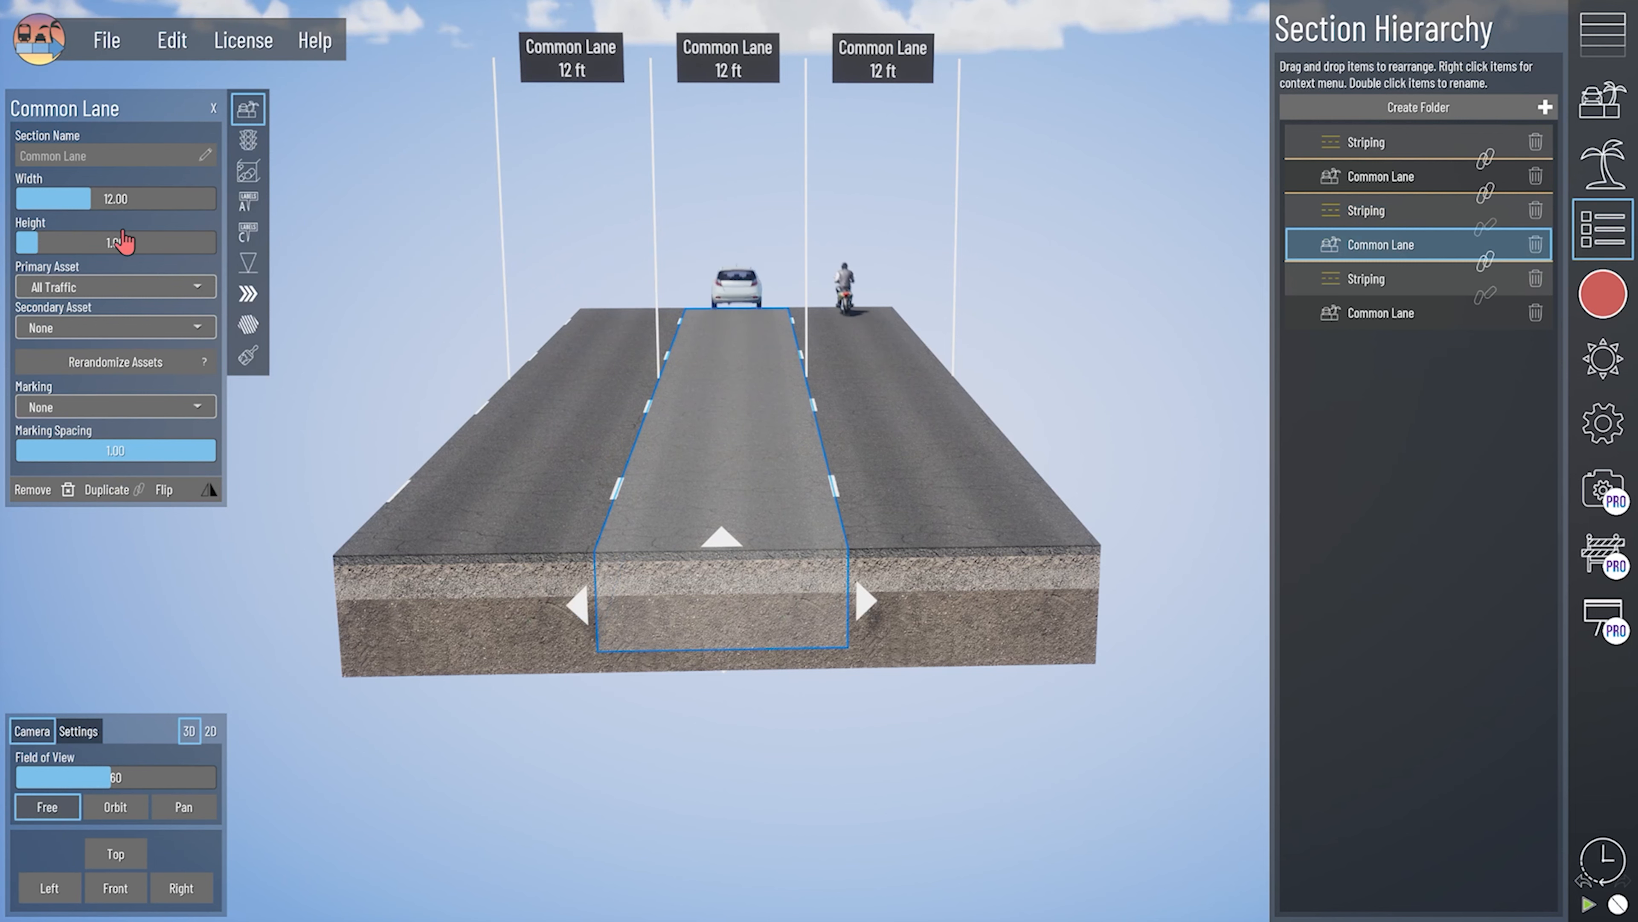
drag(68, 245, 93, 244)
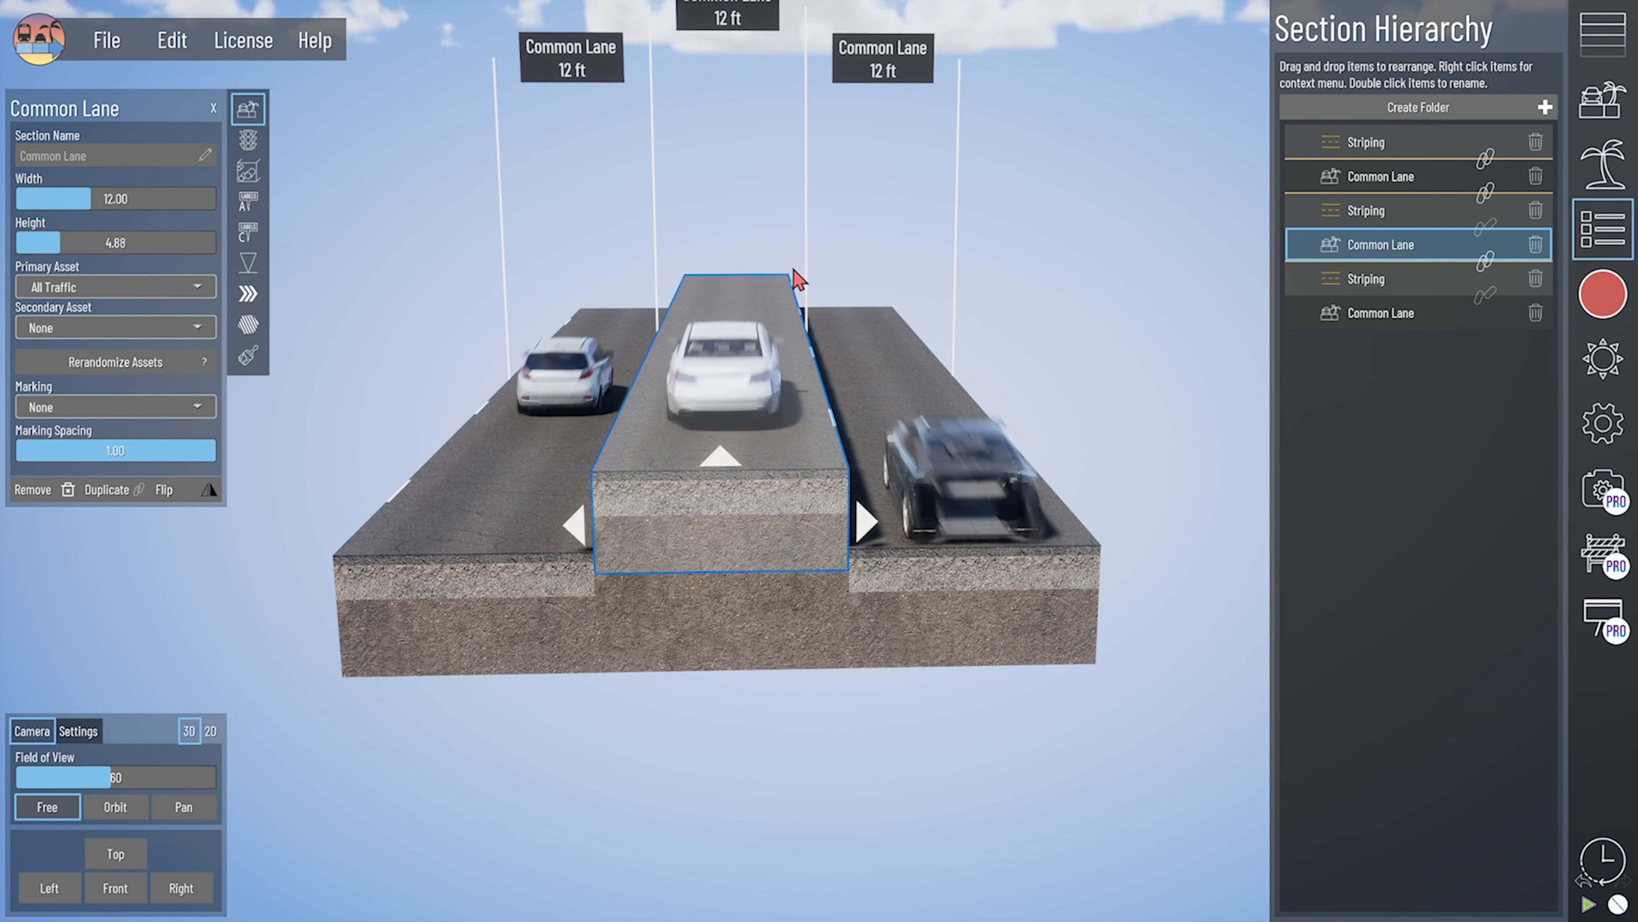
- Set the raised middle lane's height to 1 ft
right_drag(800, 459, 681, 507)
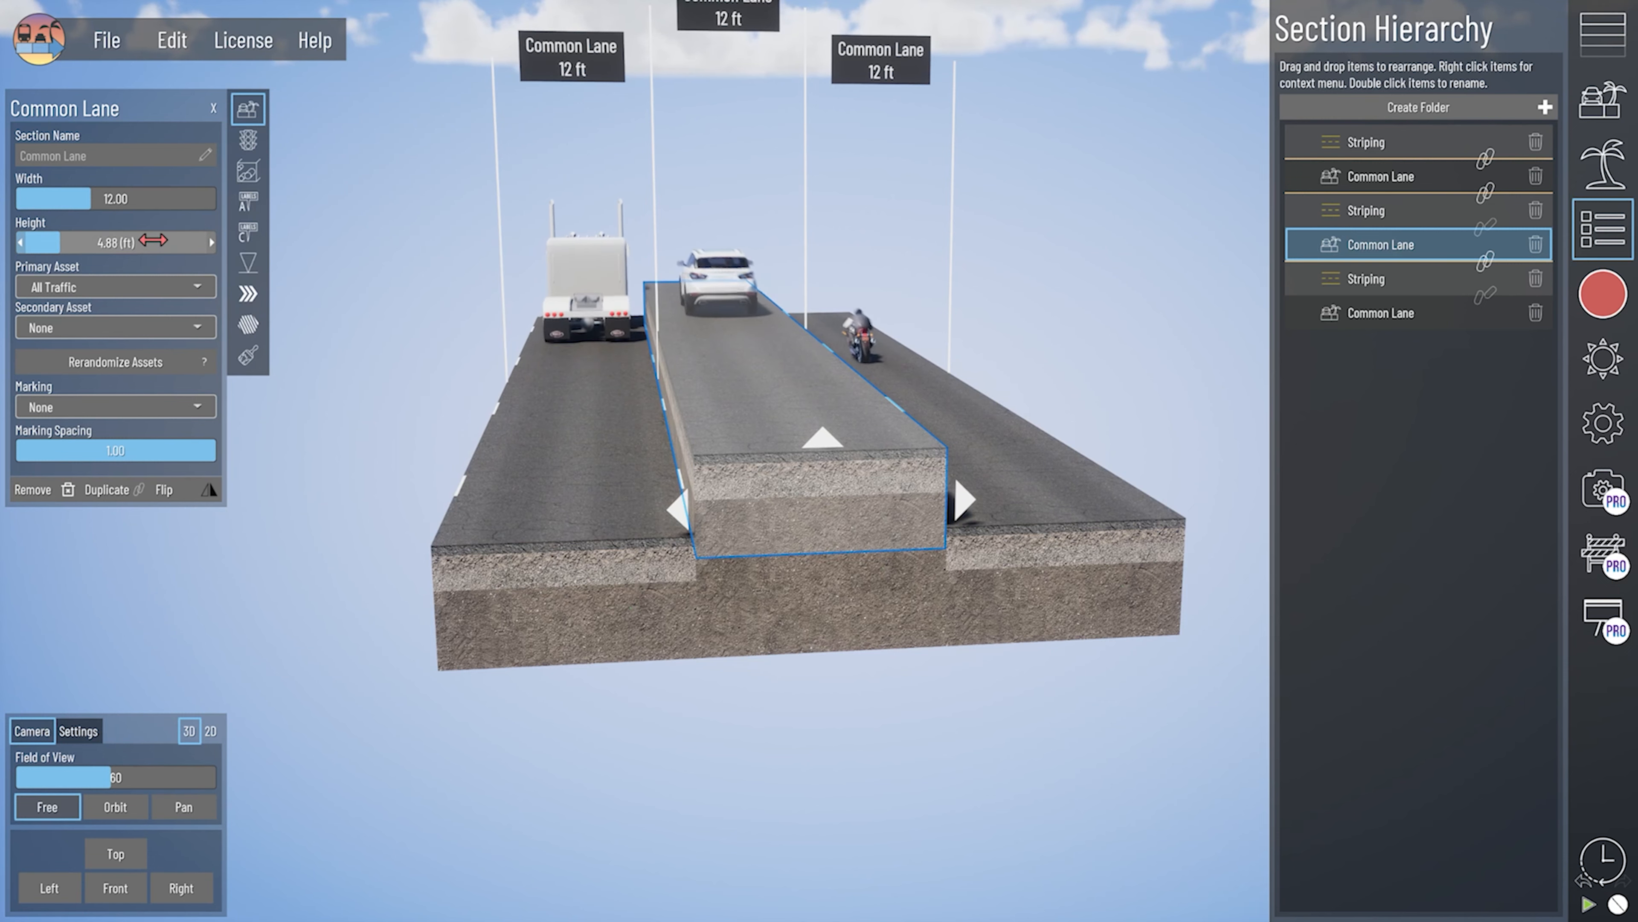
key(Return)
right_drag(920, 428, 910, 431)
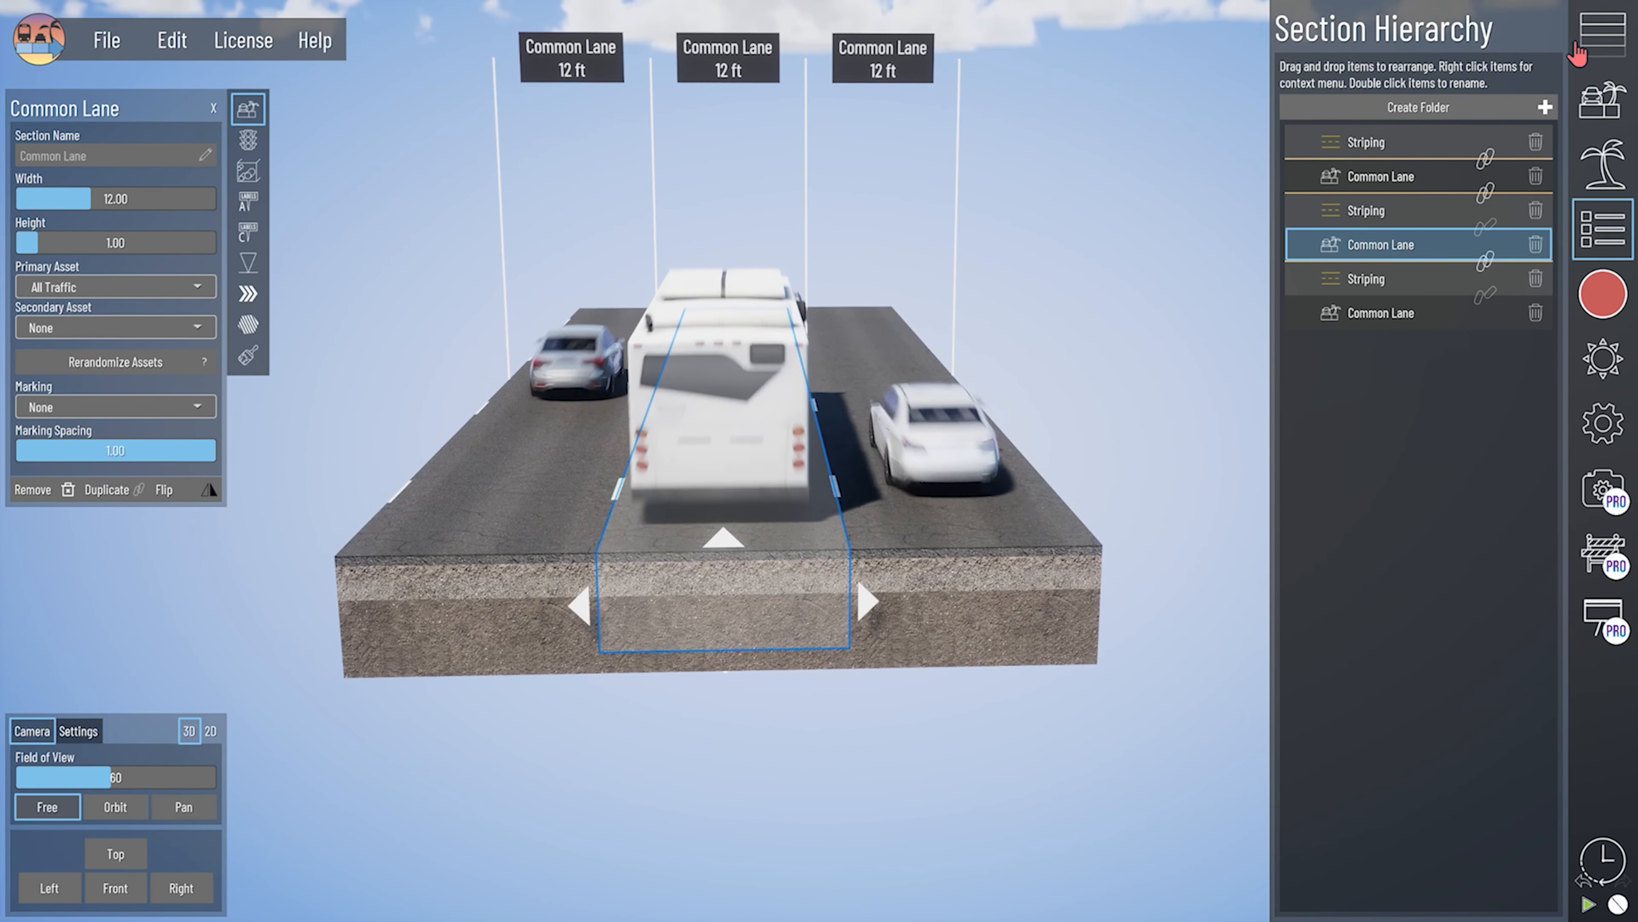
- Surround the right-hand common lane with striping
click(1603, 35)
click(925, 657)
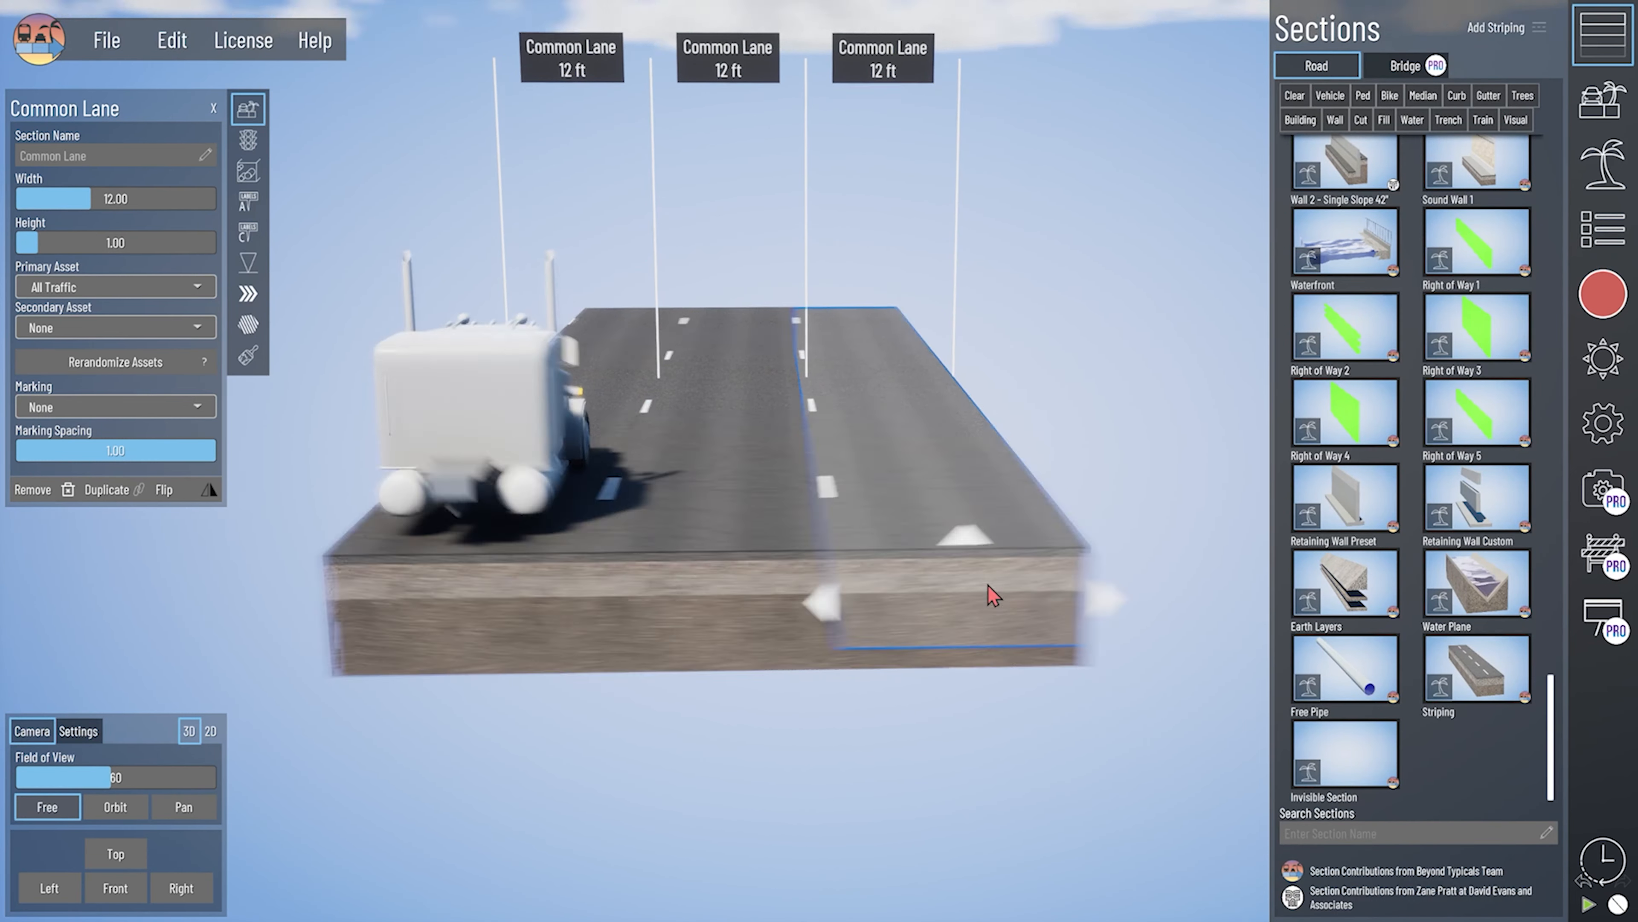
right_drag(1048, 519, 1053, 540)
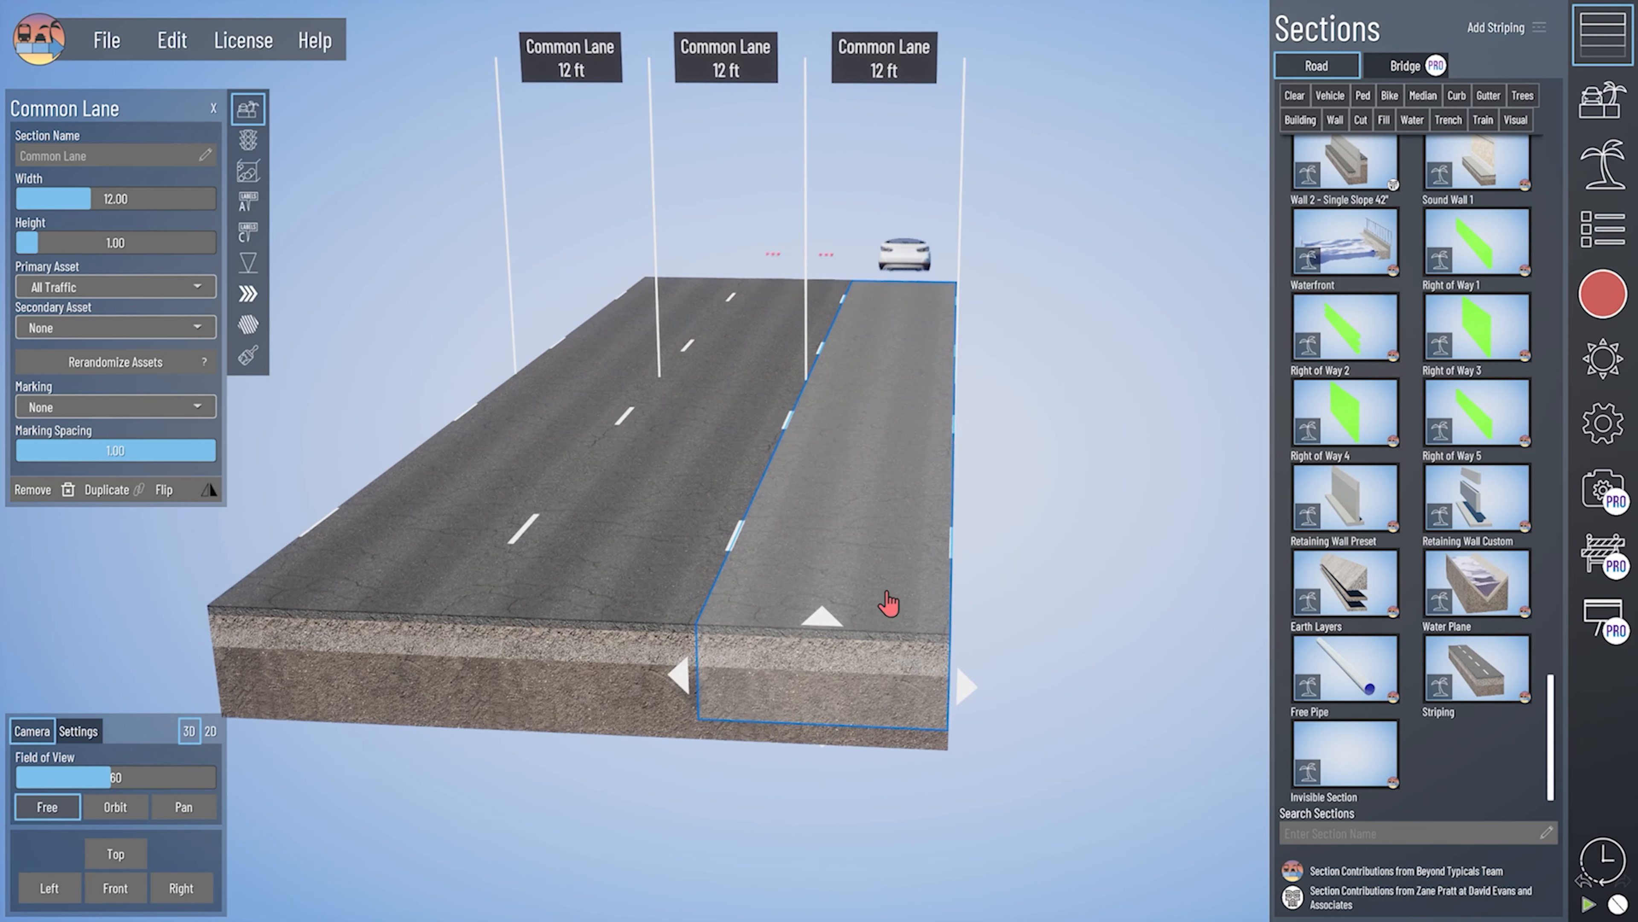
- Select the striping along the road's right edge and open the Add Striping options
click(944, 561)
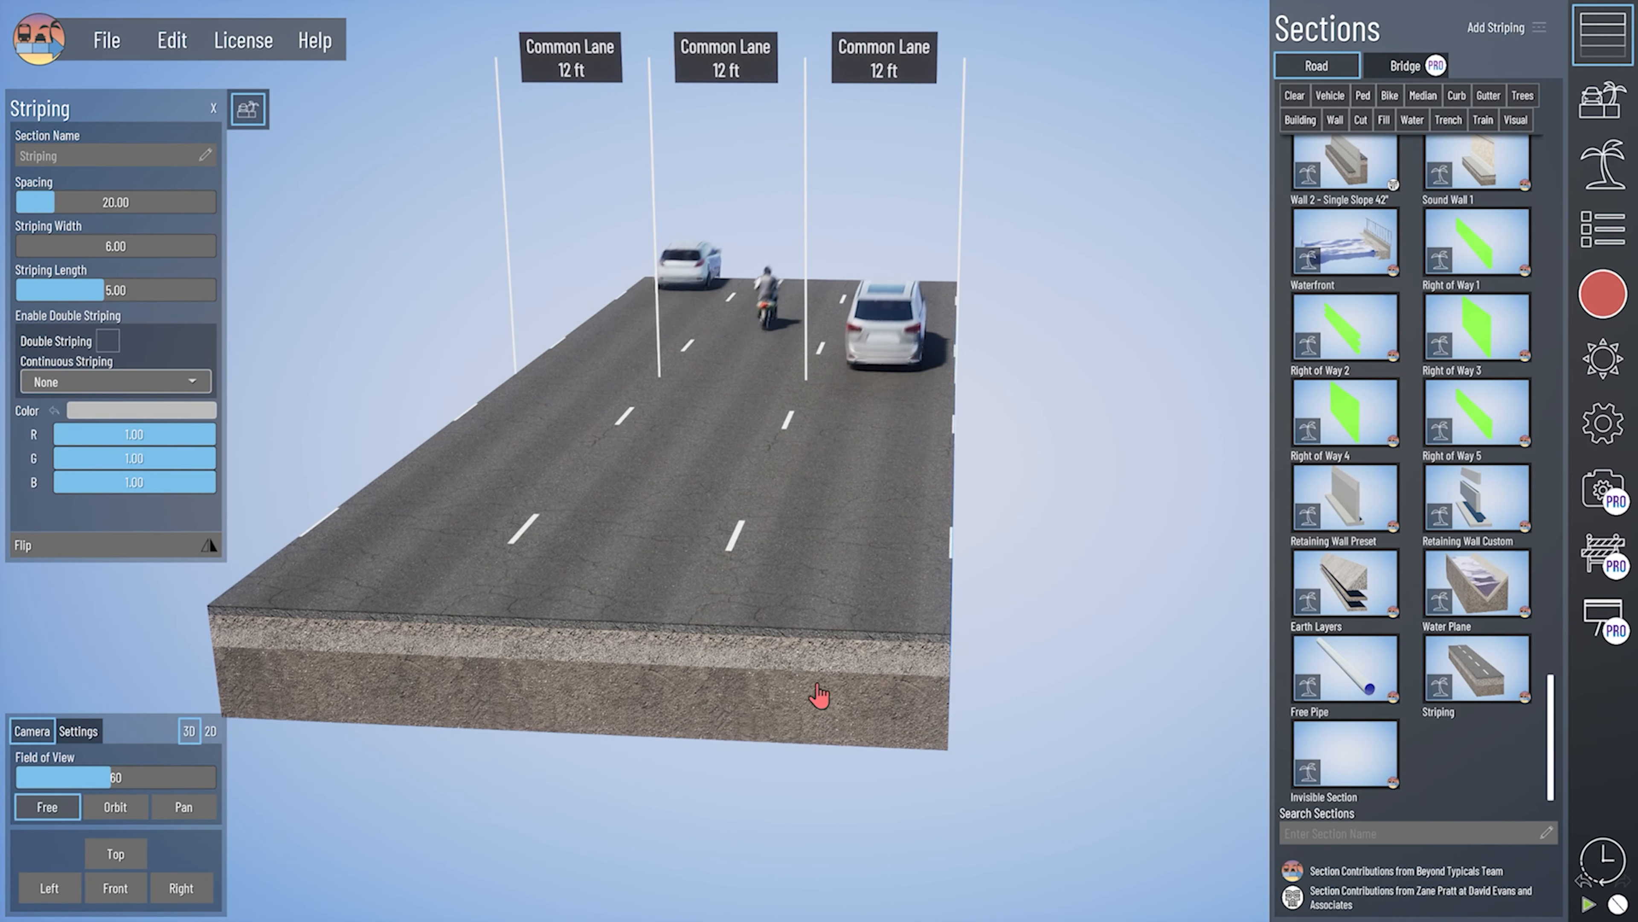
right_drag(848, 661, 845, 622)
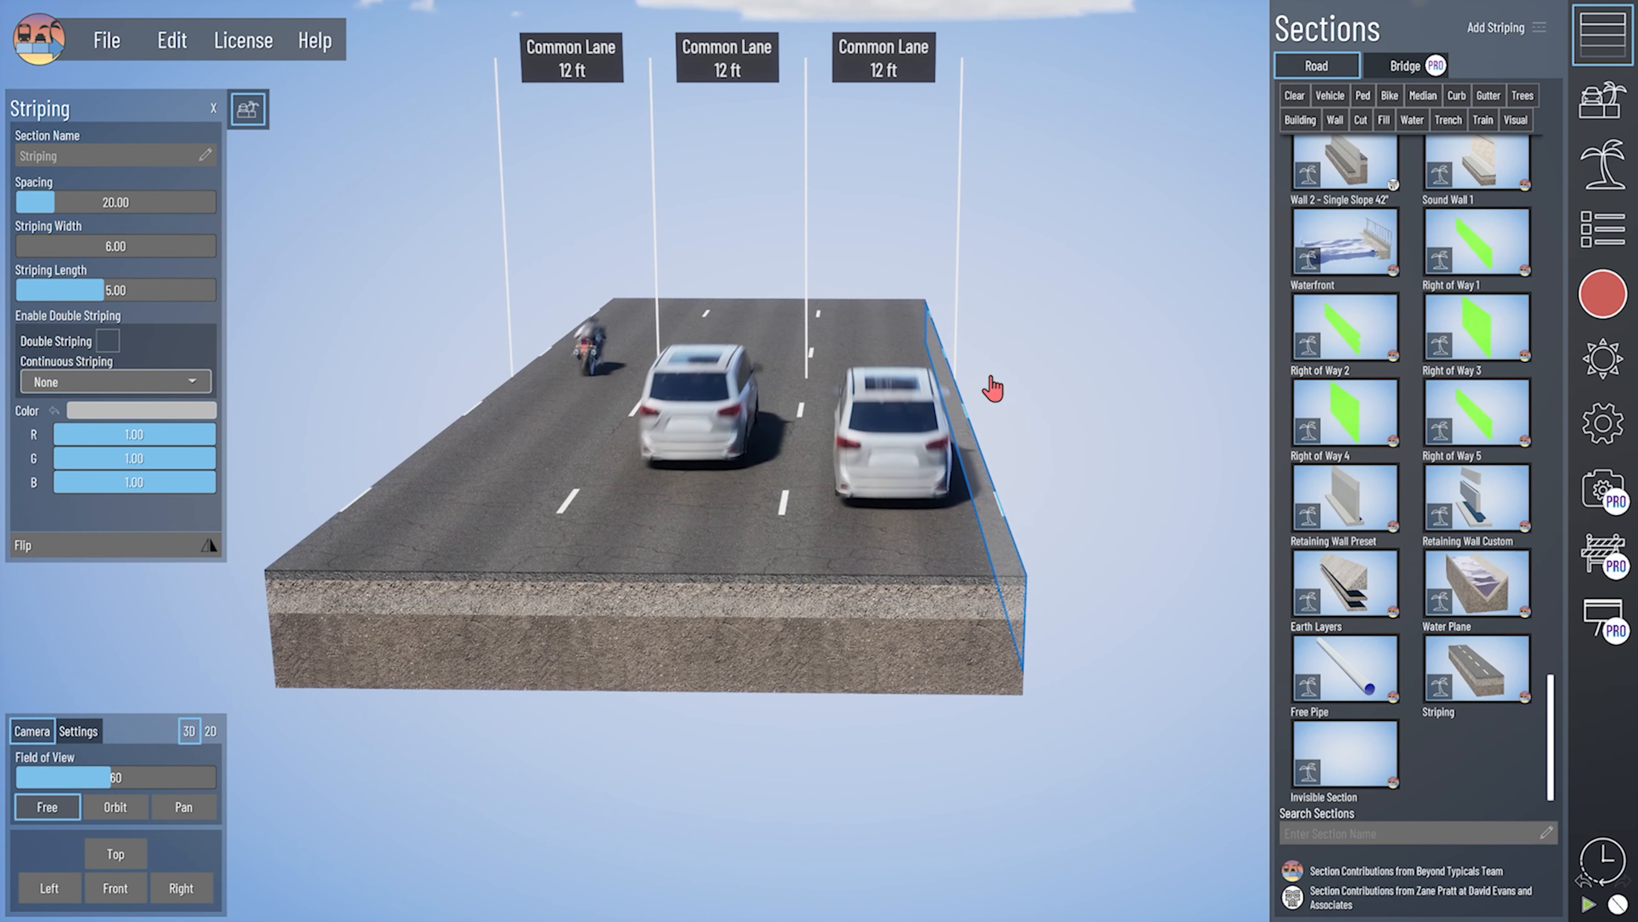
click(1512, 29)
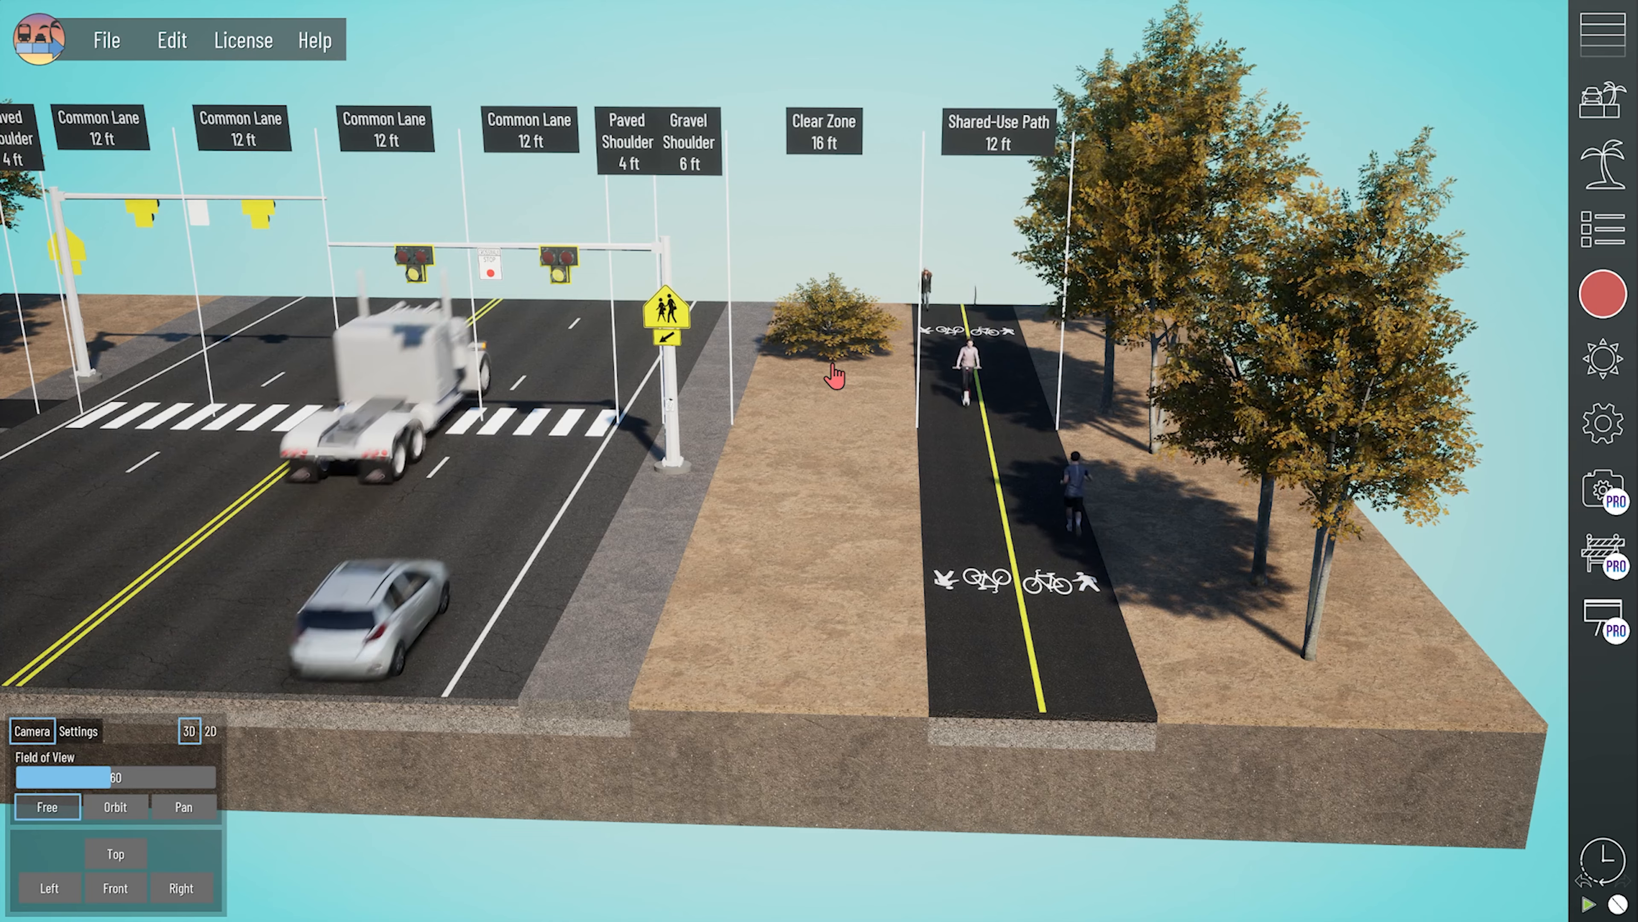
- Search the asset library for "asphalt"
scroll(881, 429, up, 1)
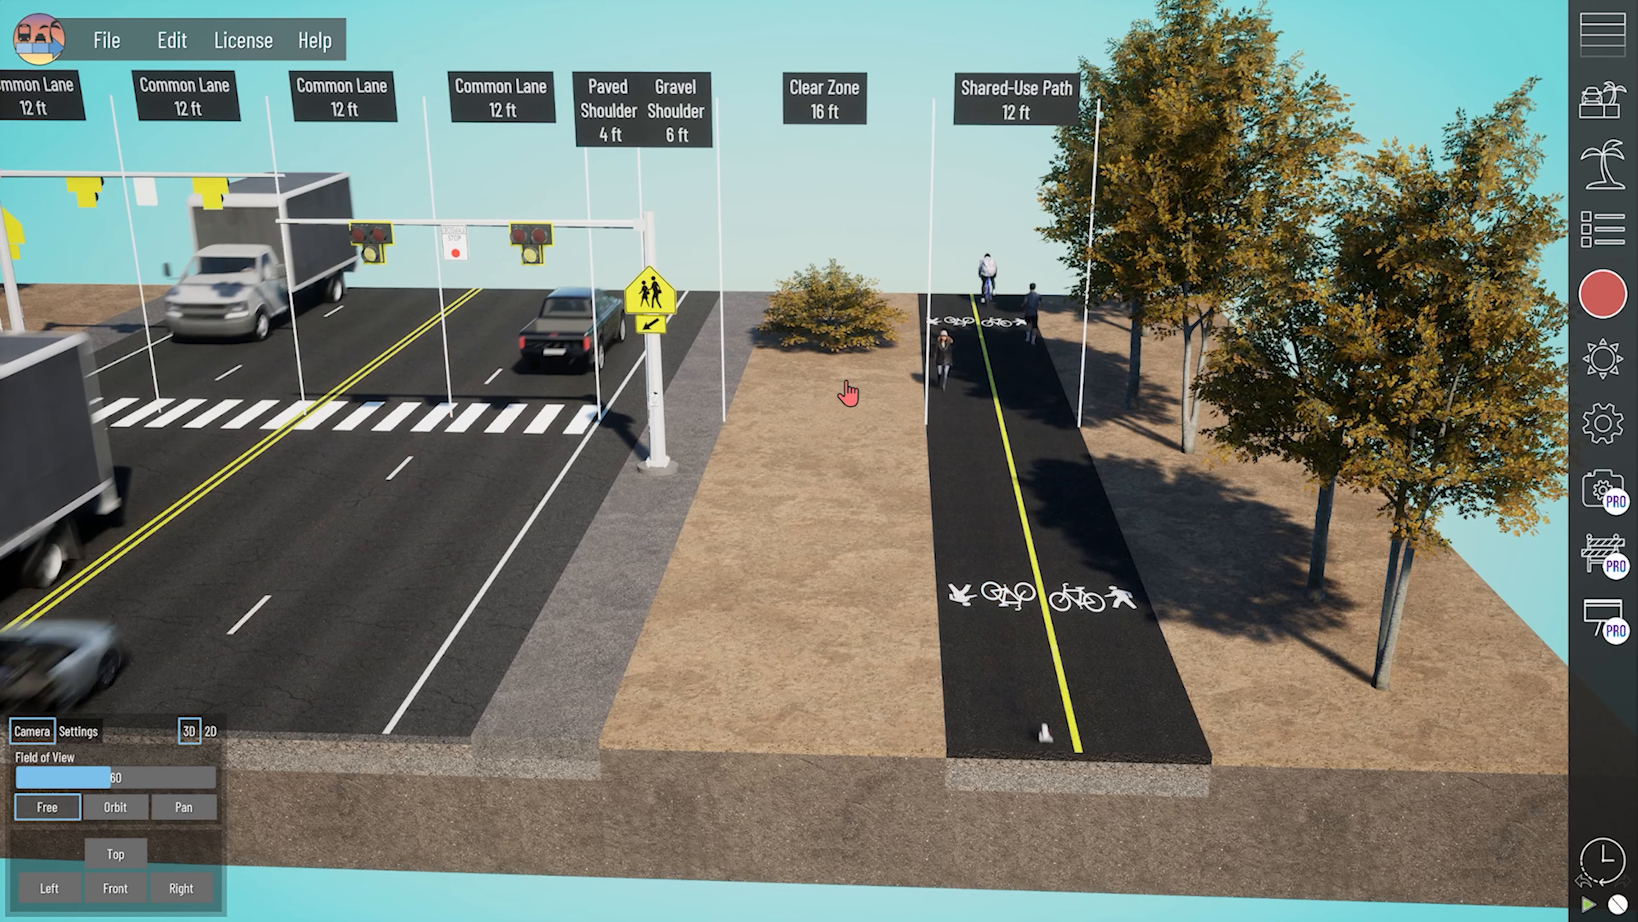
middle_drag(883, 411, 881, 464)
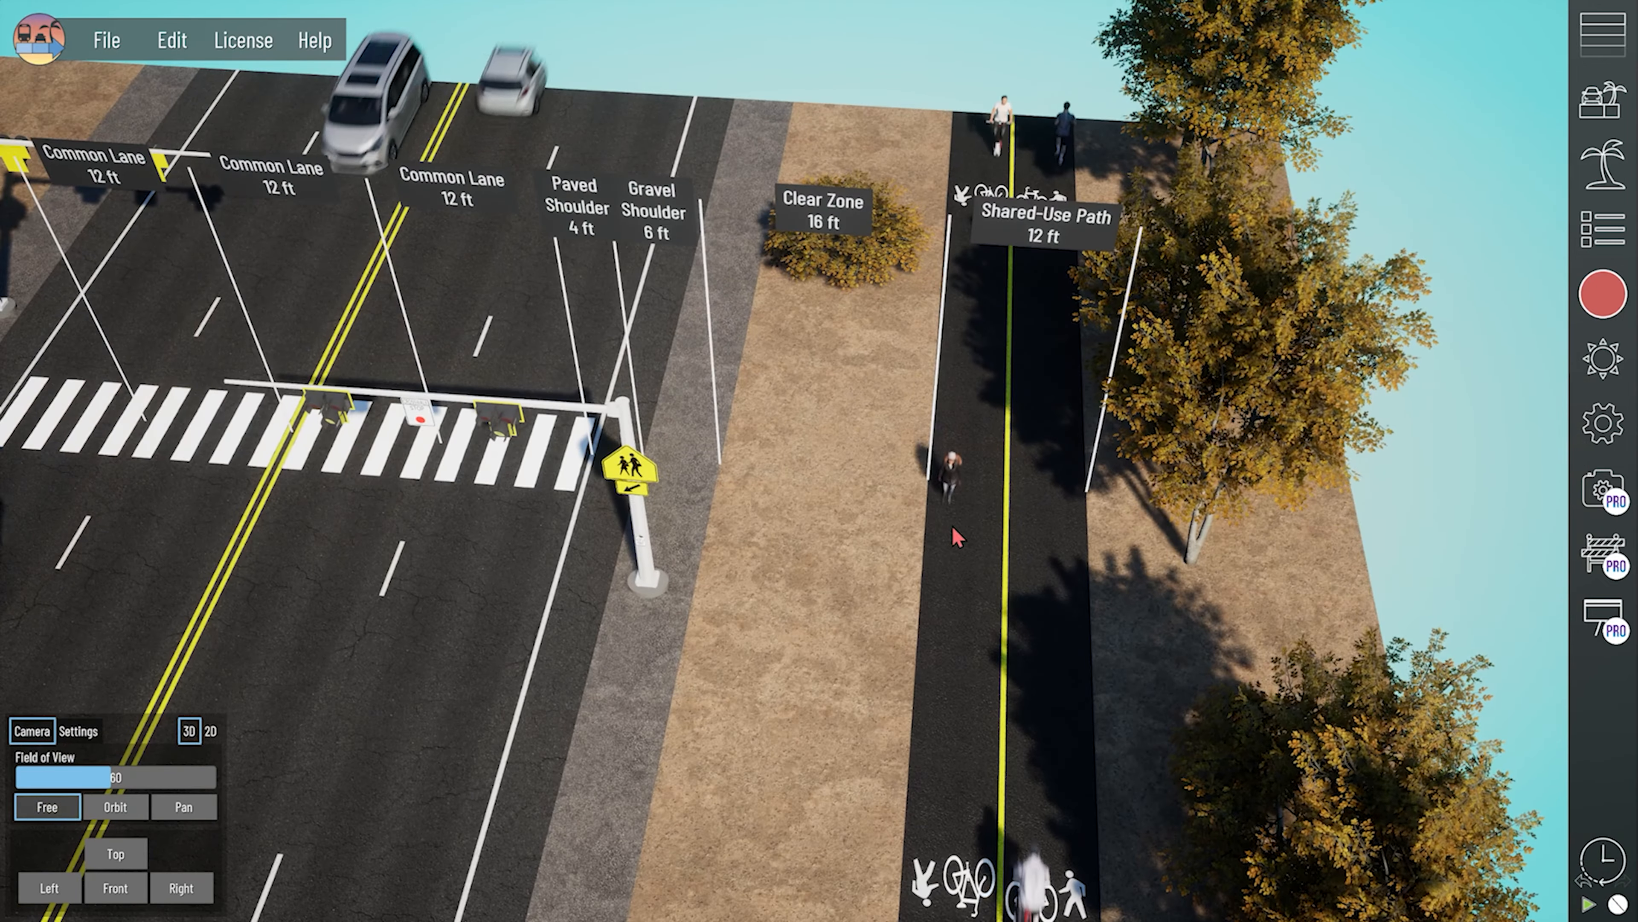
middle_drag(936, 593, 905, 447)
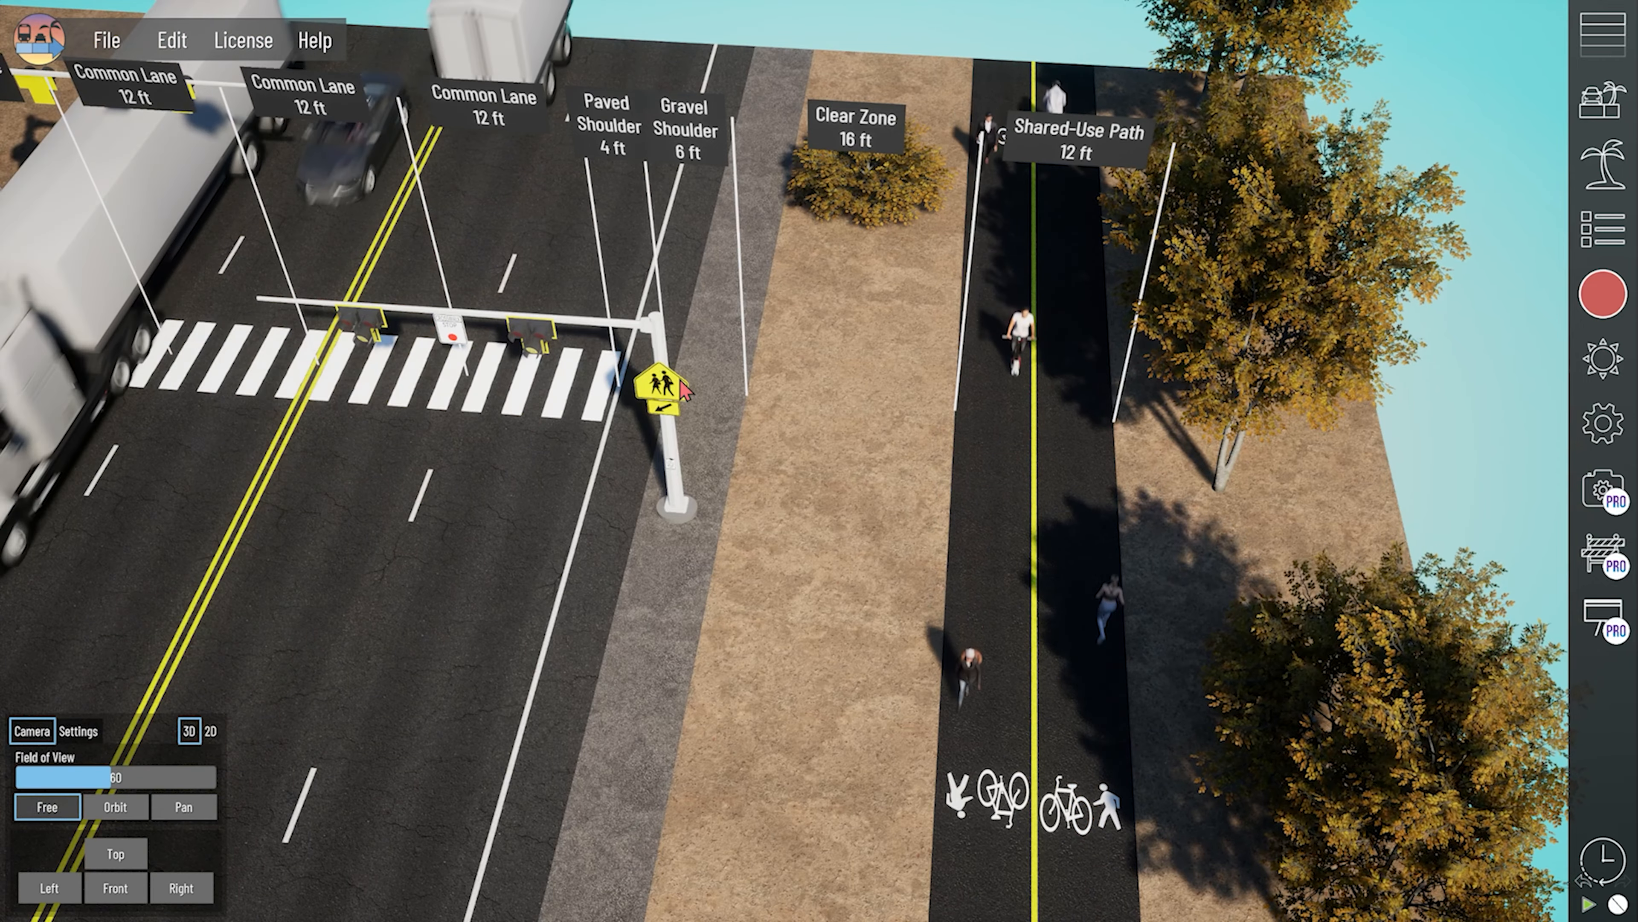
scroll(987, 524, up, 2)
scroll(743, 601, down, 2)
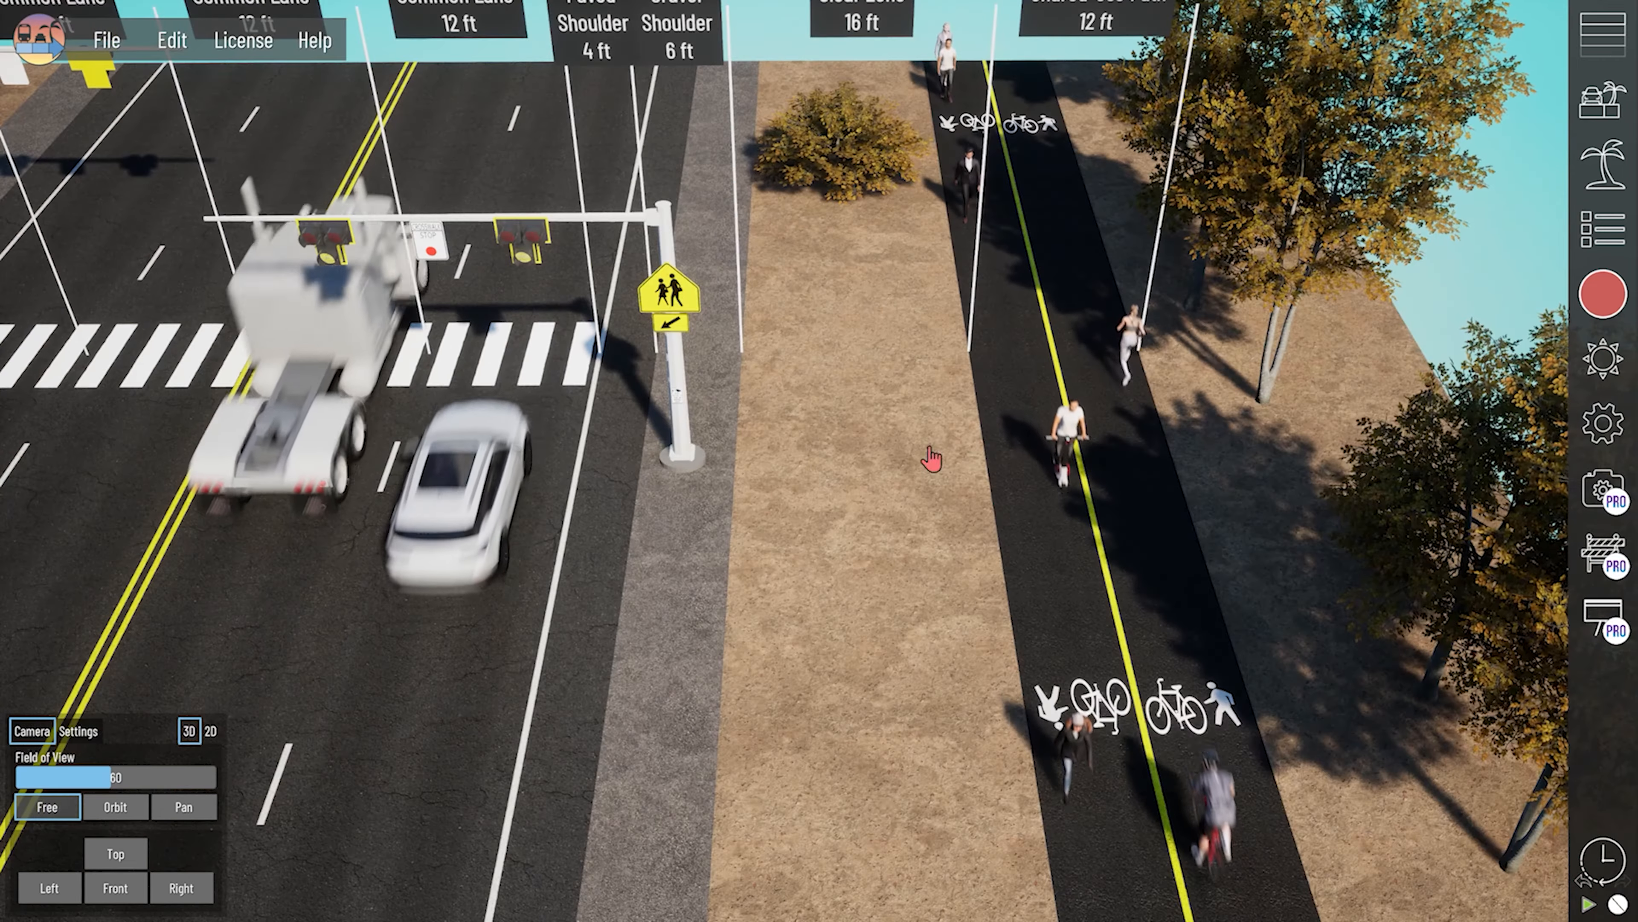
click(1603, 164)
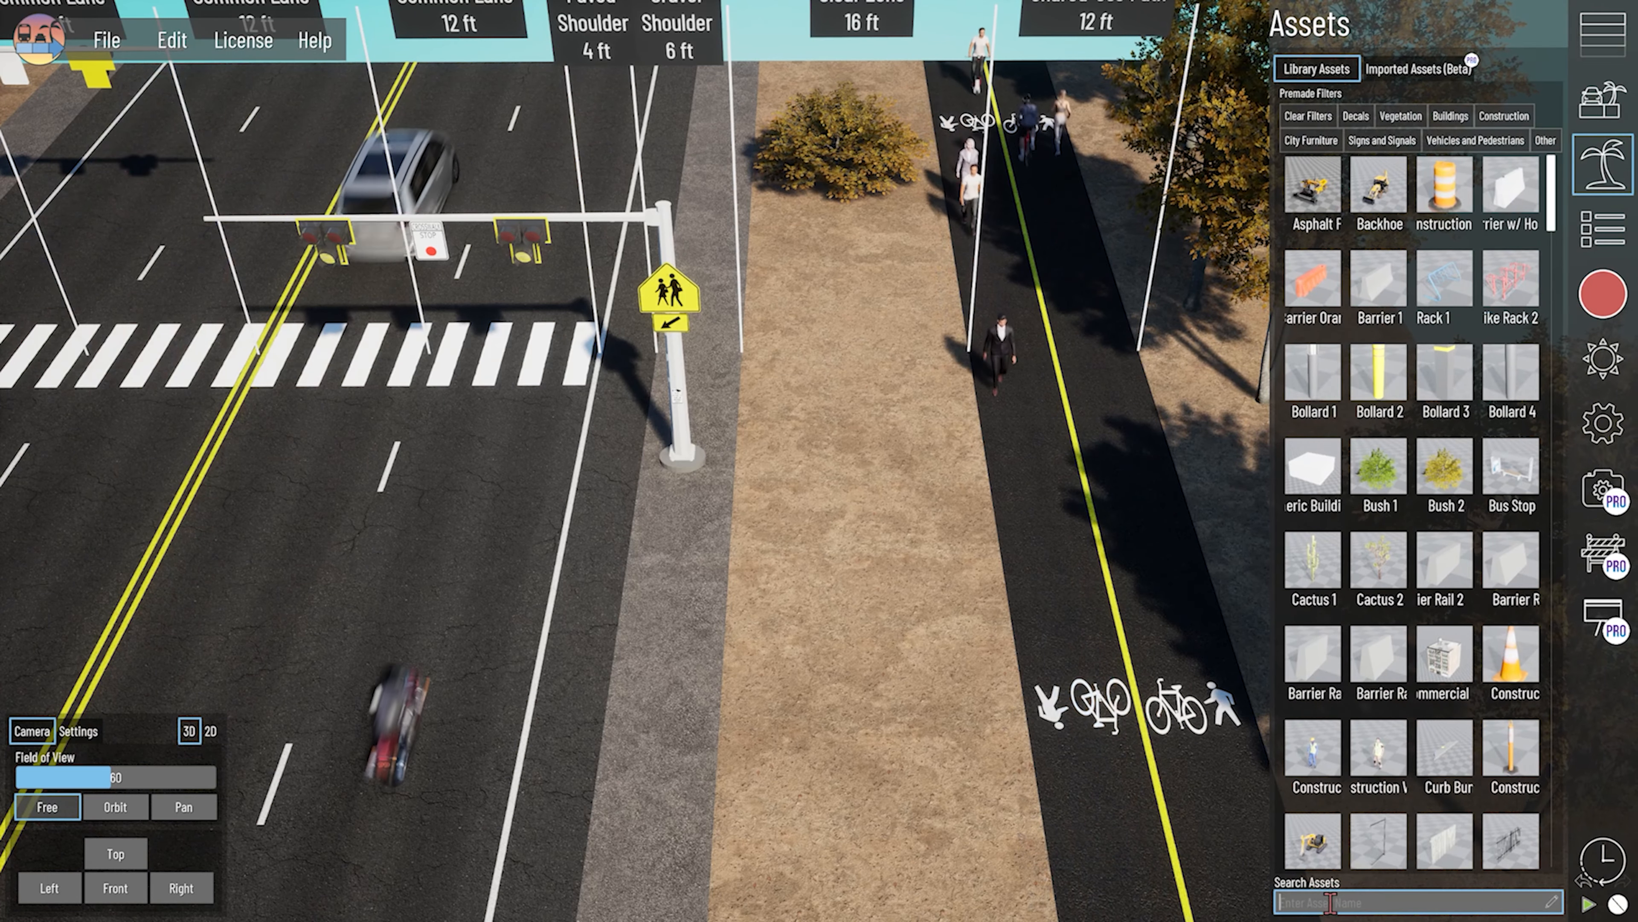
click(1320, 881)
text(a)
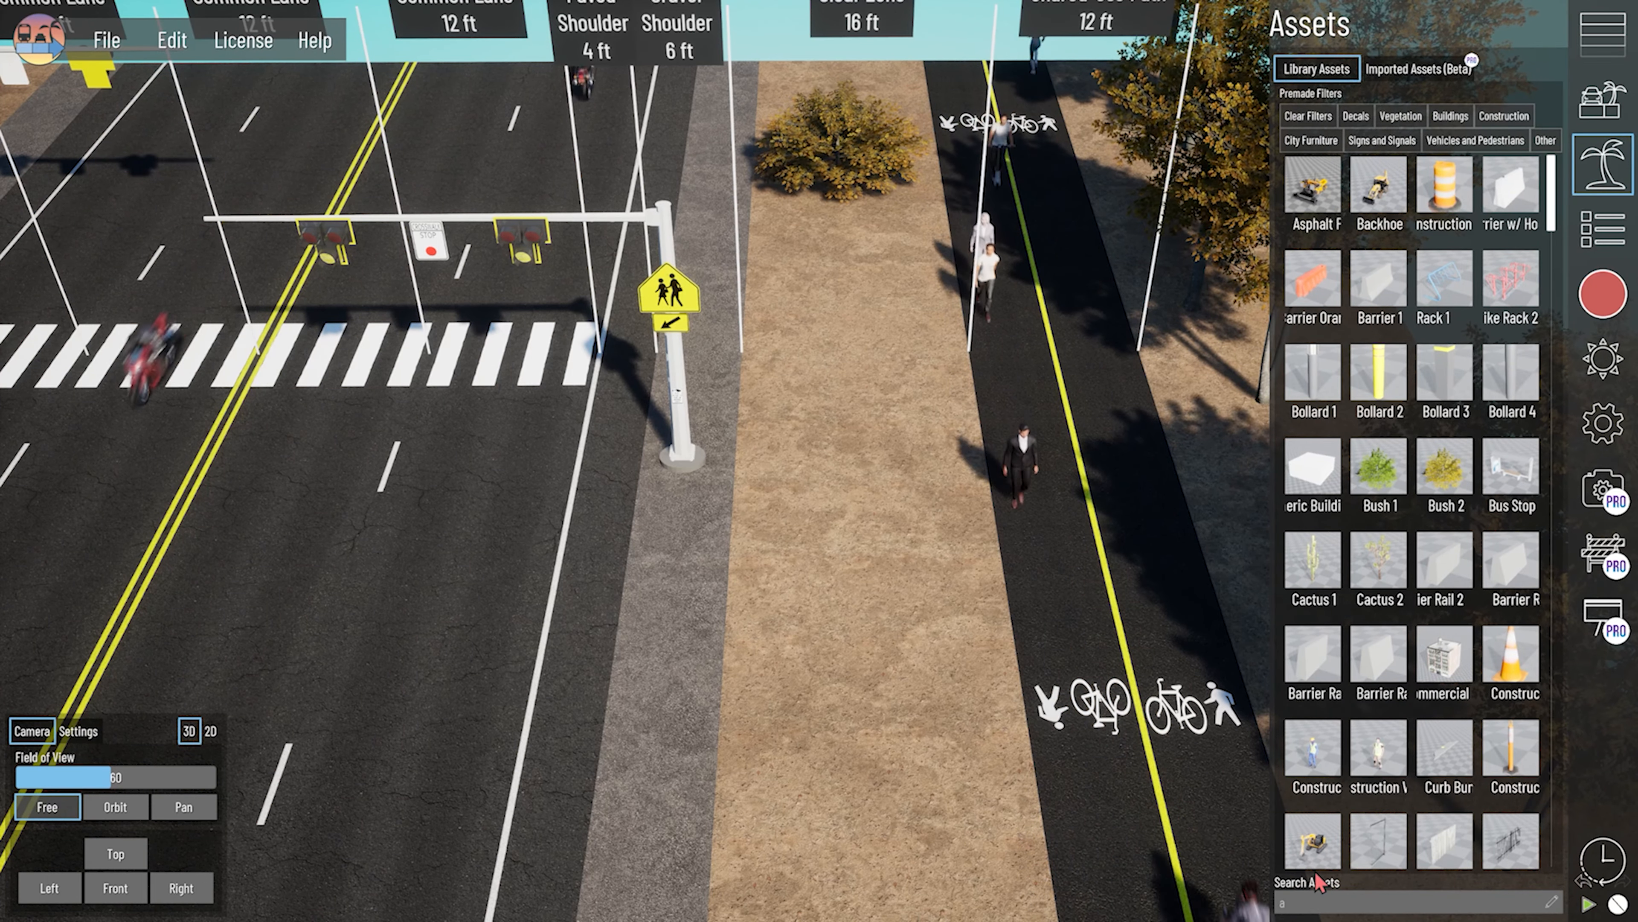
text(spah)
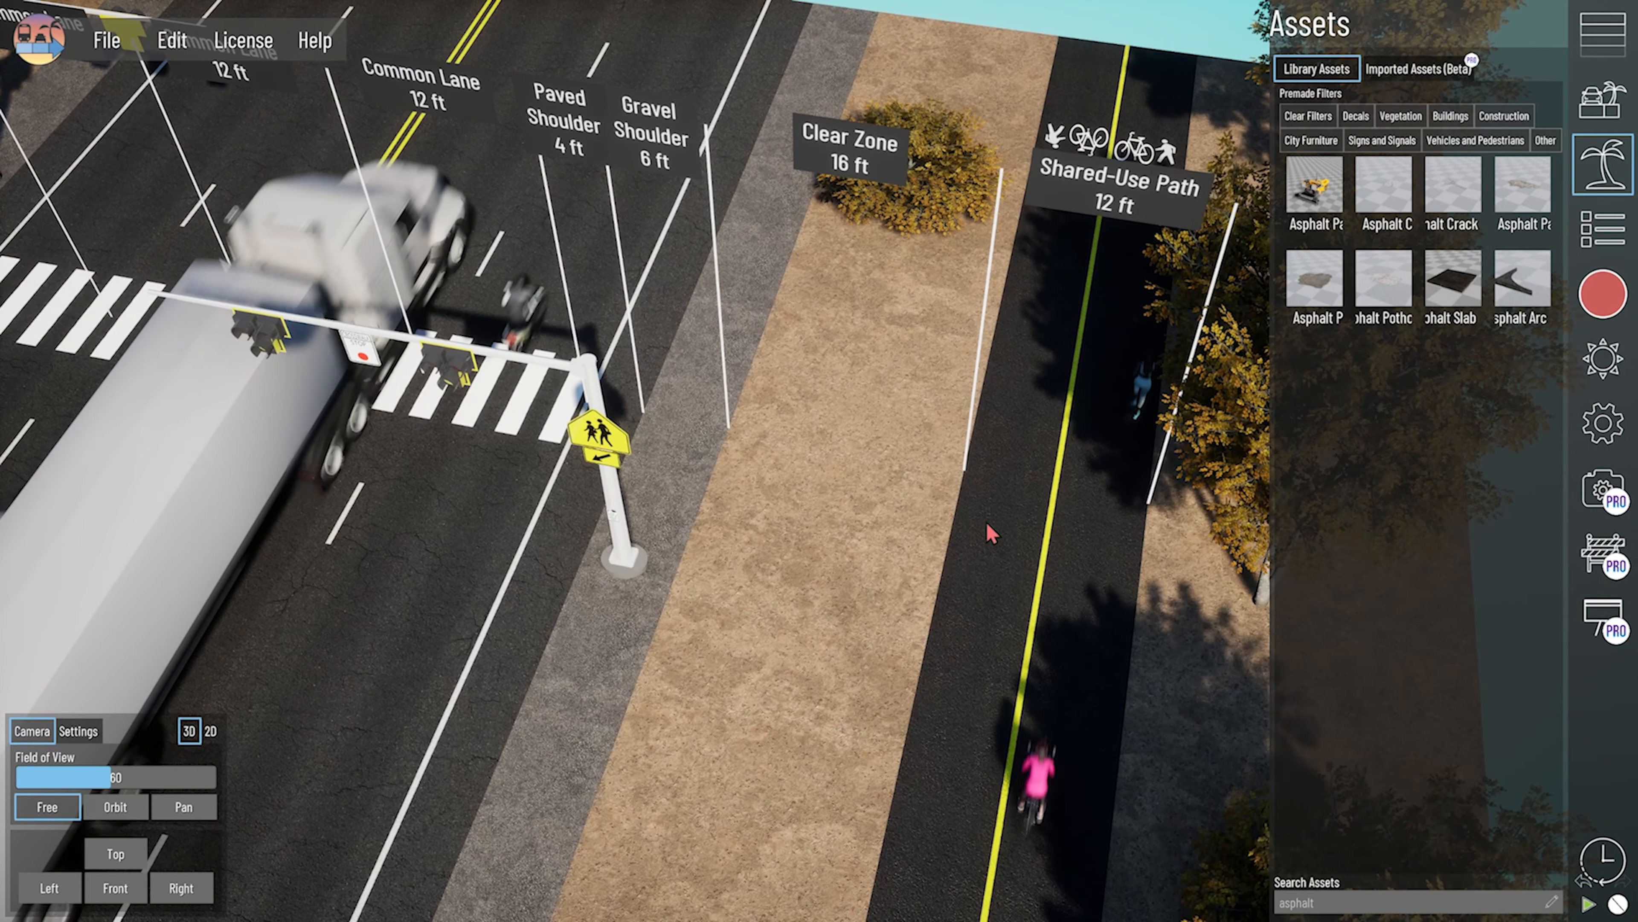
- Place an Asphalt Slab asset in the clear zone and select it for editing
drag(987, 523, 844, 481)
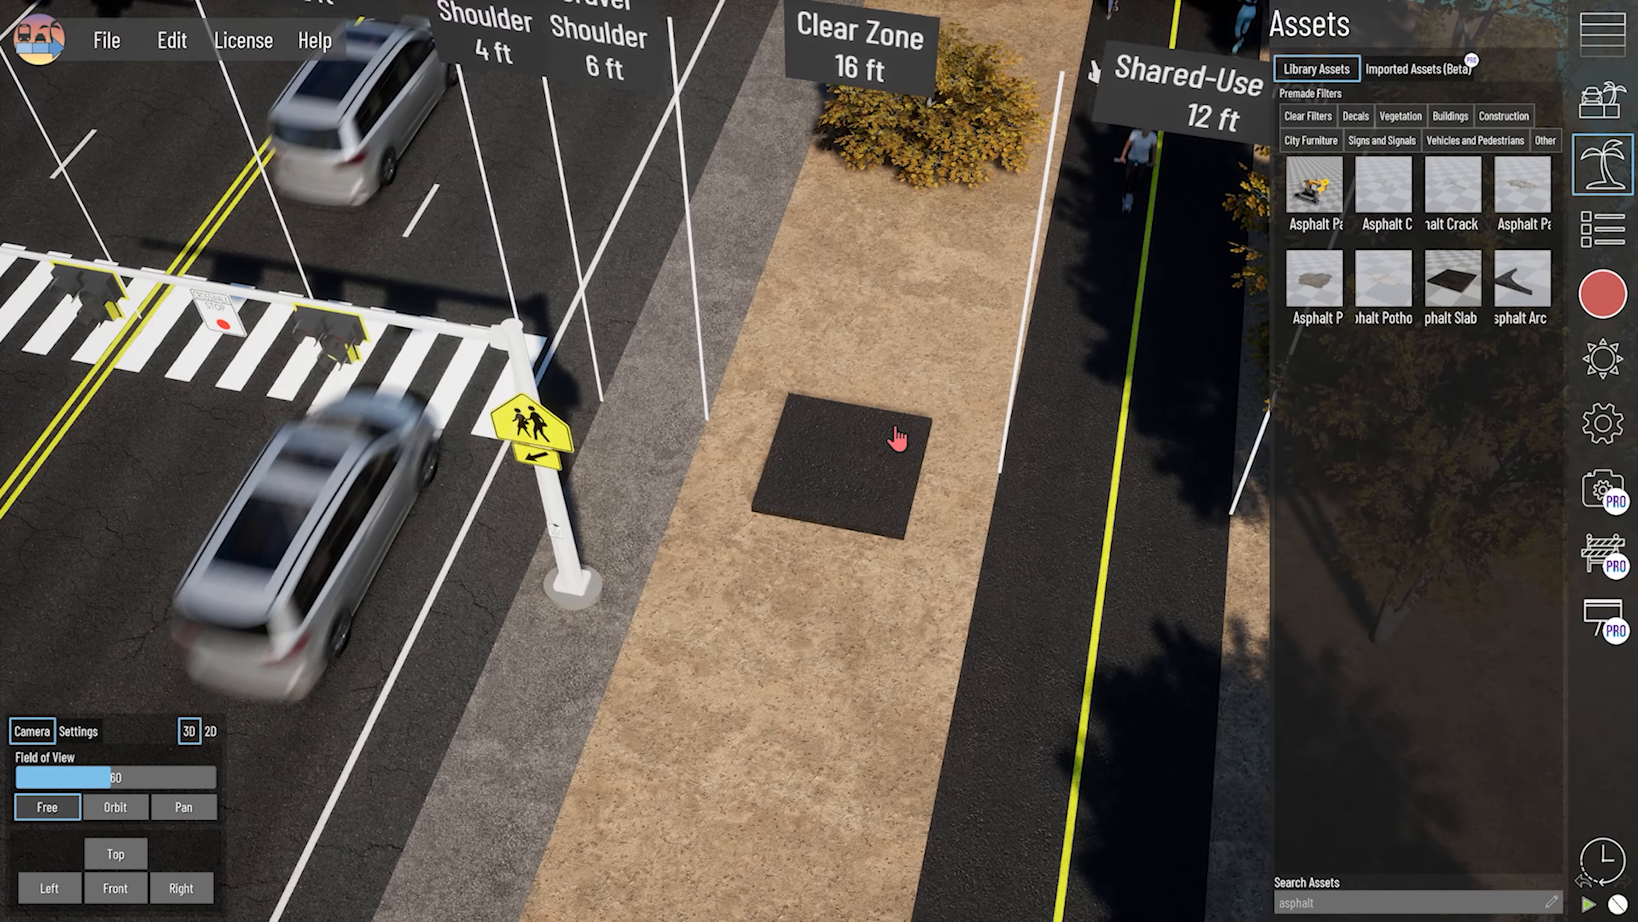
right_drag(853, 549, 878, 511)
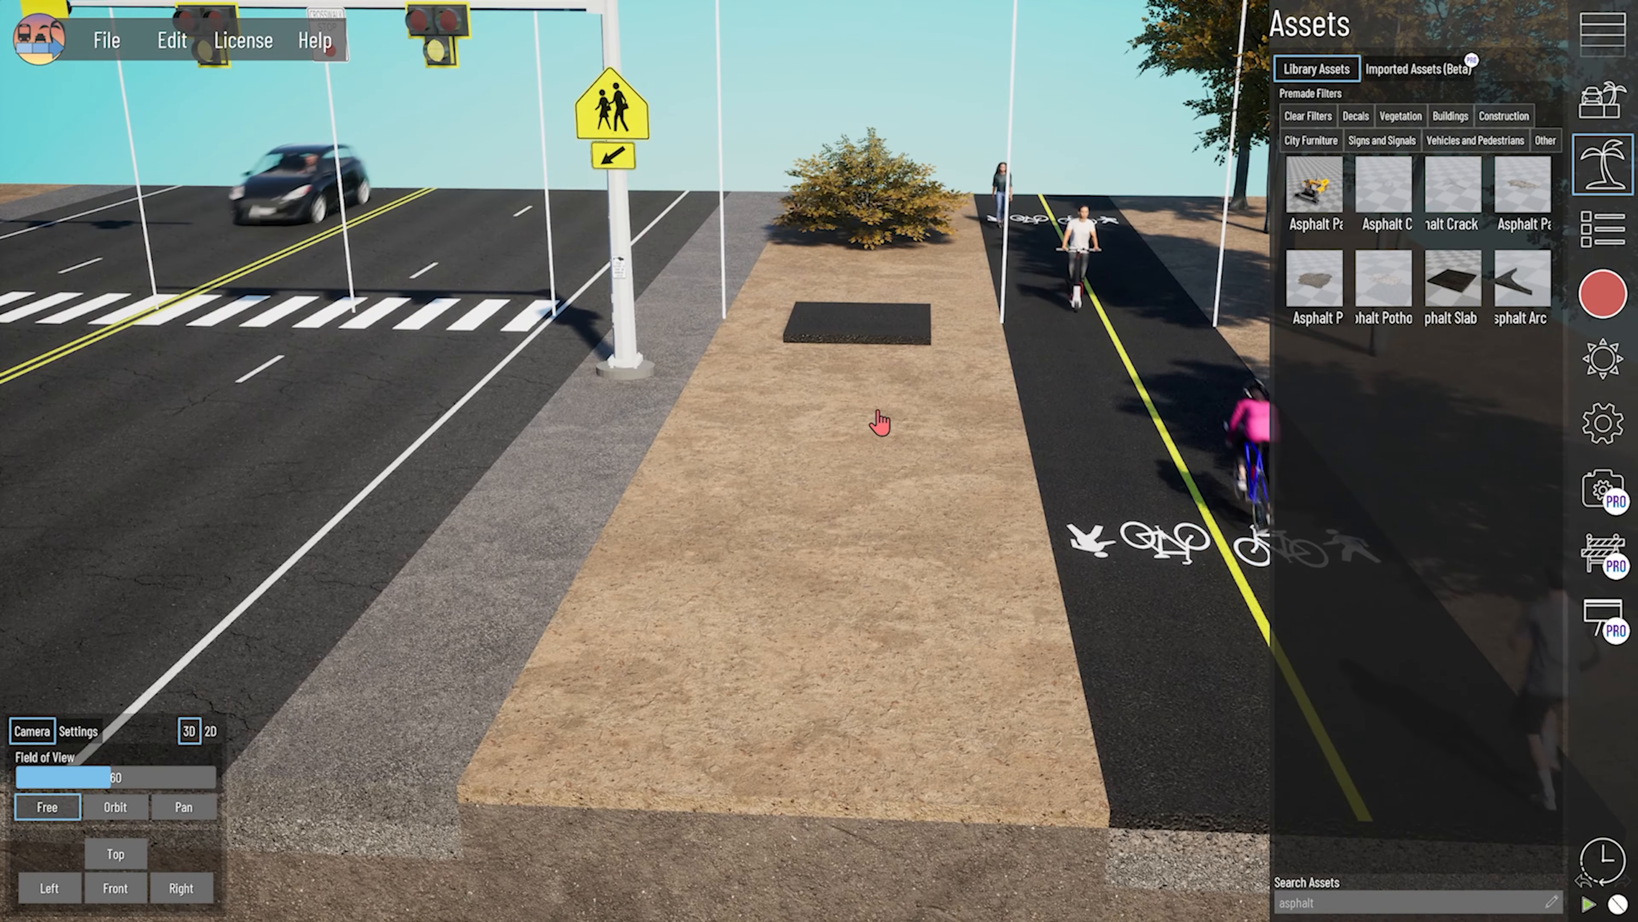
click(1615, 187)
right_drag(863, 454, 798, 695)
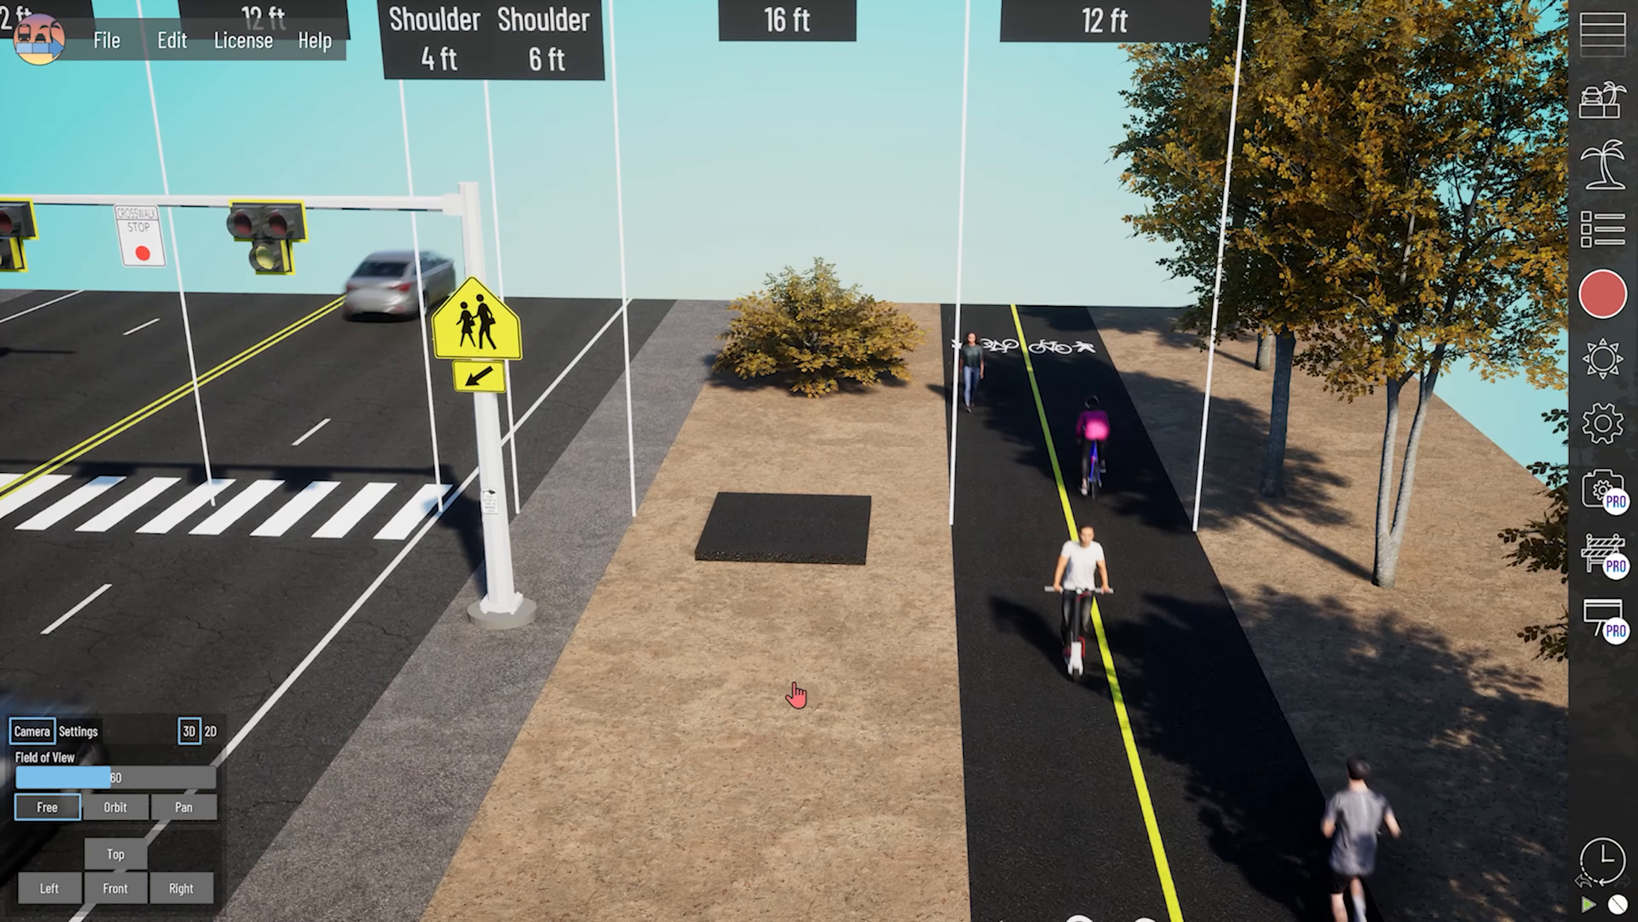
click(801, 535)
click(801, 533)
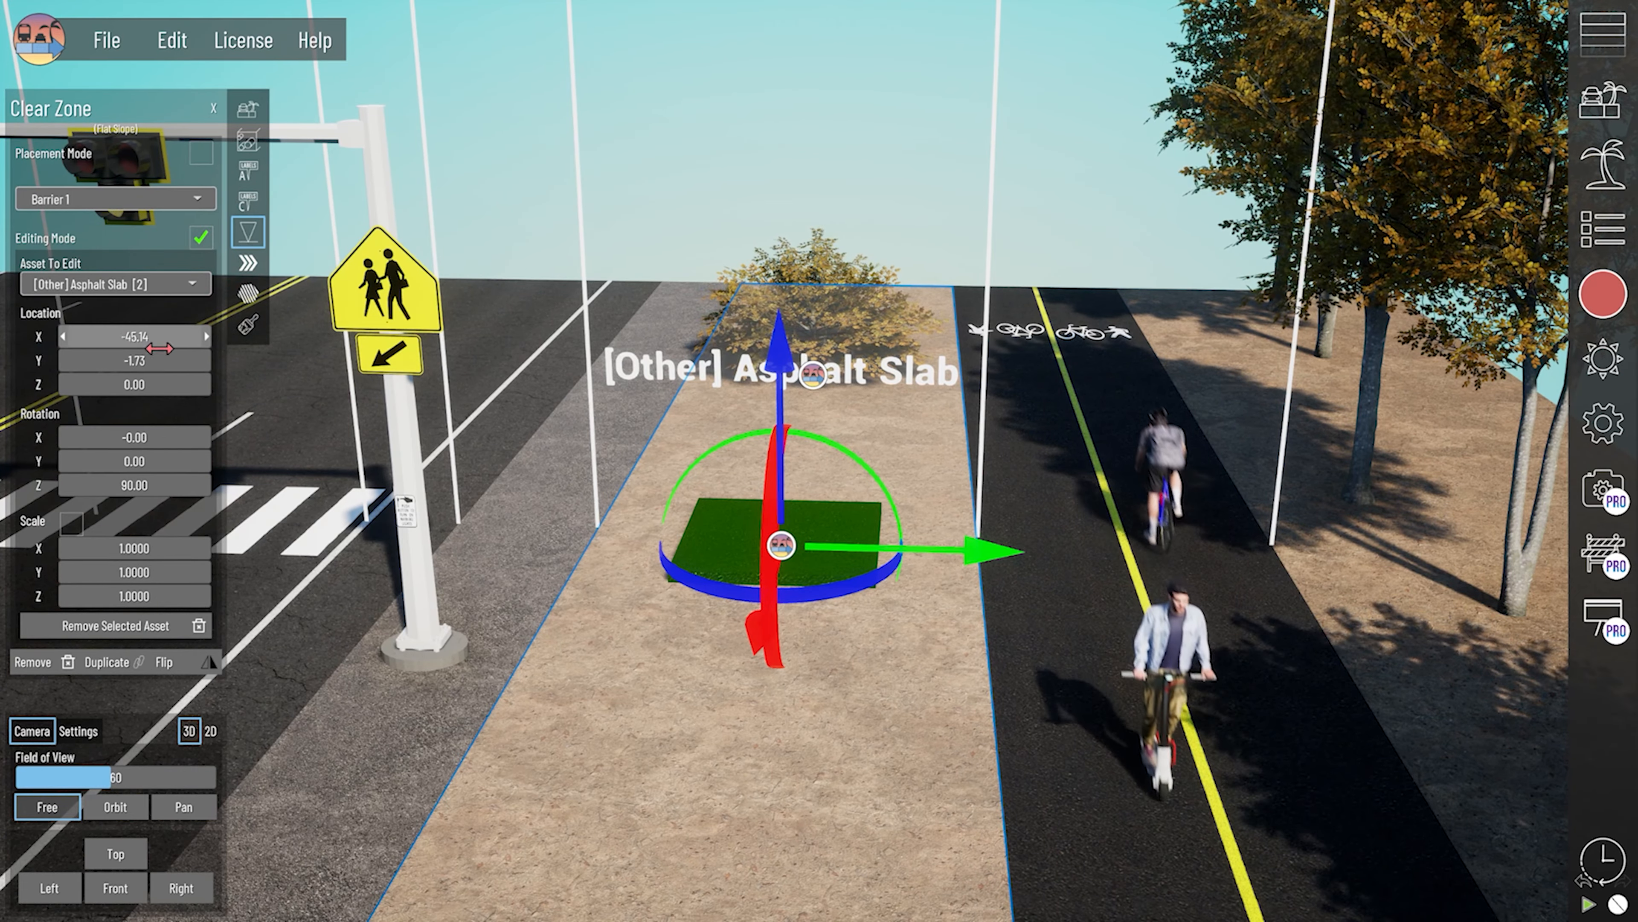
- Set the asphalt slab's X location to -61, Z rotation to 90 and Z location to -15
mouse_move(139, 338)
mouse_down()
mouse_move(124, 337)
mouse_move(144, 338)
mouse_up()
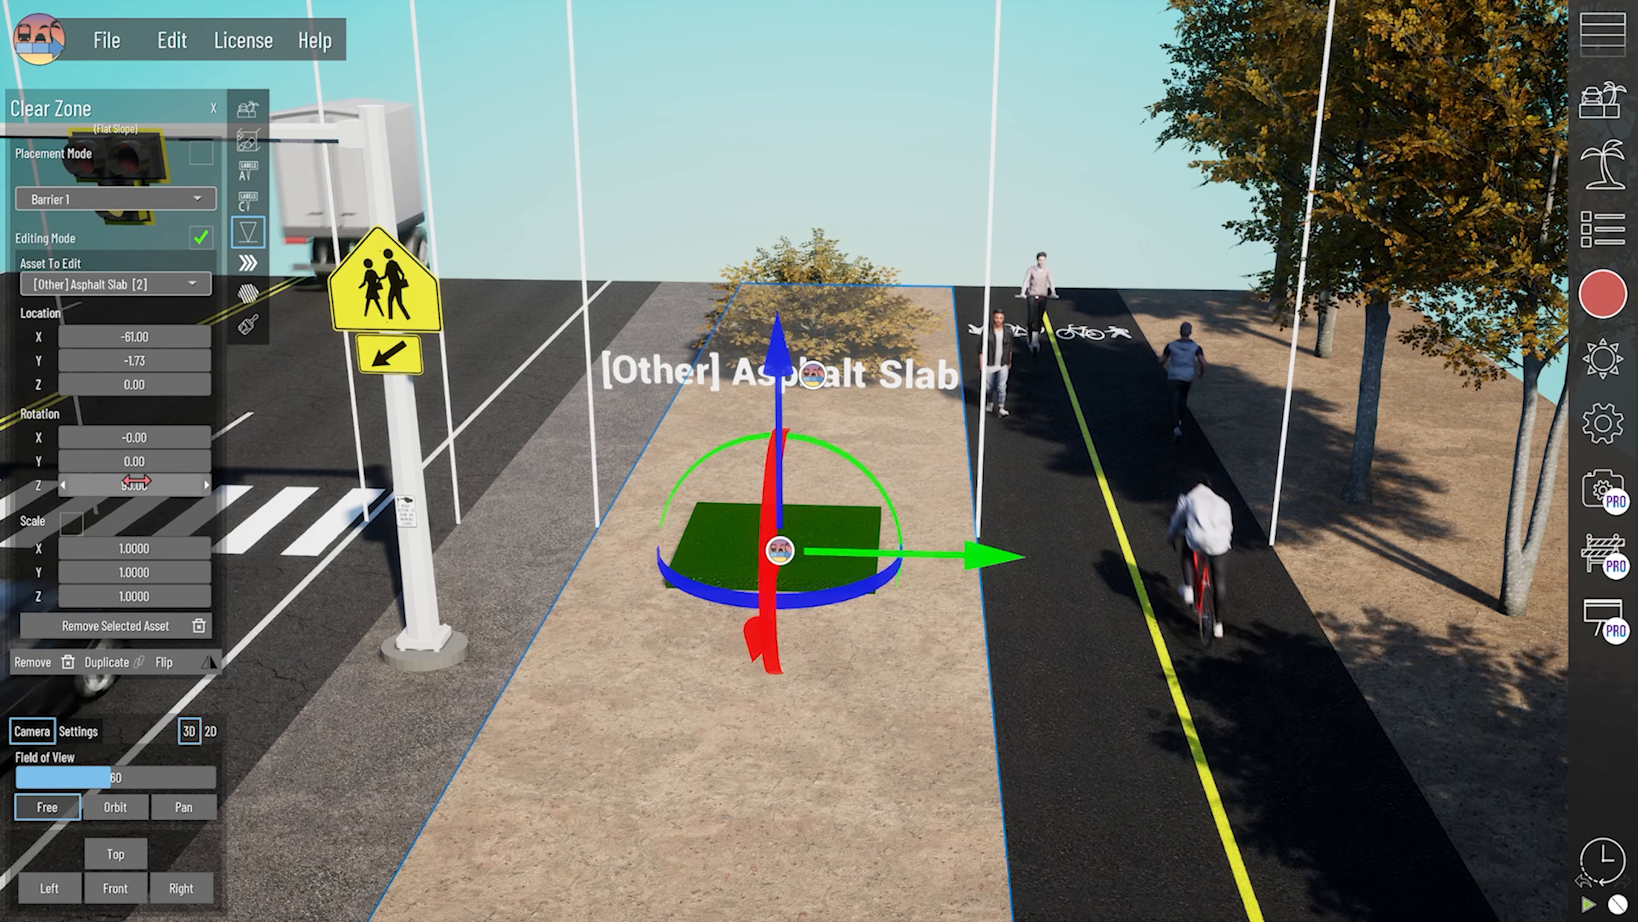
drag(135, 481, 157, 482)
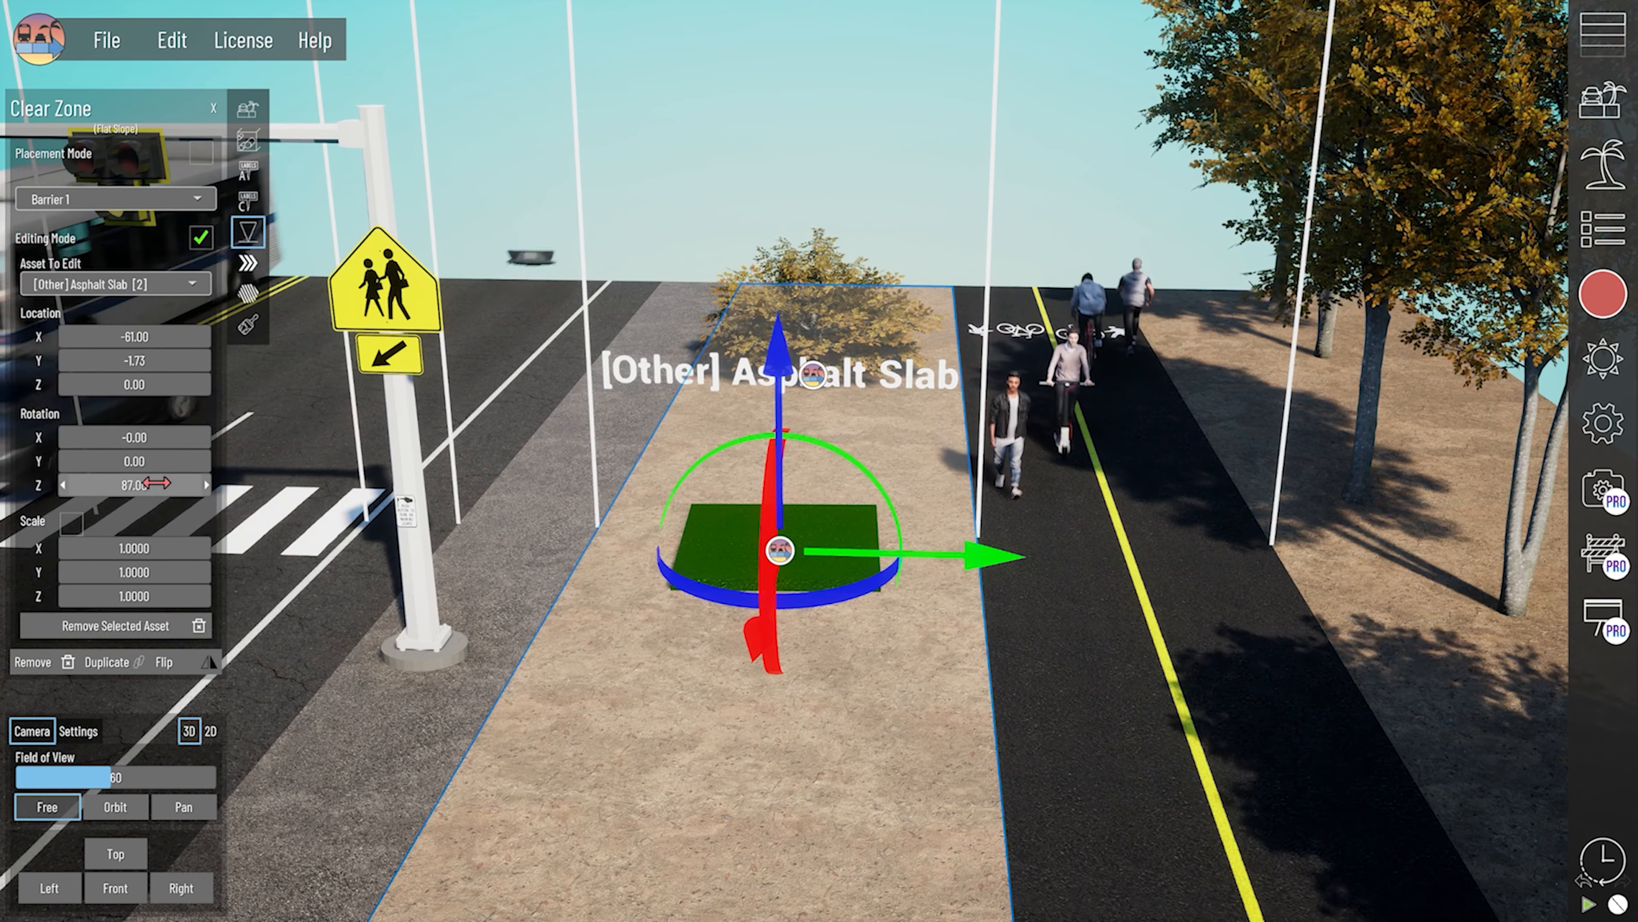
click(149, 482)
right_drag(756, 461, 756, 533)
scroll(684, 664, up, 3)
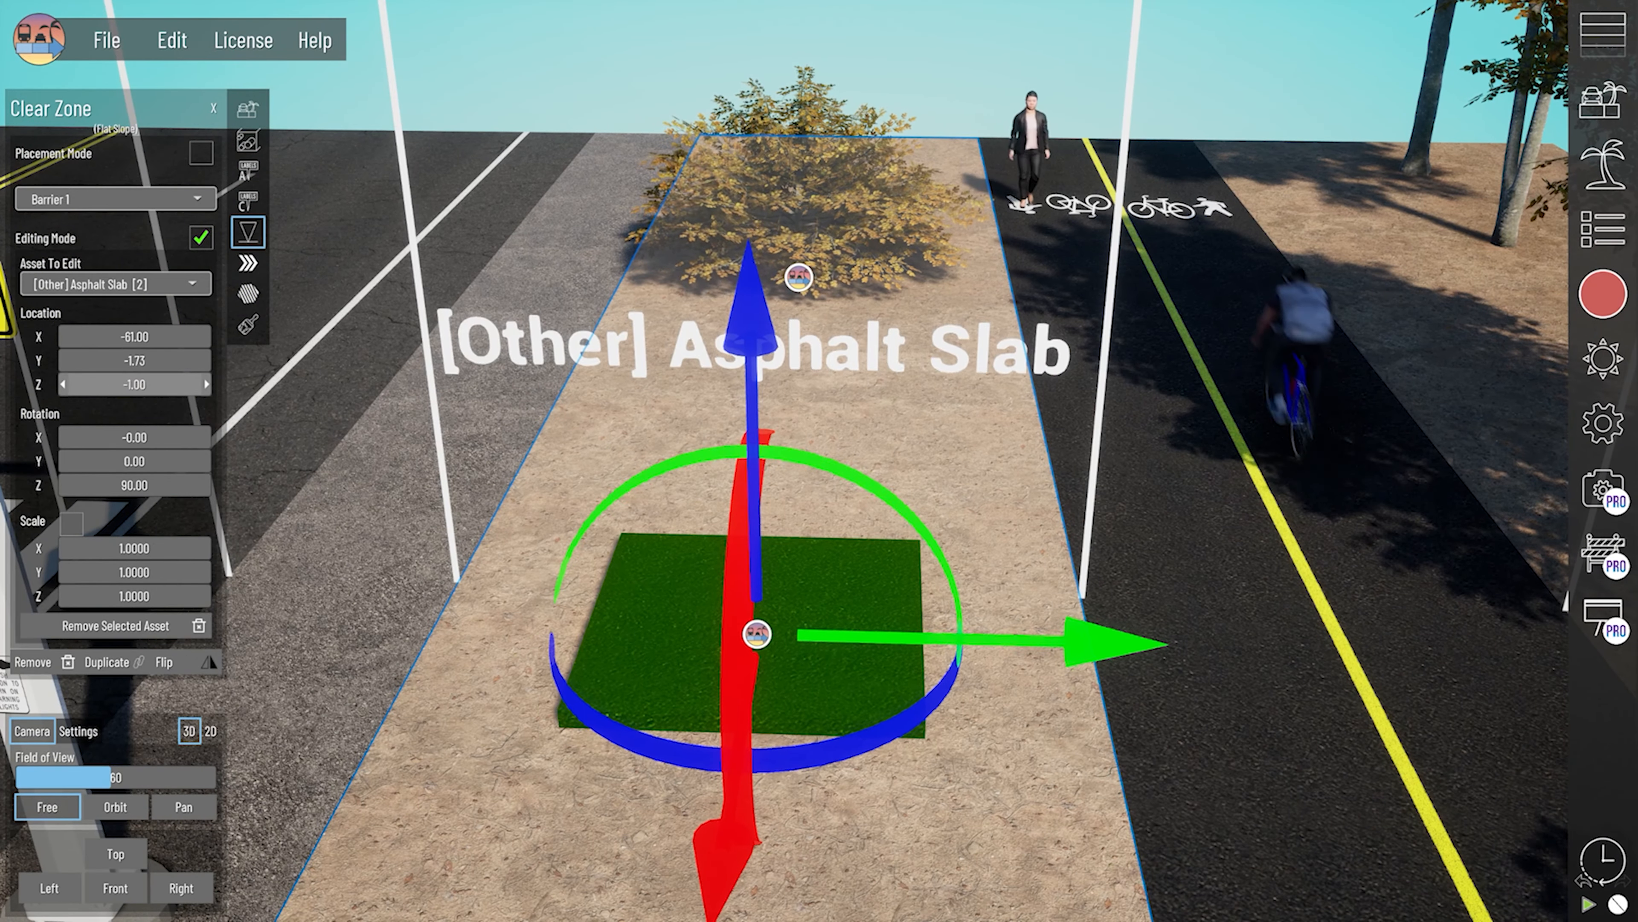
drag(142, 384, 119, 385)
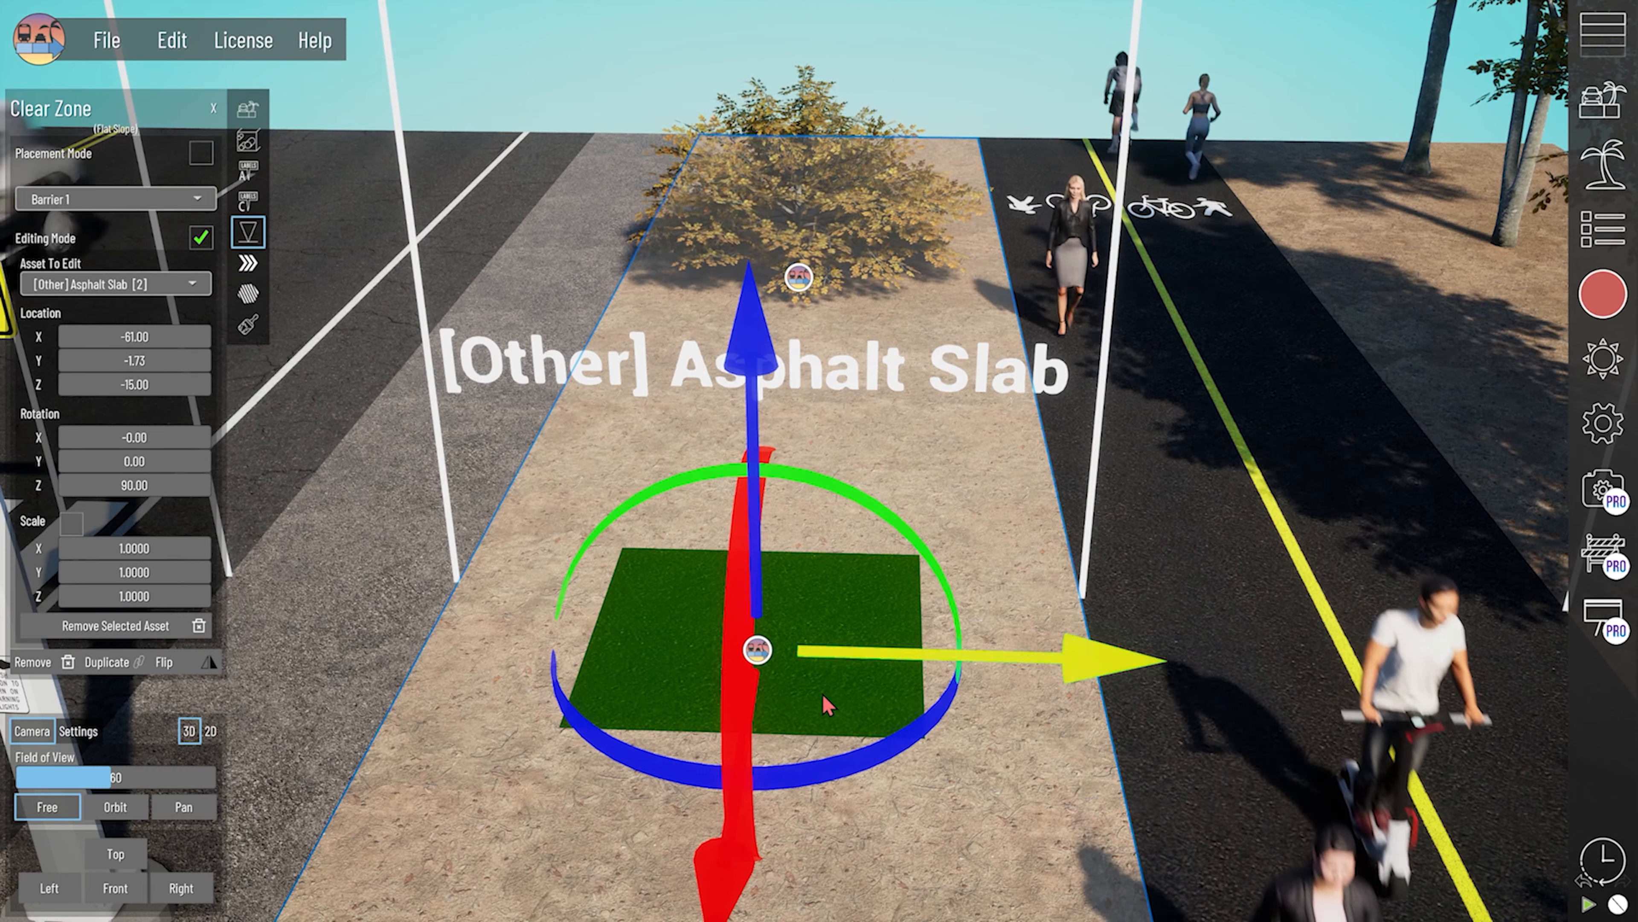
- Switch to a 2D top view and move the slab to X -12.30, Y -5.27, in line with the crosswalk
right_drag(794, 757, 832, 633)
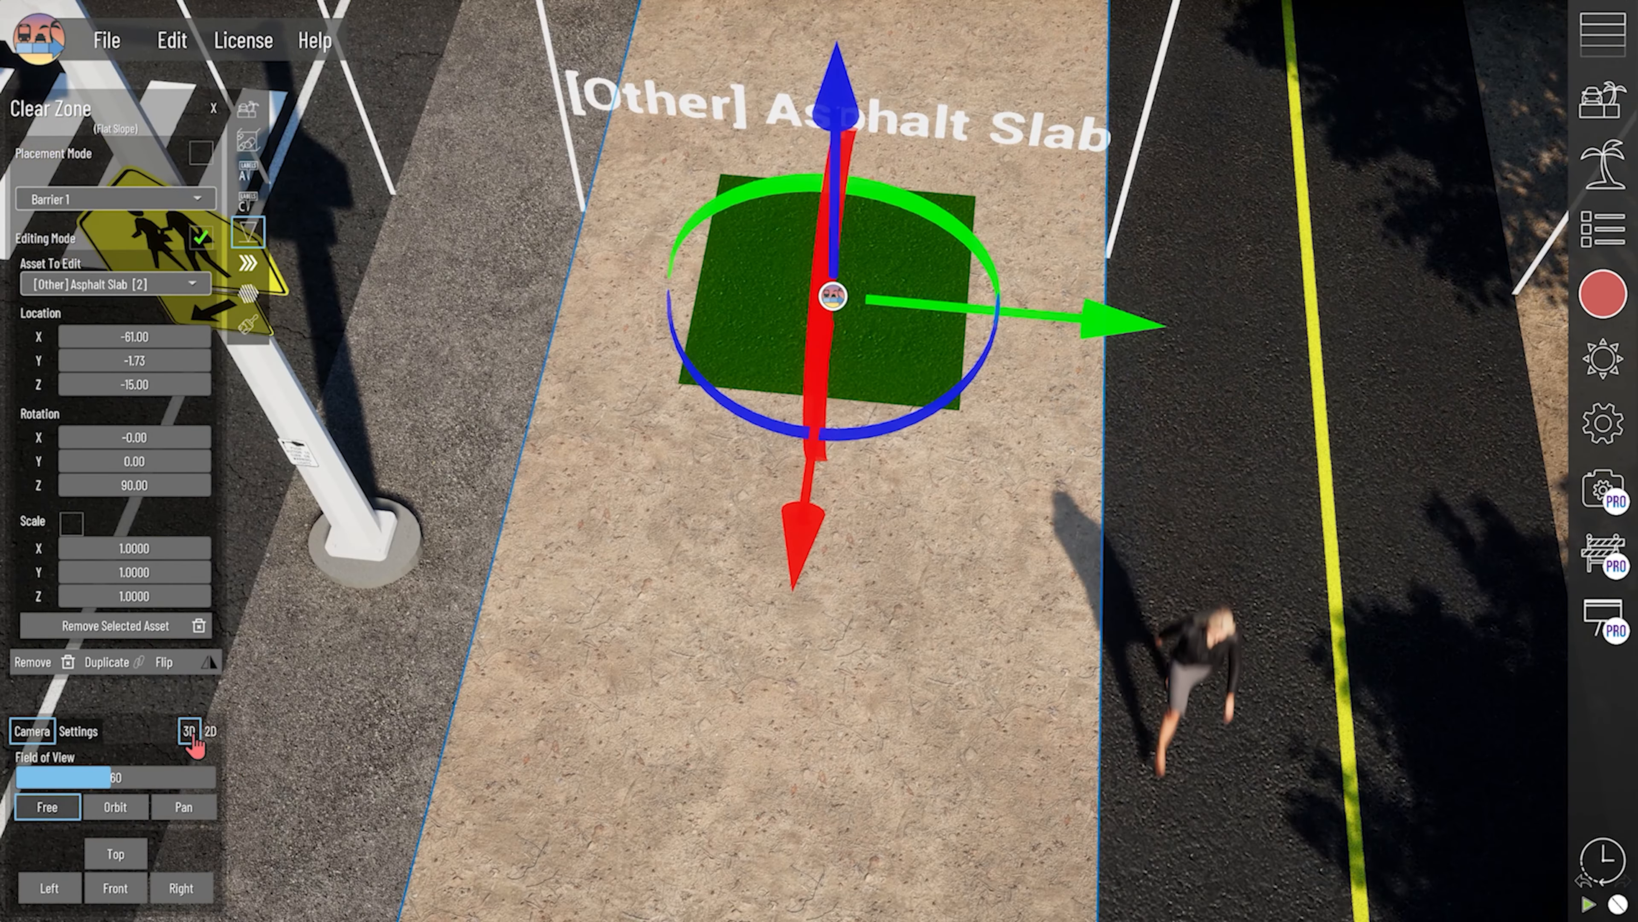
click(210, 731)
middle_drag(763, 481, 721, 766)
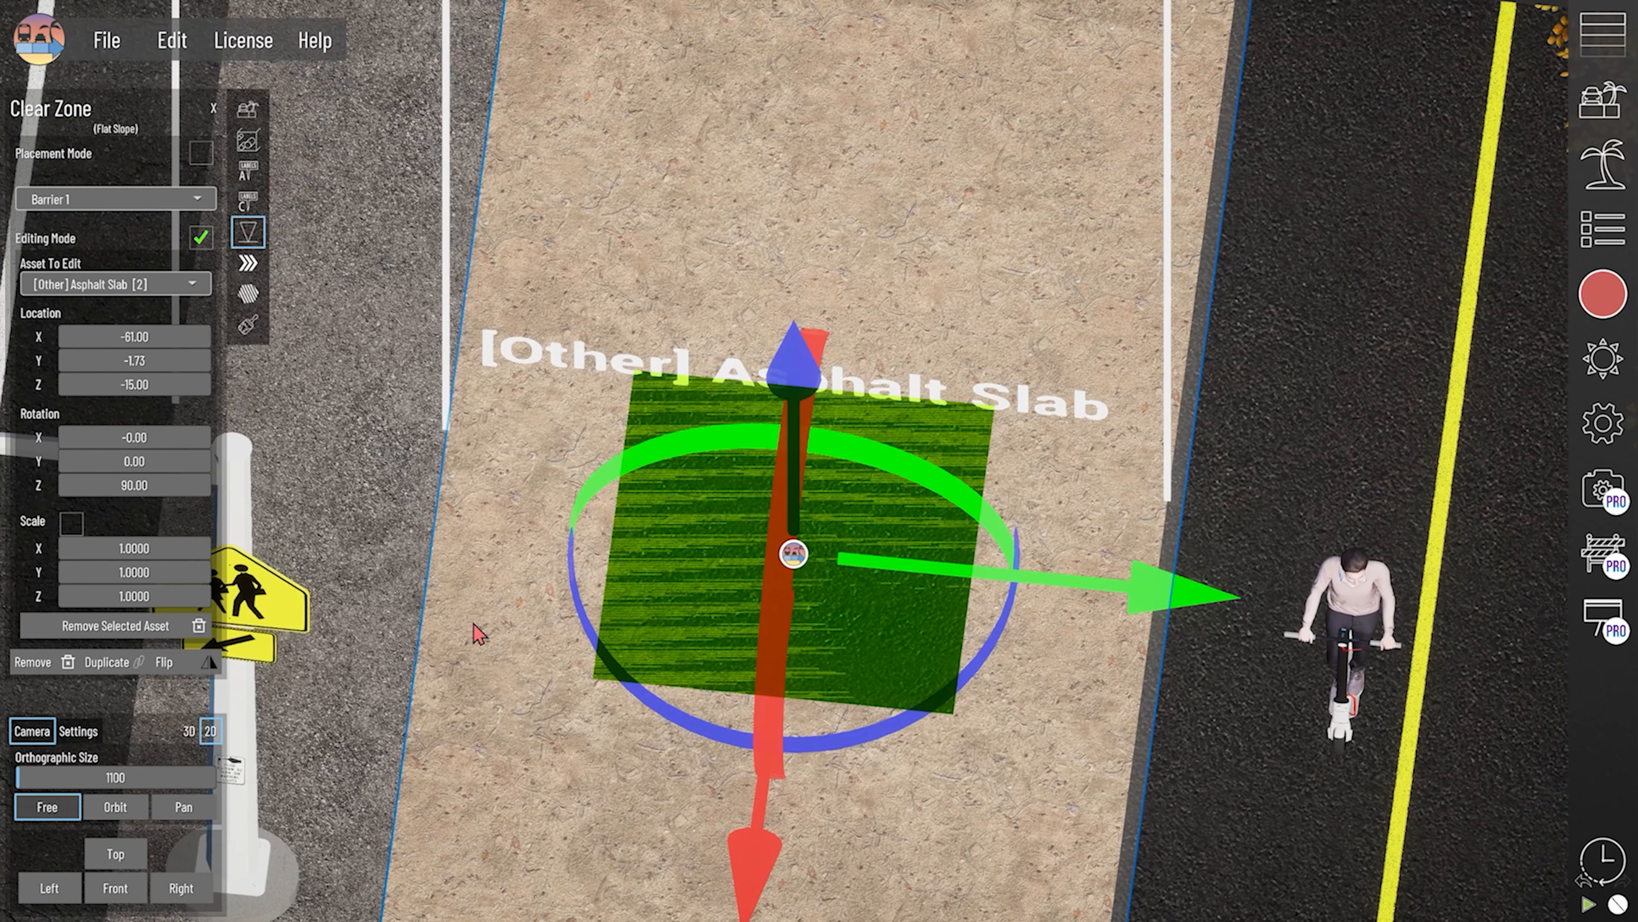
click(116, 854)
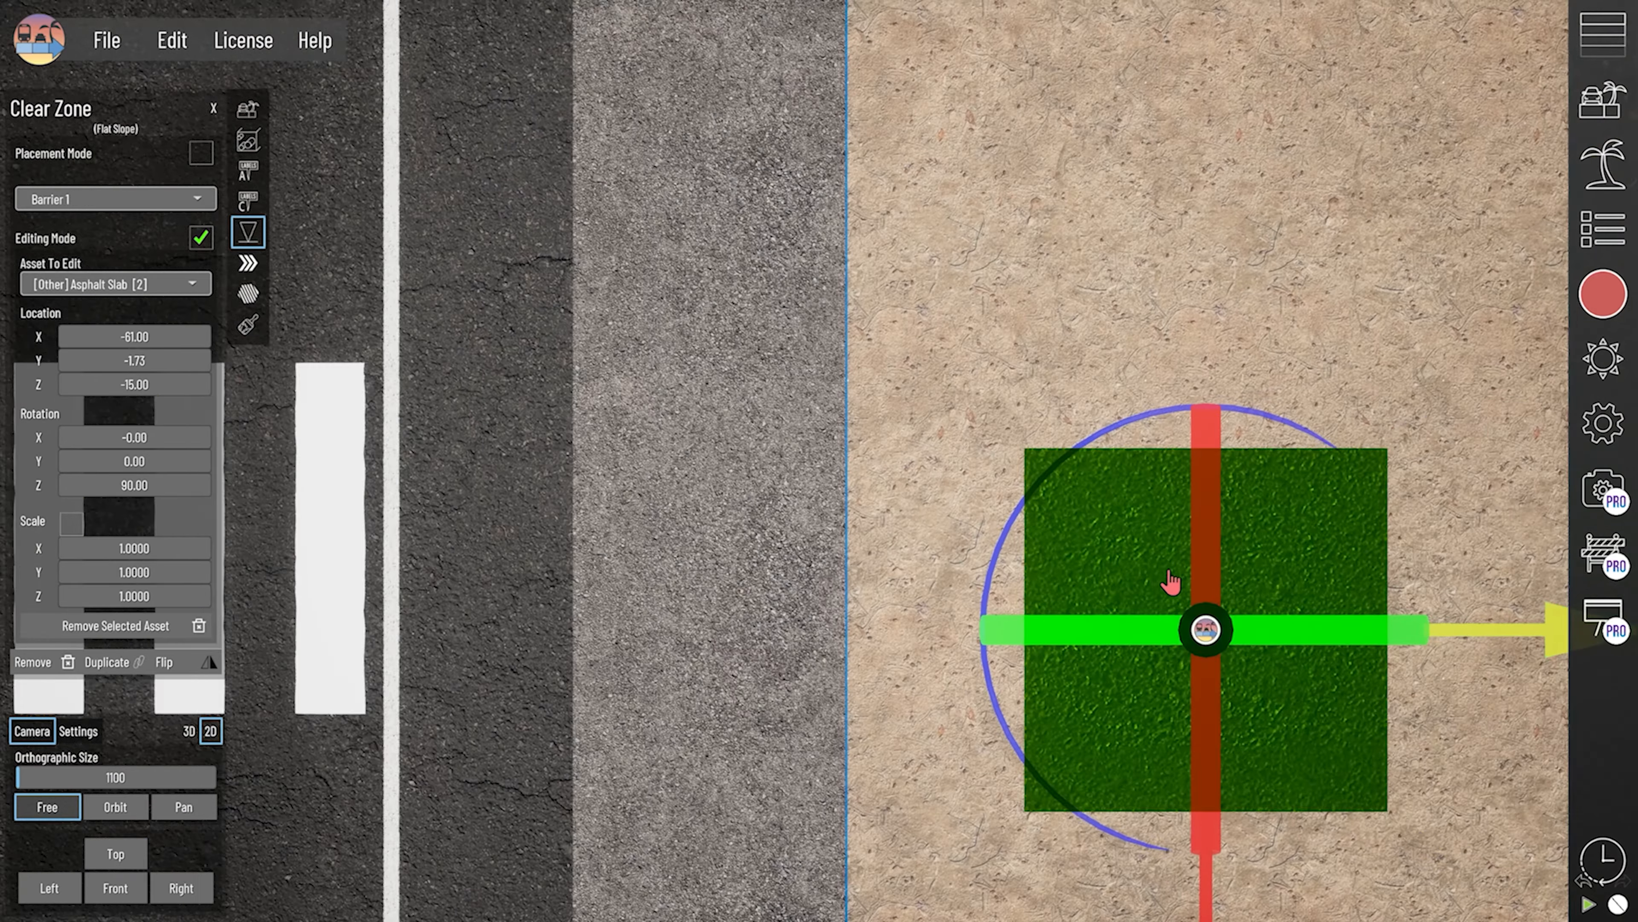
middle_drag(1169, 574, 805, 503)
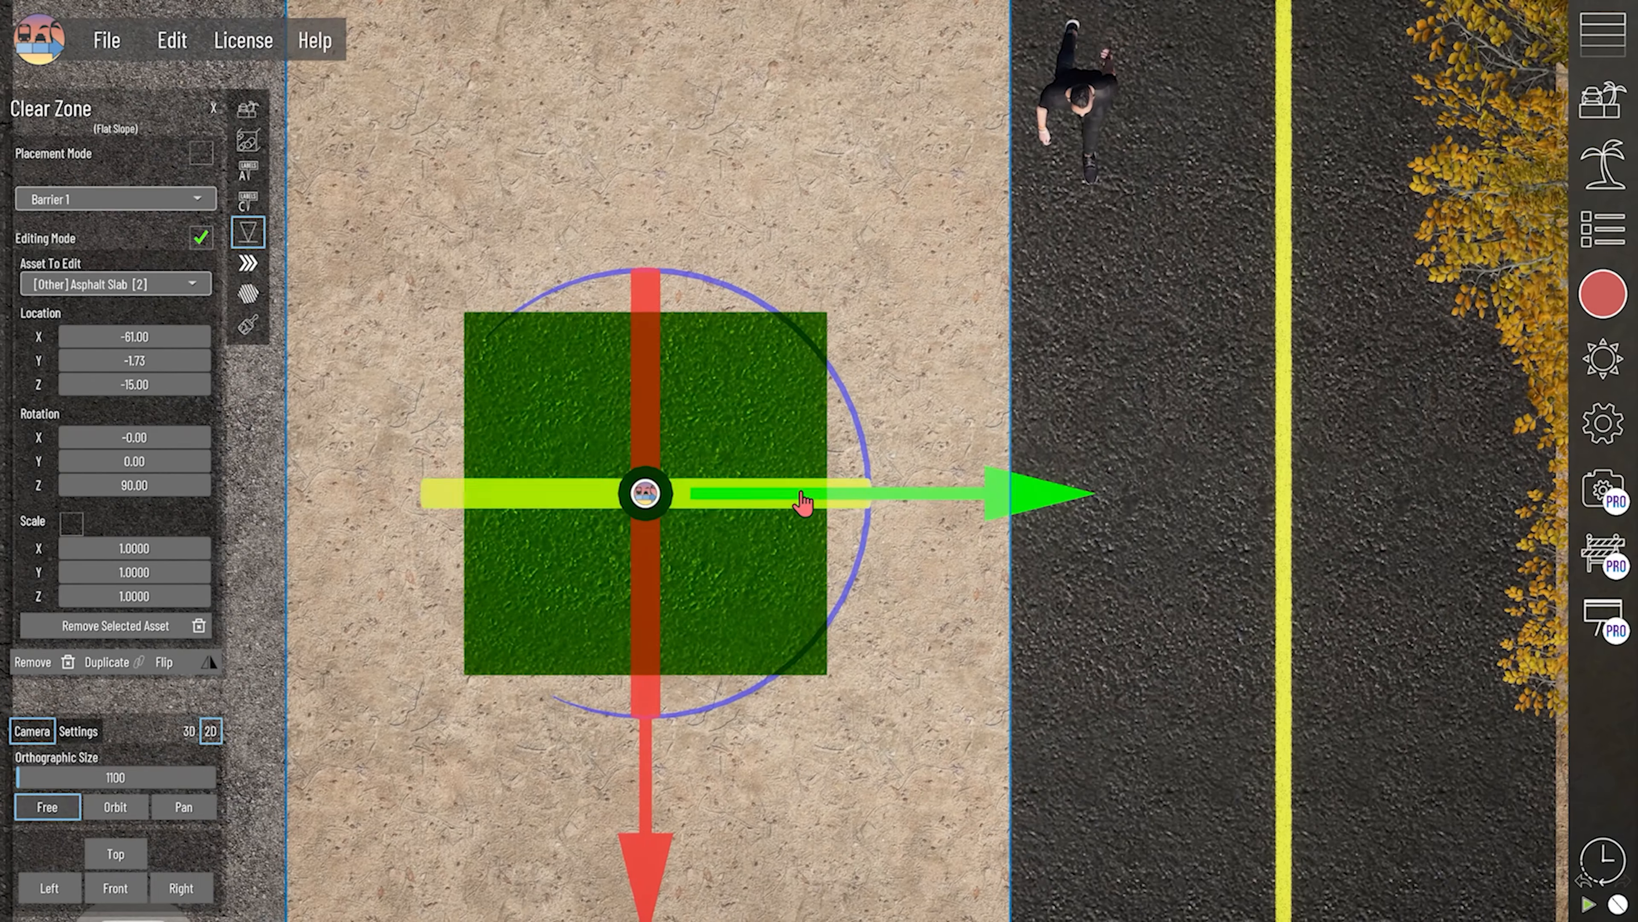
scroll(829, 590, up, 1)
scroll(939, 510, down, 1)
middle_drag(728, 564, 980, 541)
scroll(814, 559, down, 3)
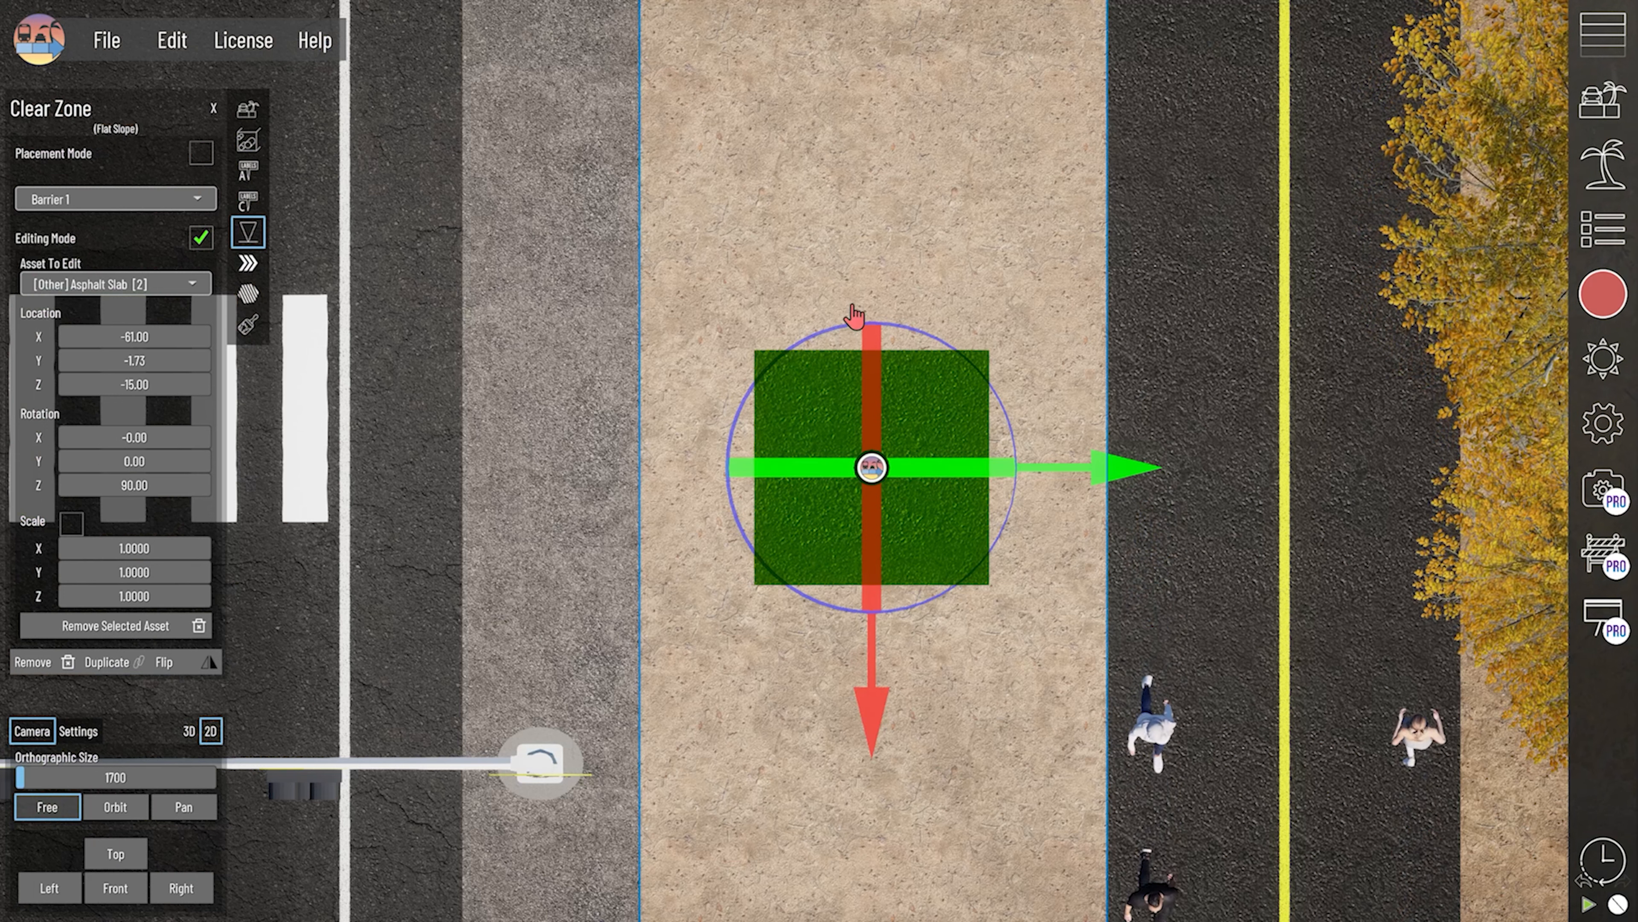
drag(874, 727, 871, 682)
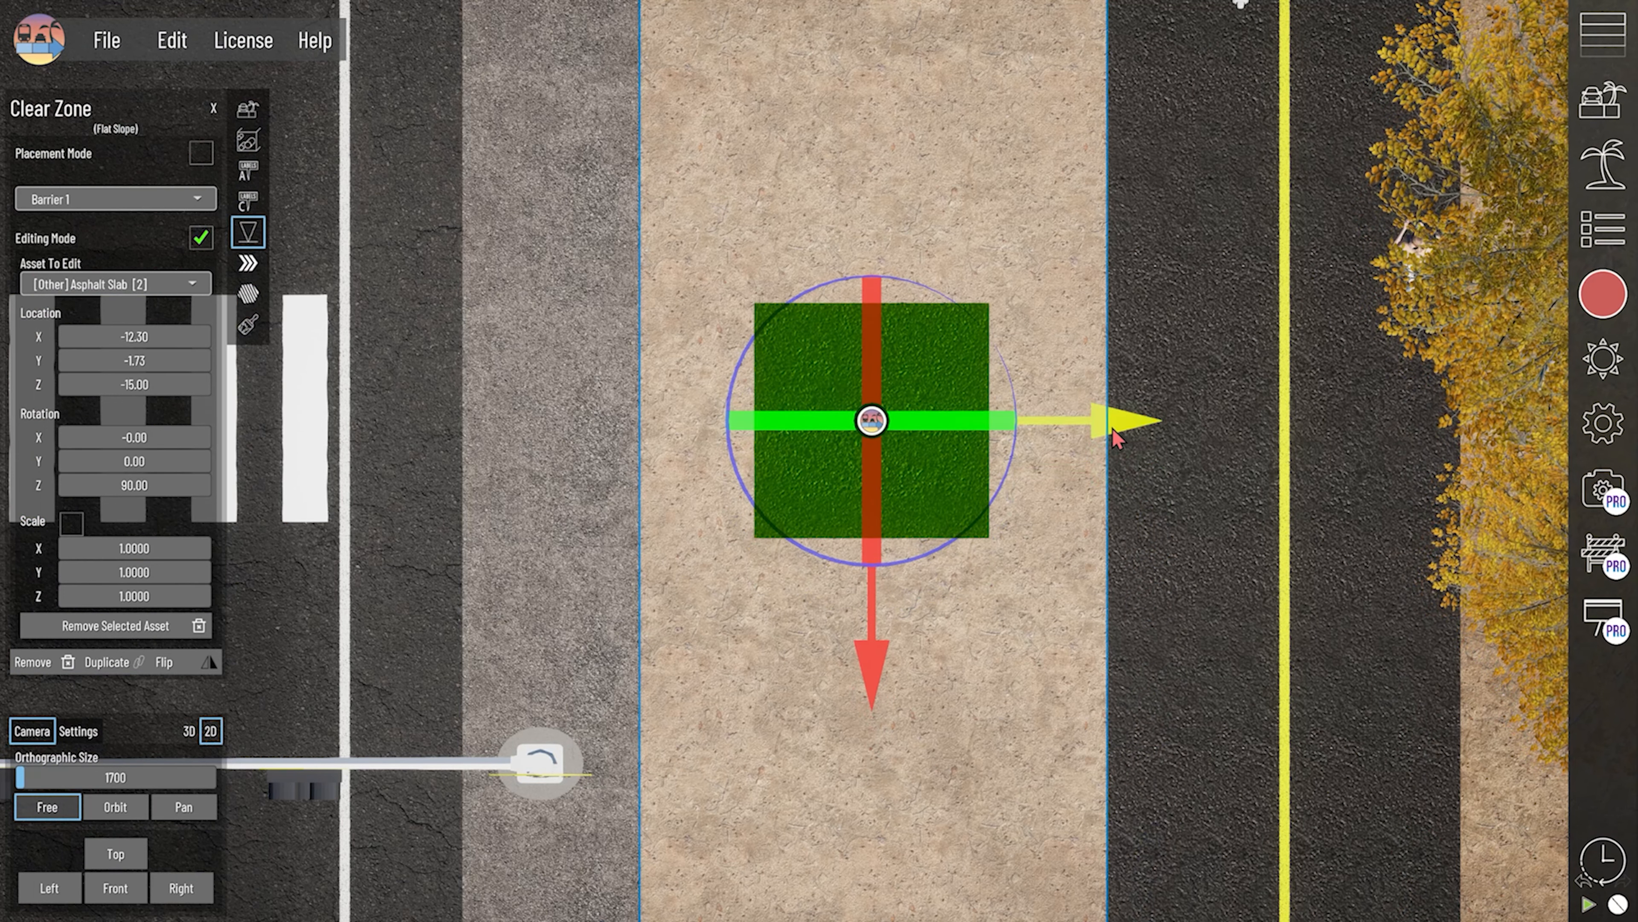
middle_drag(901, 529, 862, 520)
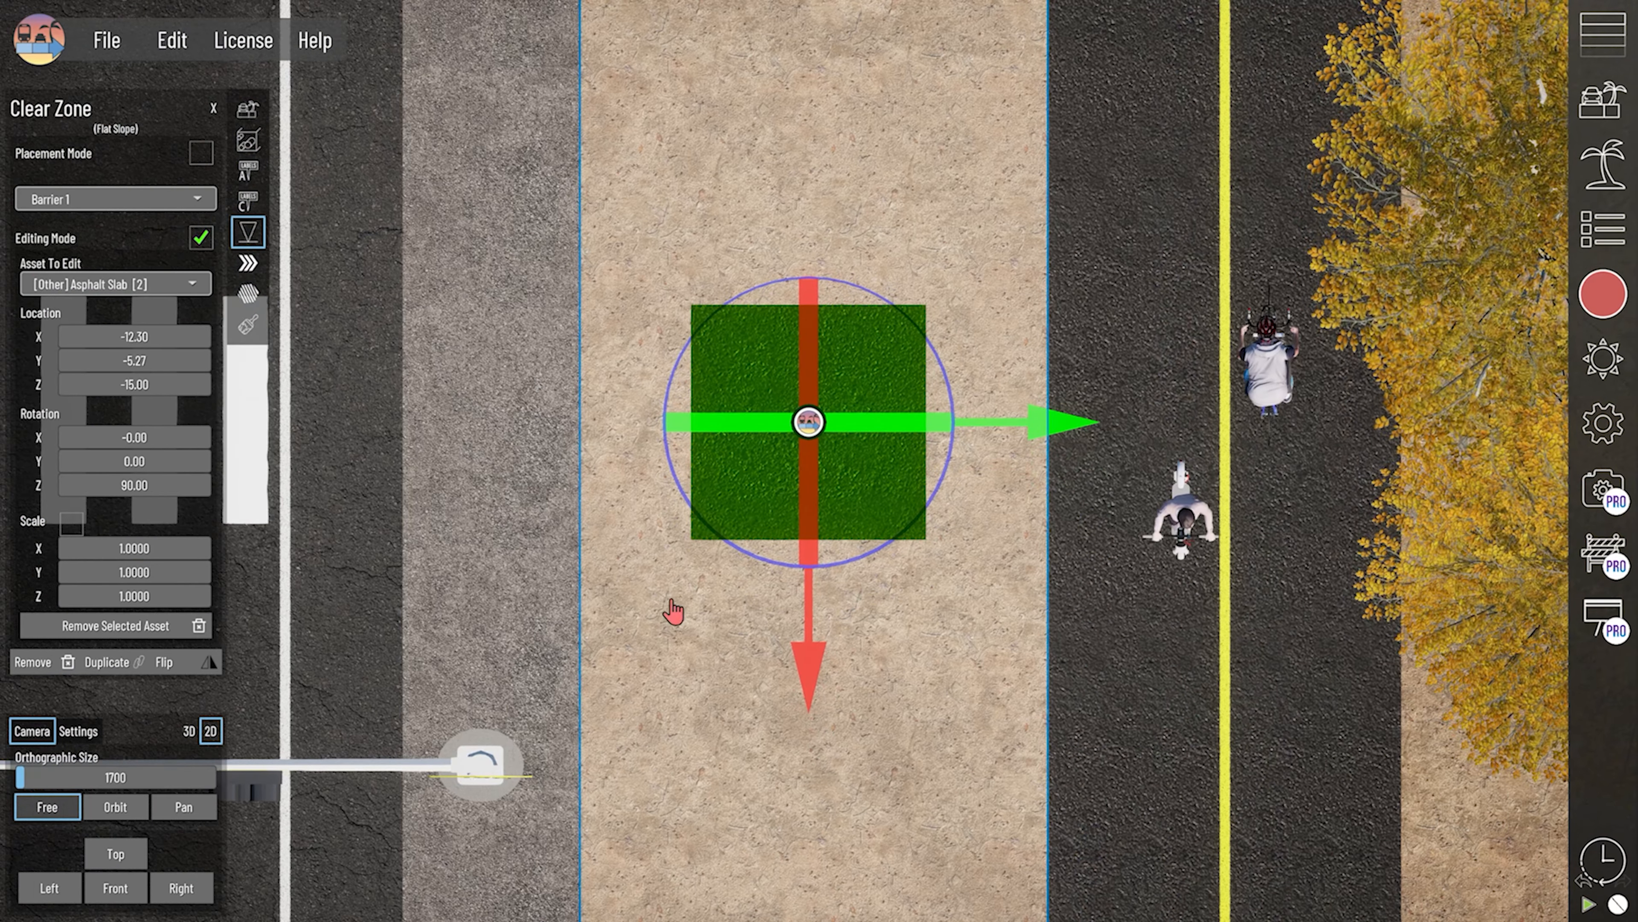
- Stretch the slab across the clear zone and gravel shoulder with an X scale of 2.7416, and shift it to Y -92.93
drag(130, 542, 184, 542)
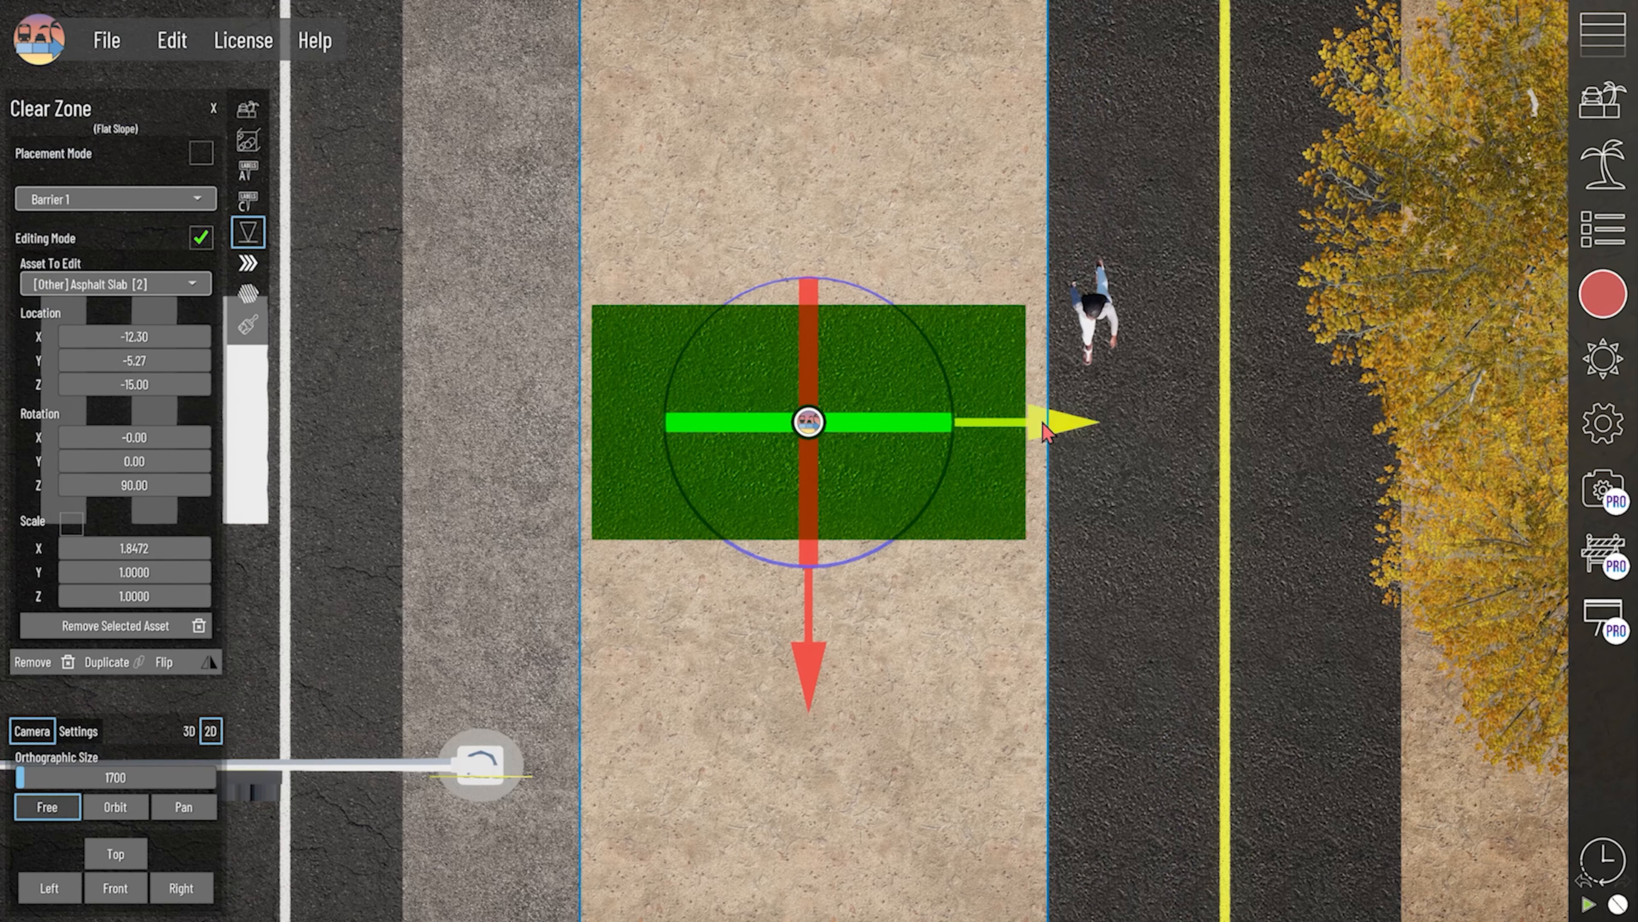
drag(1045, 431, 976, 431)
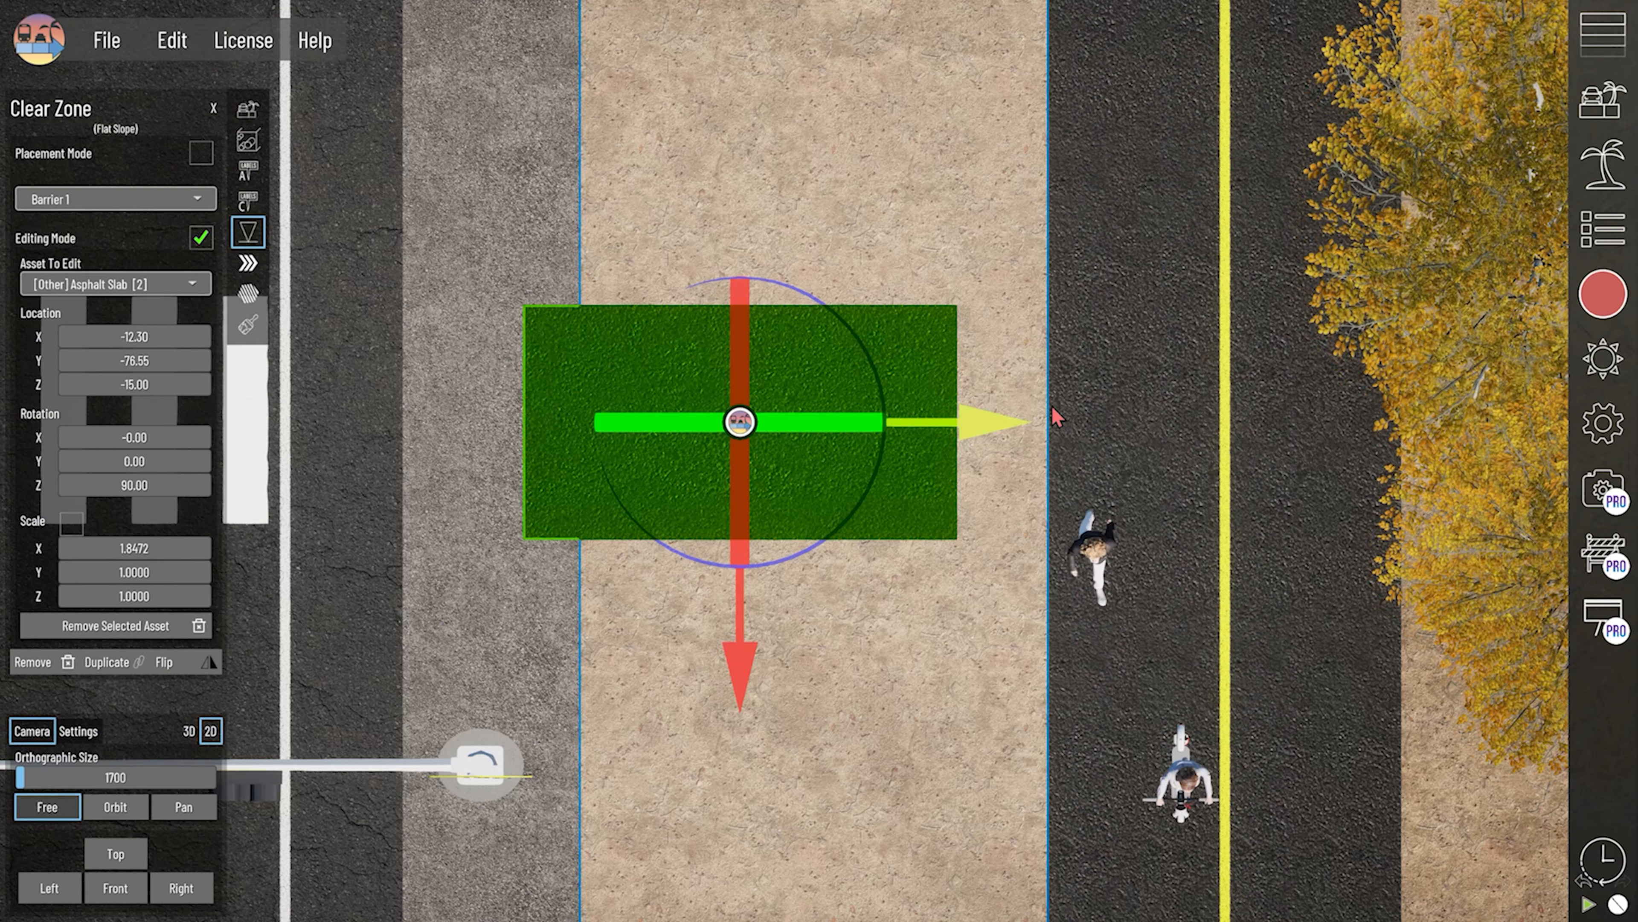
drag(99, 544, 144, 544)
drag(1003, 416, 977, 442)
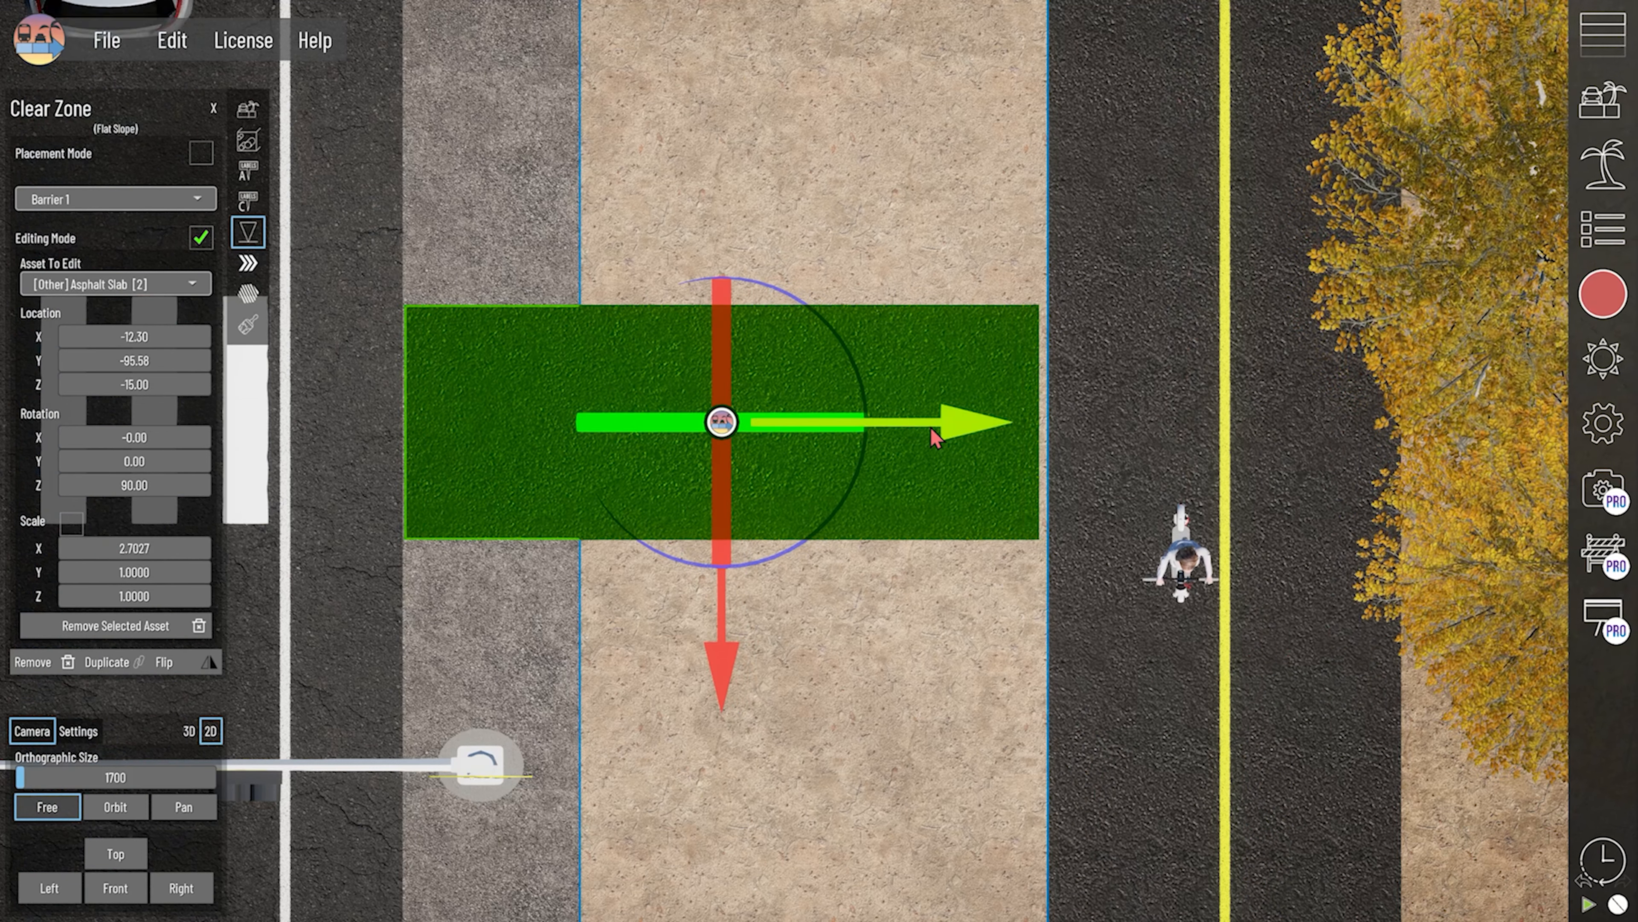
drag(933, 438, 938, 441)
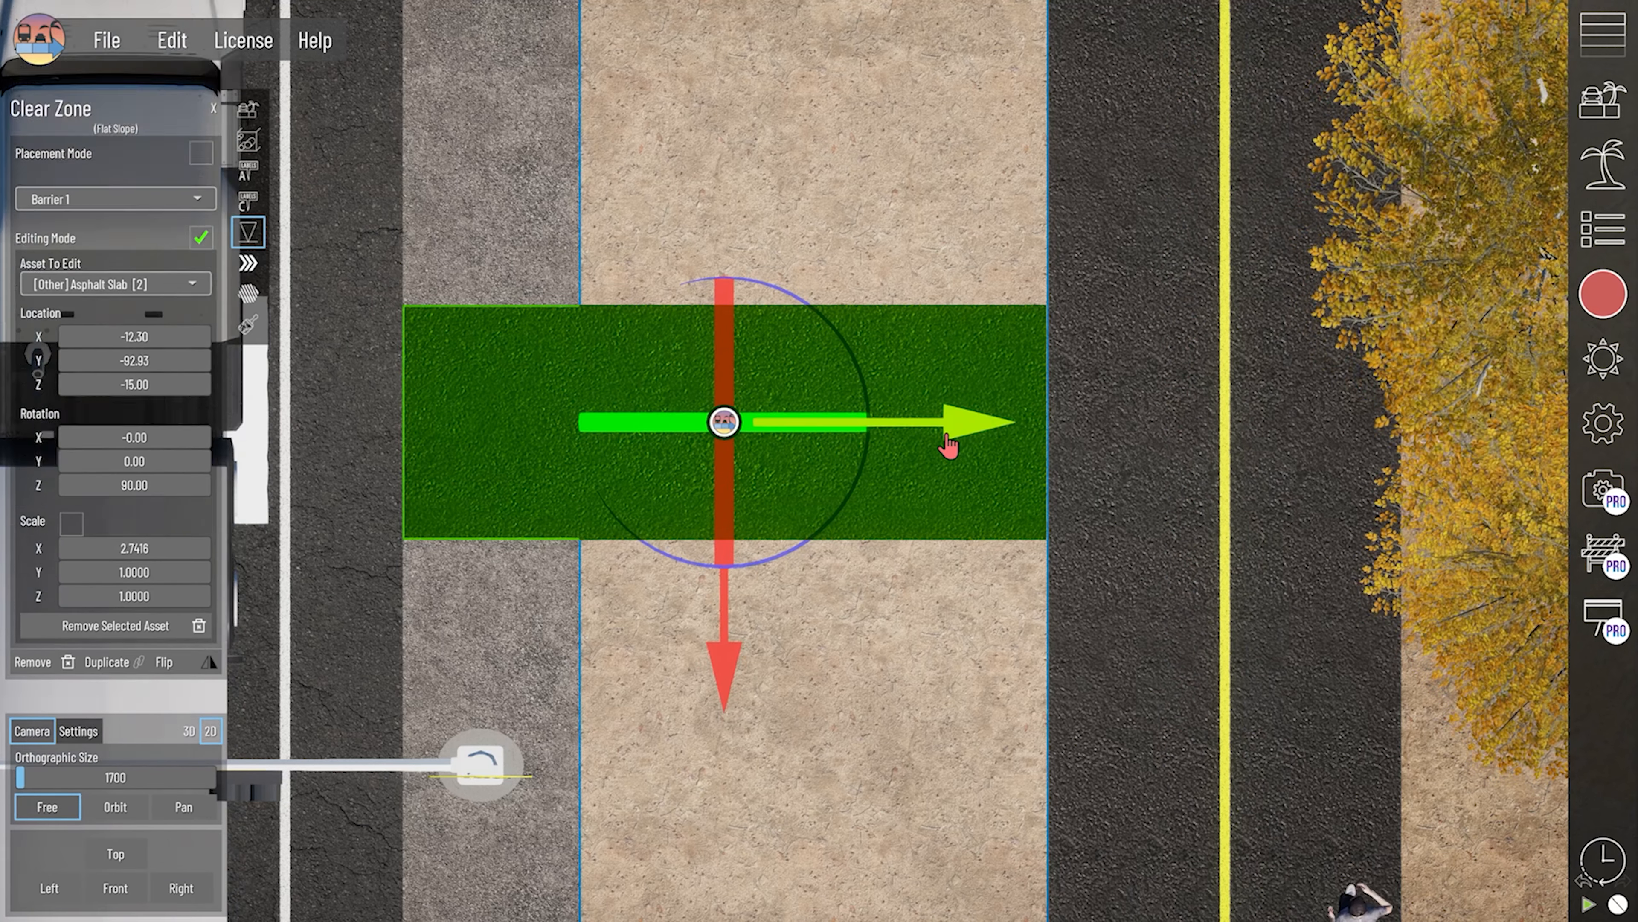
- Set the slab's X scale to 2.76 and check its edge up close against the shared-use path
click(952, 241)
click(1003, 419)
click(723, 421)
click(154, 549)
text(2.76)
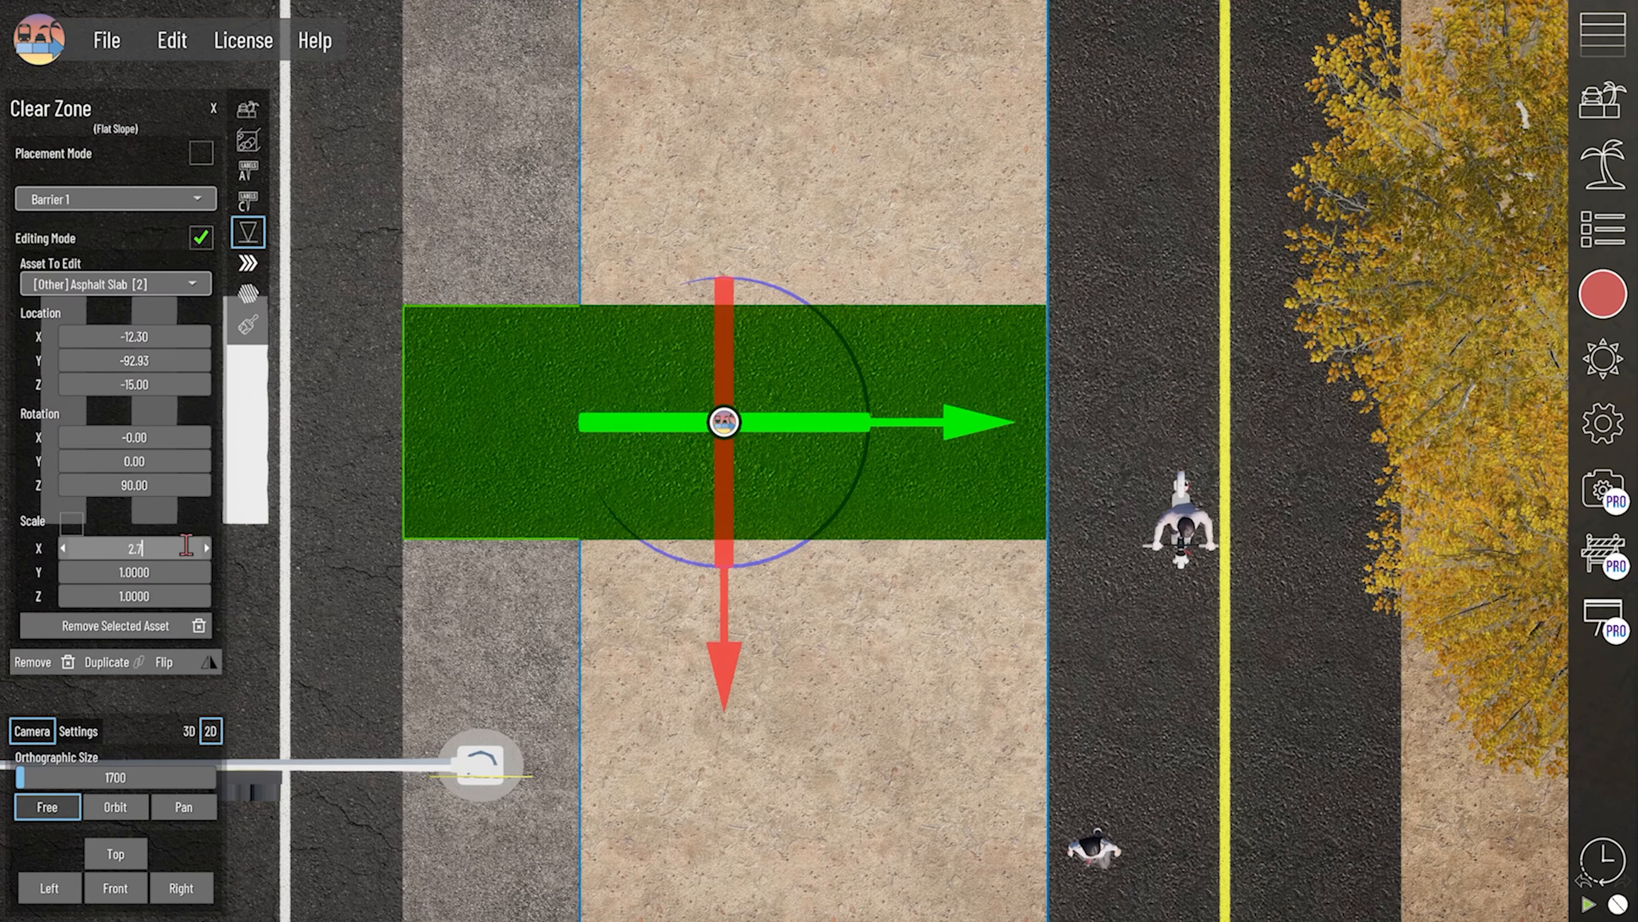
key(Return)
click(762, 686)
scroll(1209, 439, up, 12)
click(1208, 439)
middle_drag(1208, 439, 1159, 414)
click(1170, 403)
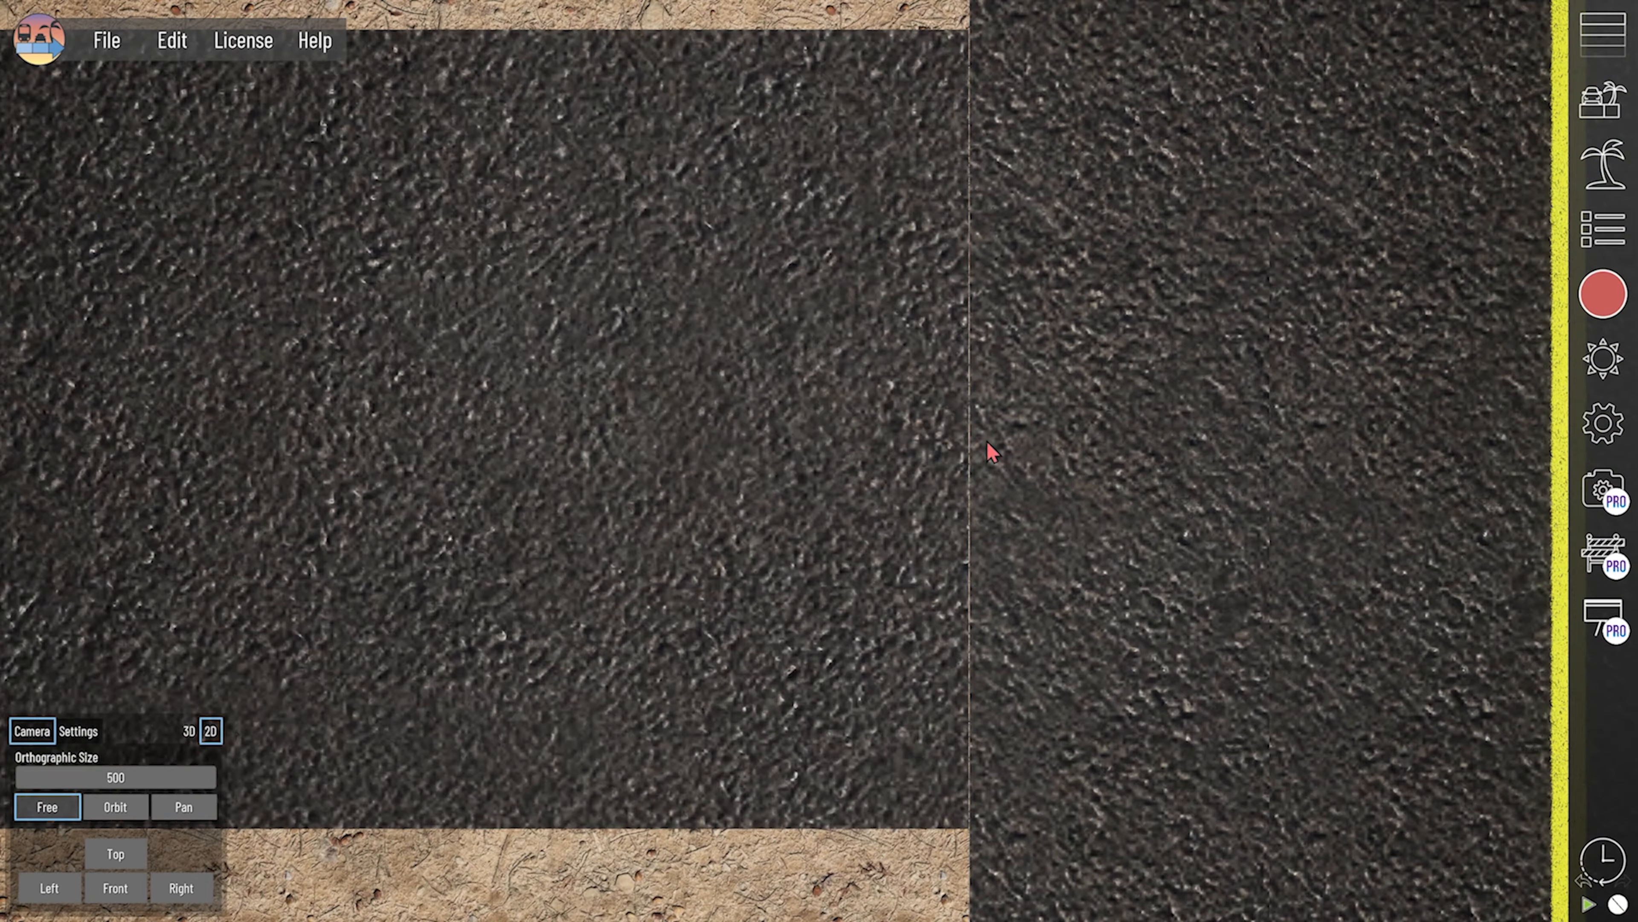
- Set the slab's Y location to -92.00 to close the gap at the shared-use path
scroll(846, 457, down, 8)
click(672, 460)
scroll(672, 460, up, 6)
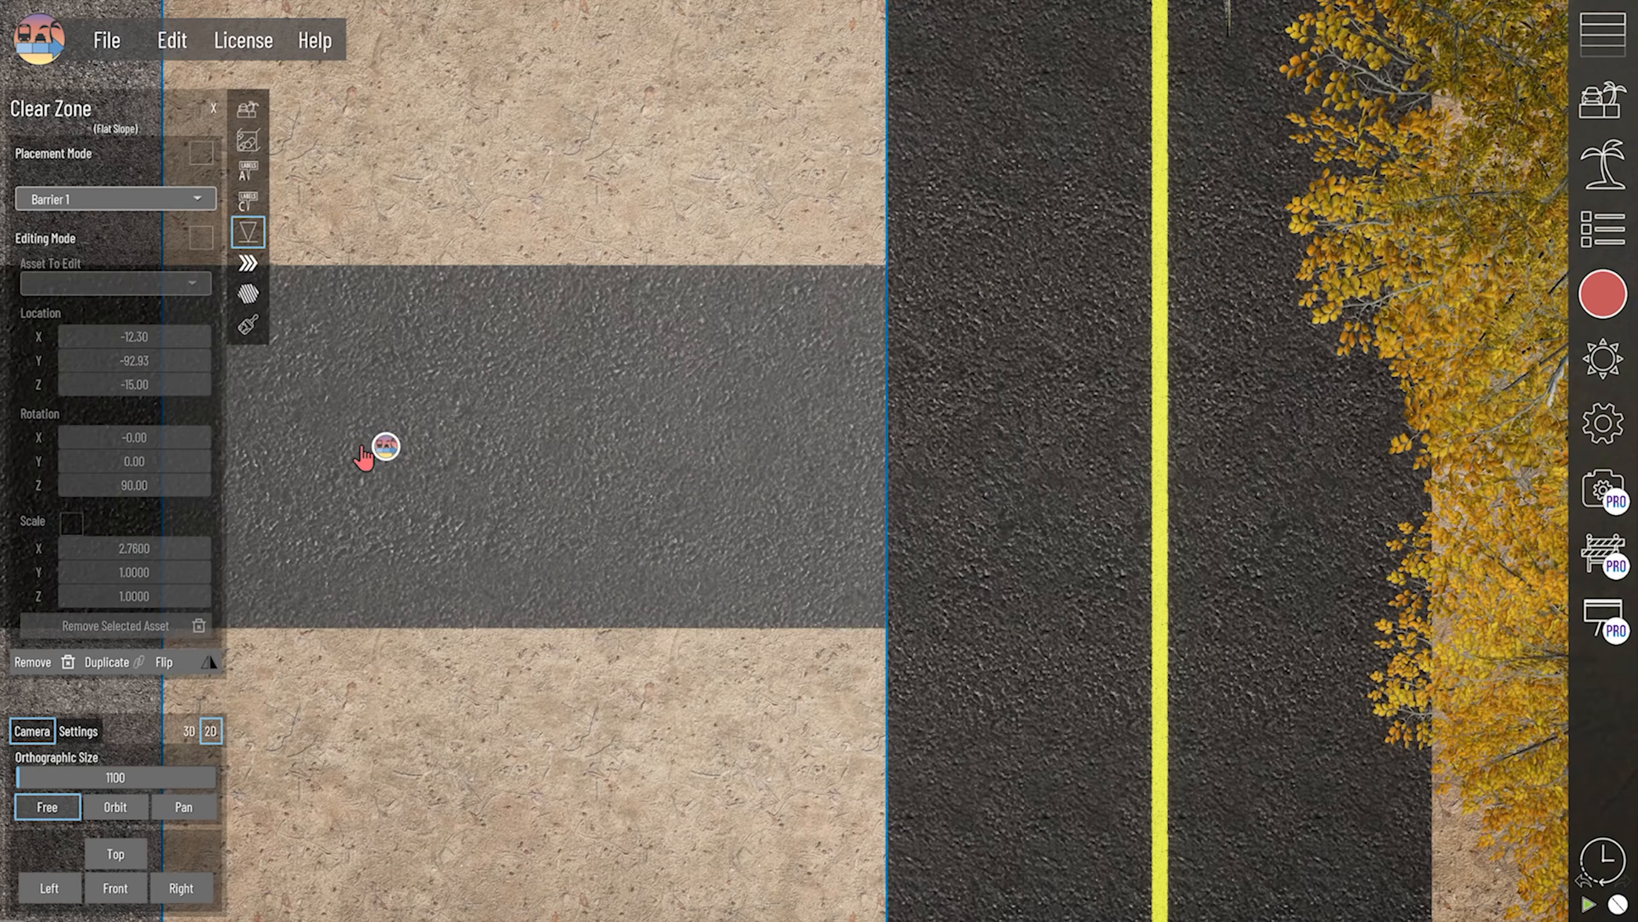
click(381, 450)
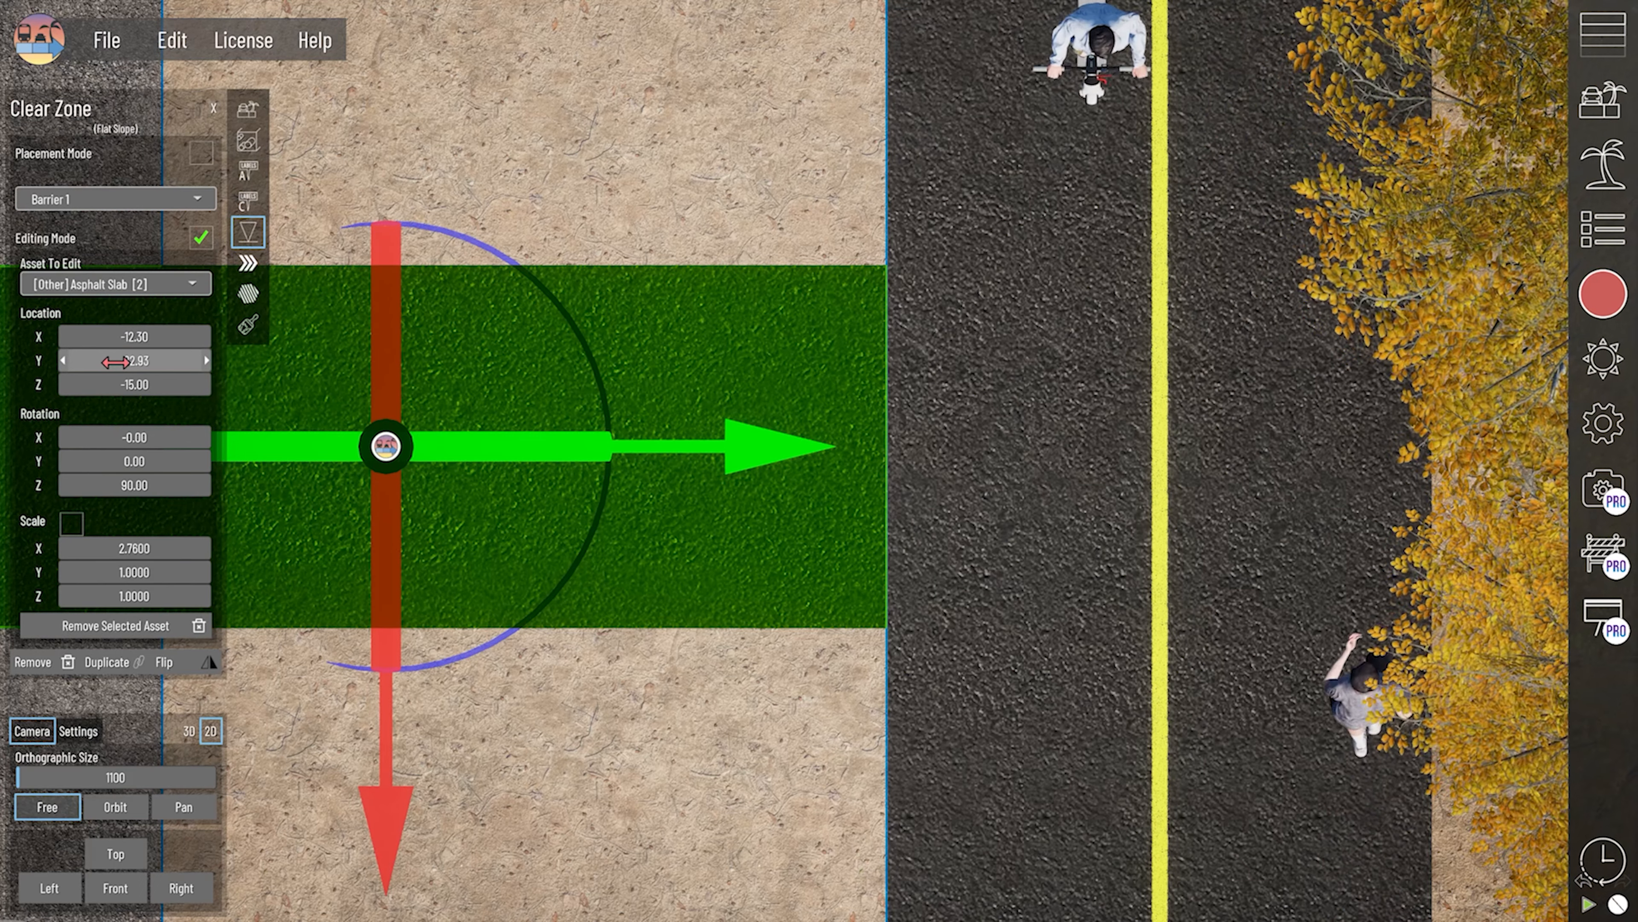
drag(116, 362, 121, 362)
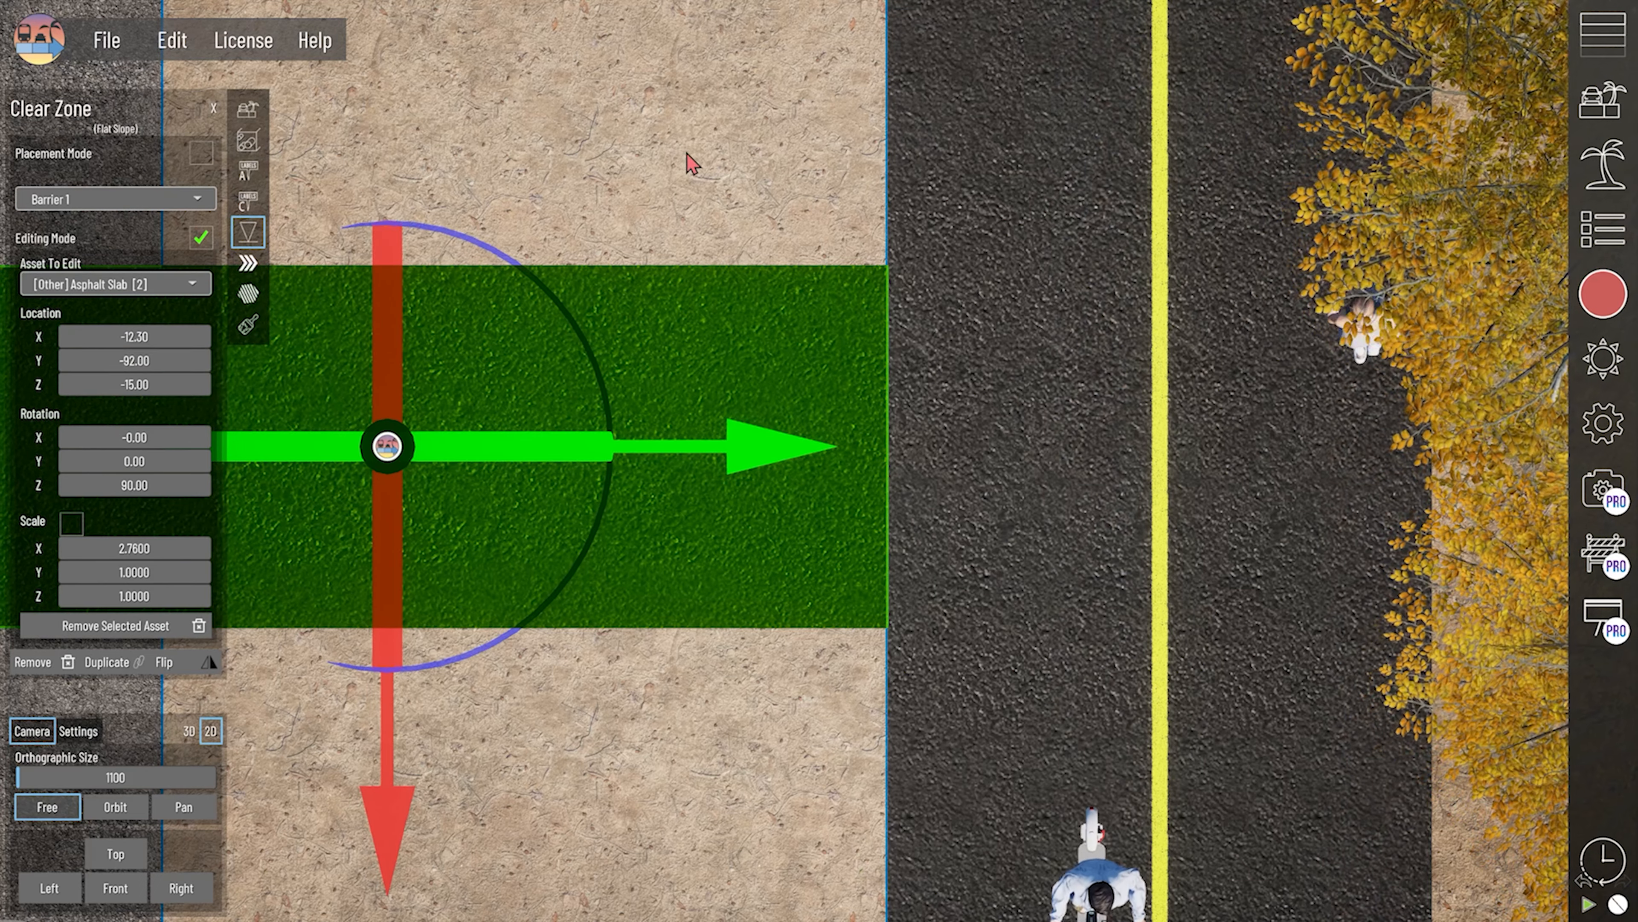
click(727, 359)
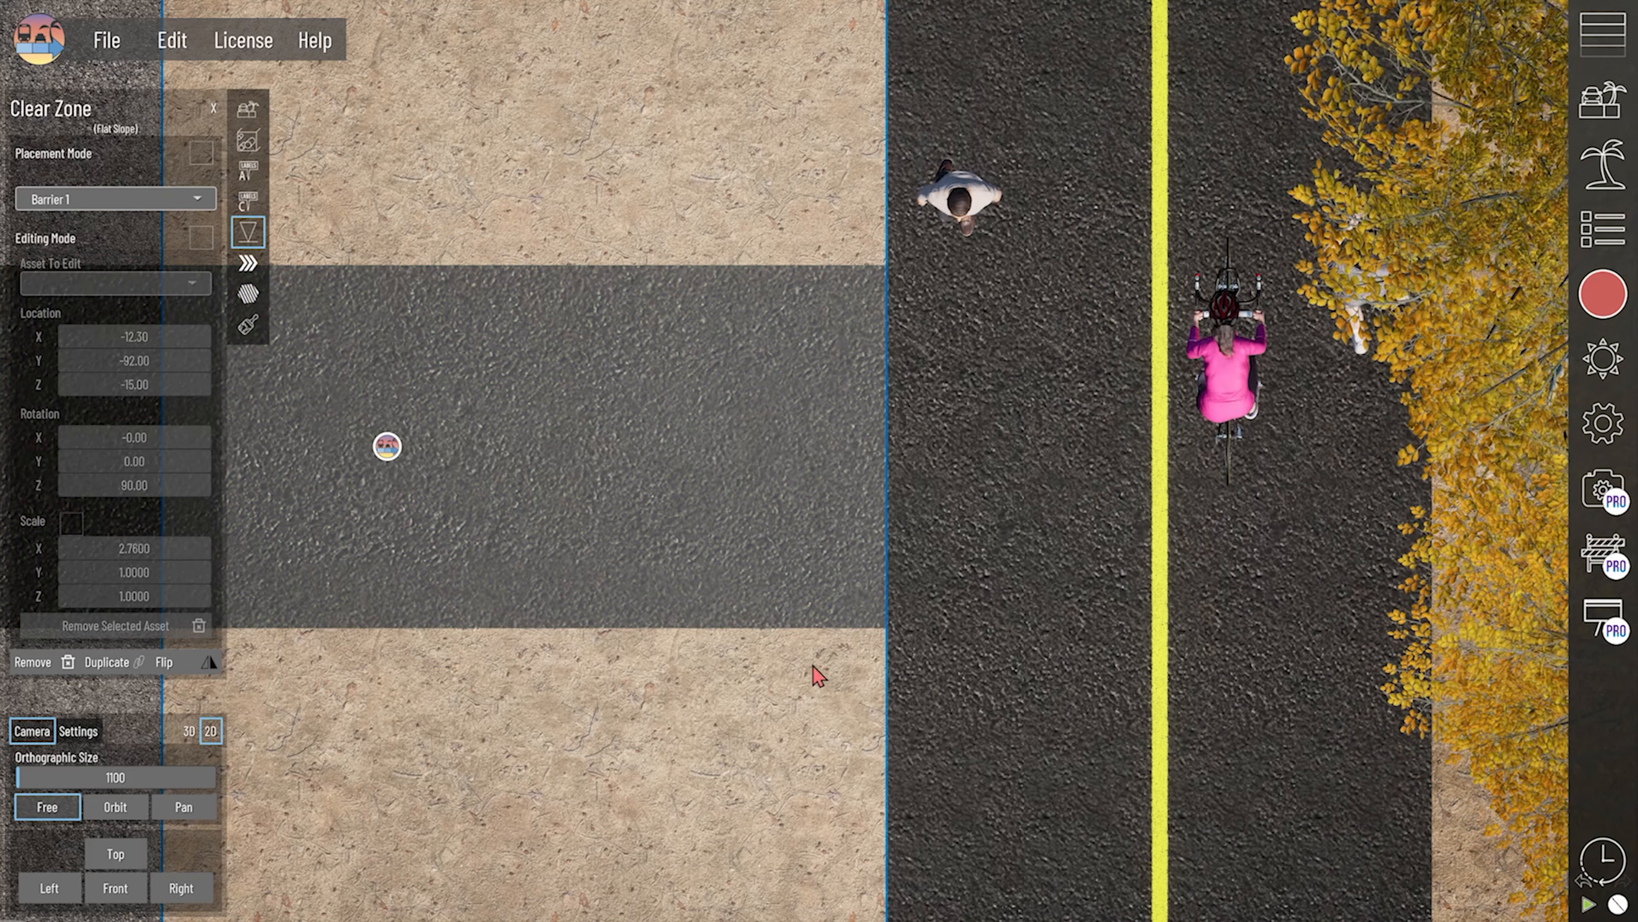
click(958, 662)
- Examine the slab's height against the gravel shoulder and clear zone surfaces in the front view
scroll(663, 501, down, 6)
click(577, 469)
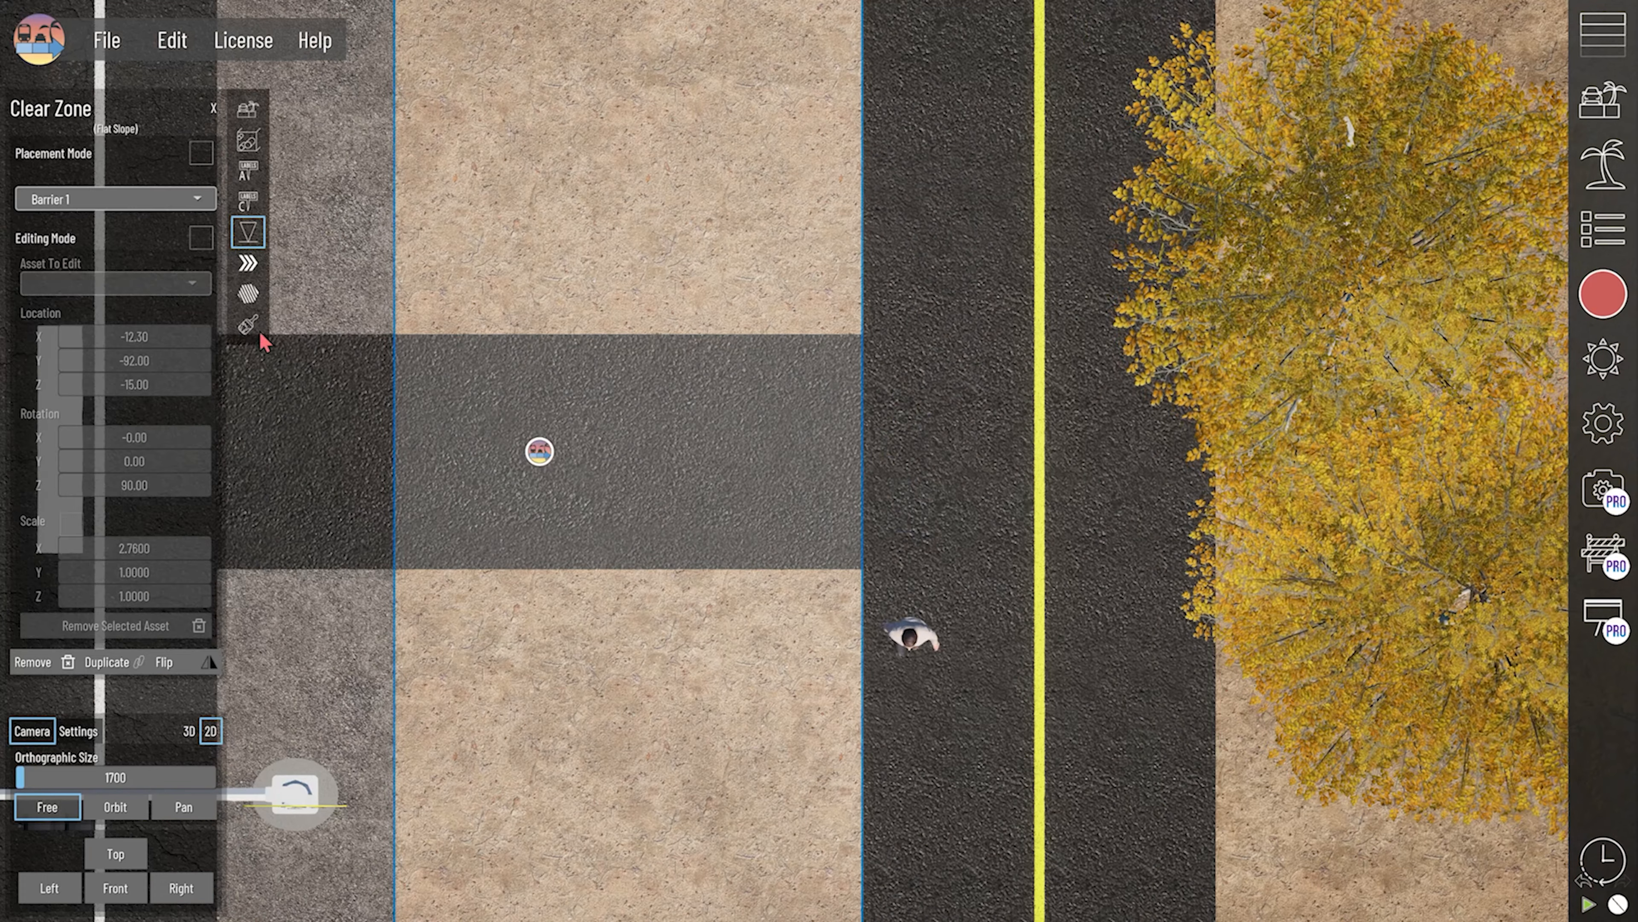
click(553, 457)
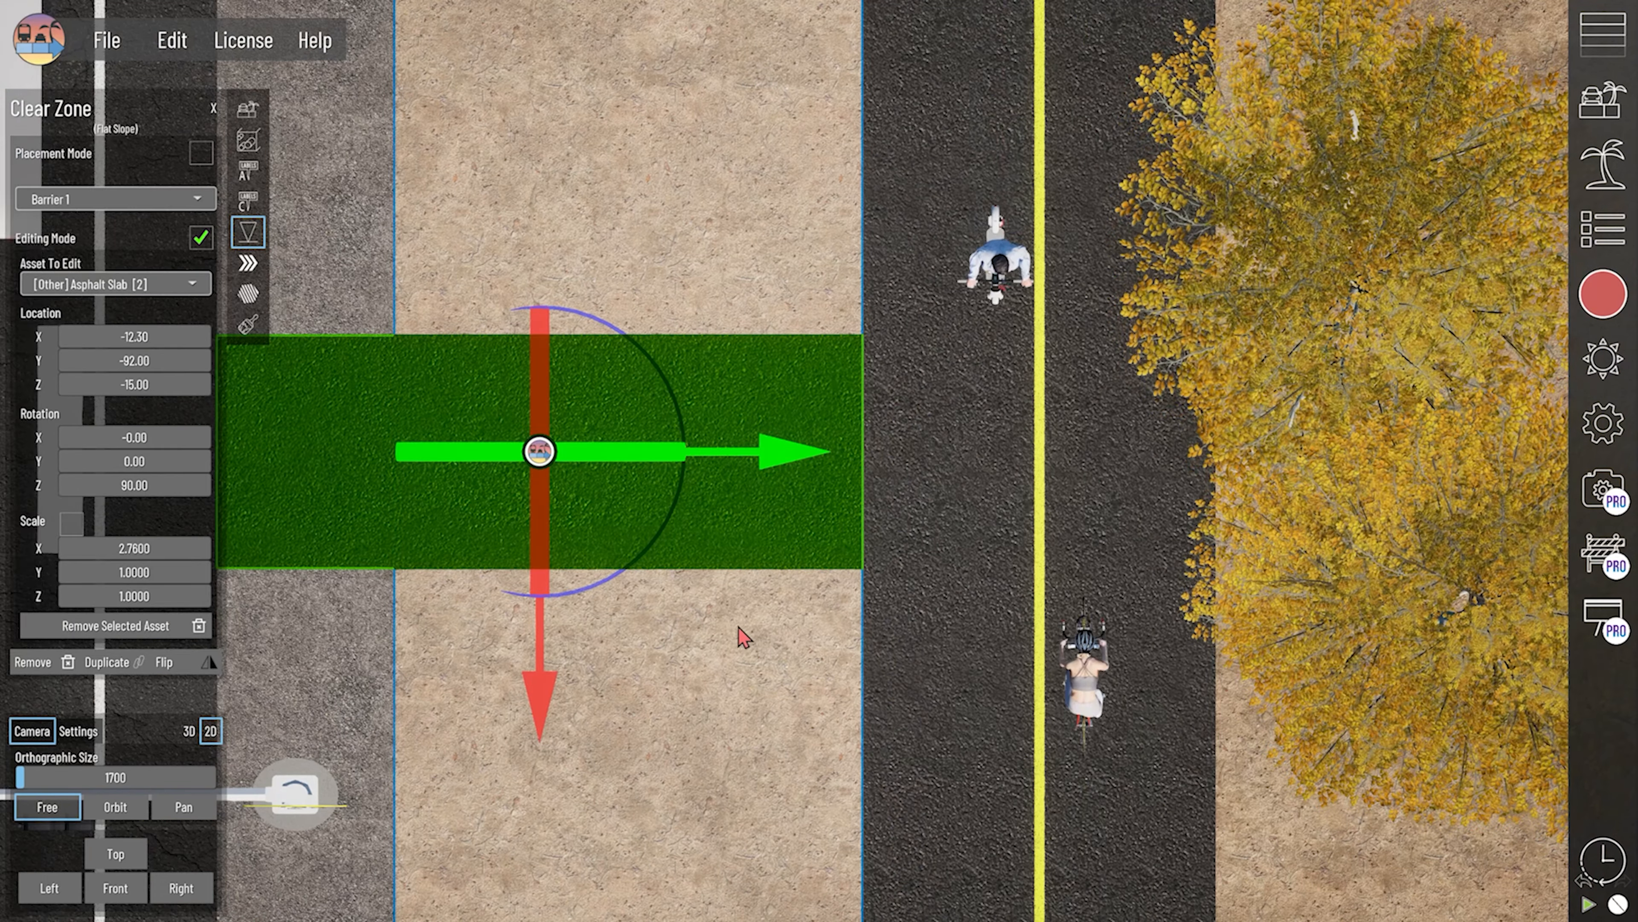
middle_drag(738, 627, 784, 611)
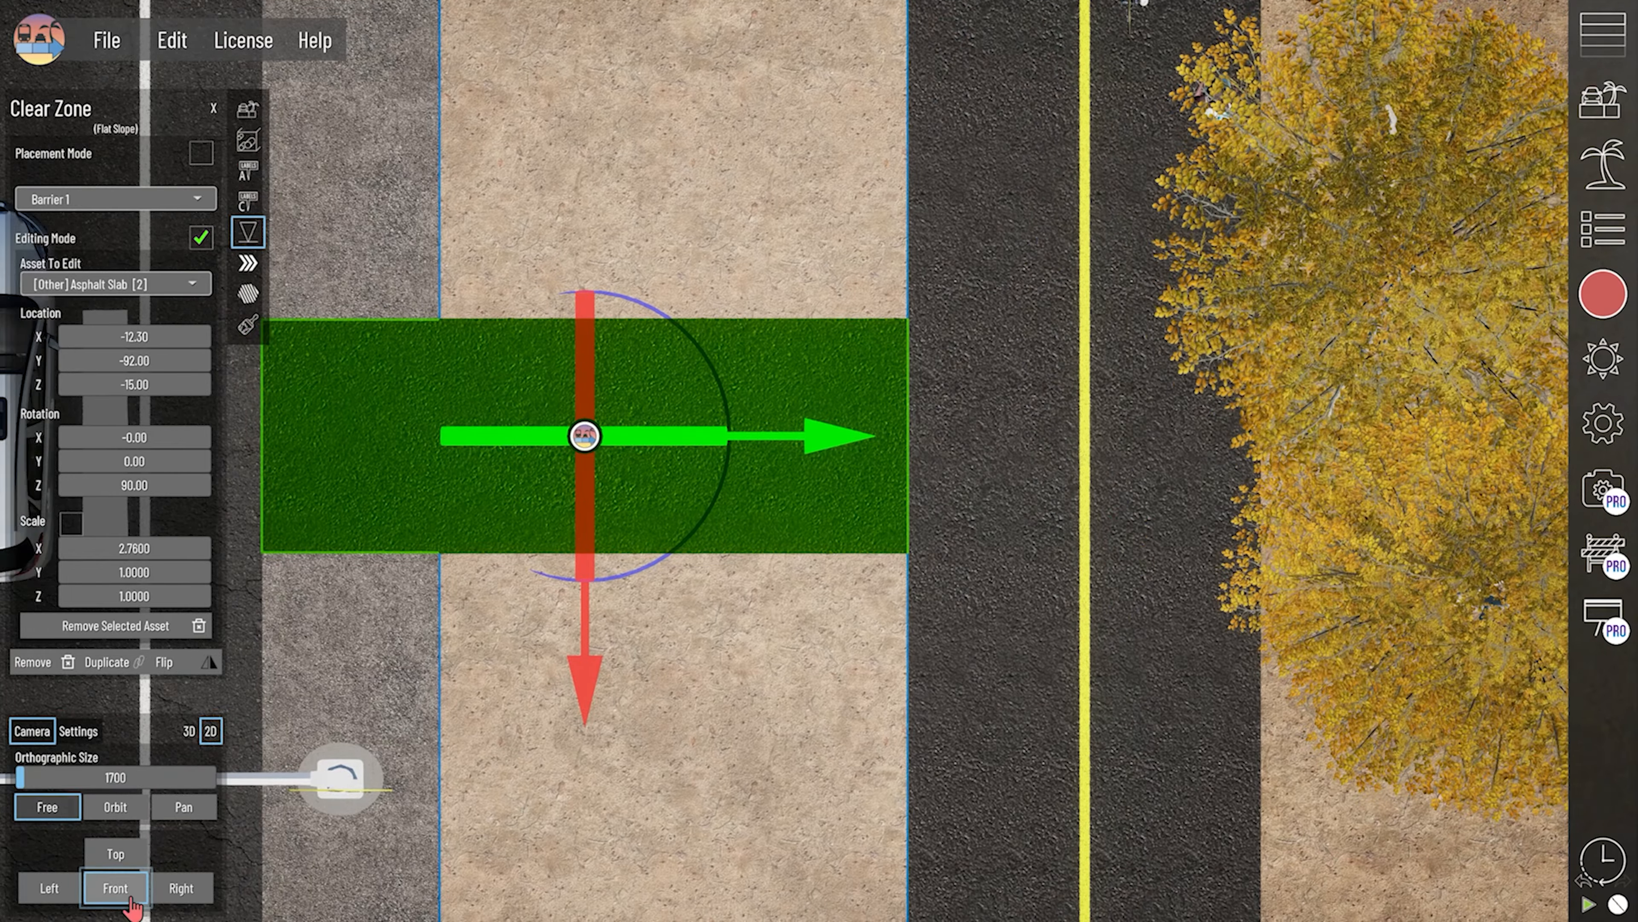
click(132, 895)
middle_drag(940, 418, 297, 593)
scroll(997, 553, up, 5)
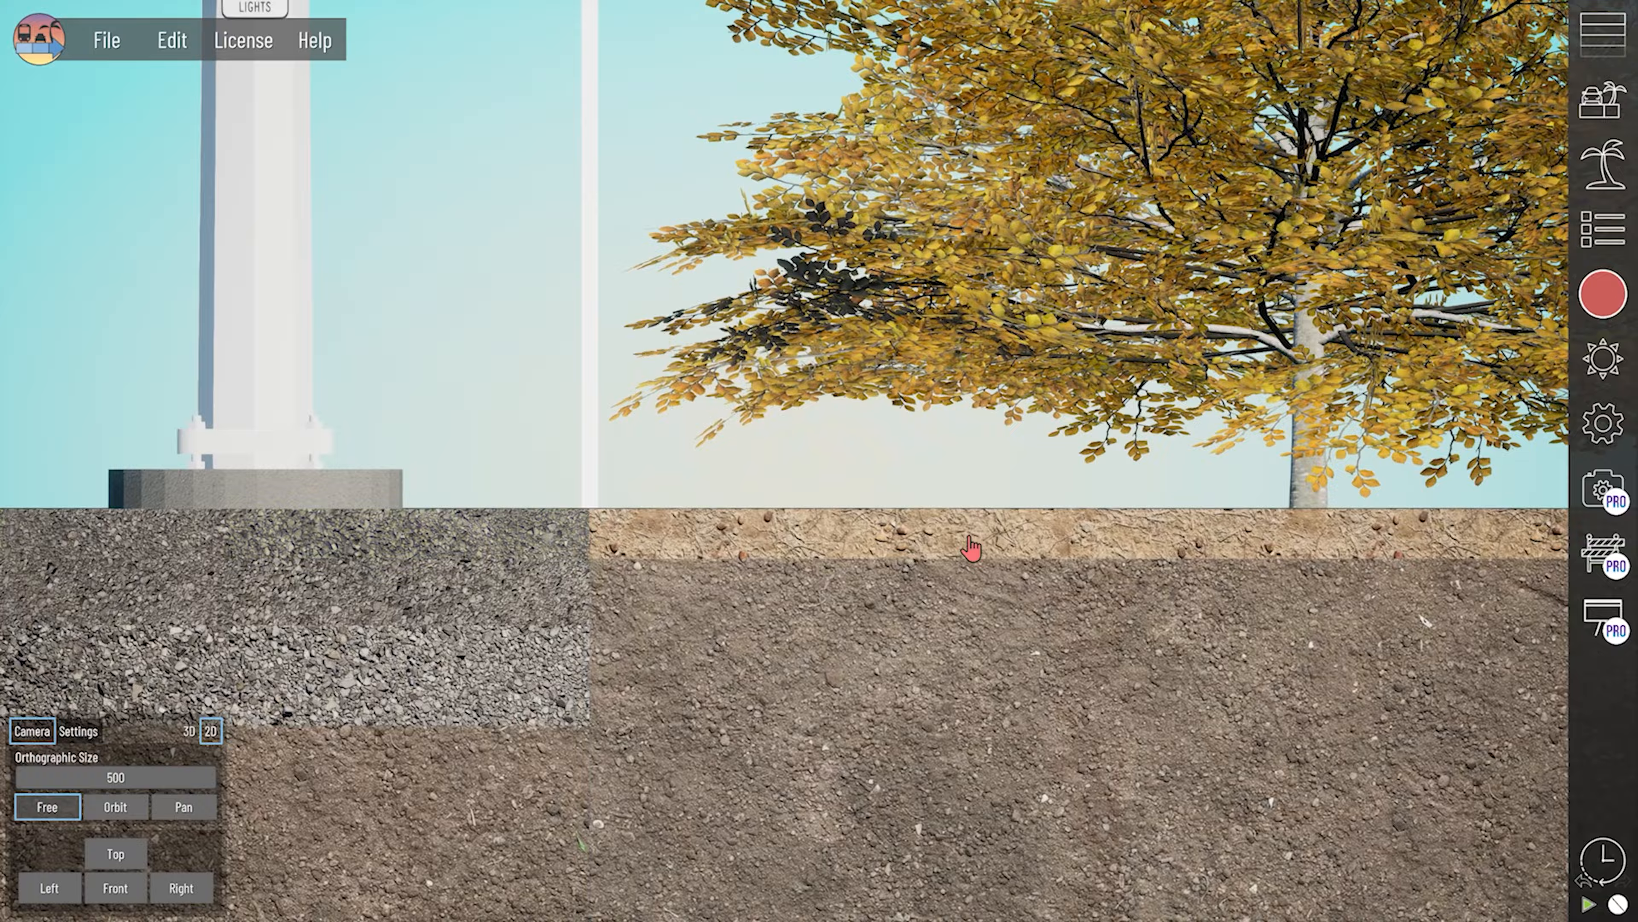
middle_drag(969, 537, 978, 632)
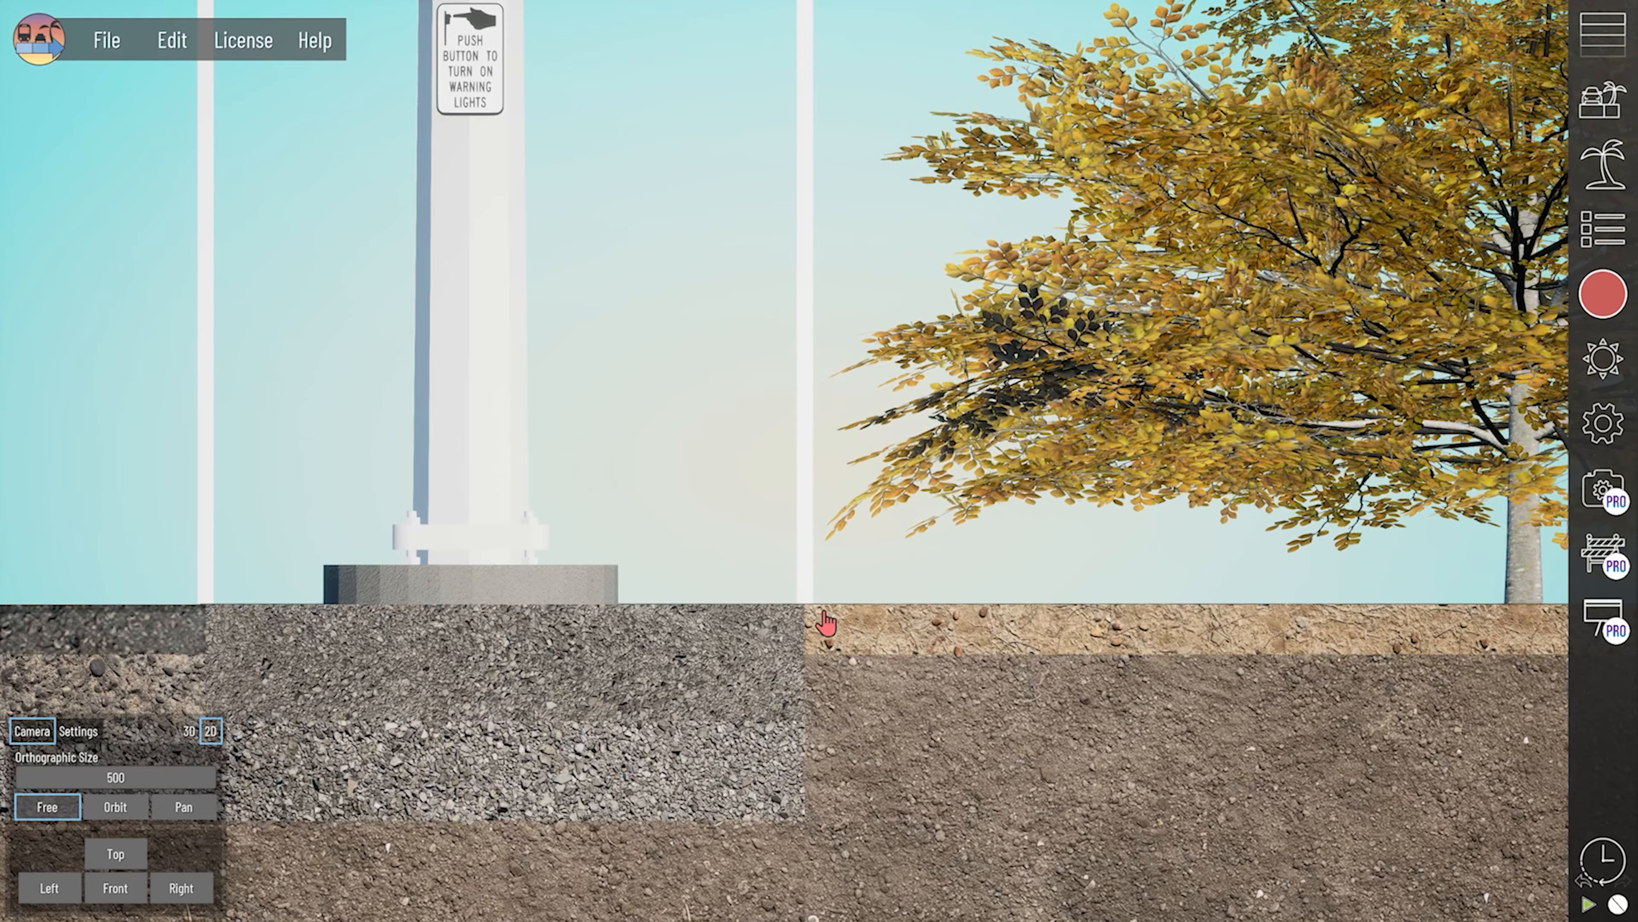
click(800, 643)
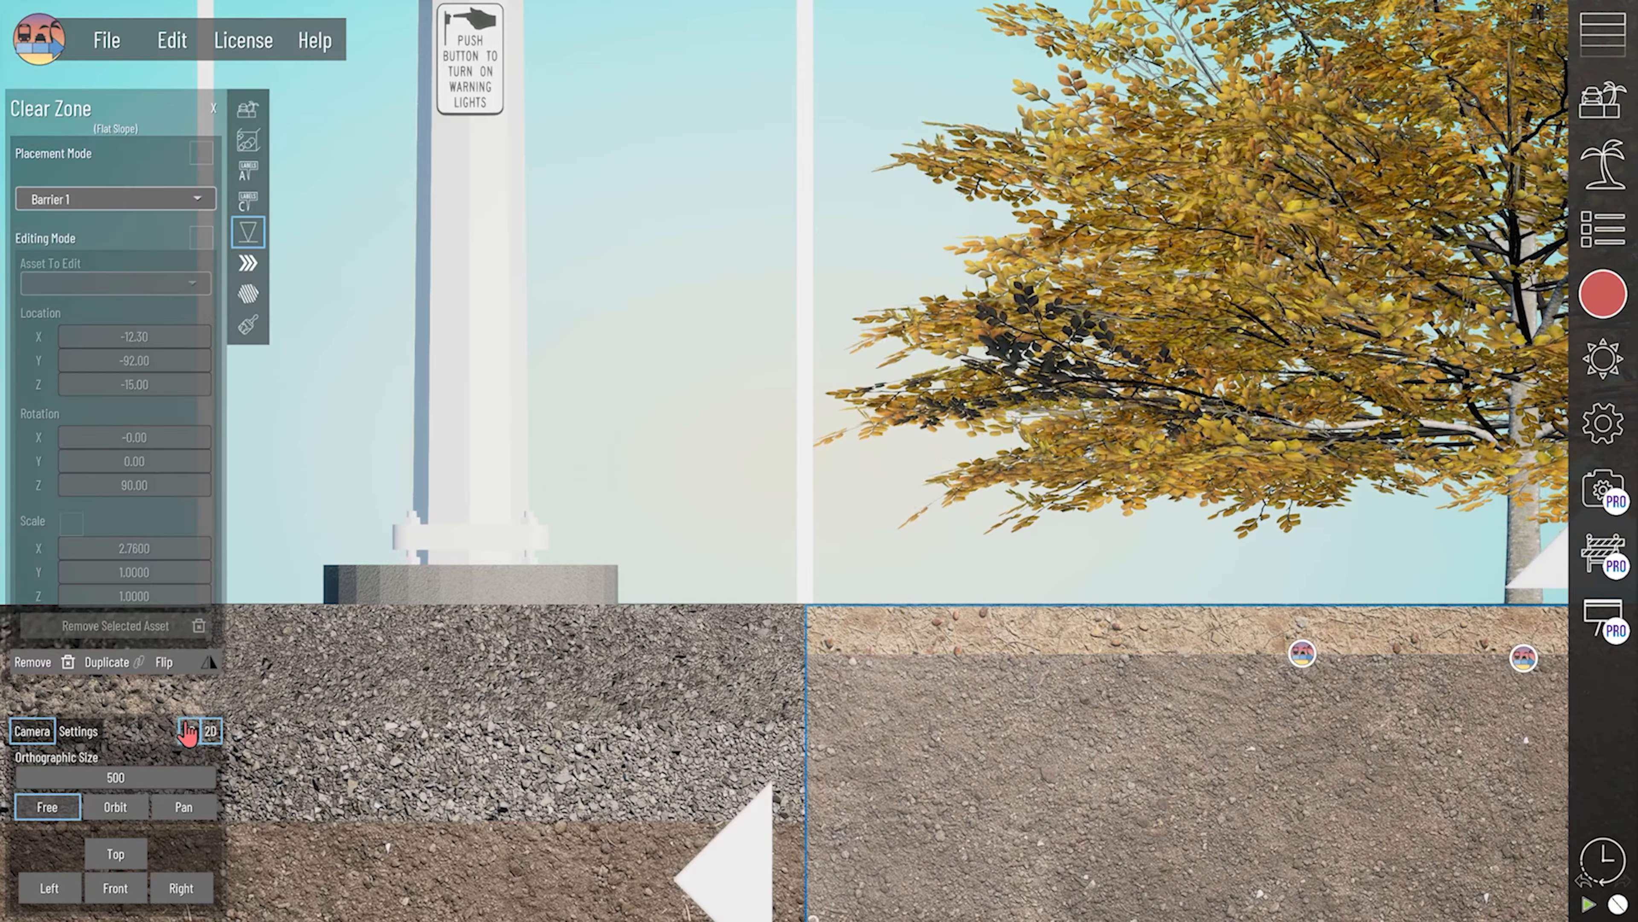
- Return to 3D, place two Asphalt Arc assets in the clear zone on either side of the slab, and select the far one
click(188, 731)
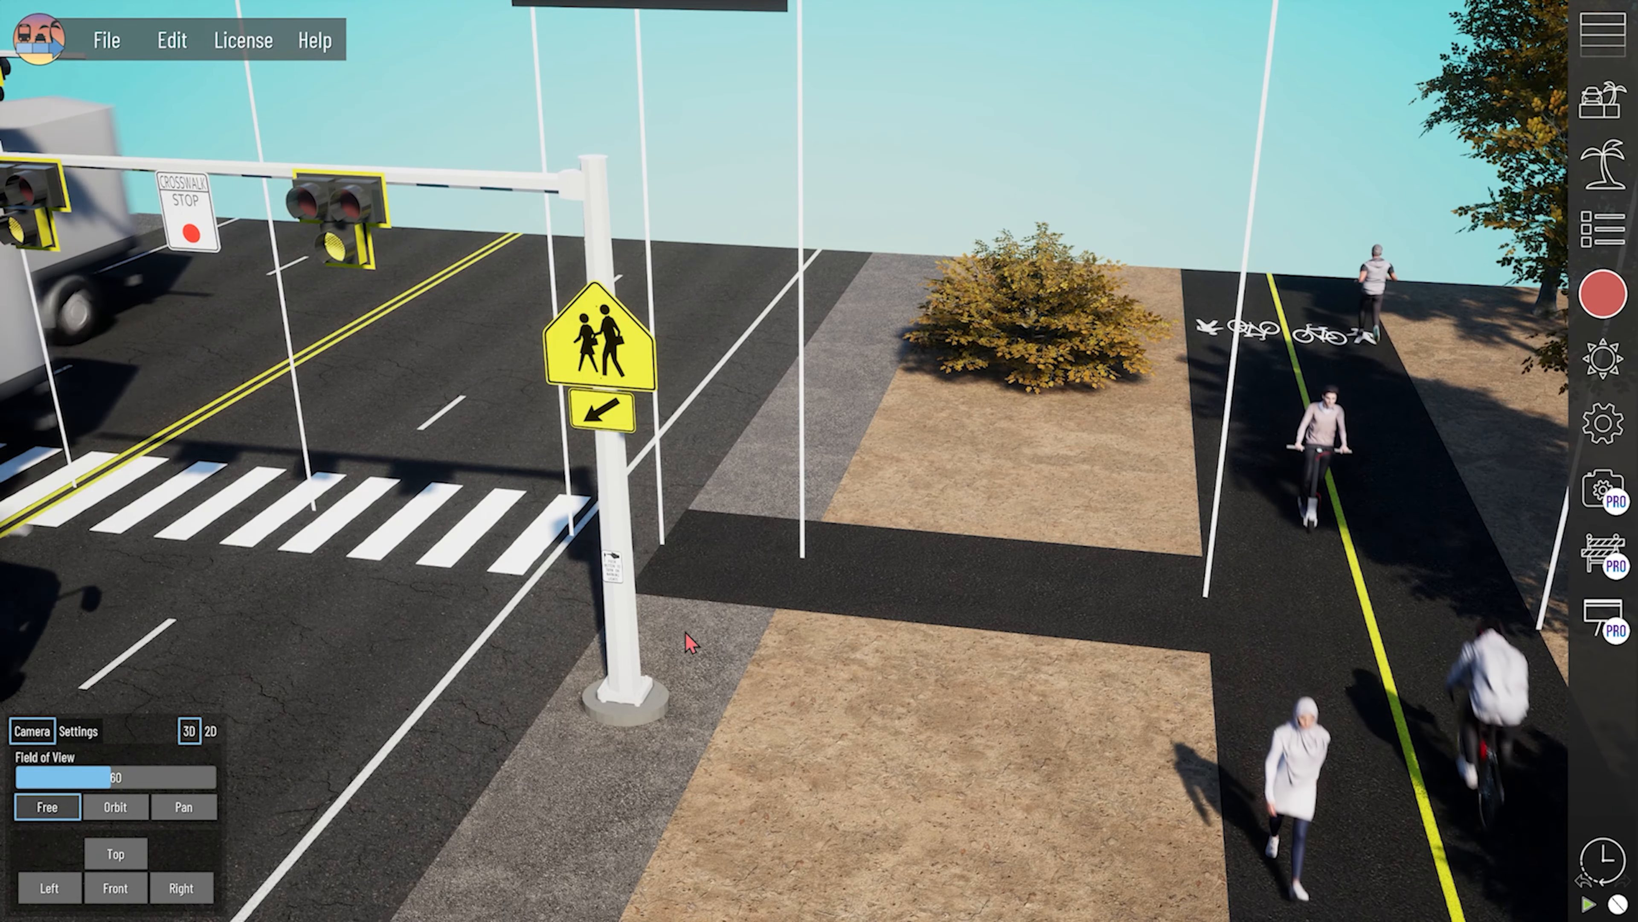
middle_drag(1211, 669, 818, 757)
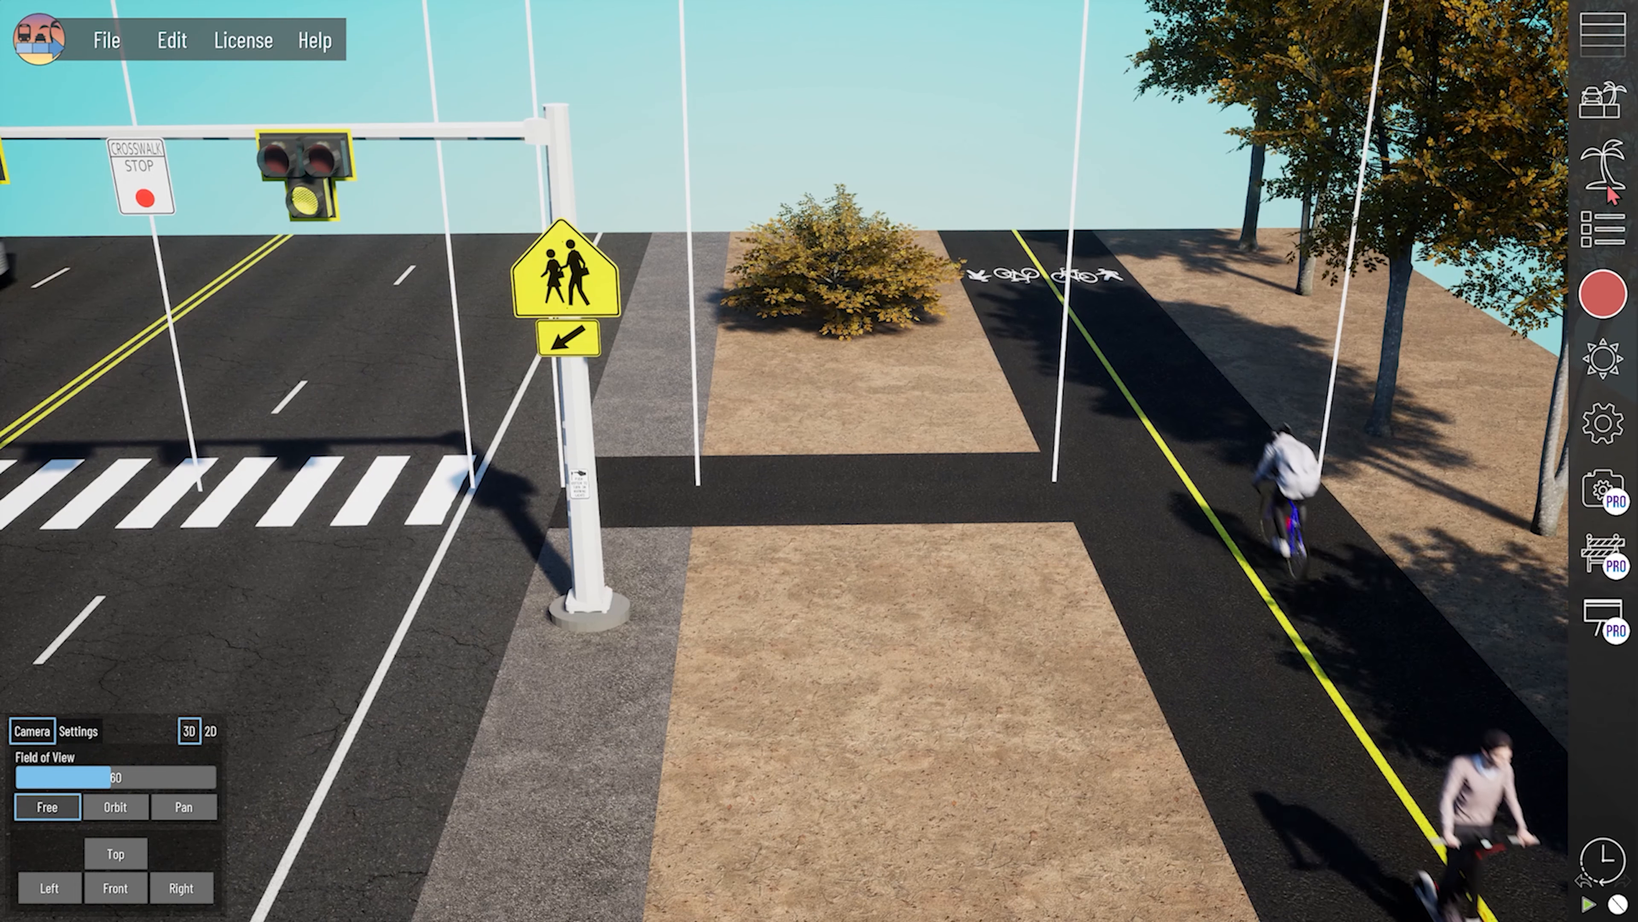
click(1608, 188)
drag(1233, 470, 1023, 590)
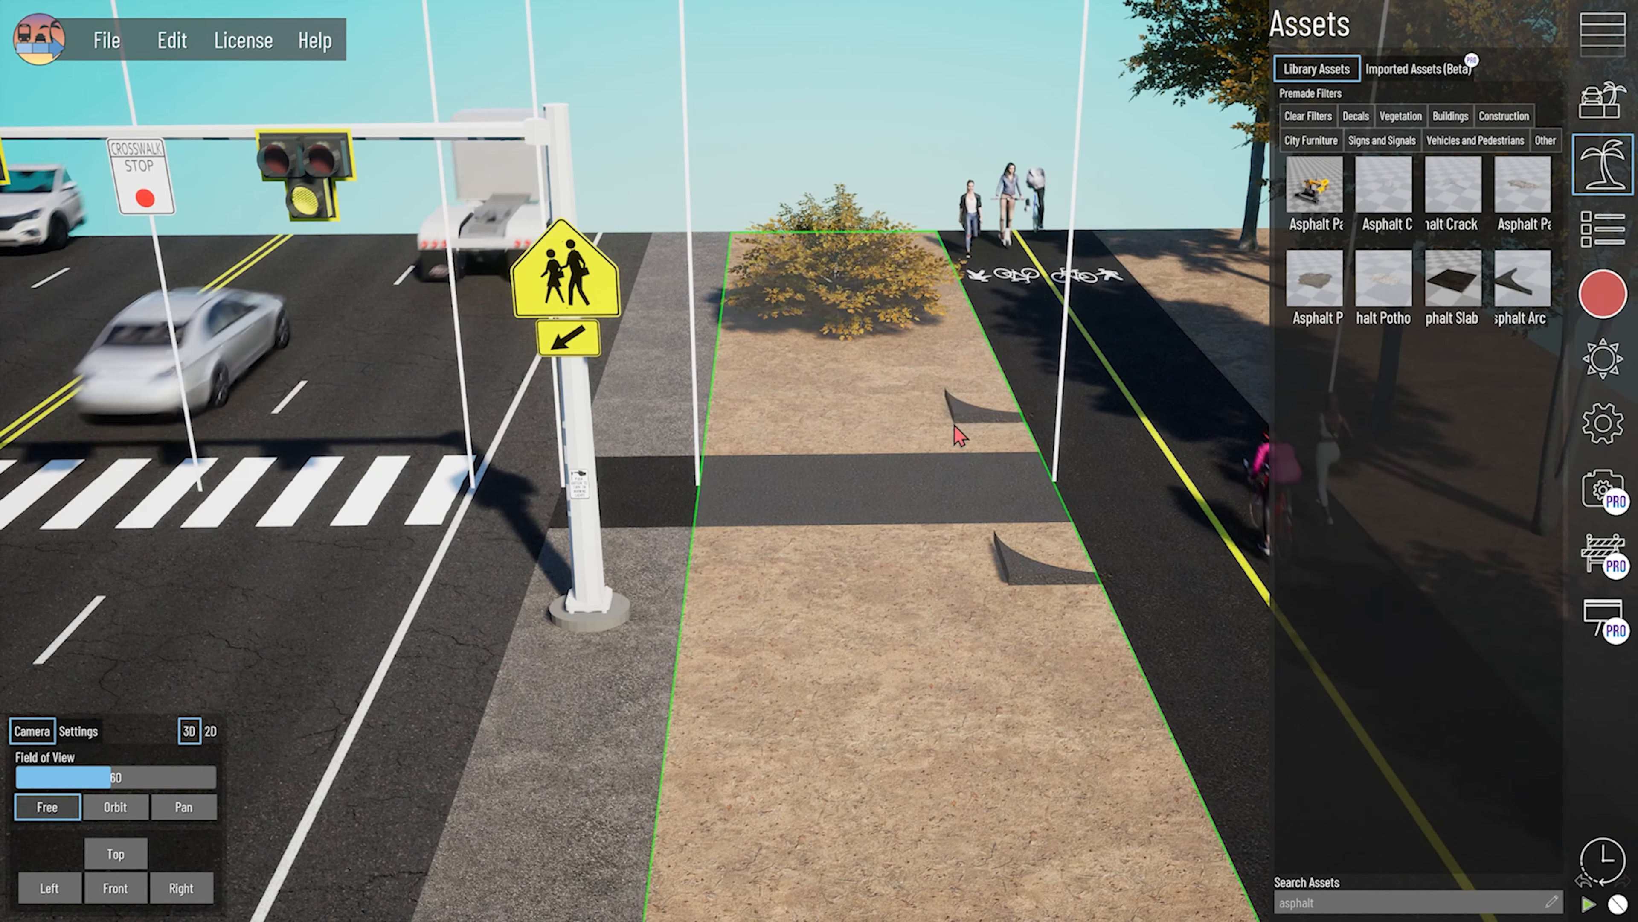
click(955, 426)
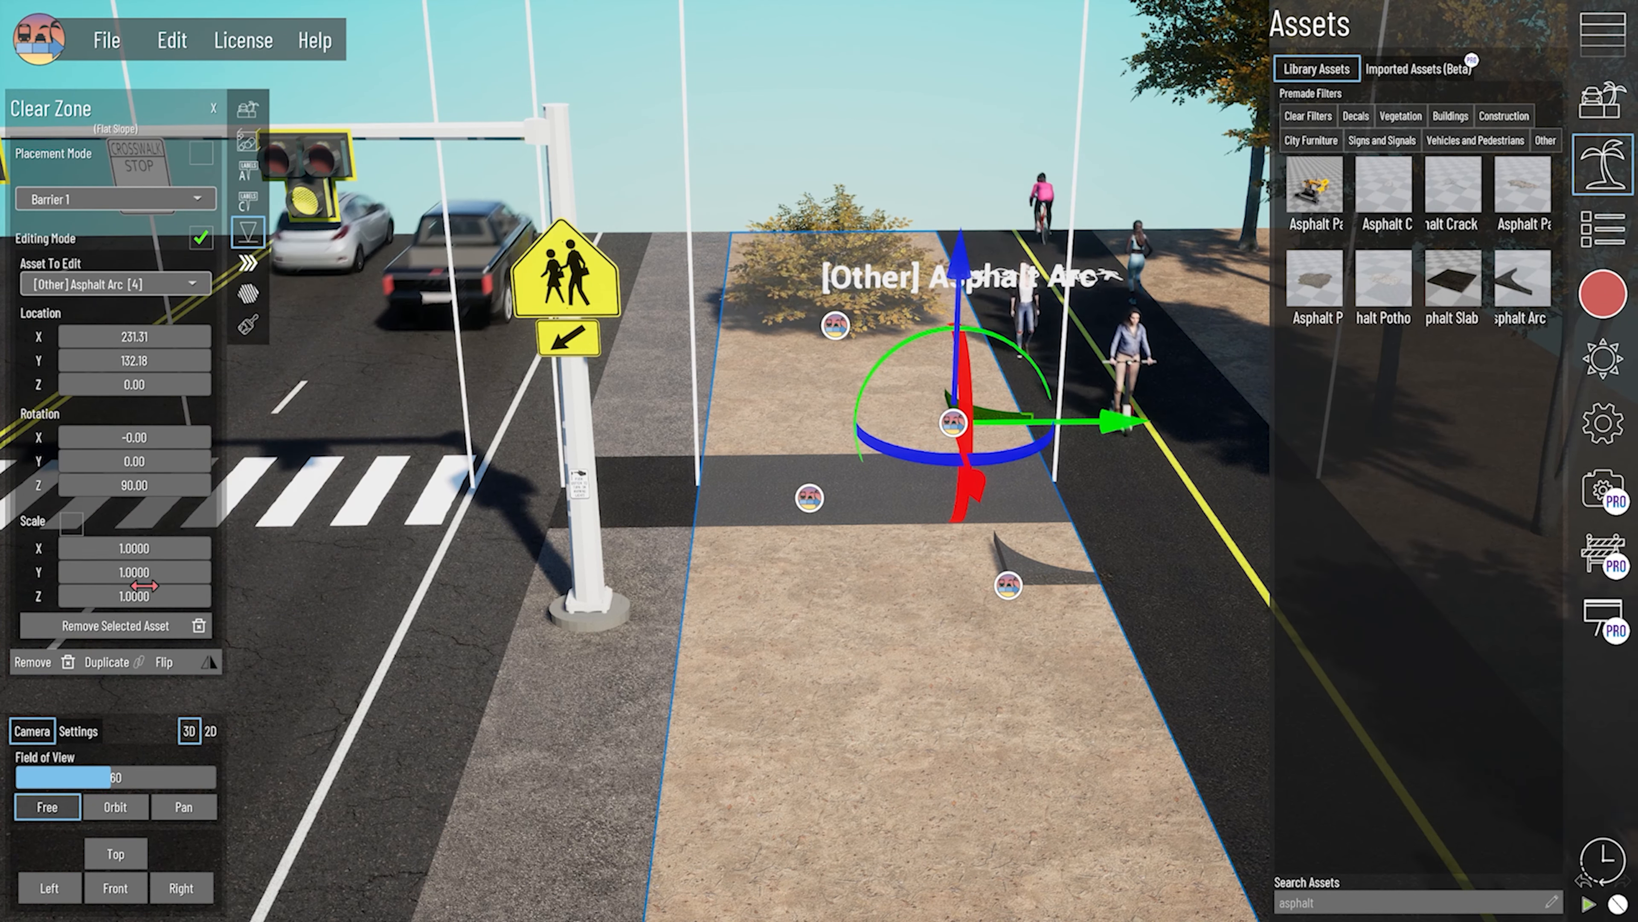
- In the 2D top view, set the far Asphalt Arc's Z rotation to 0, location to X 109.00, Y 244.00, and X and Y scale to 2
middle_drag(434, 569, 794, 542)
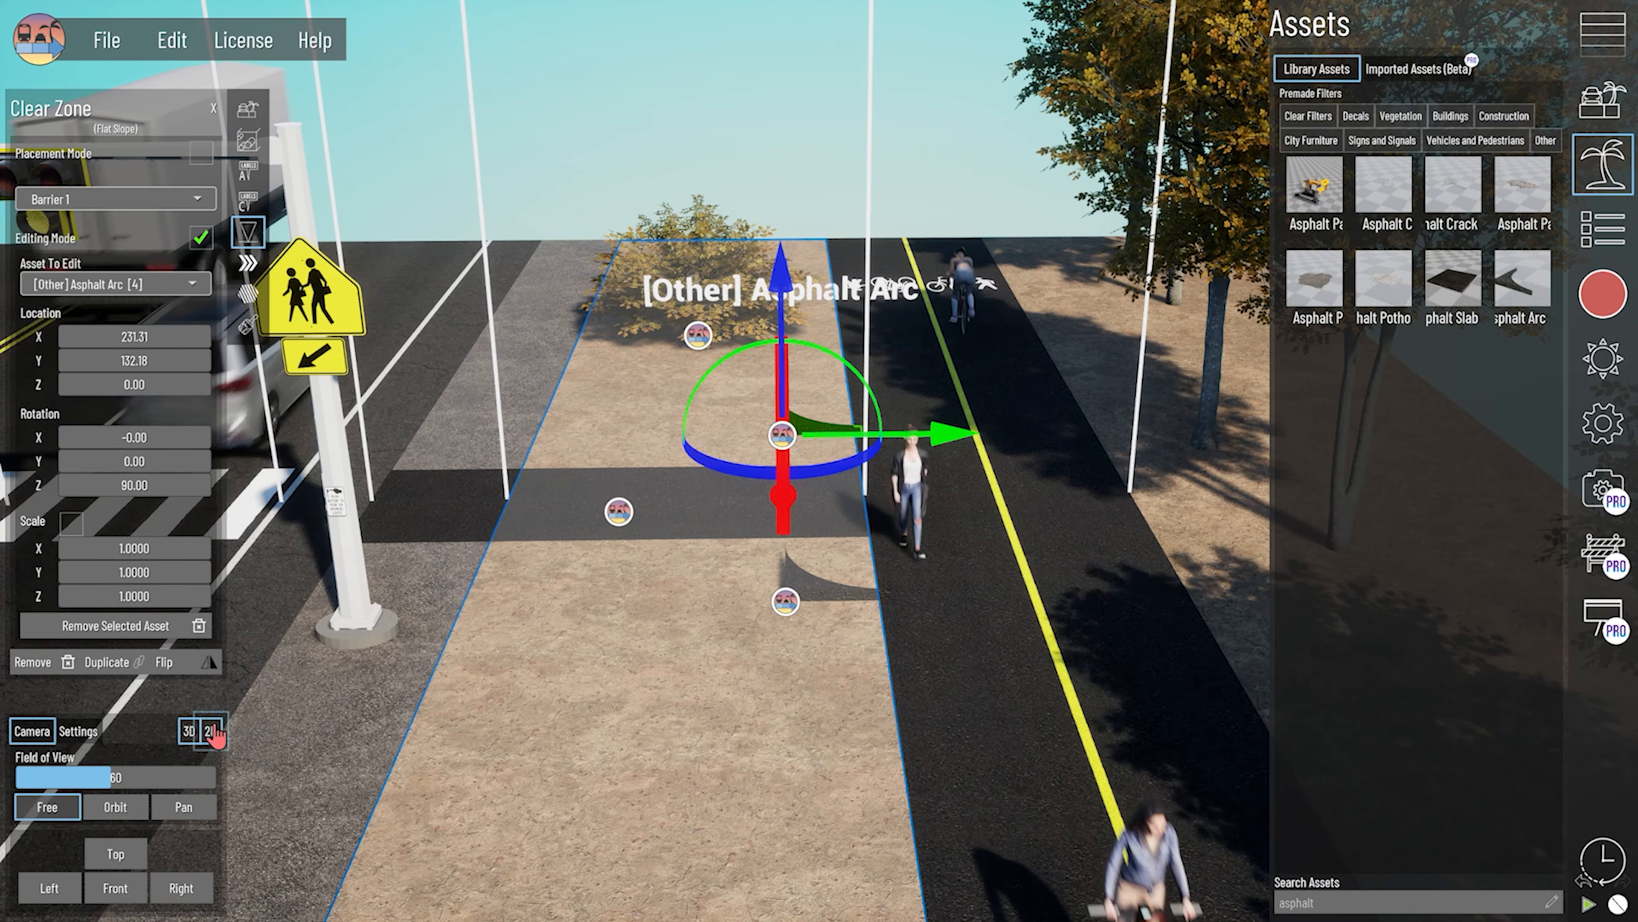
middle_drag(761, 678, 782, 669)
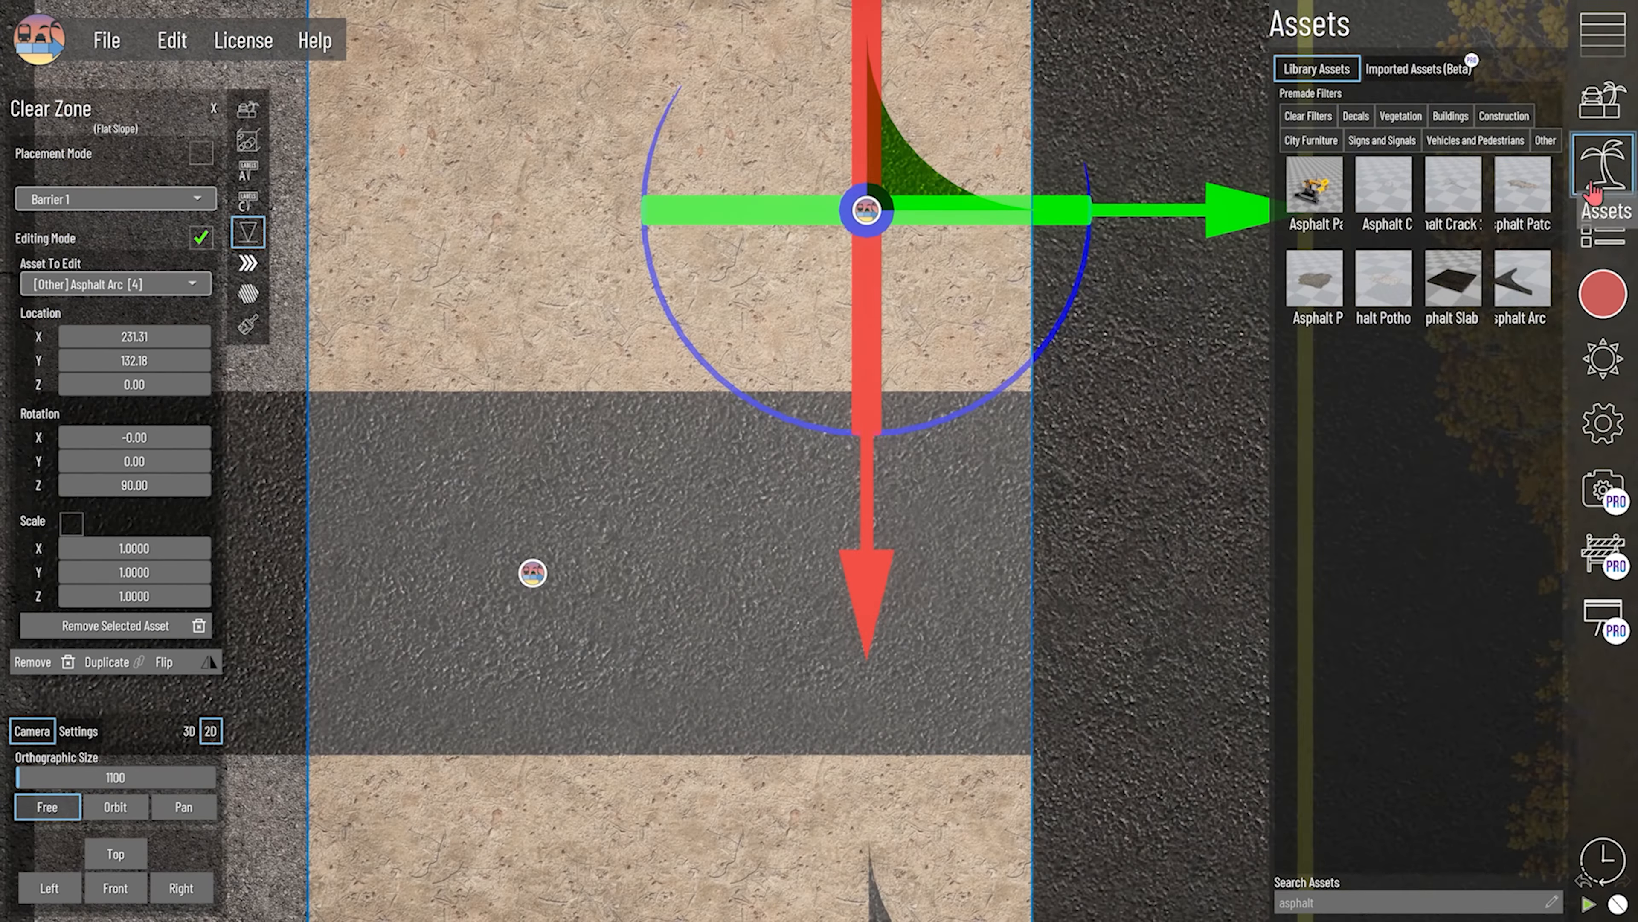
drag(134, 484, 169, 485)
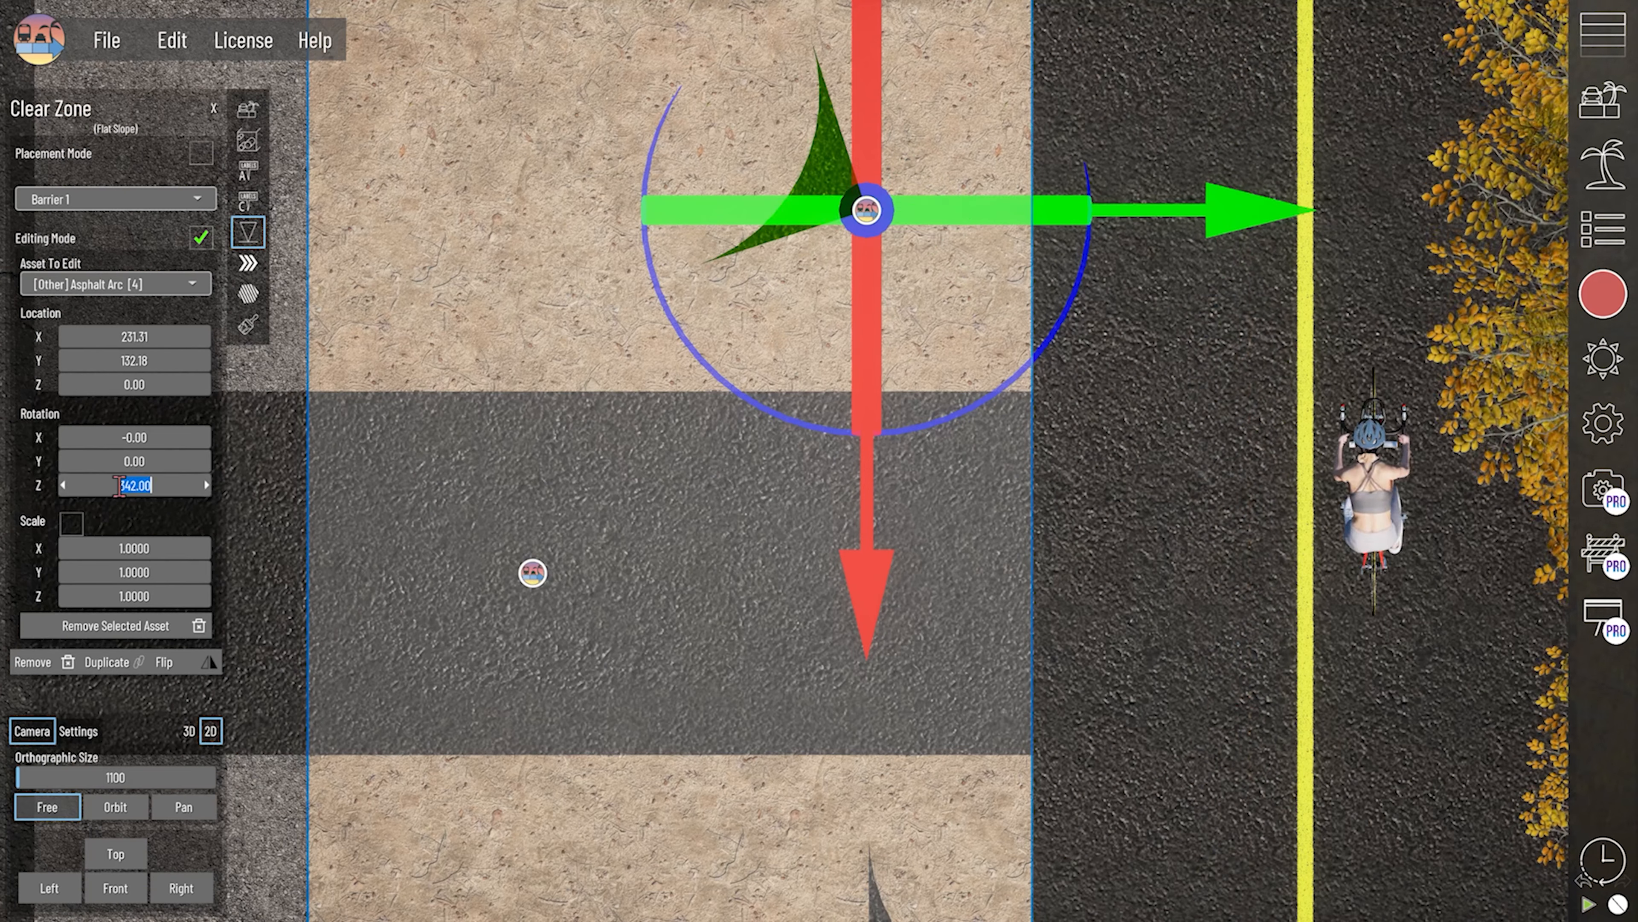
text(0)
key(Return)
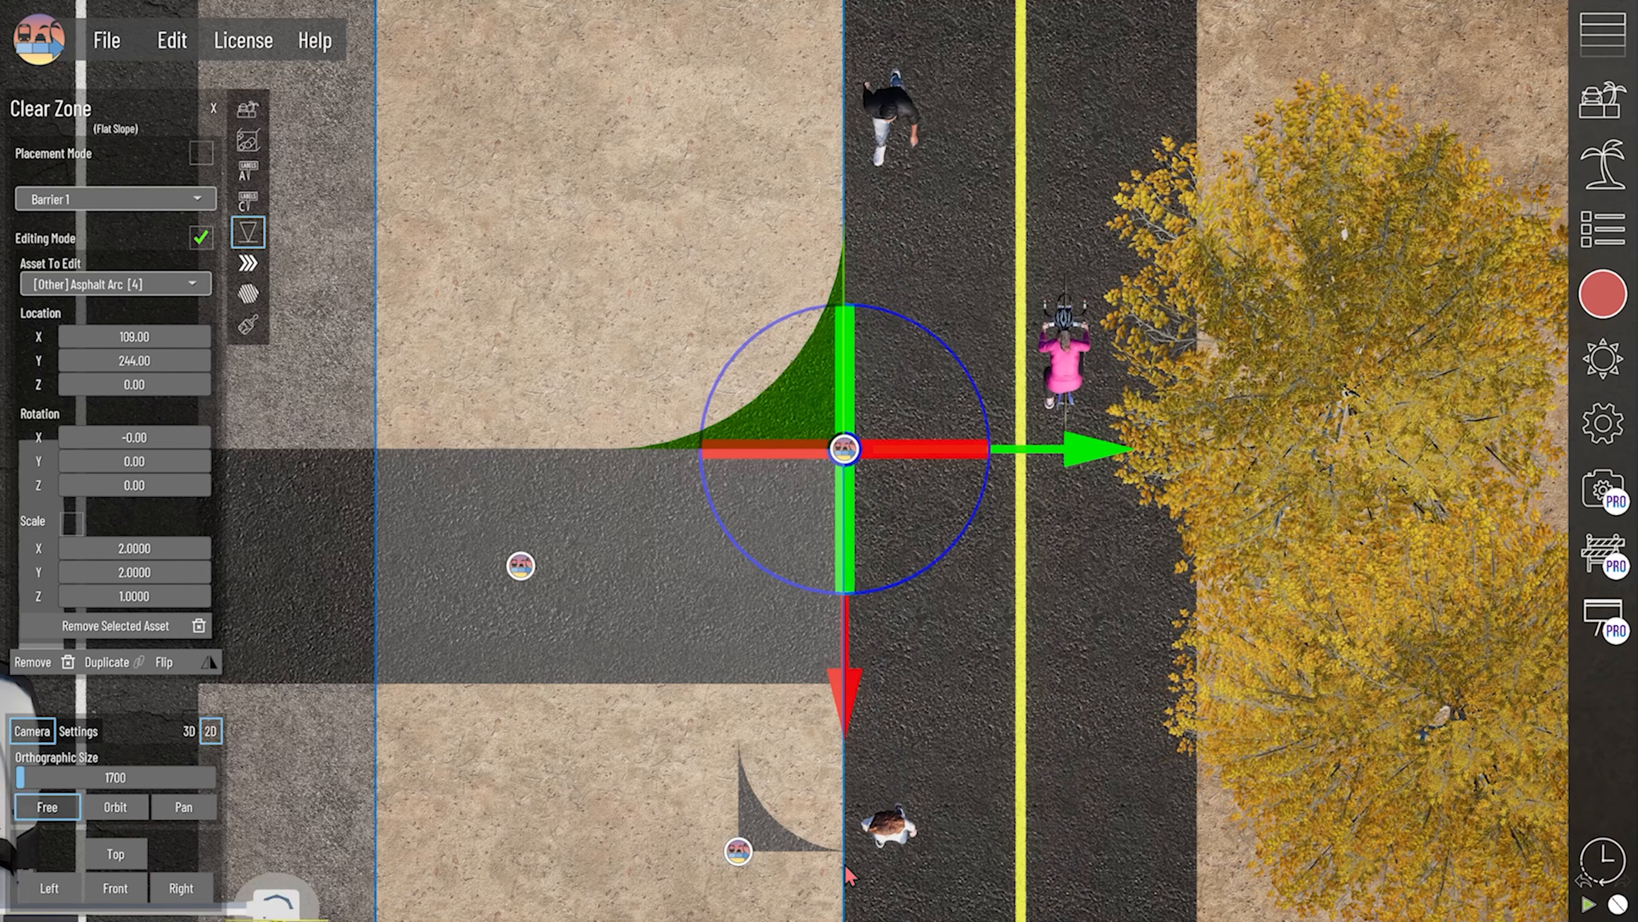
- Select the near Asphalt Arc and set its Z rotation to 270.00 and its location to X -134.00, Y 244.00
click(739, 852)
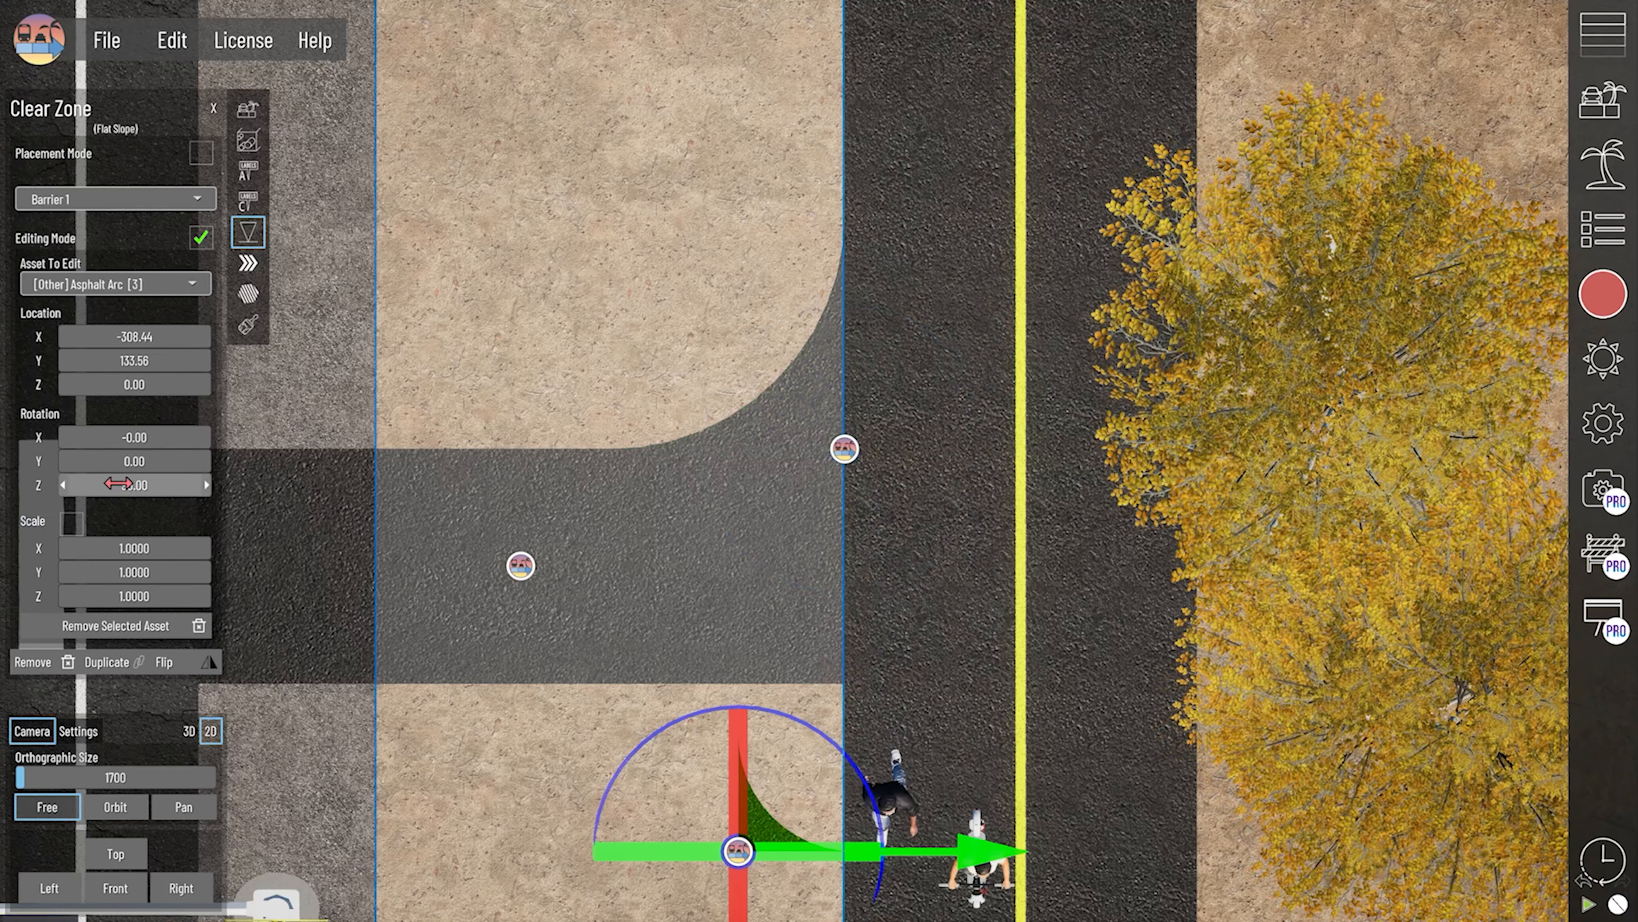
drag(134, 485, 206, 485)
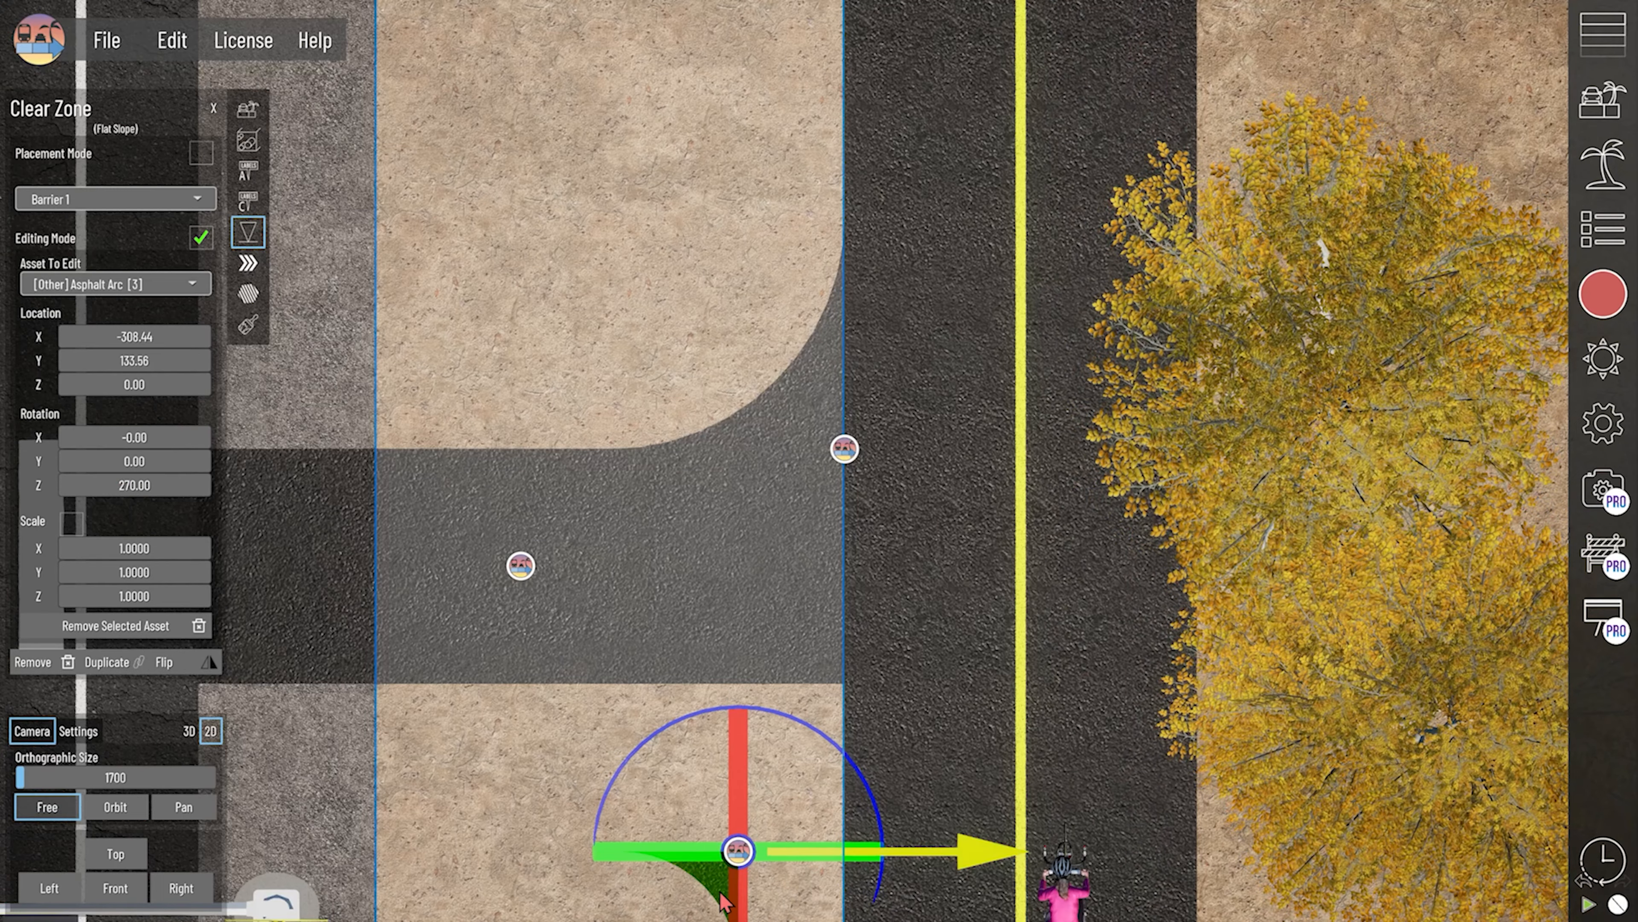
drag(134, 337, 242, 337)
drag(134, 337, 106, 362)
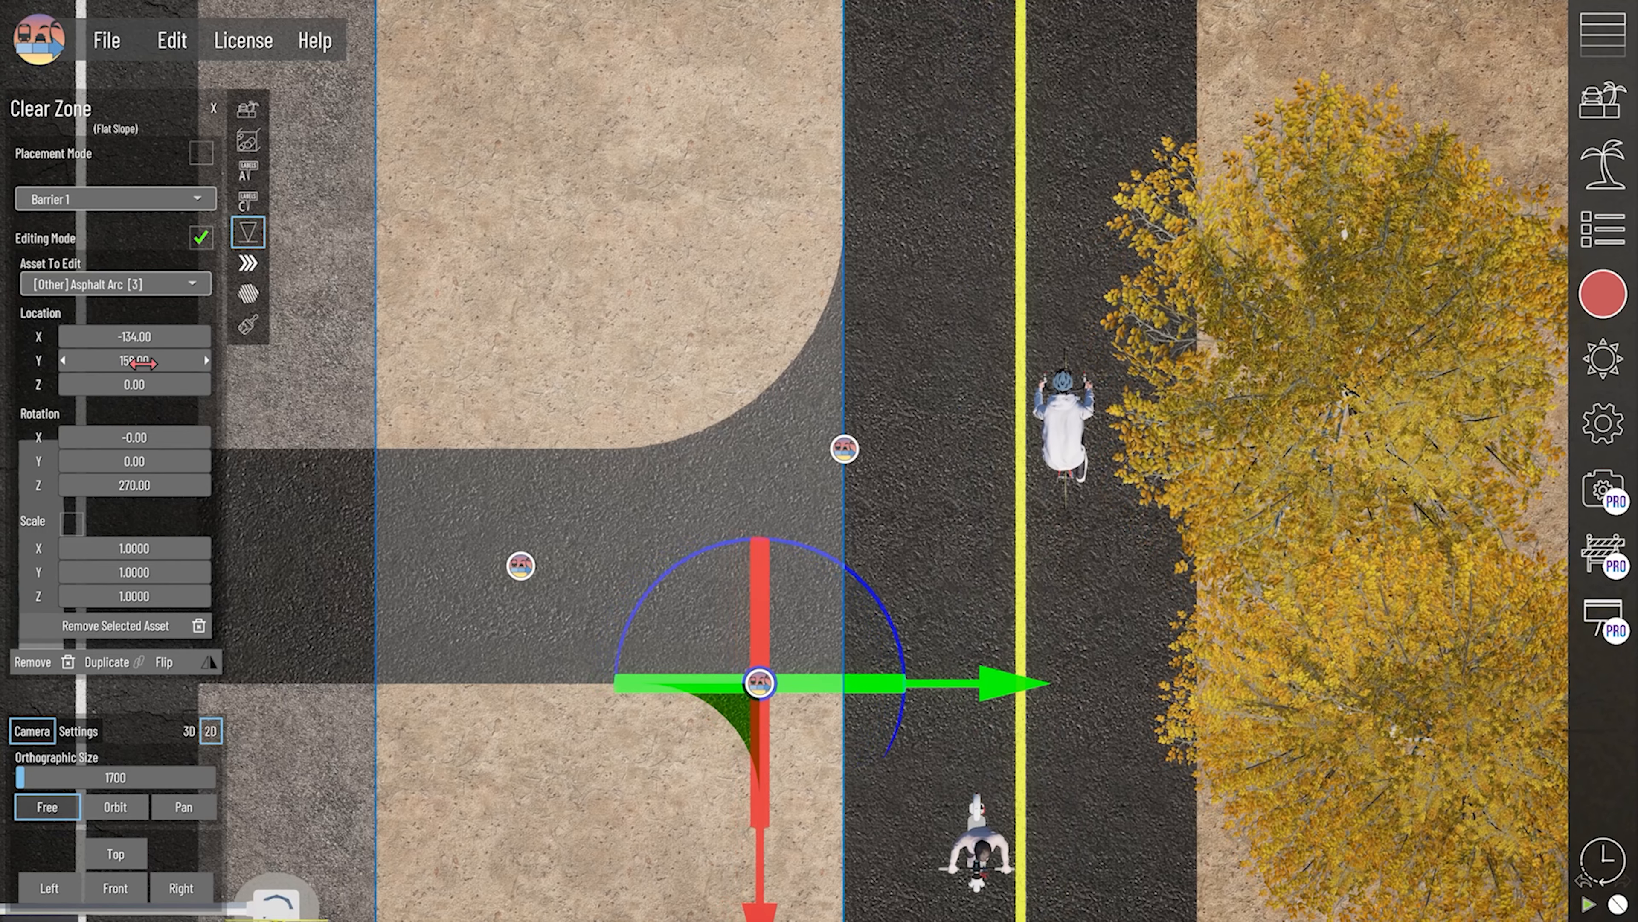
key(Return)
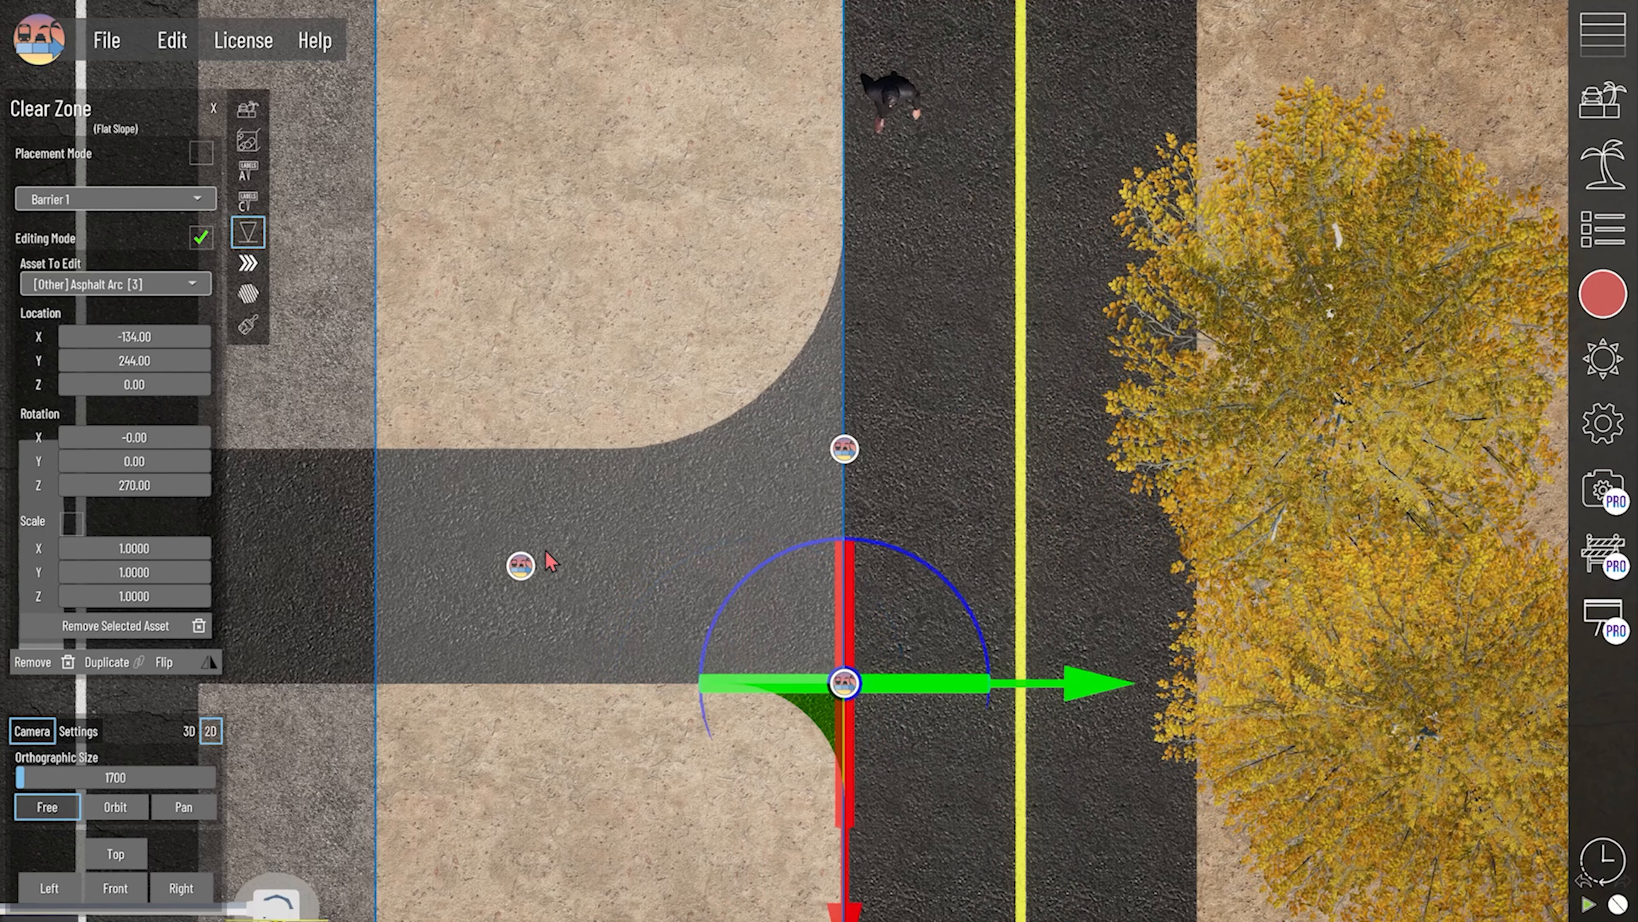
- Check the near arc's edge up close, set its X and Y scale to 2, and compare it with the far arc
scroll(596, 680, up, 6)
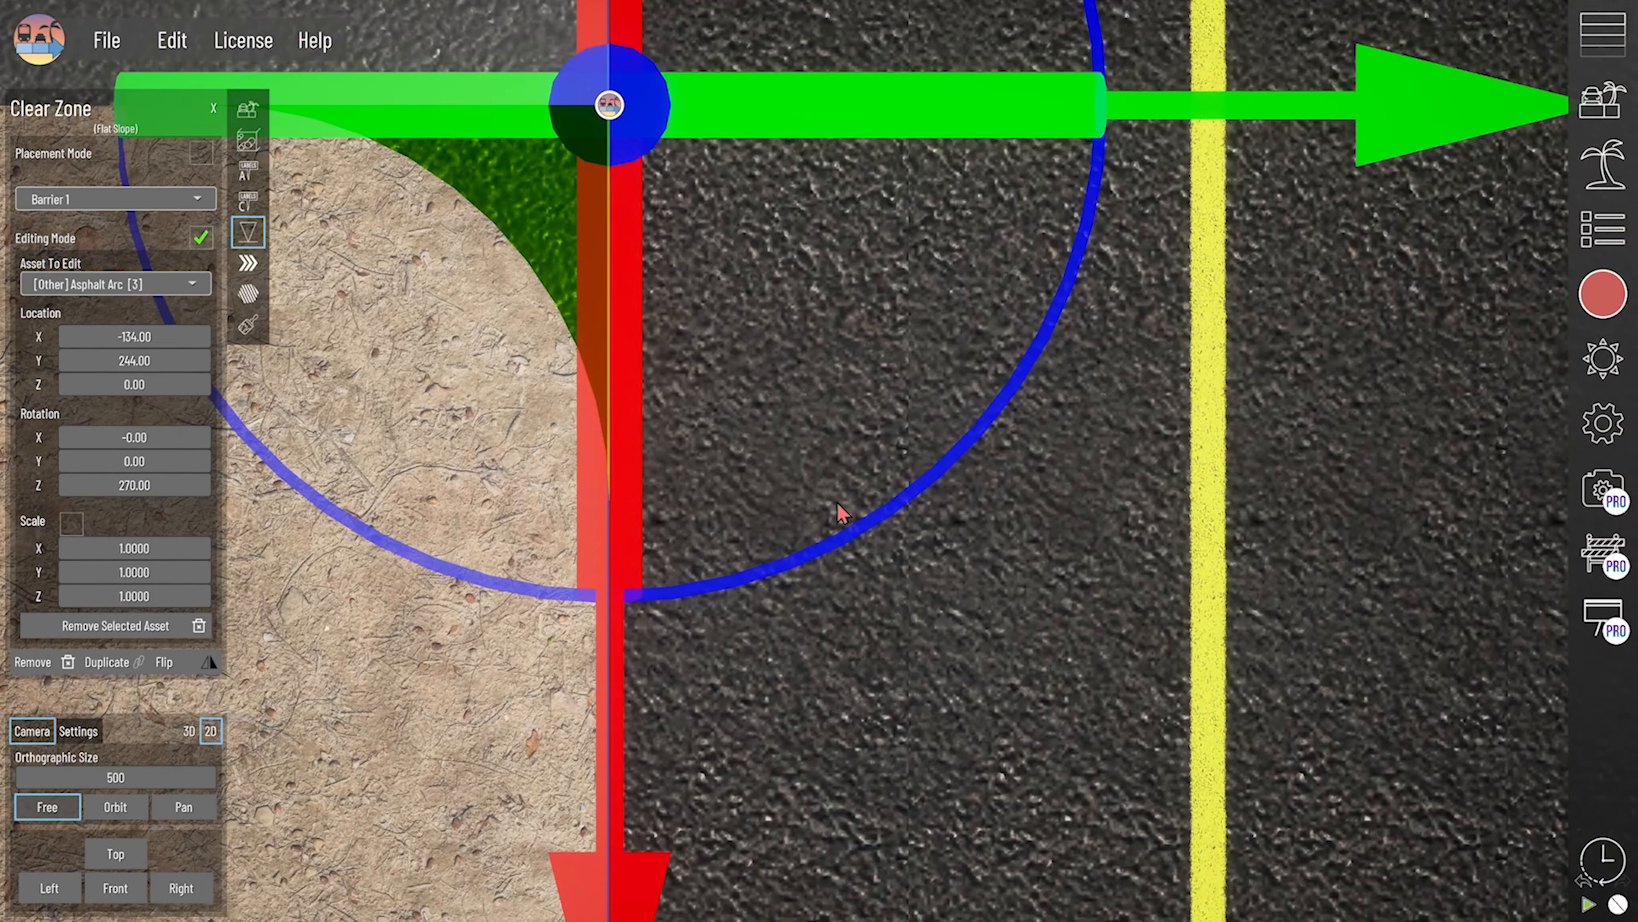
scroll(611, 373, down, 6)
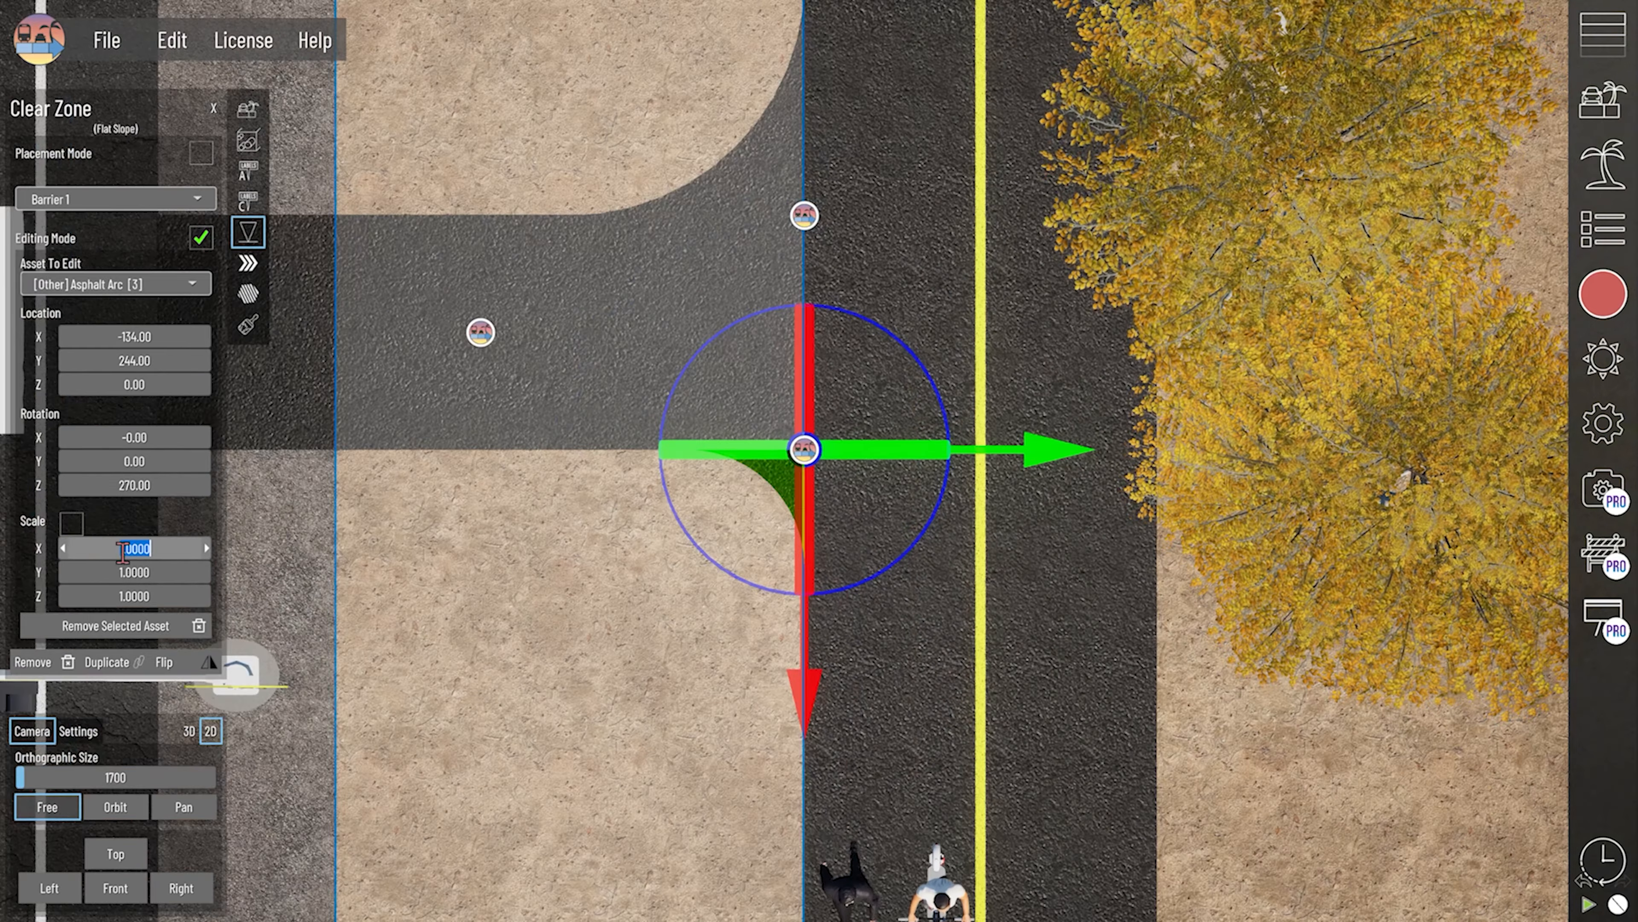
key(Return)
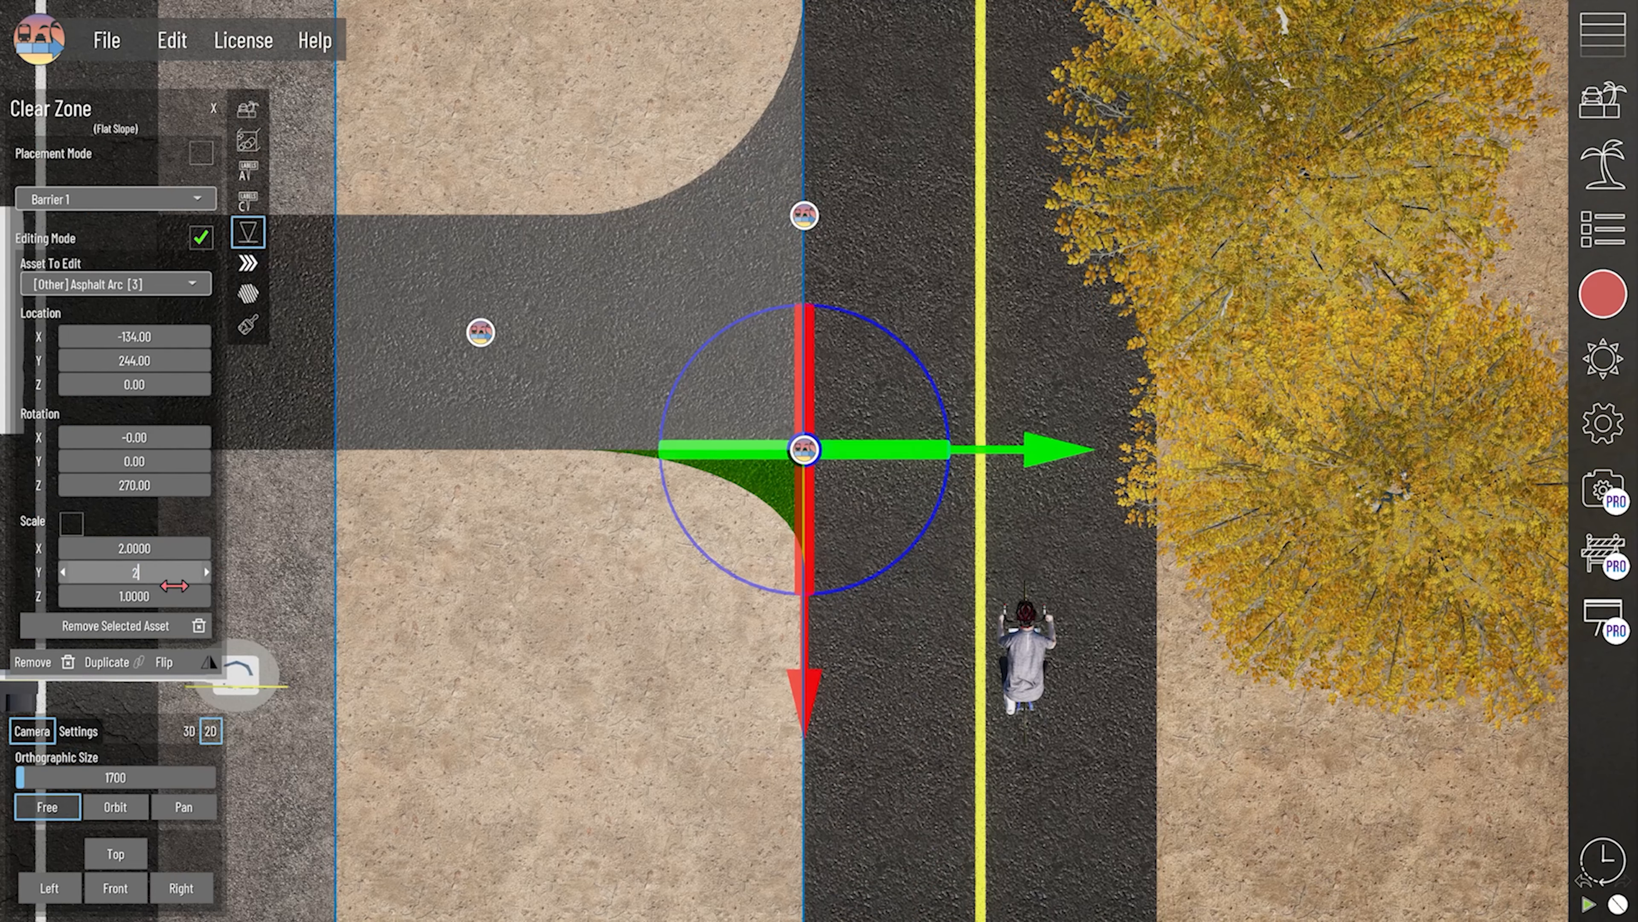
text(2)
key(Return)
click(793, 223)
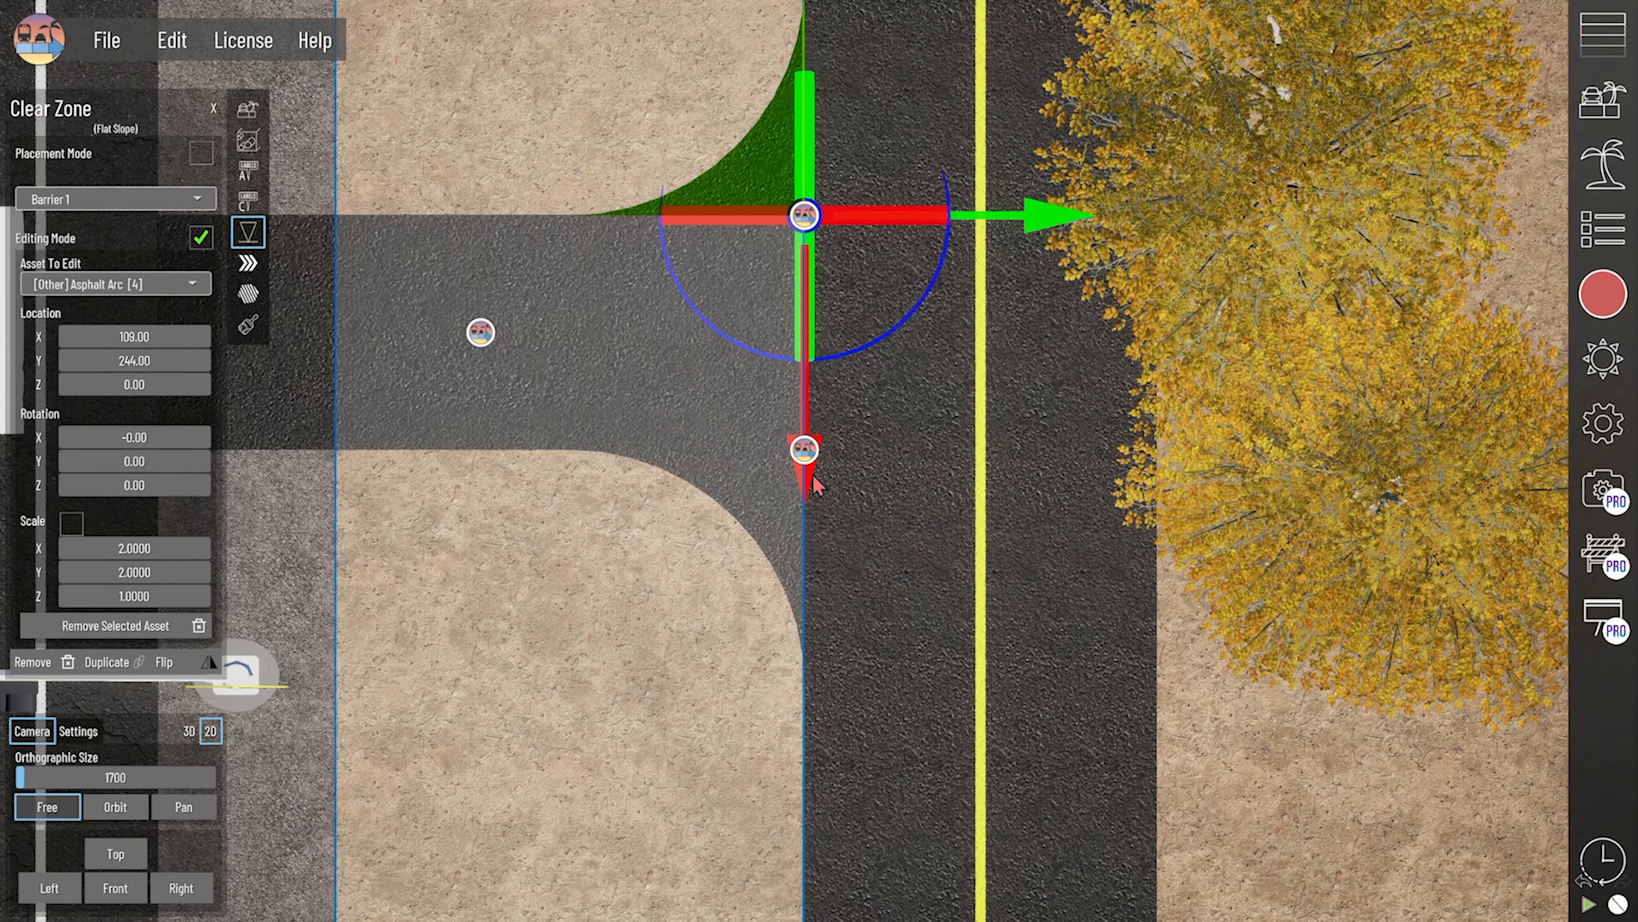
click(804, 451)
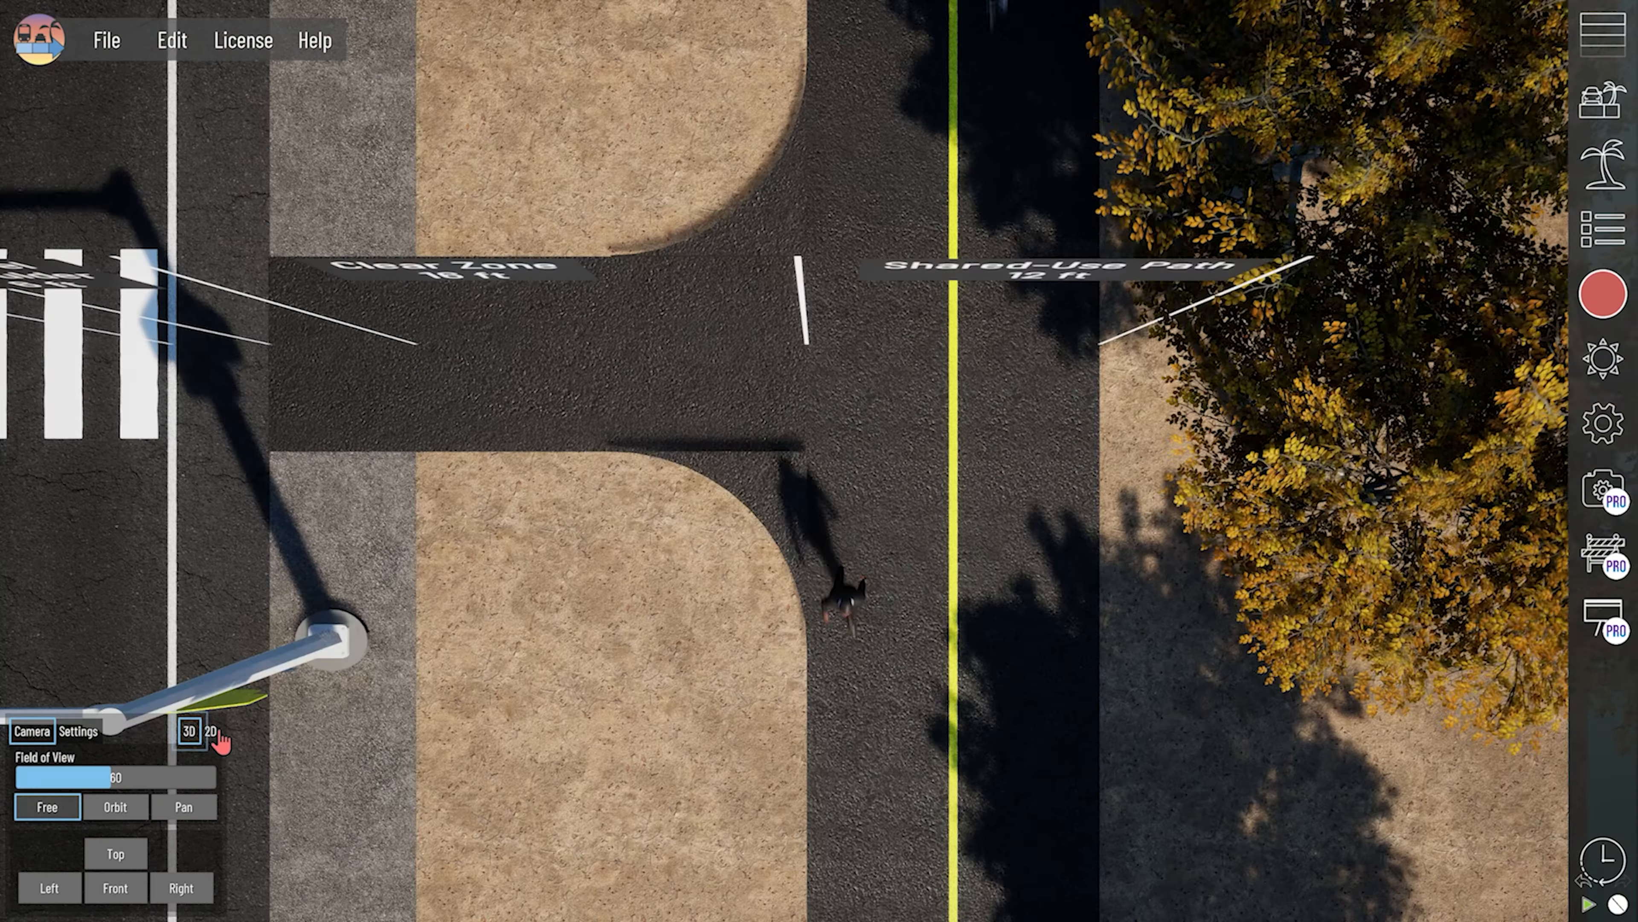
- Inspect the connector in 3D and front view, and set the near arc's Z location to -15.00
right_drag(689, 700, 752, 382)
scroll(752, 383, up, 1)
middle_drag(699, 711, 699, 520)
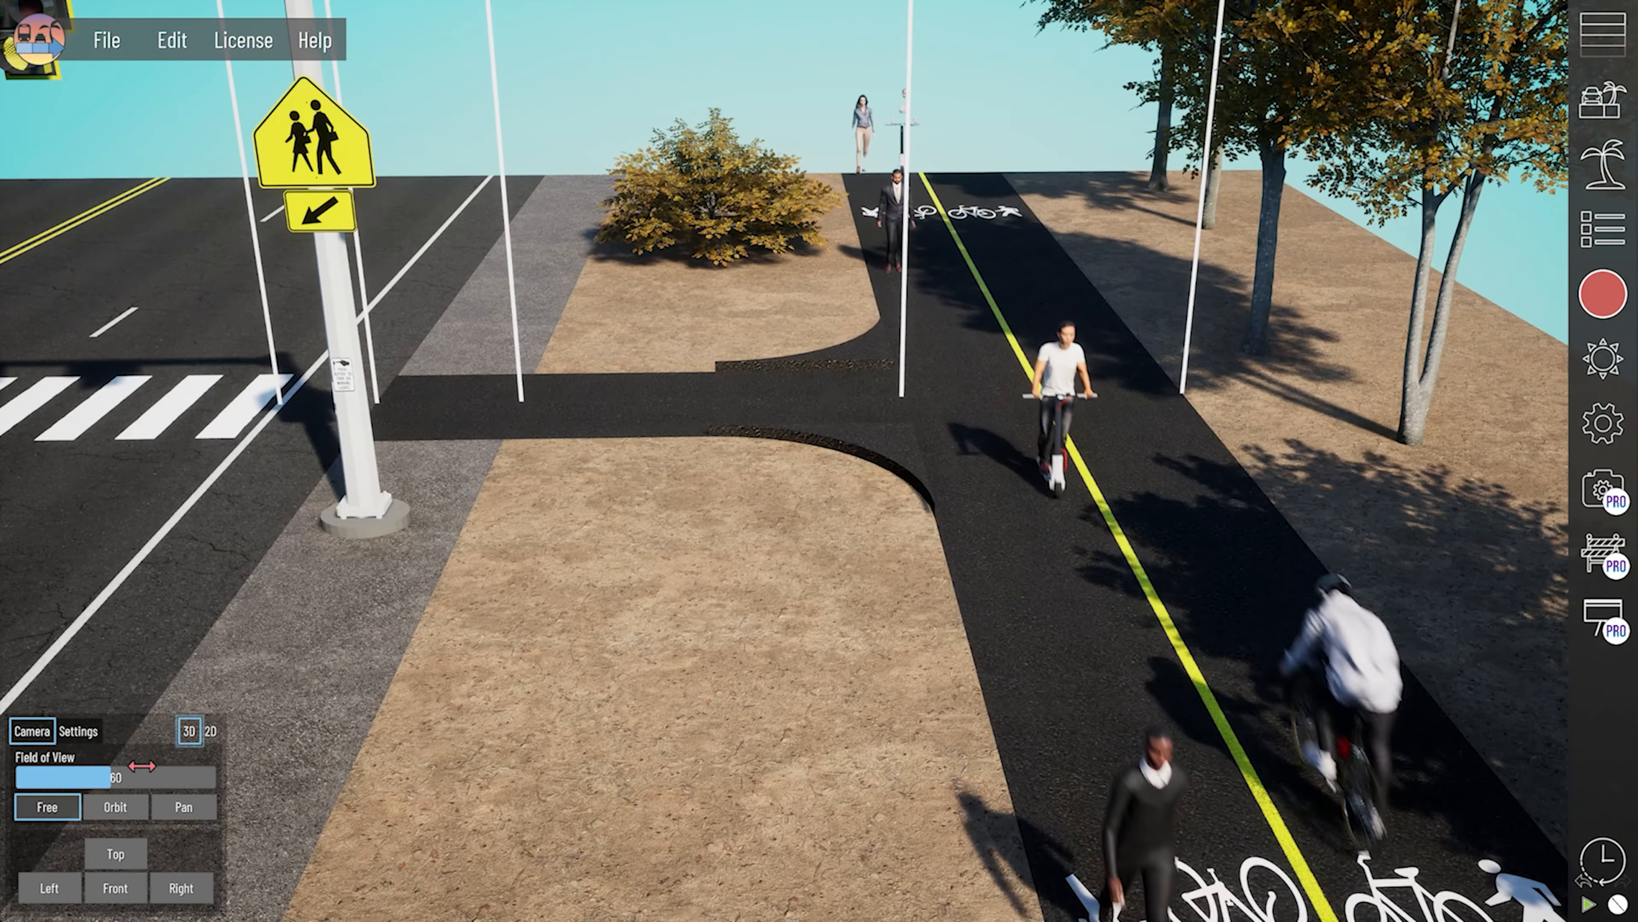
click(103, 900)
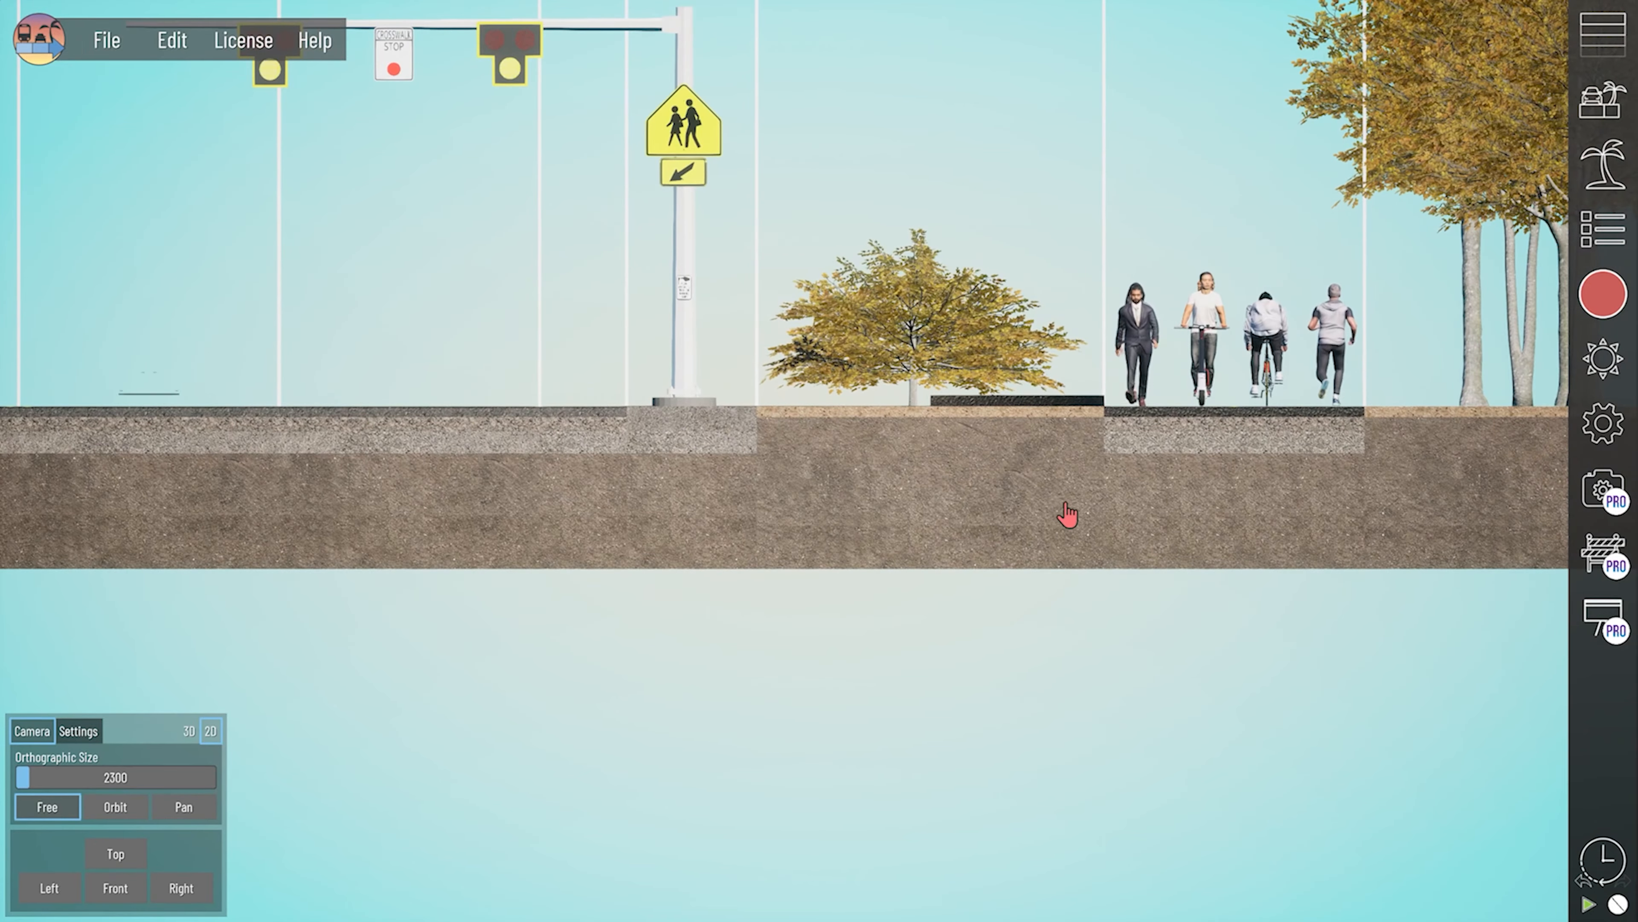
click(988, 457)
scroll(989, 457, up, 5)
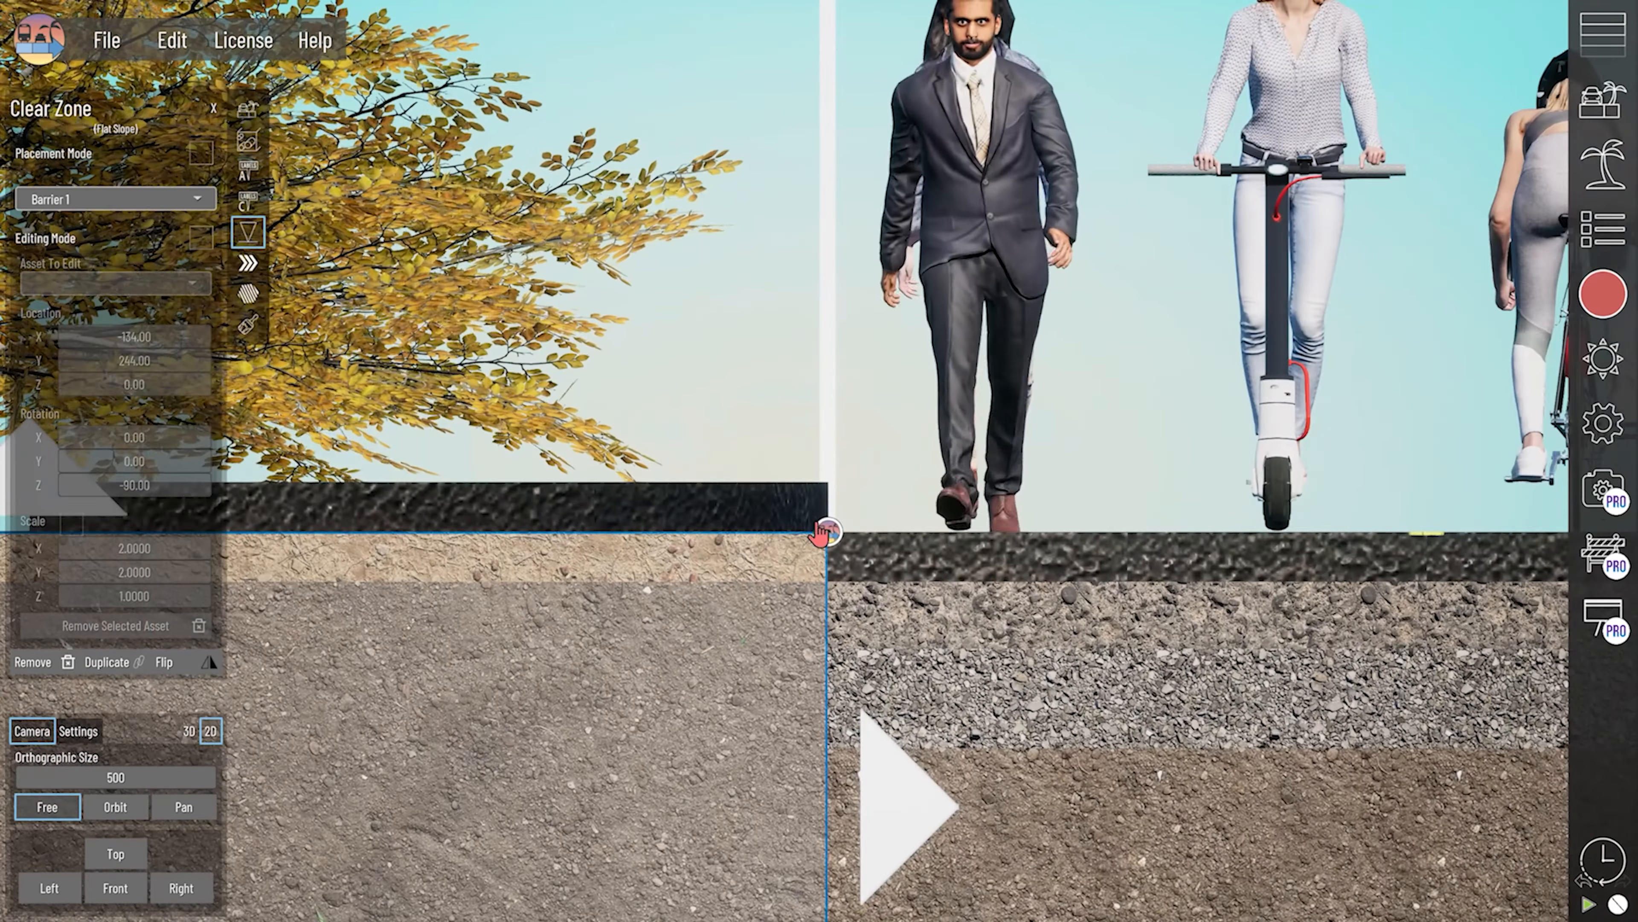
click(828, 533)
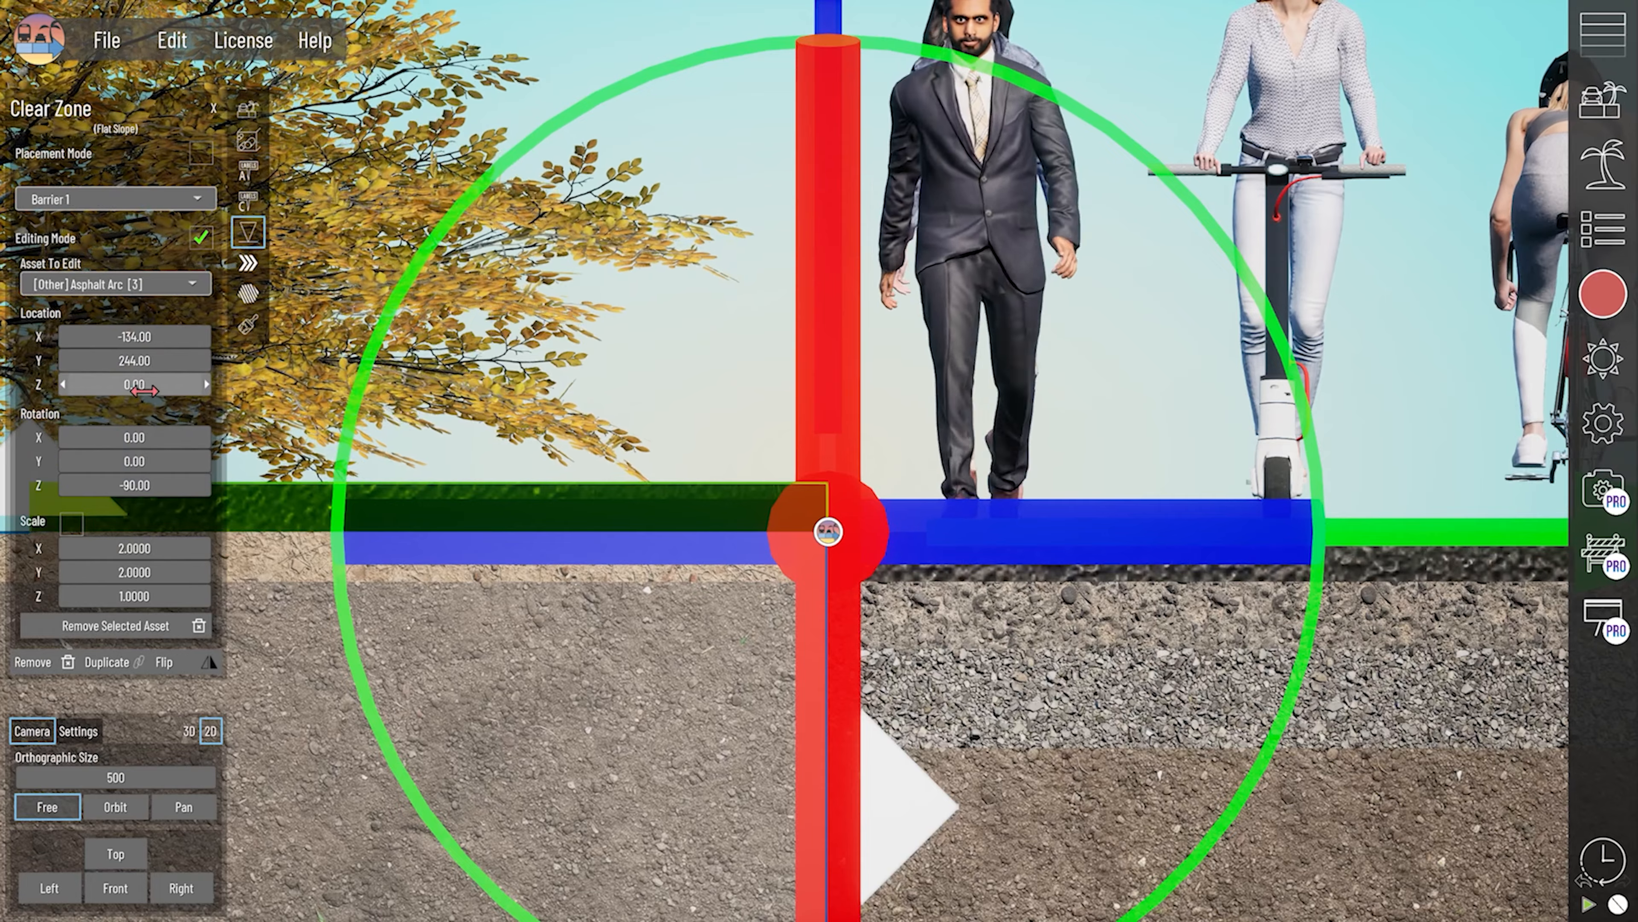
drag(142, 391, 126, 390)
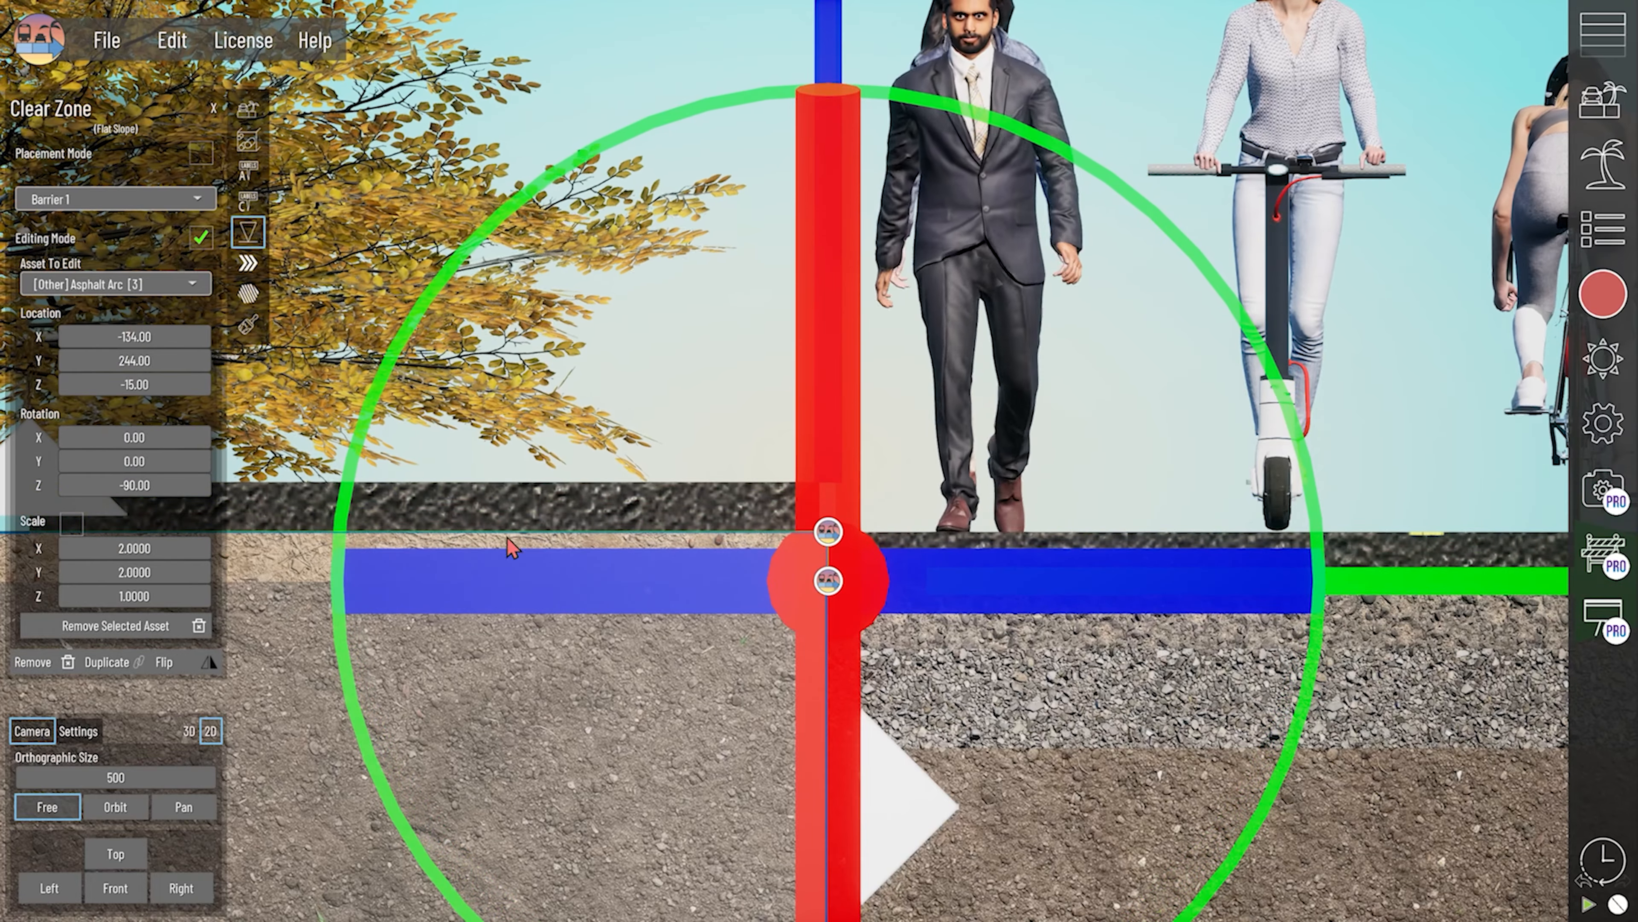
- Set the far arc's Z location to -15.00 as well and return to the 3D view
click(832, 535)
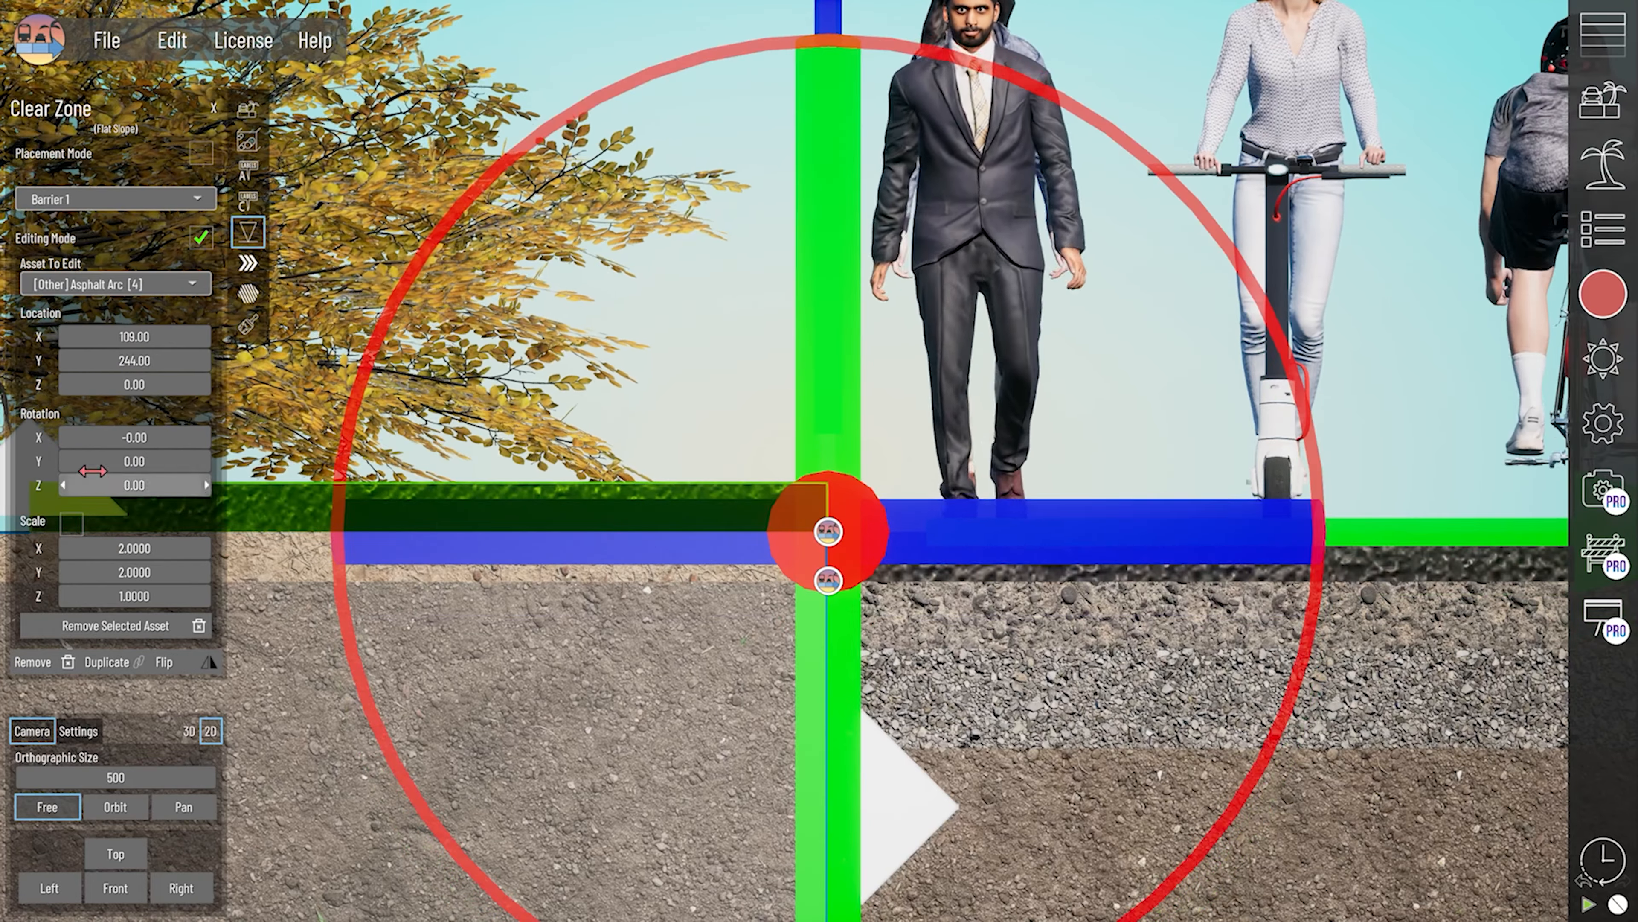
drag(134, 384, 128, 384)
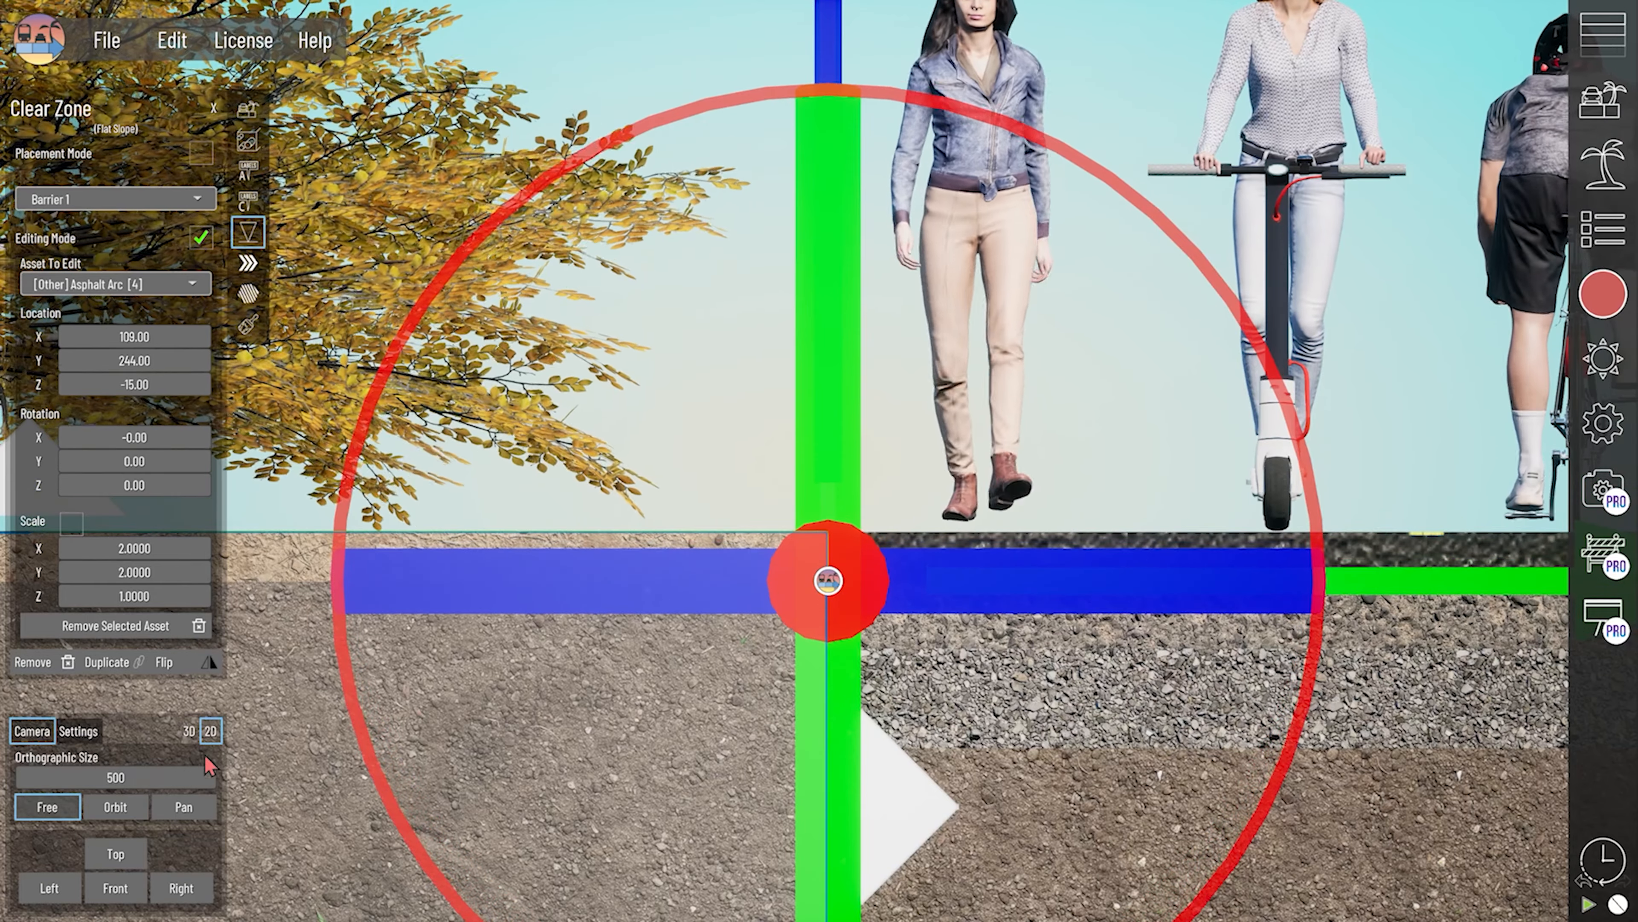
click(187, 732)
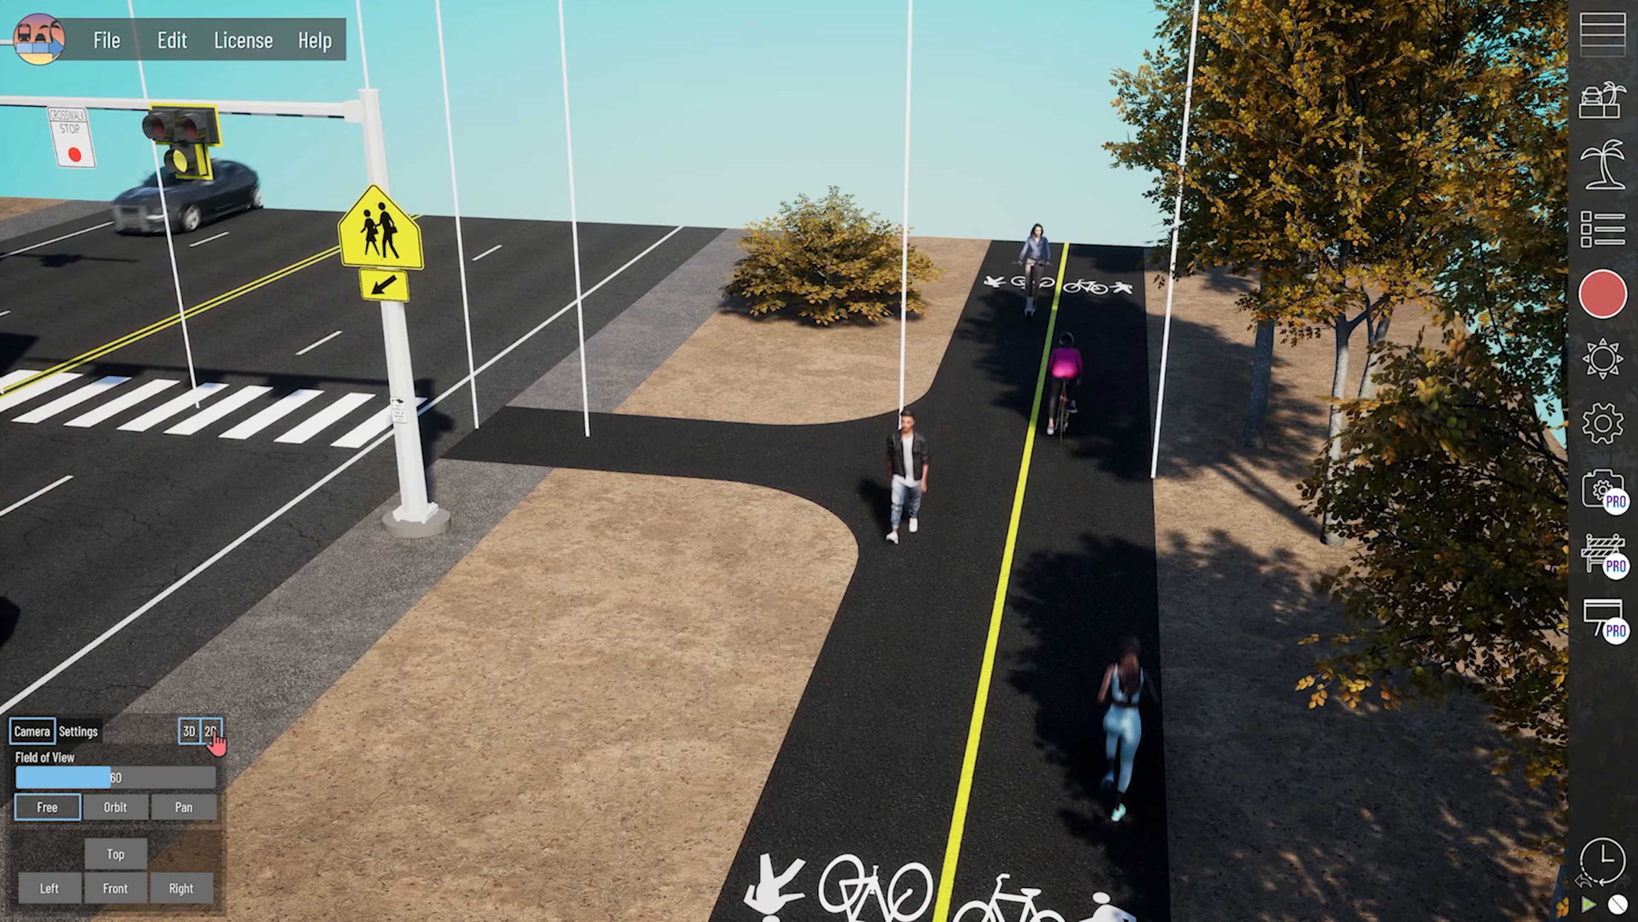
- Select the near arc in the clear zone and examine the curved connector from above
click(750, 515)
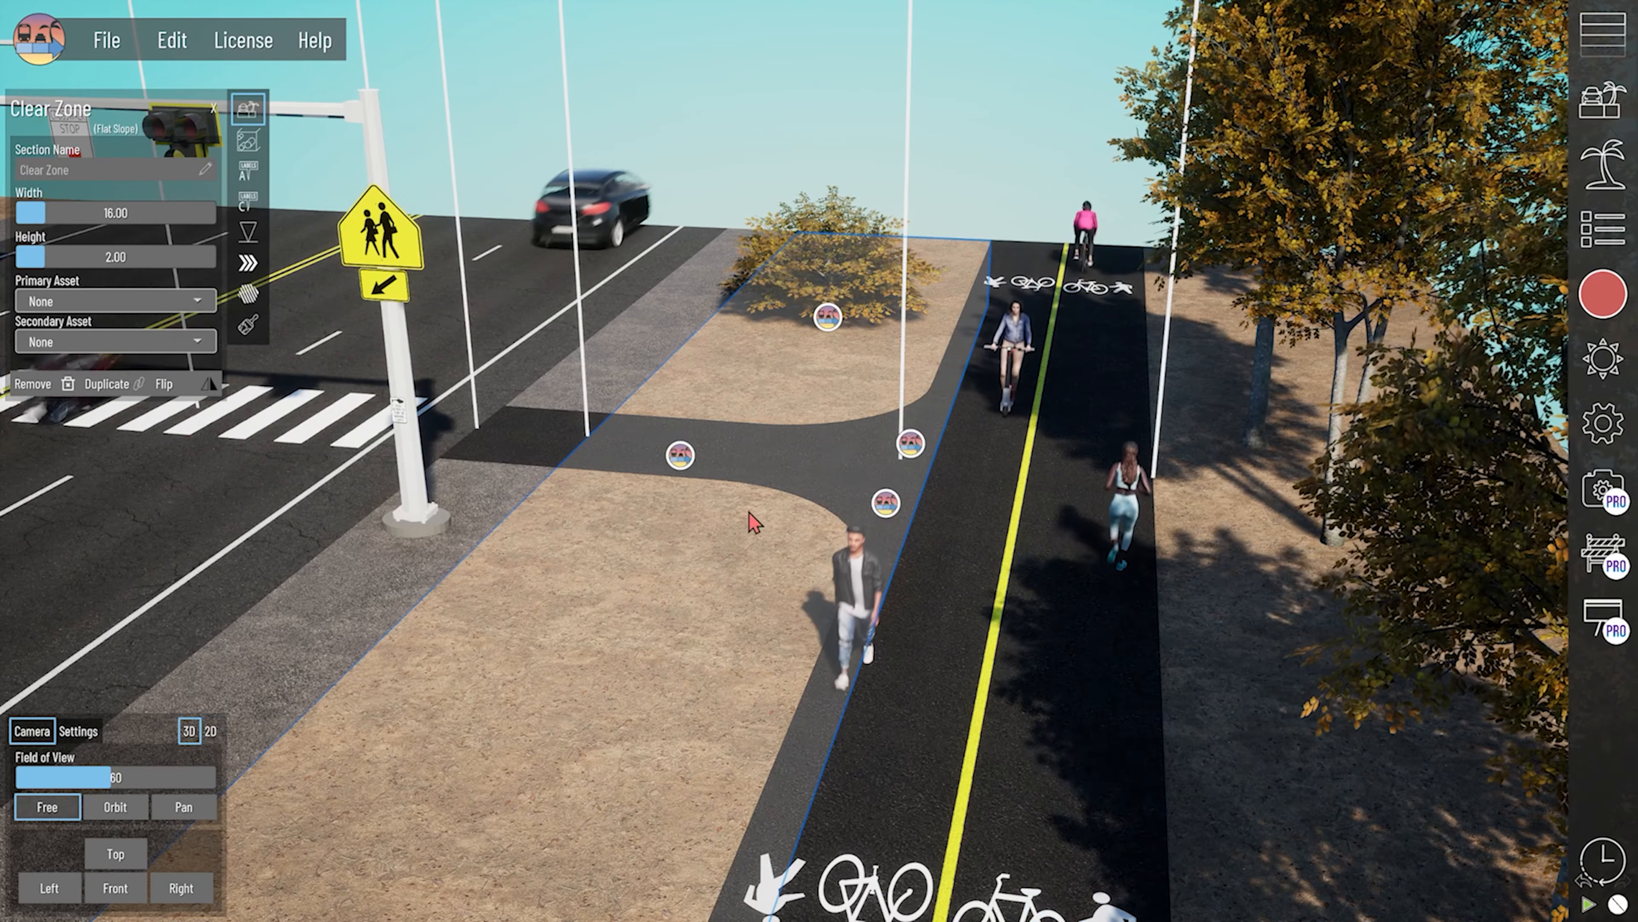
click(886, 502)
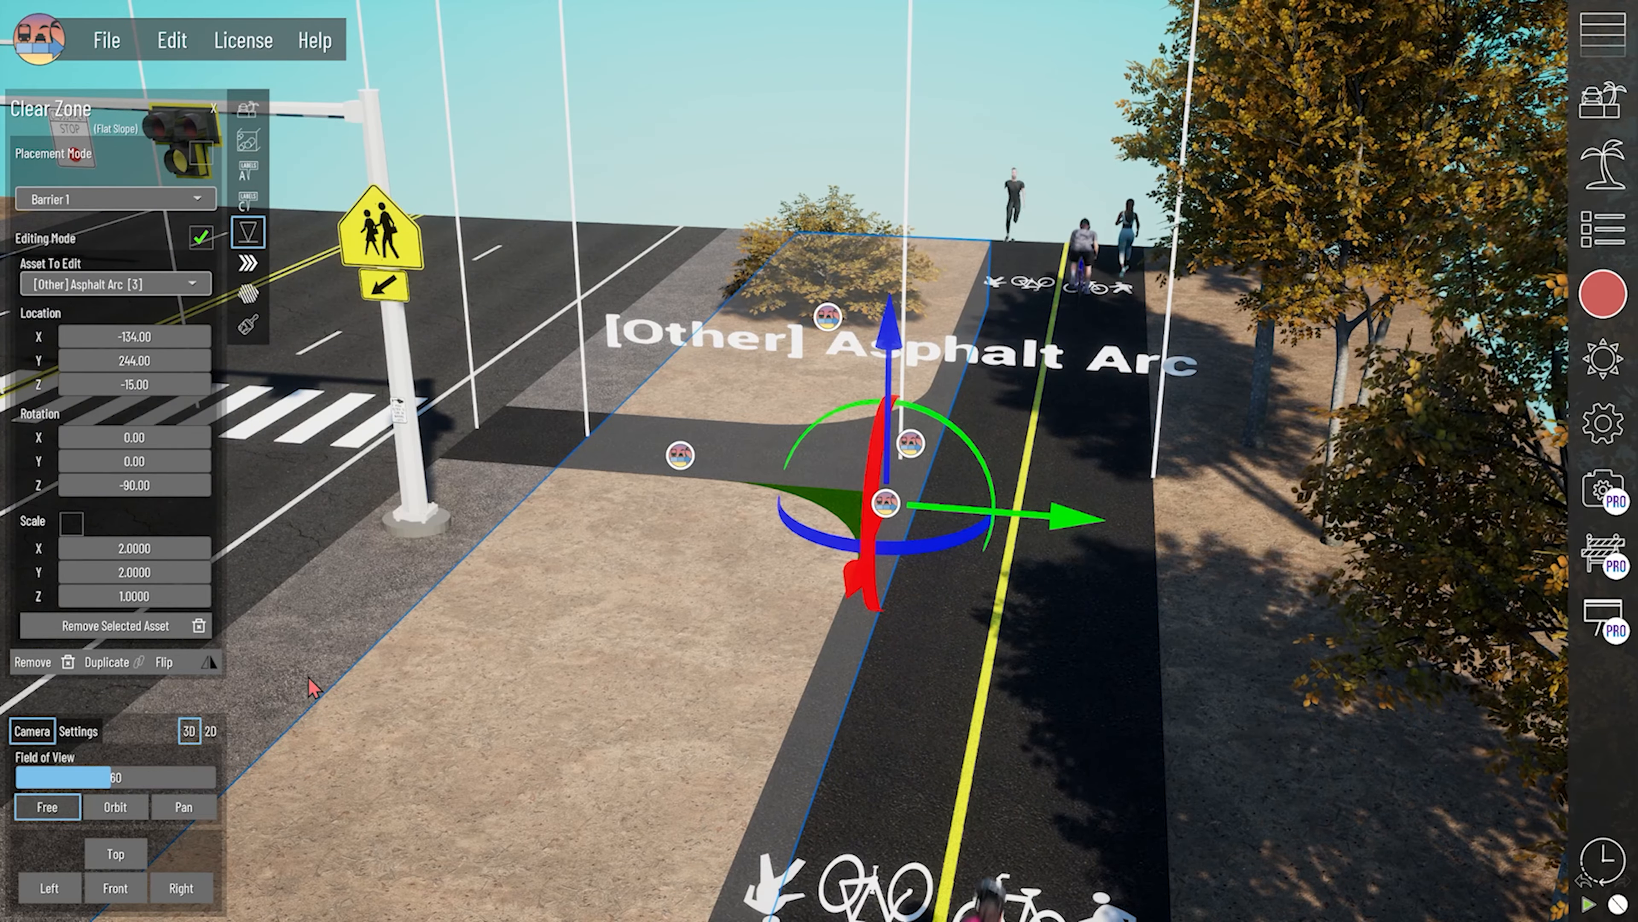
right_drag(672, 571, 682, 601)
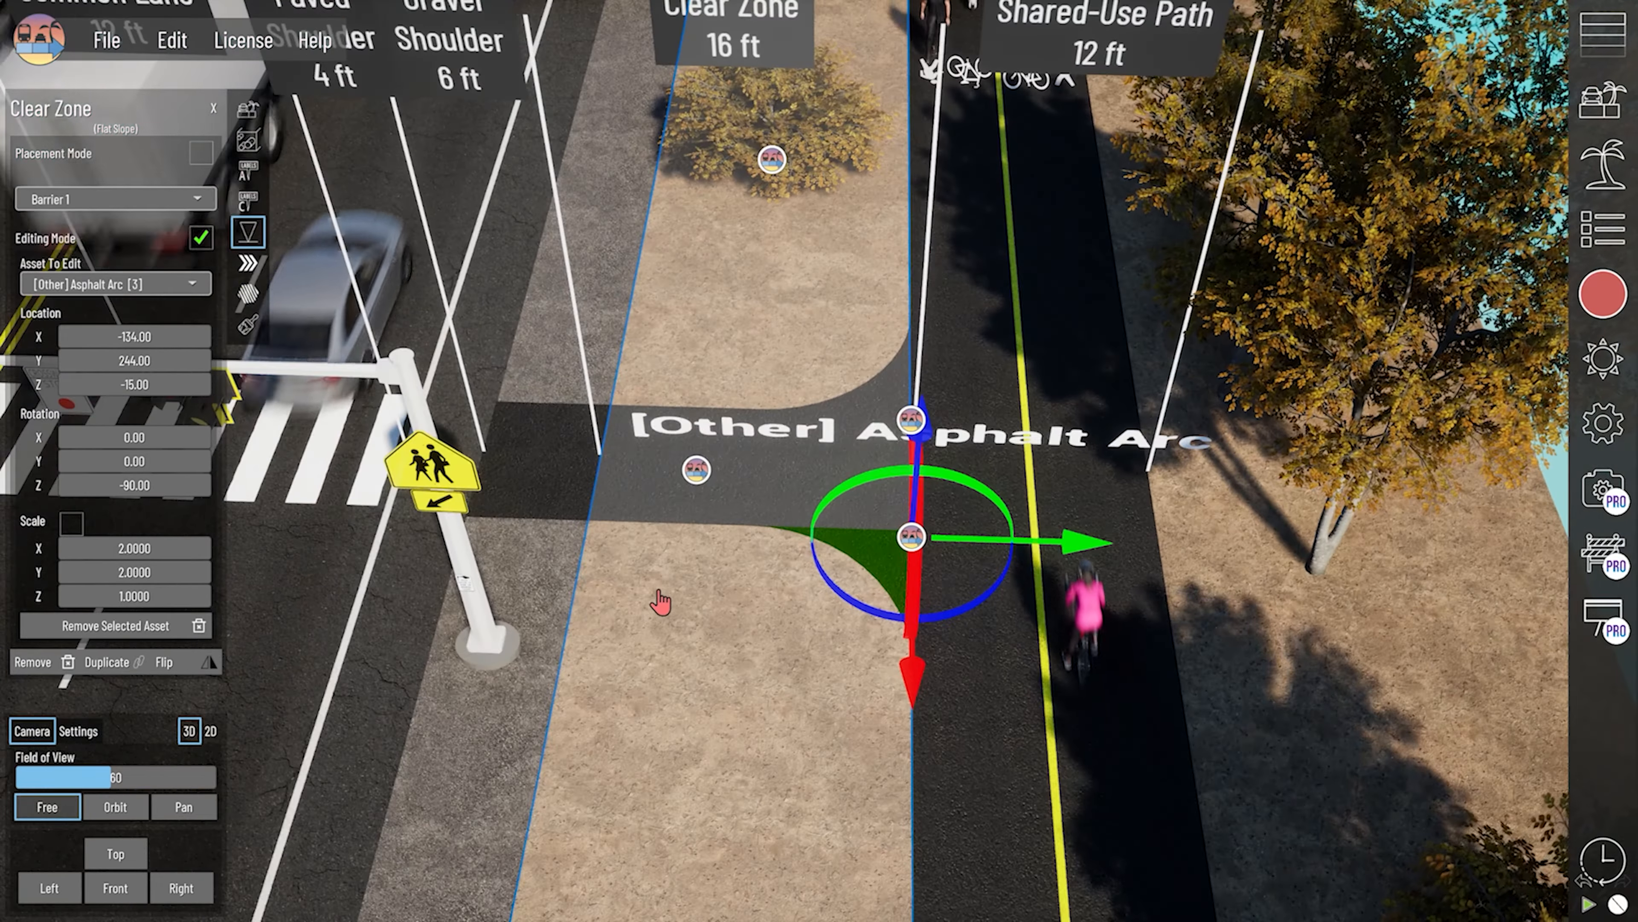
click(678, 579)
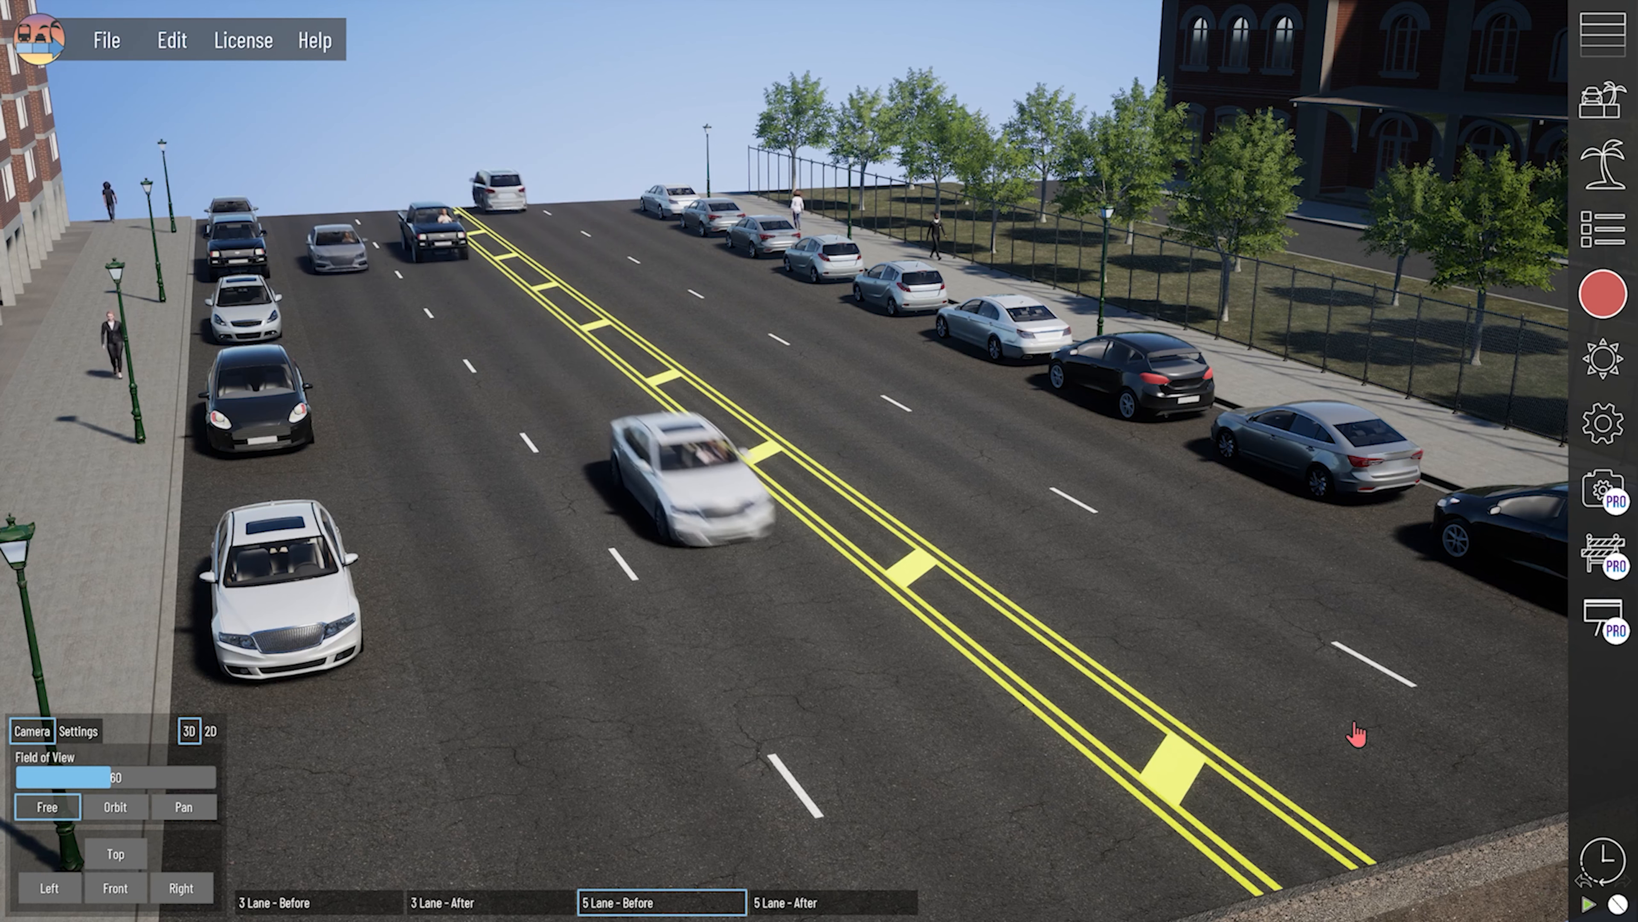
- Pause all traffic on the 5 Lane - Before street and set it moving again
click(1591, 910)
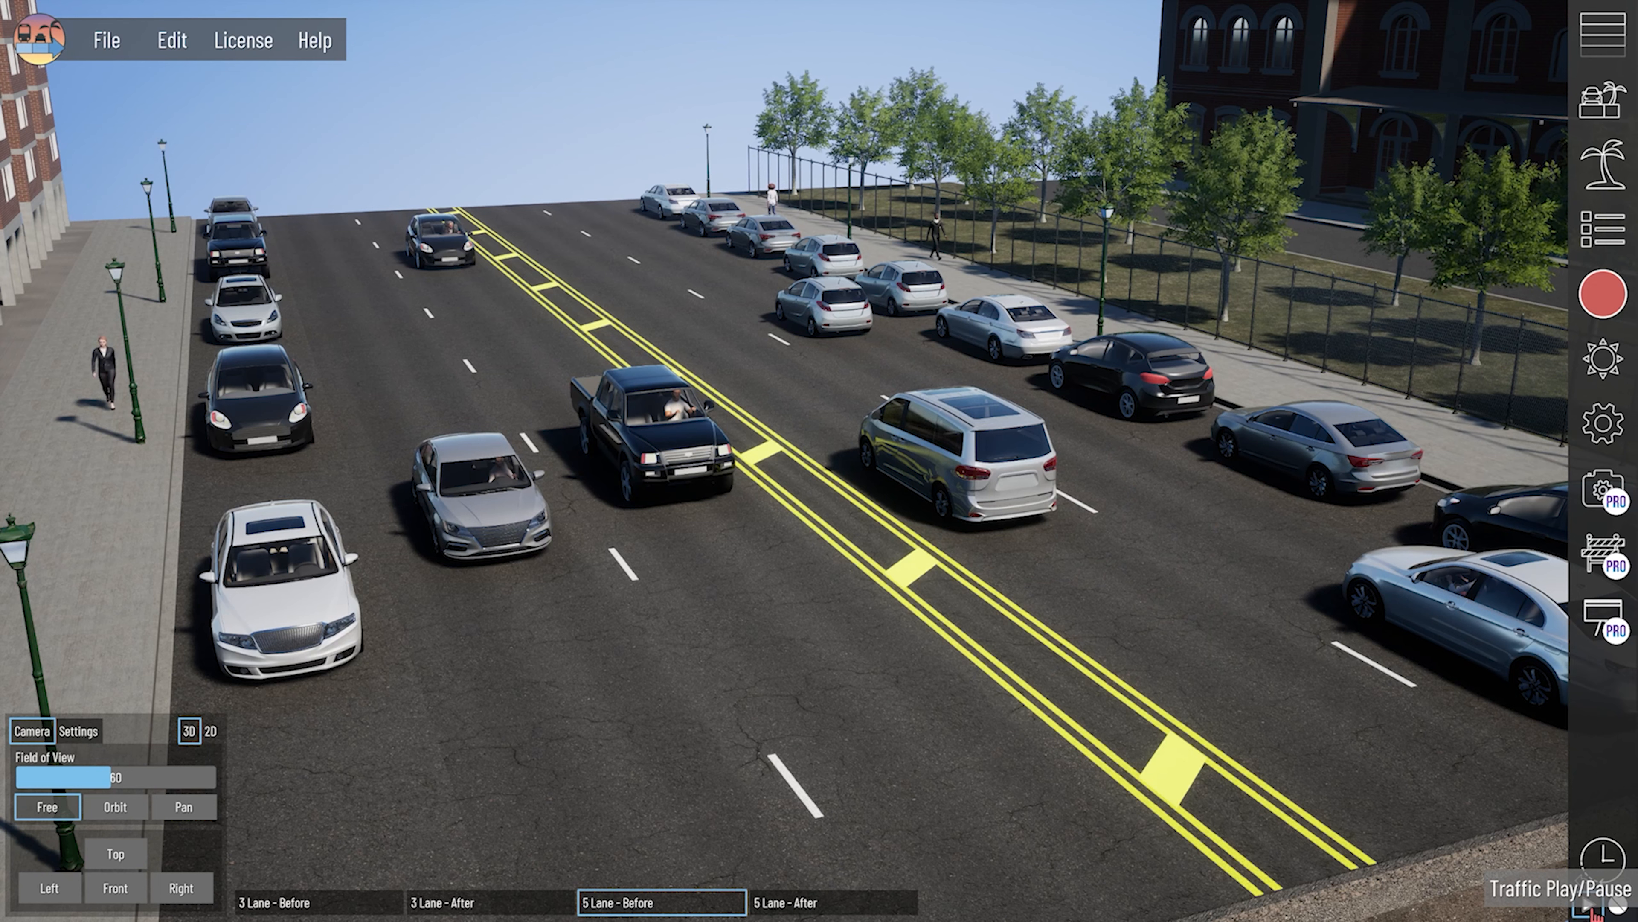
click(1590, 912)
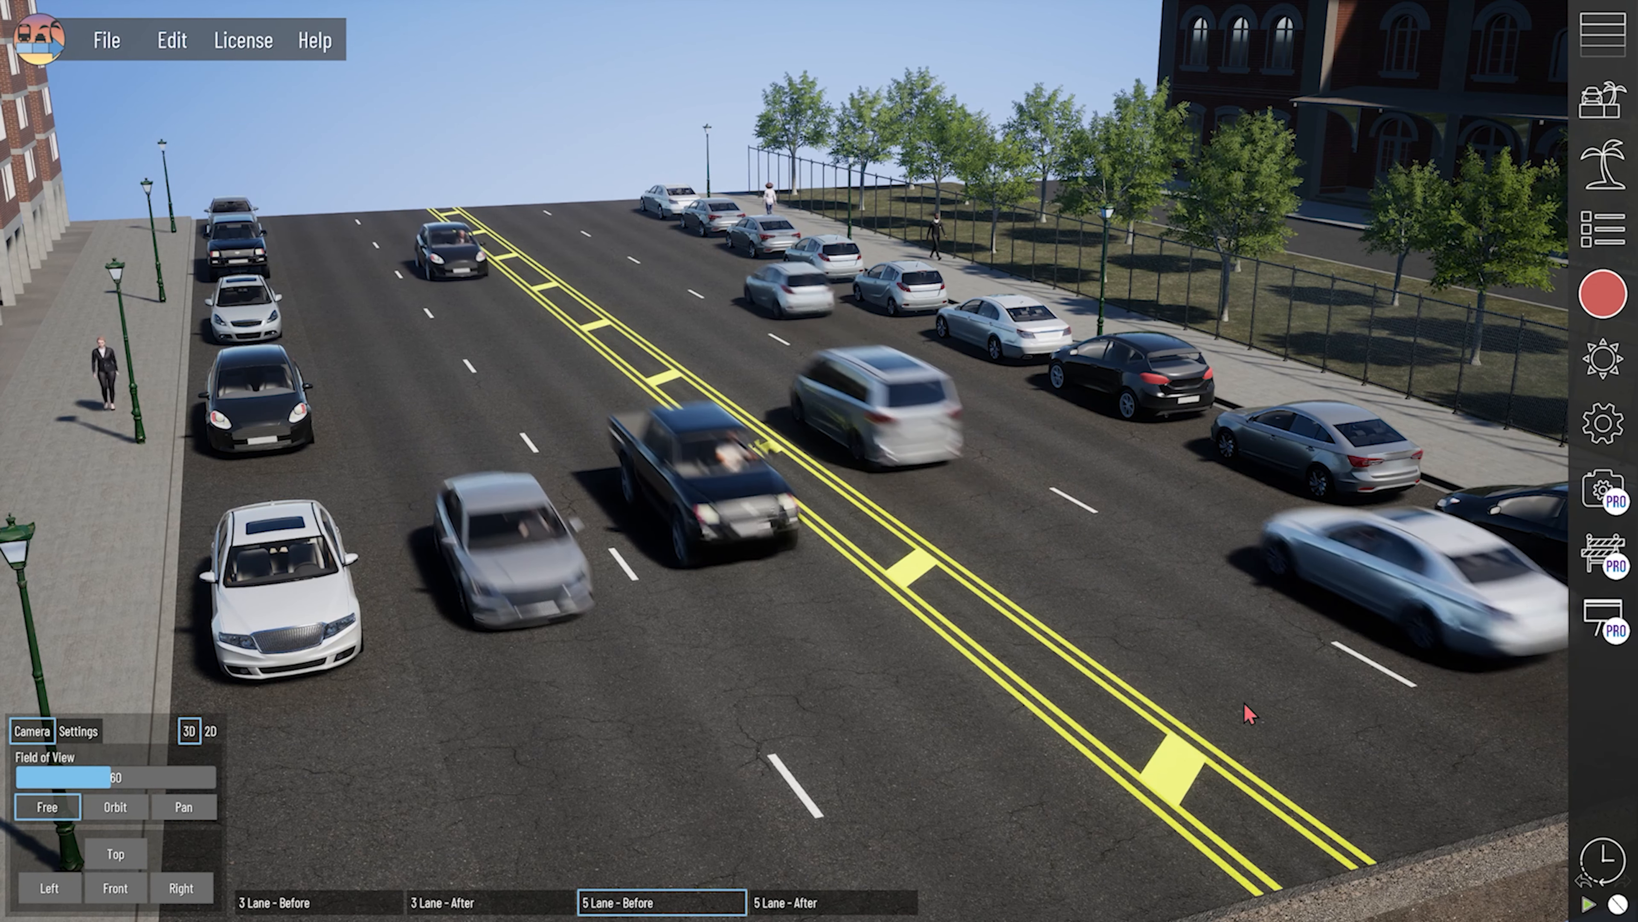
- Pause the traffic of only the outer backward travel lane, beside the parked cars
click(442, 468)
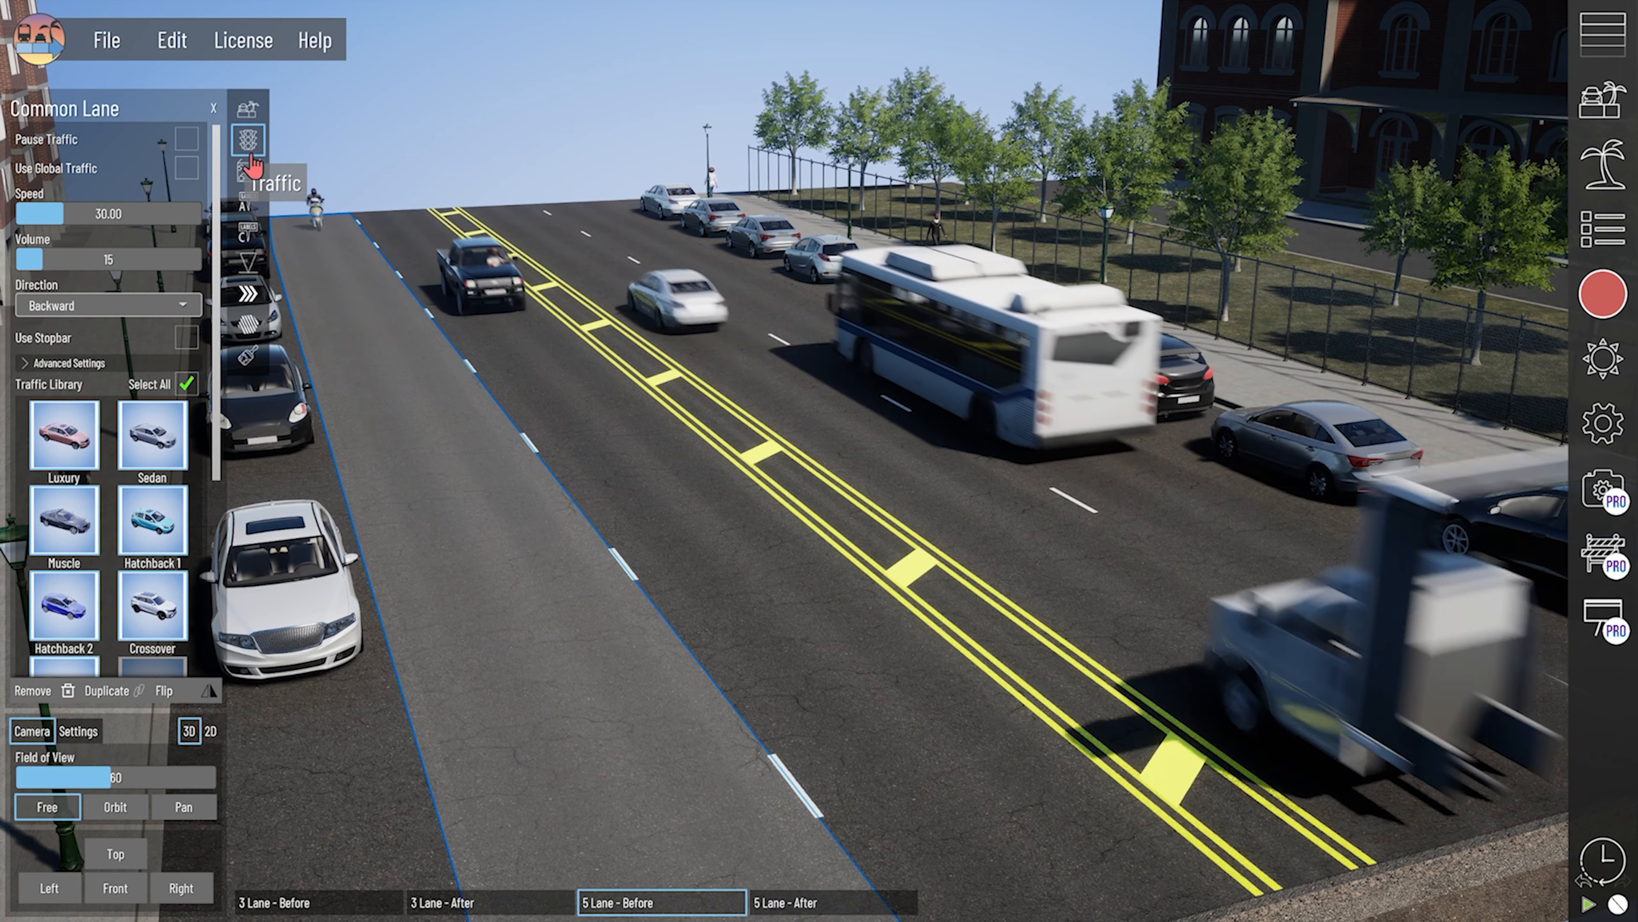
click(187, 138)
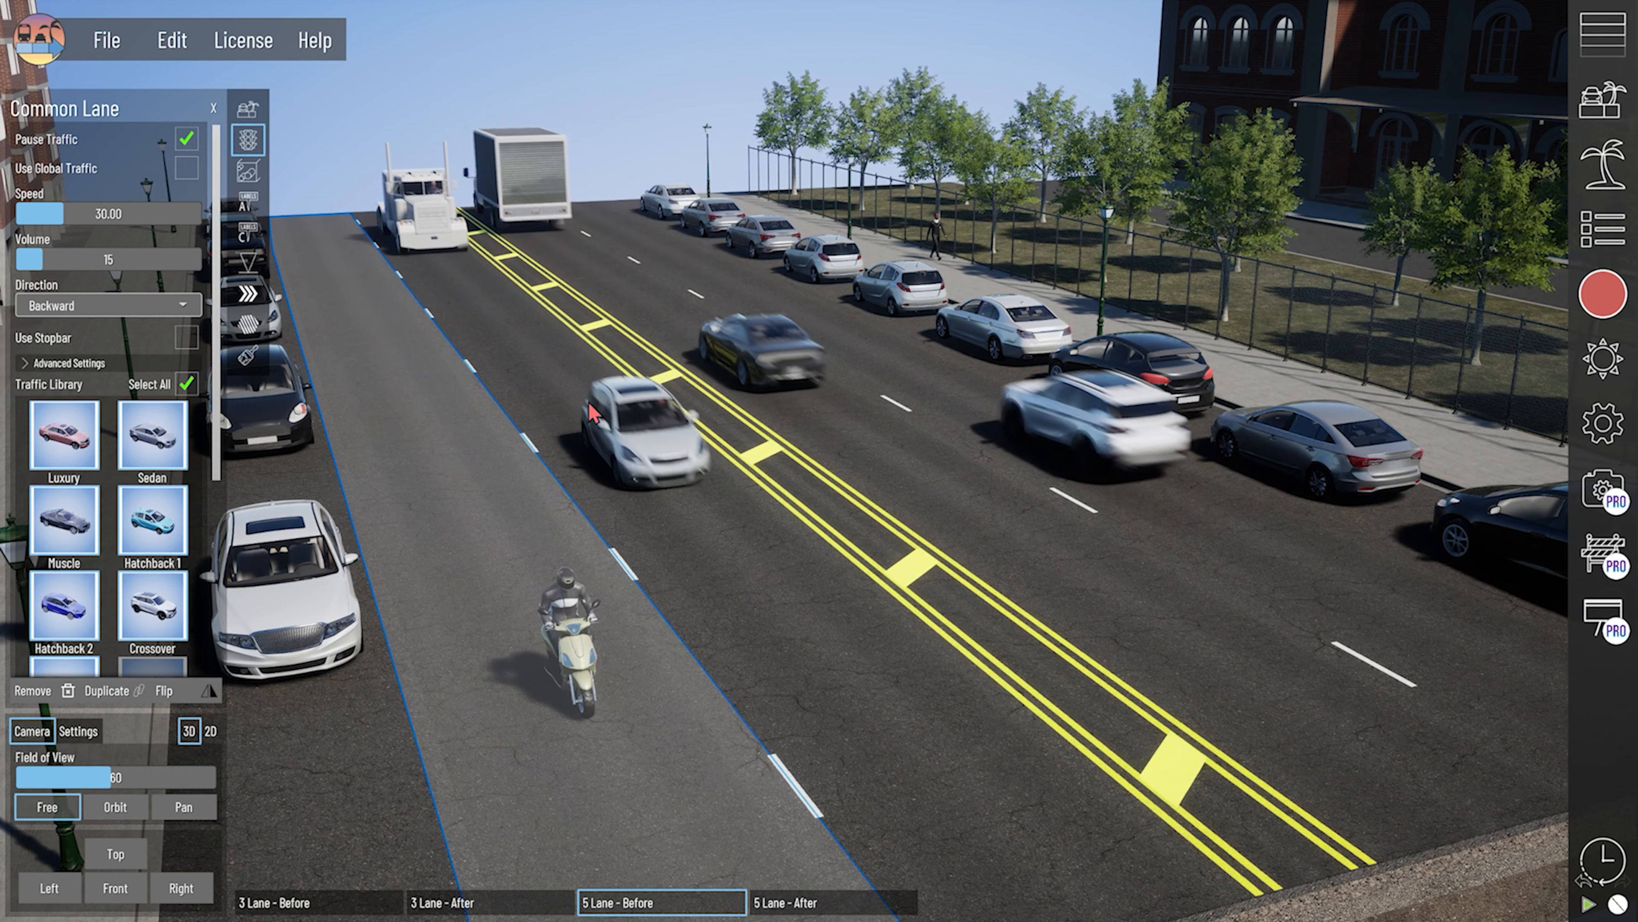
- Pause and resume the traffic of the backward lane beside the yellow median markings twice
click(626, 430)
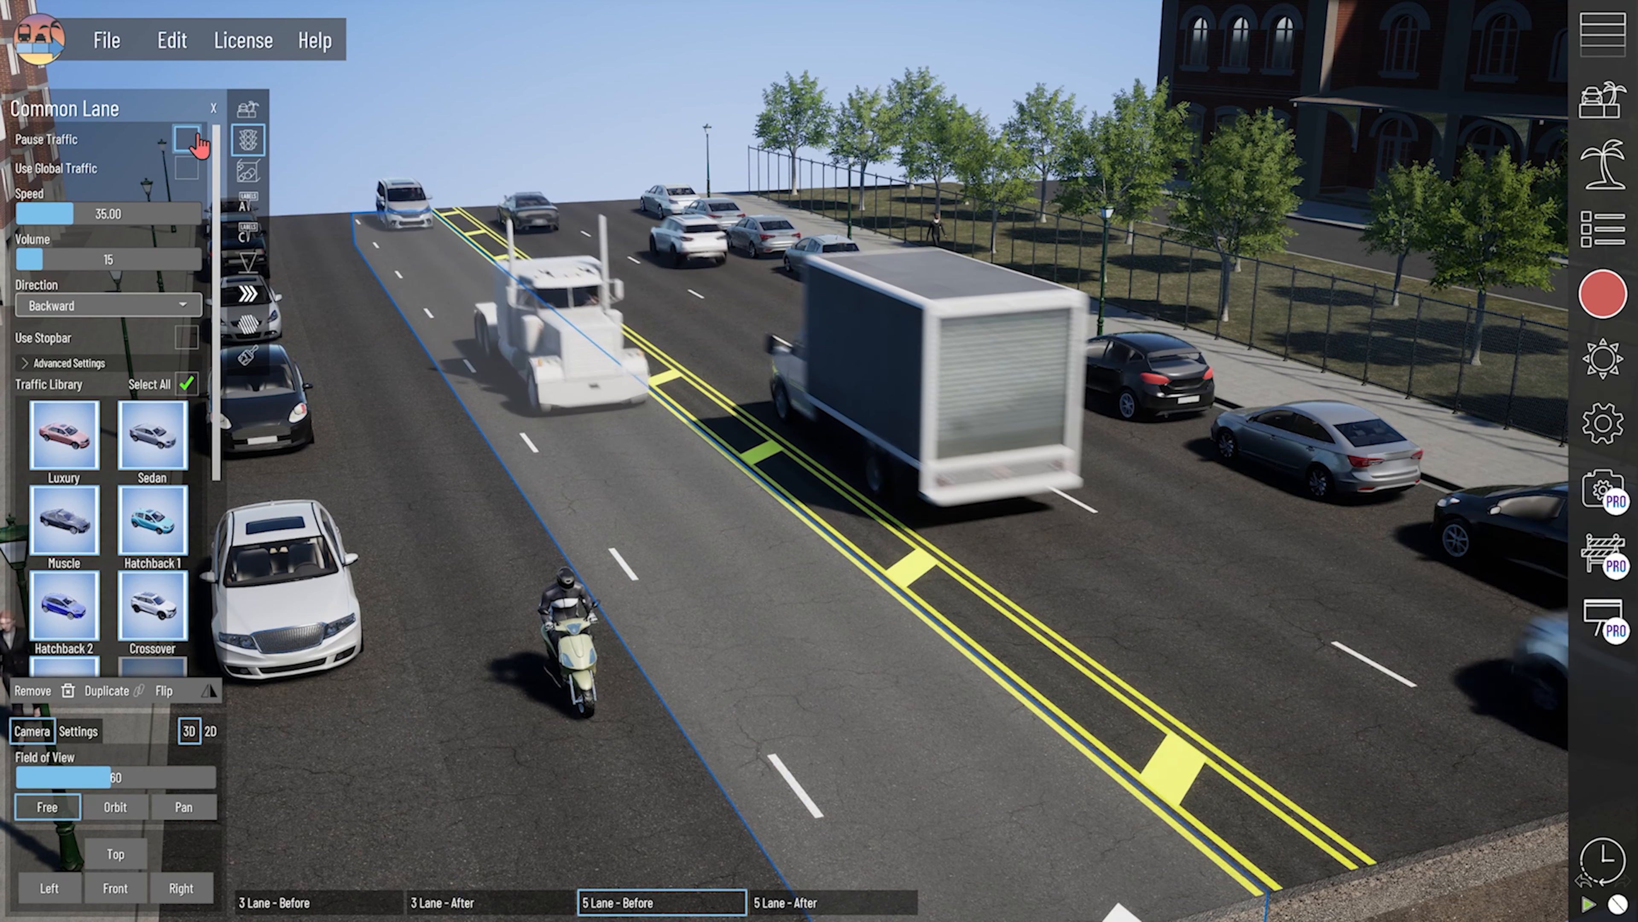
click(186, 139)
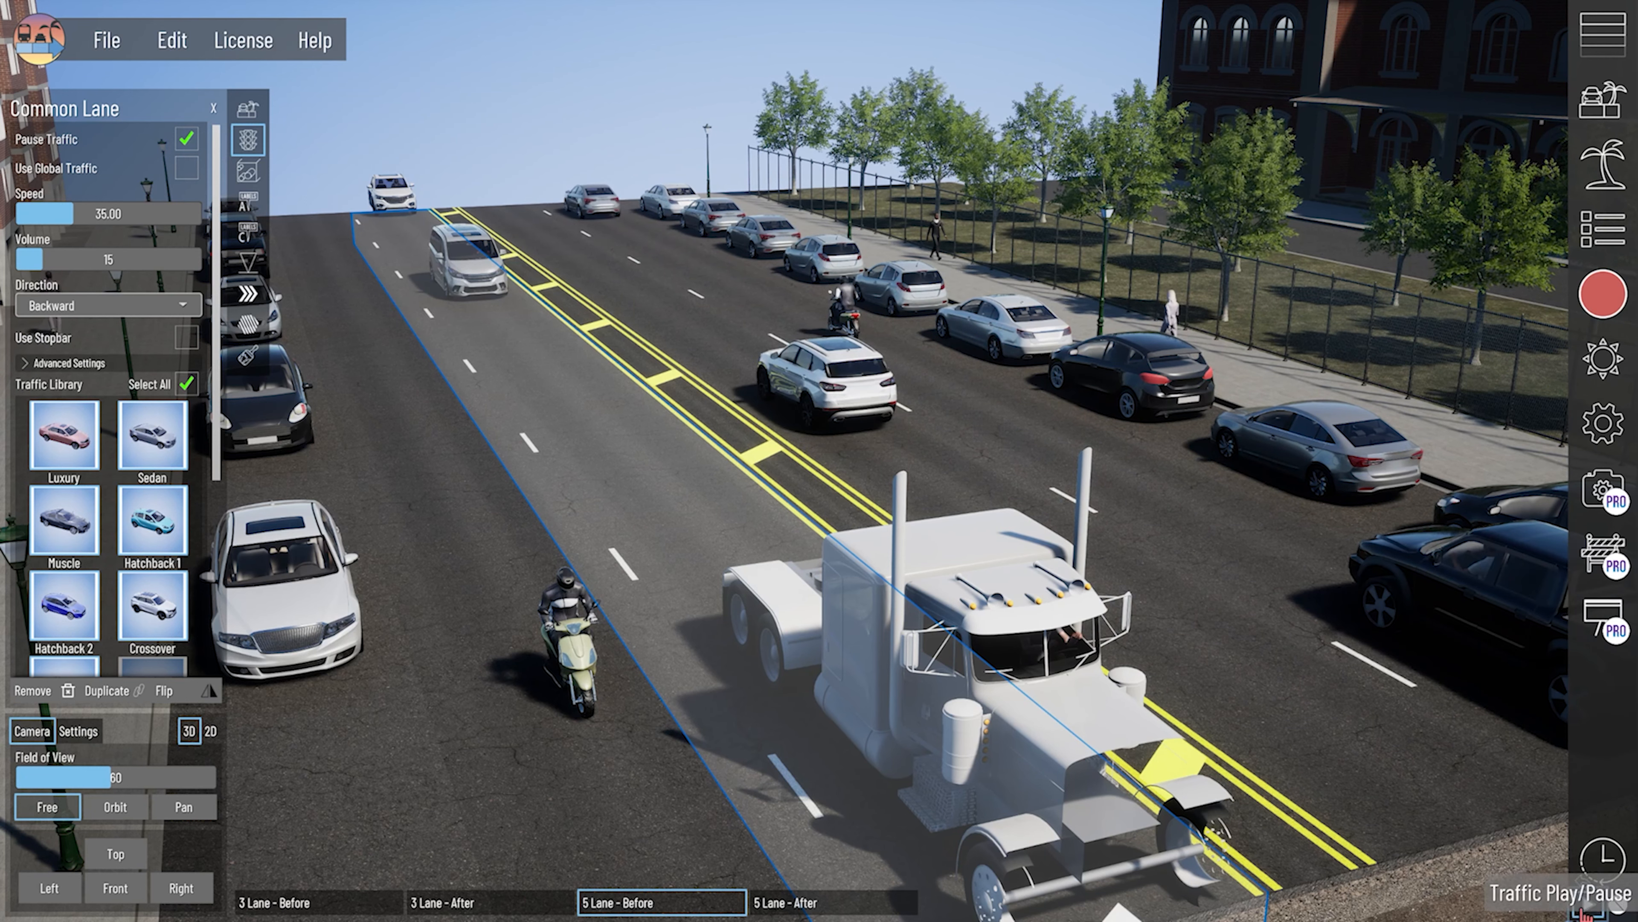
click(185, 138)
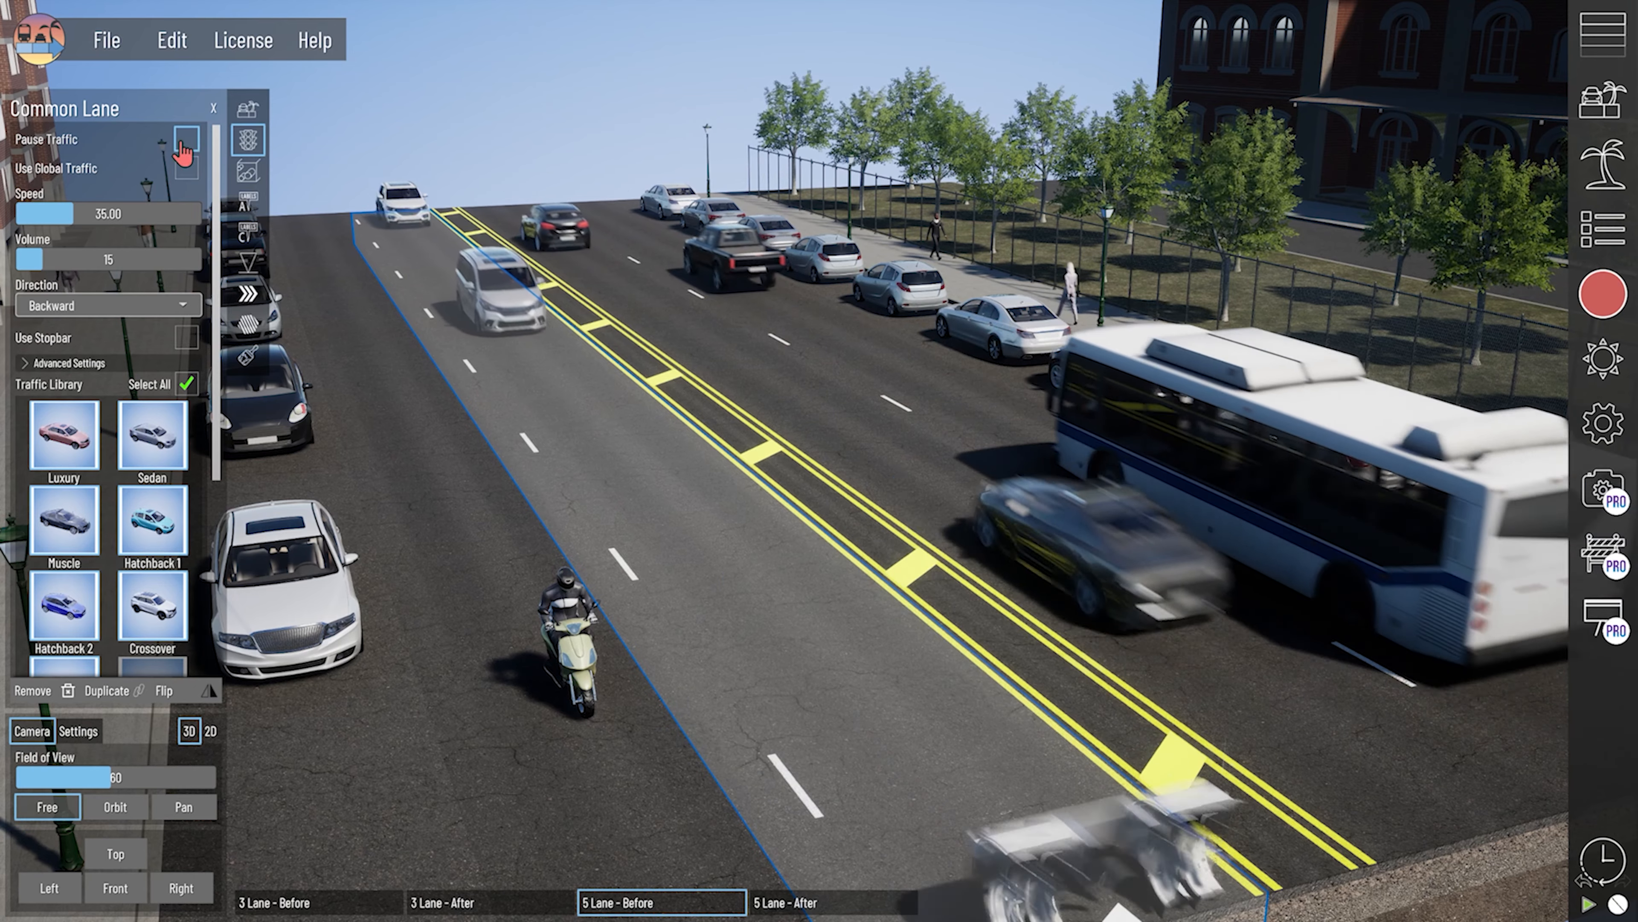
click(185, 139)
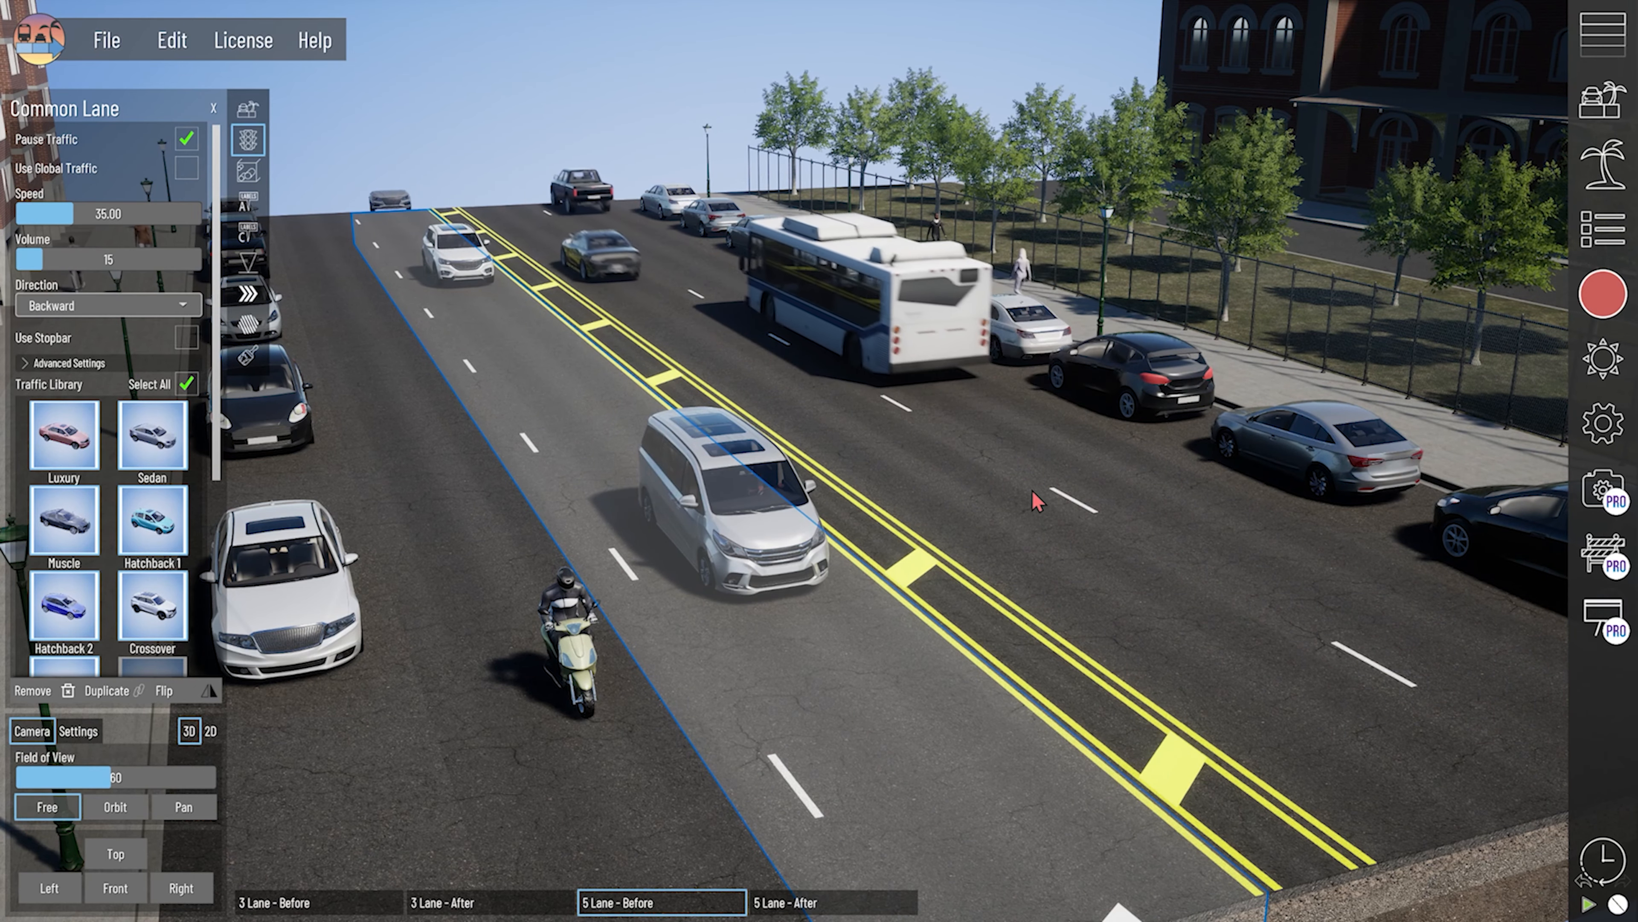
click(187, 139)
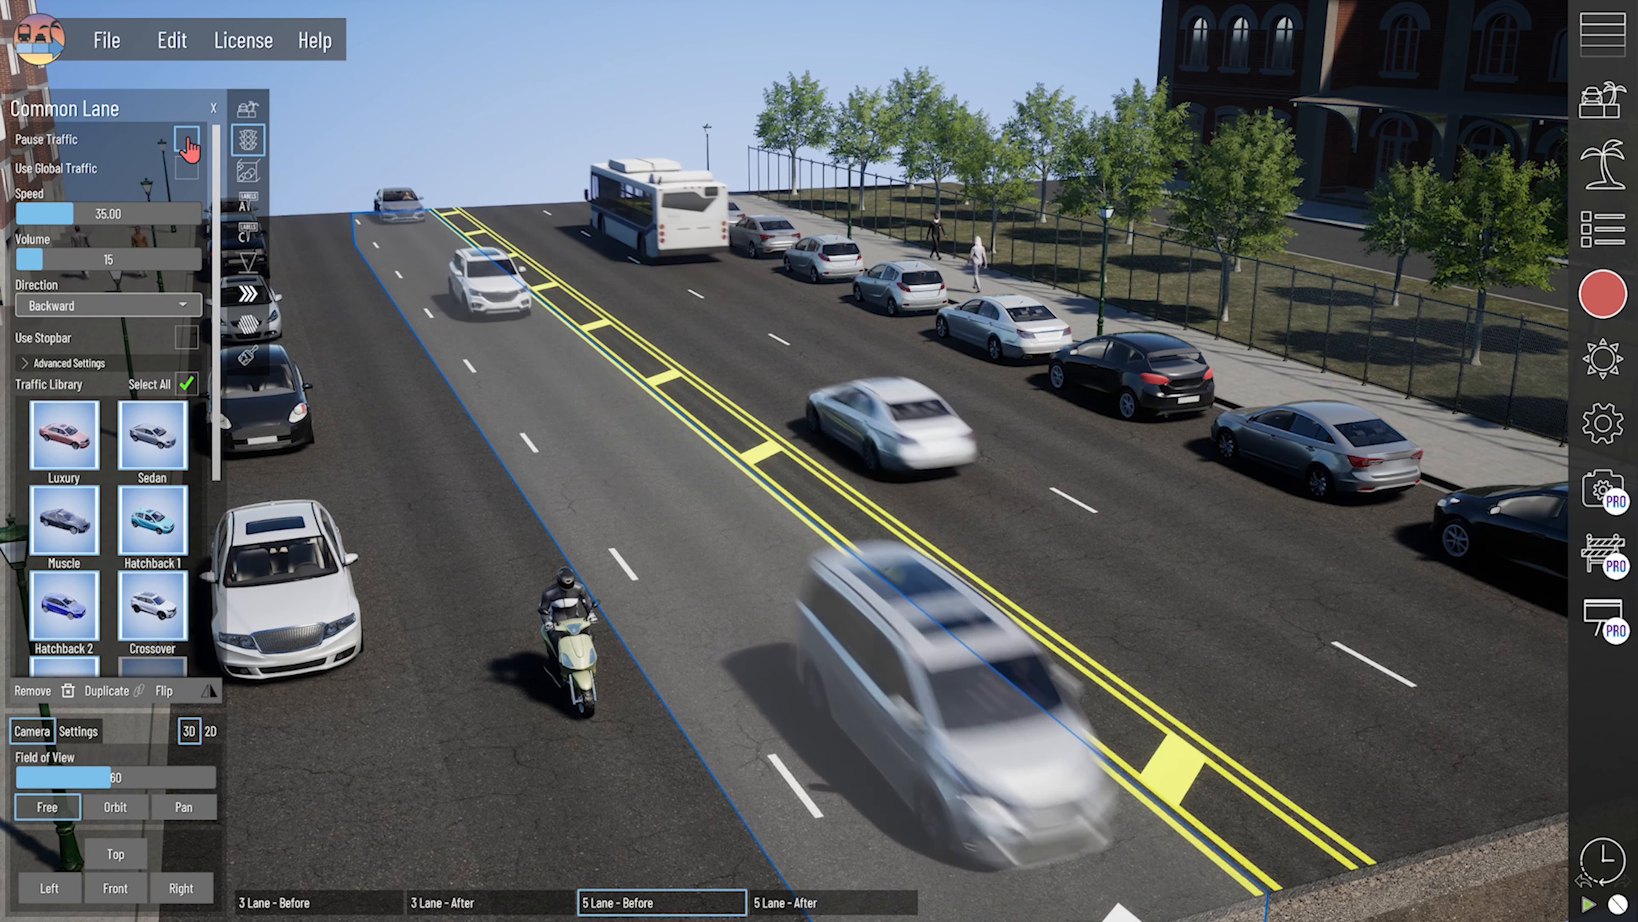
- Pause the forward lane beside the yellow median markings, then pause and resume the street's global traffic
click(902, 472)
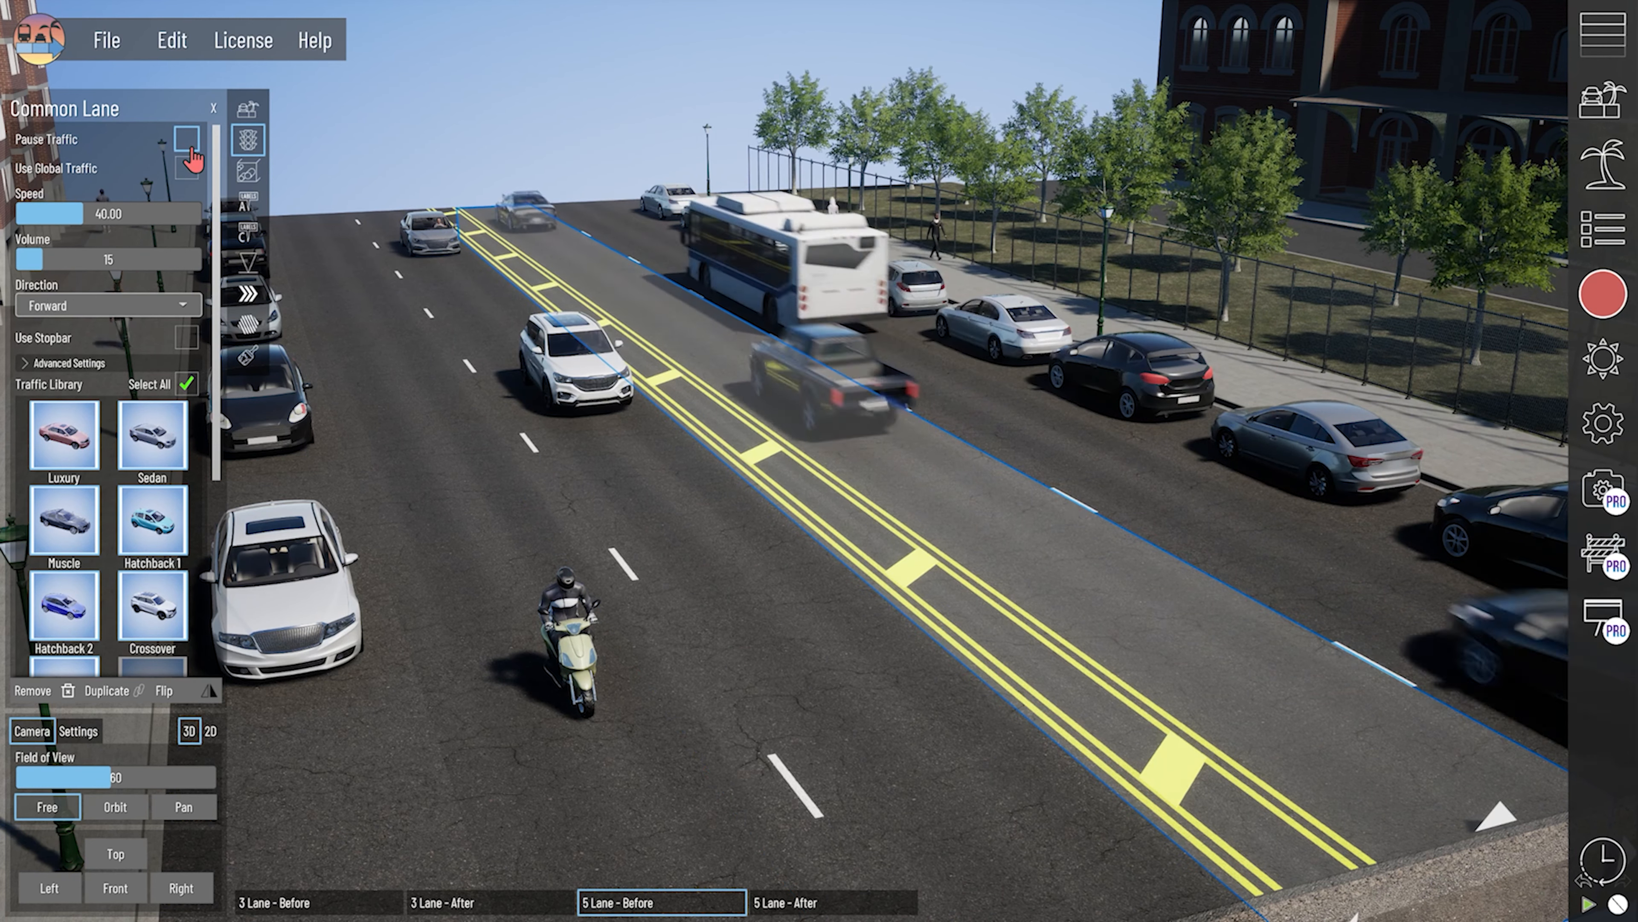
click(189, 143)
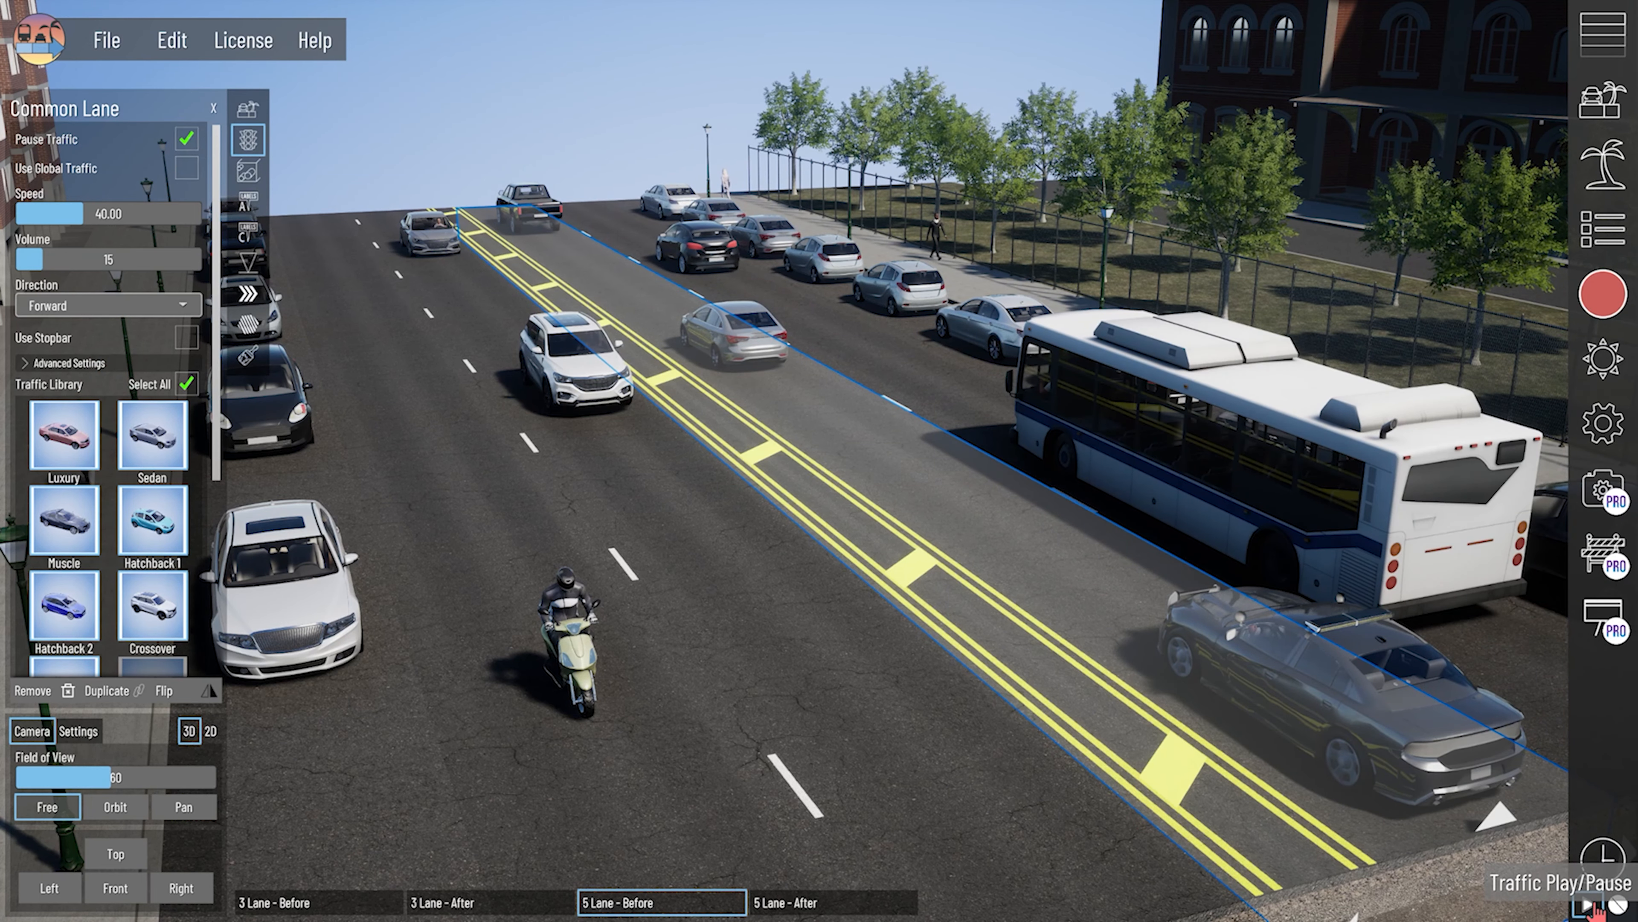
click(624, 178)
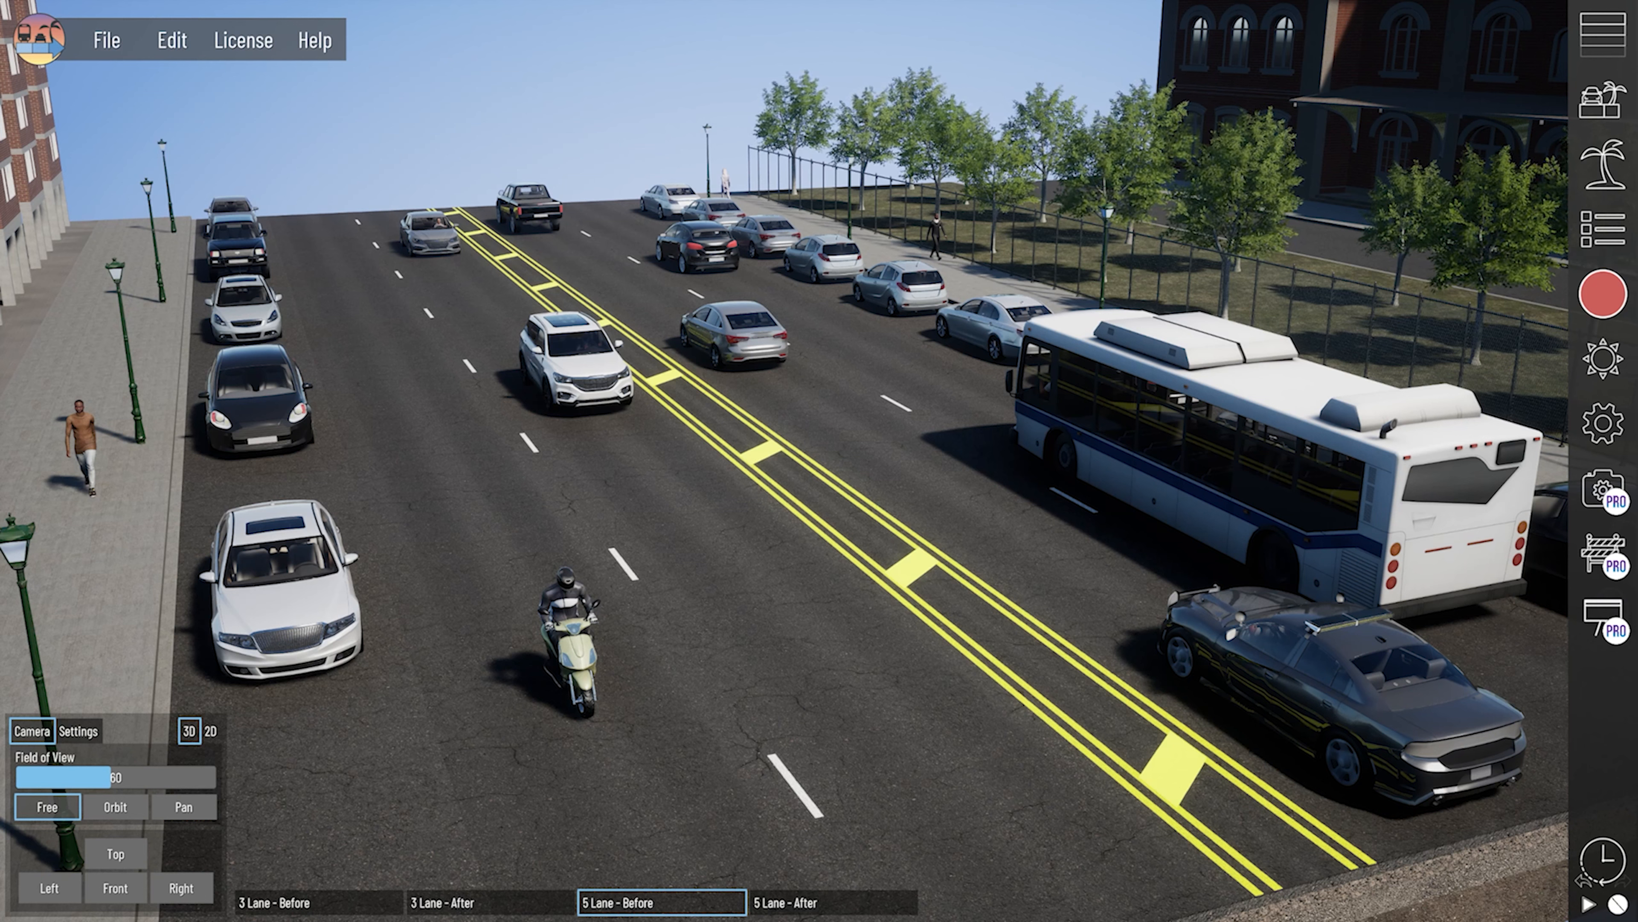
click(1588, 905)
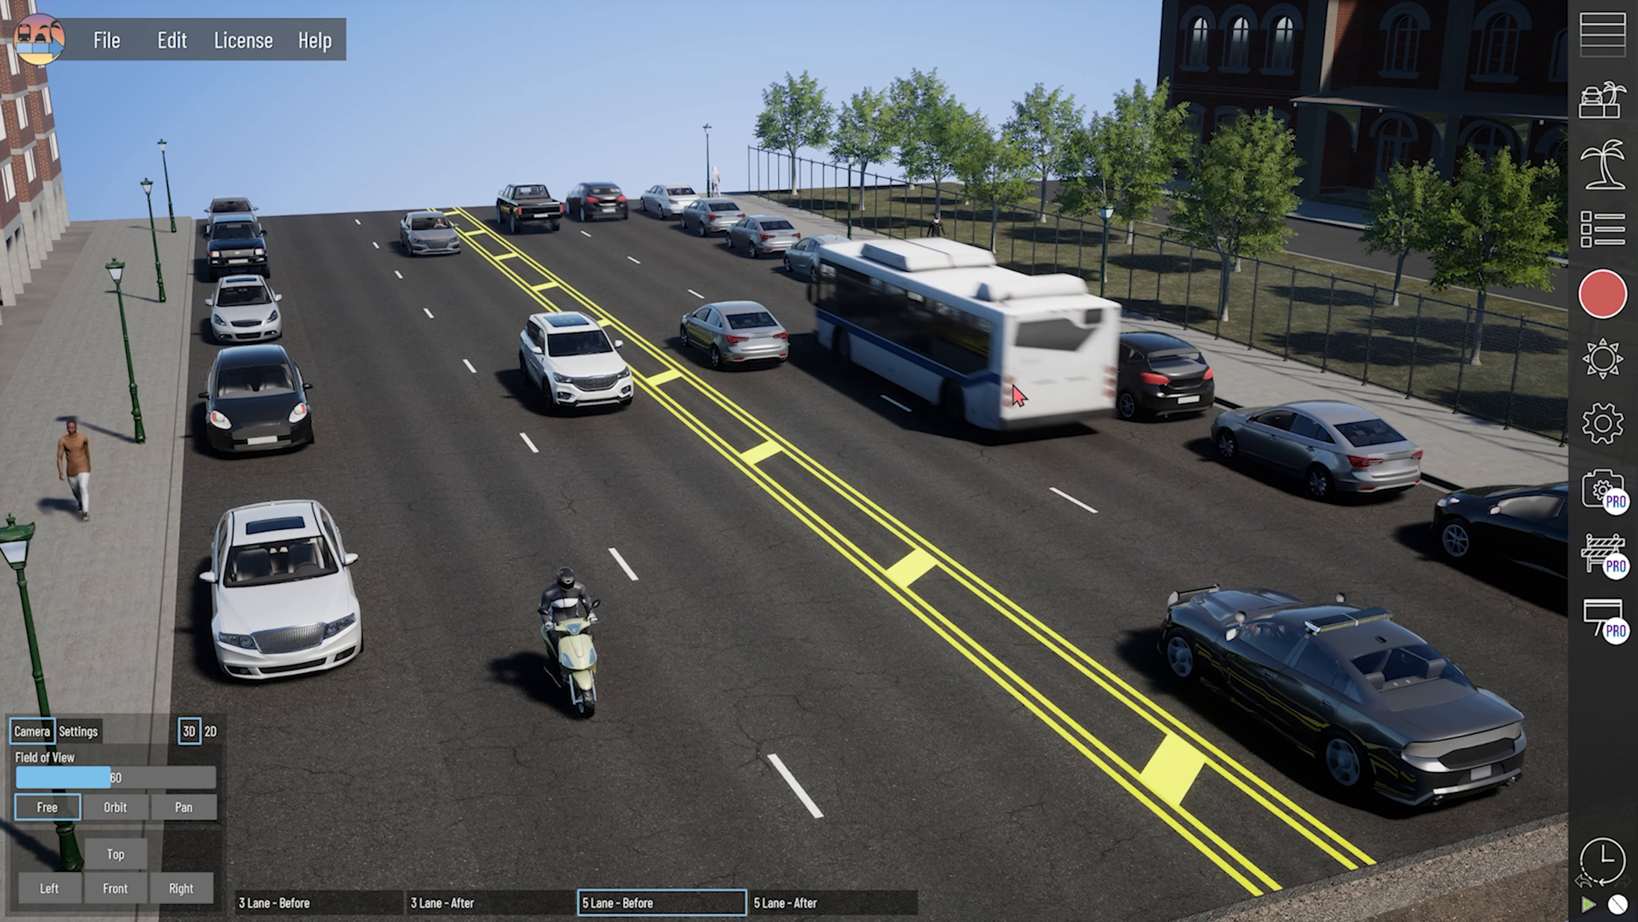
- Release and re-pause the traffic of the backward and forward lanes beside the median to catch the vehicles in new positions
click(922, 584)
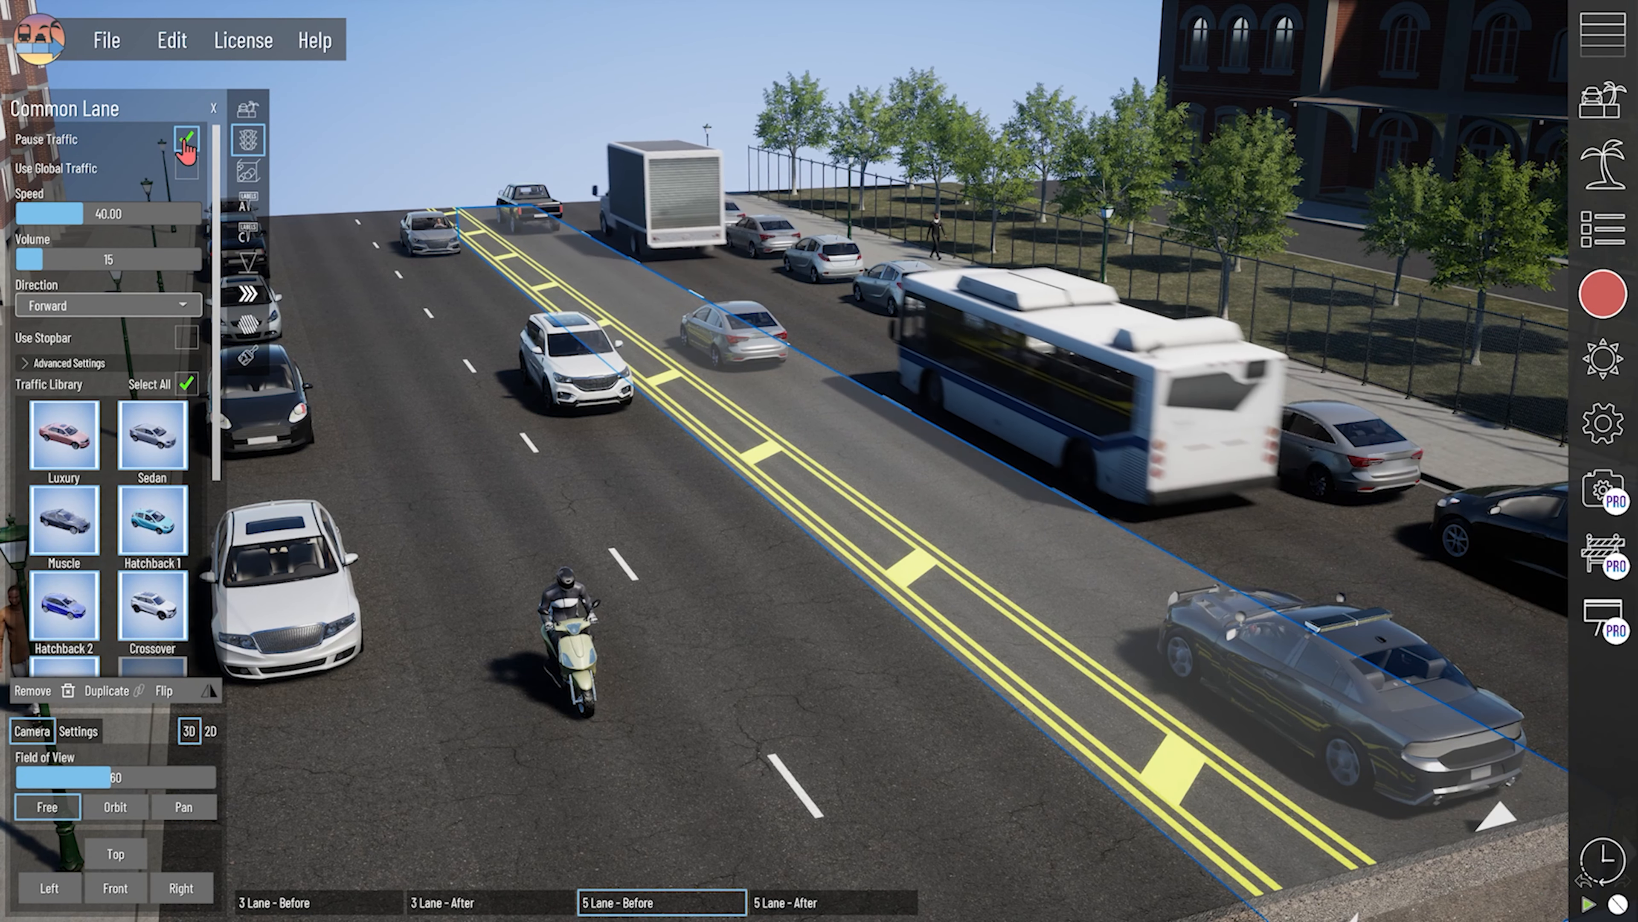
click(731, 549)
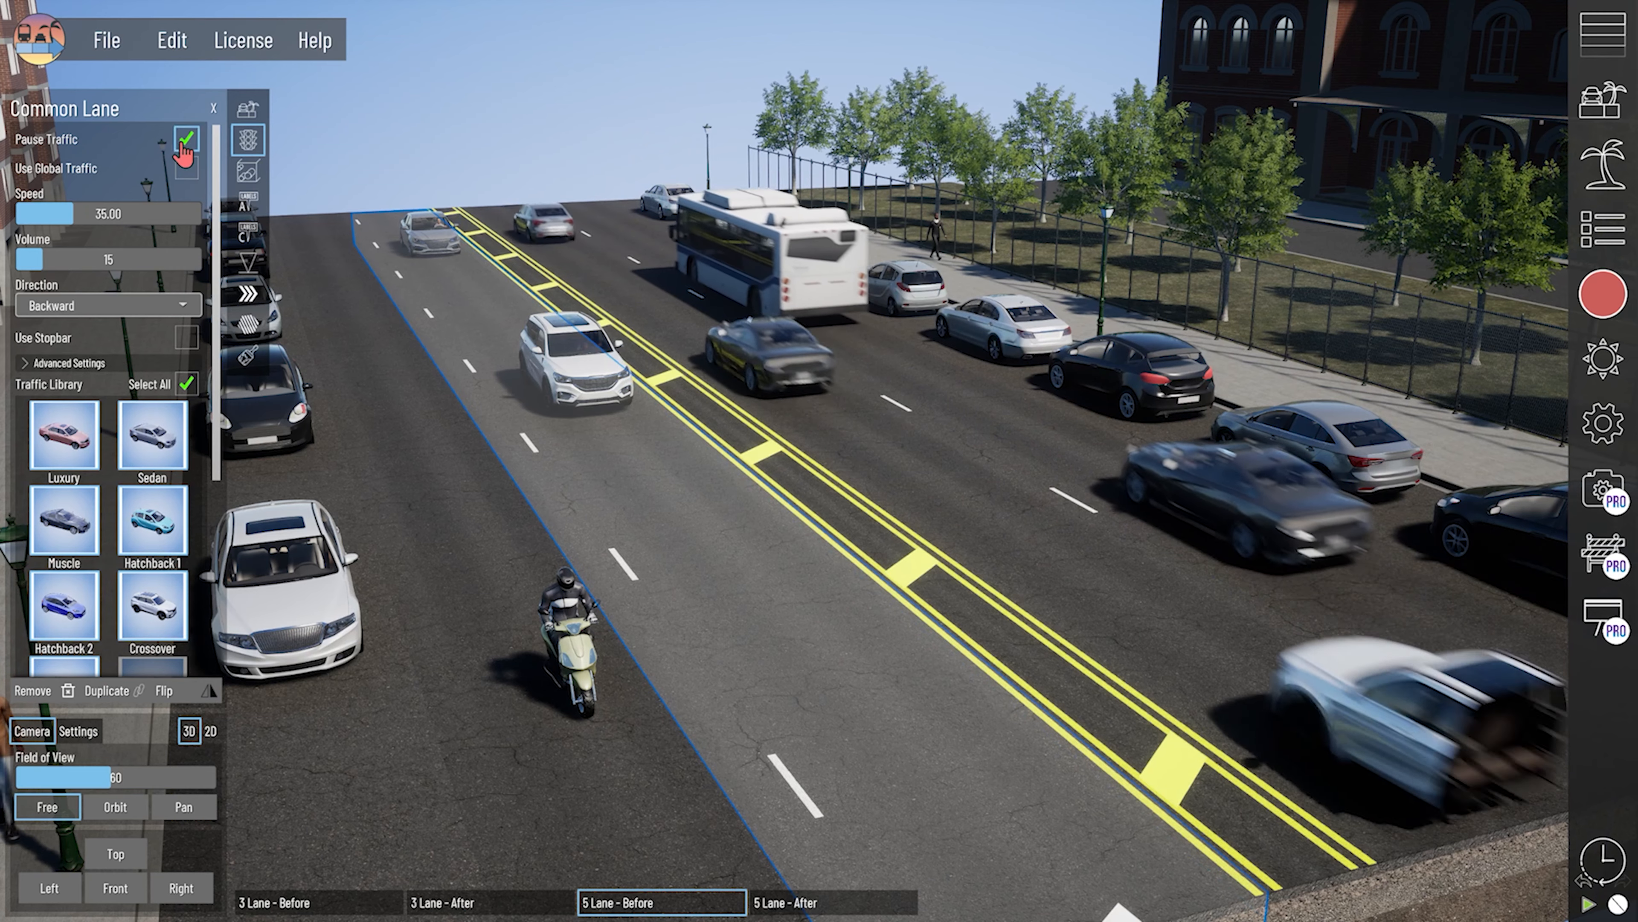
click(187, 138)
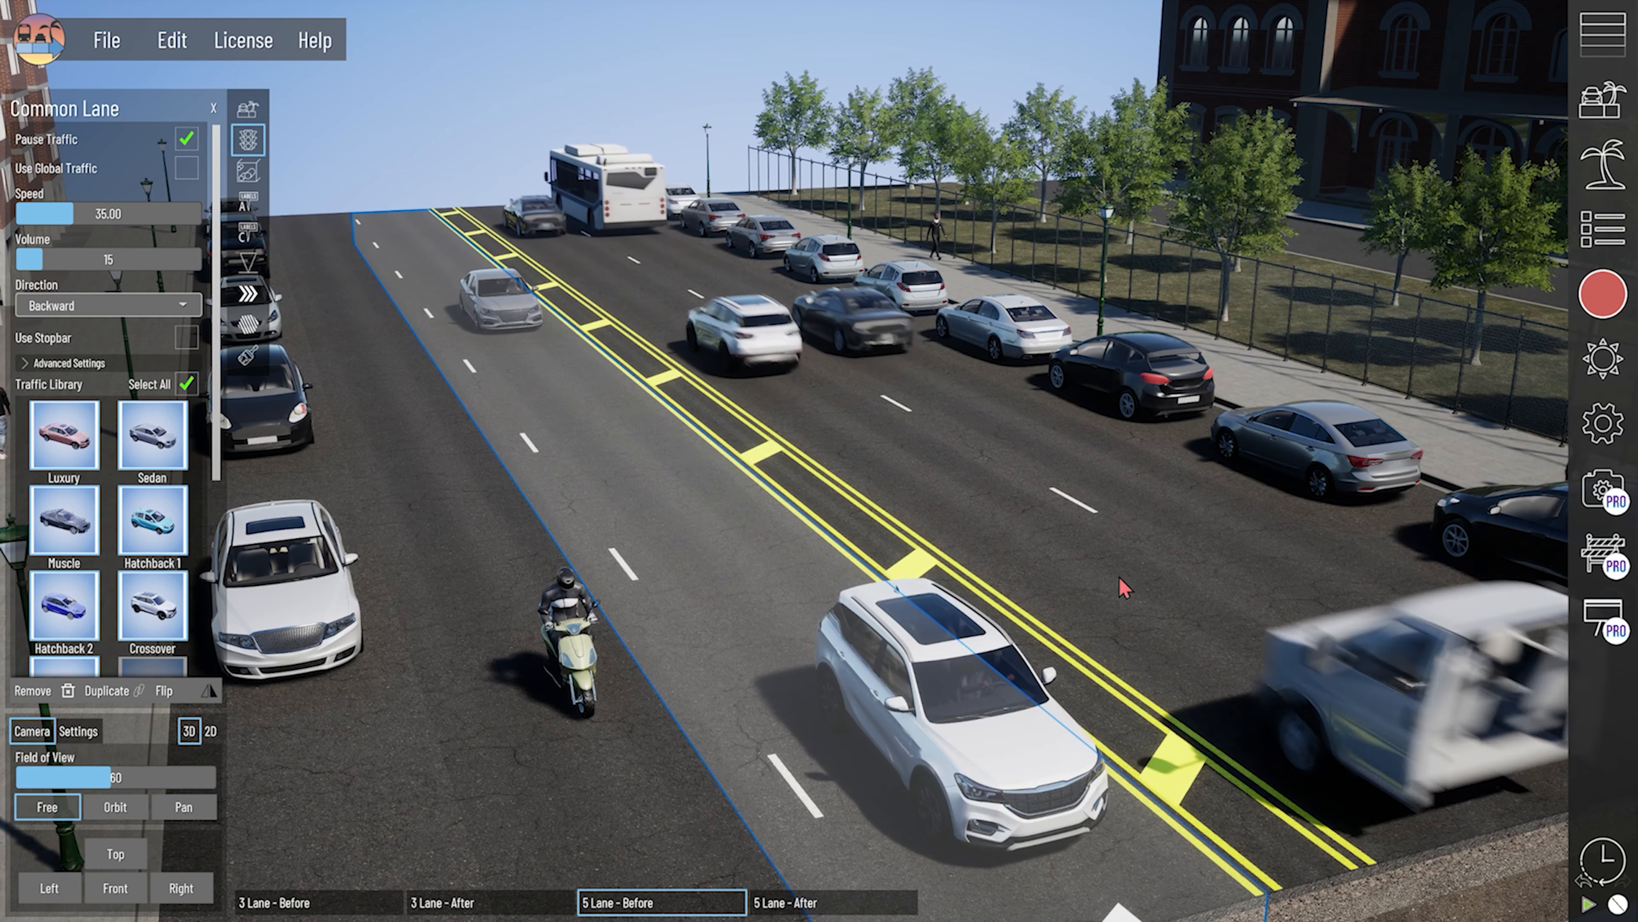
click(1152, 623)
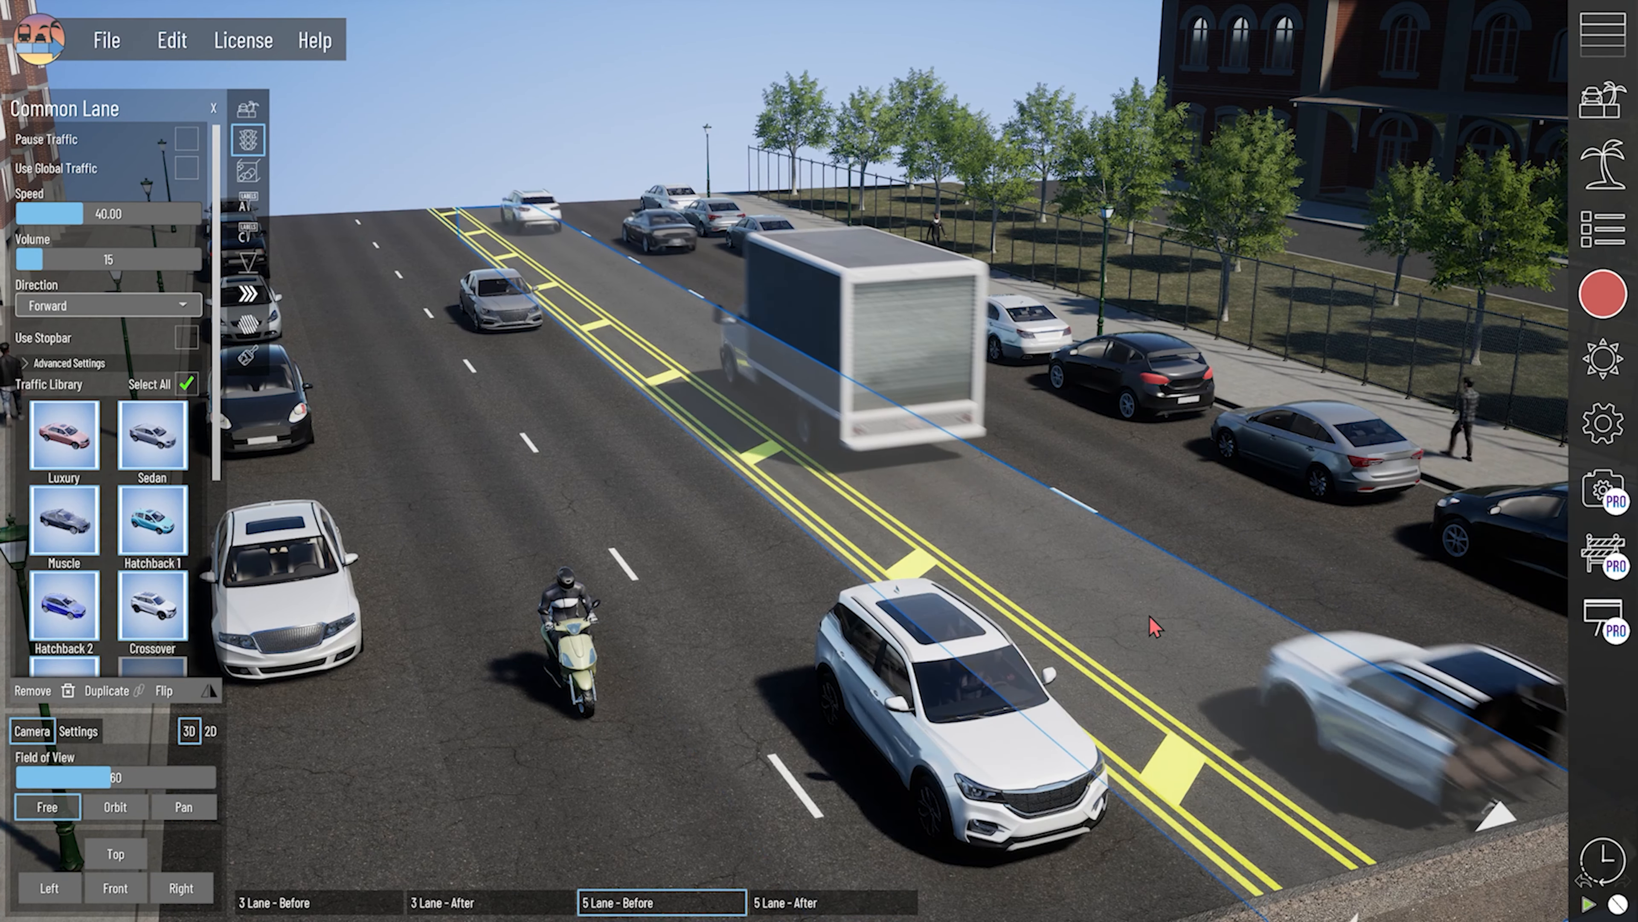
click(186, 138)
click(1090, 603)
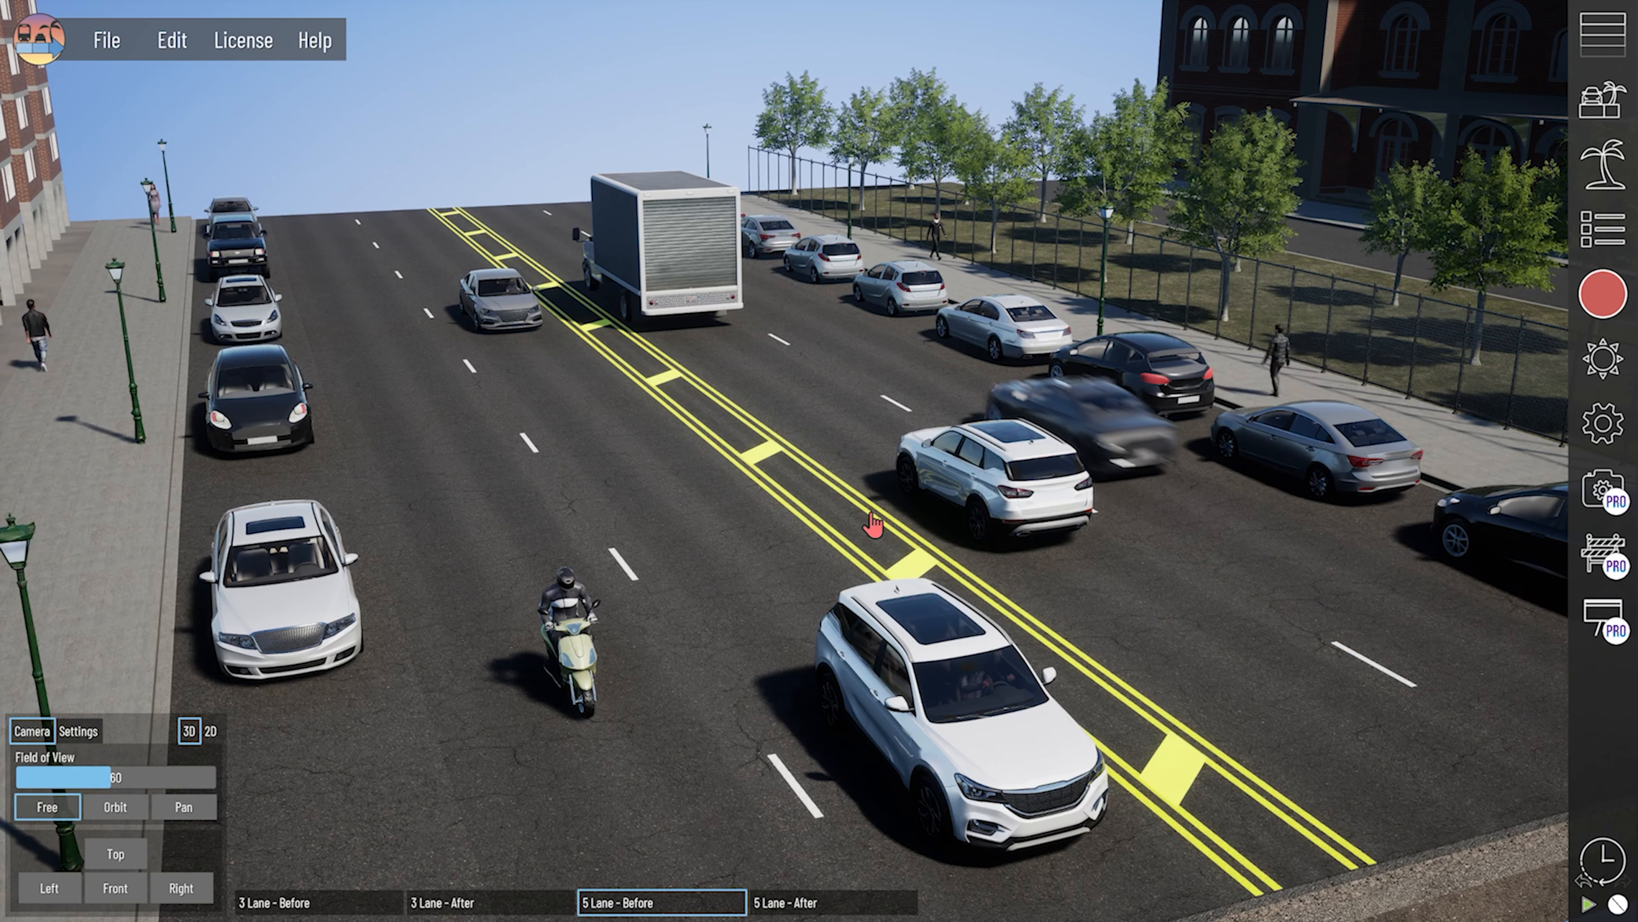
- Switch to 5 Lane - After and back to 5 Lane - Before, and release the paused traffic of its travel lanes
click(829, 902)
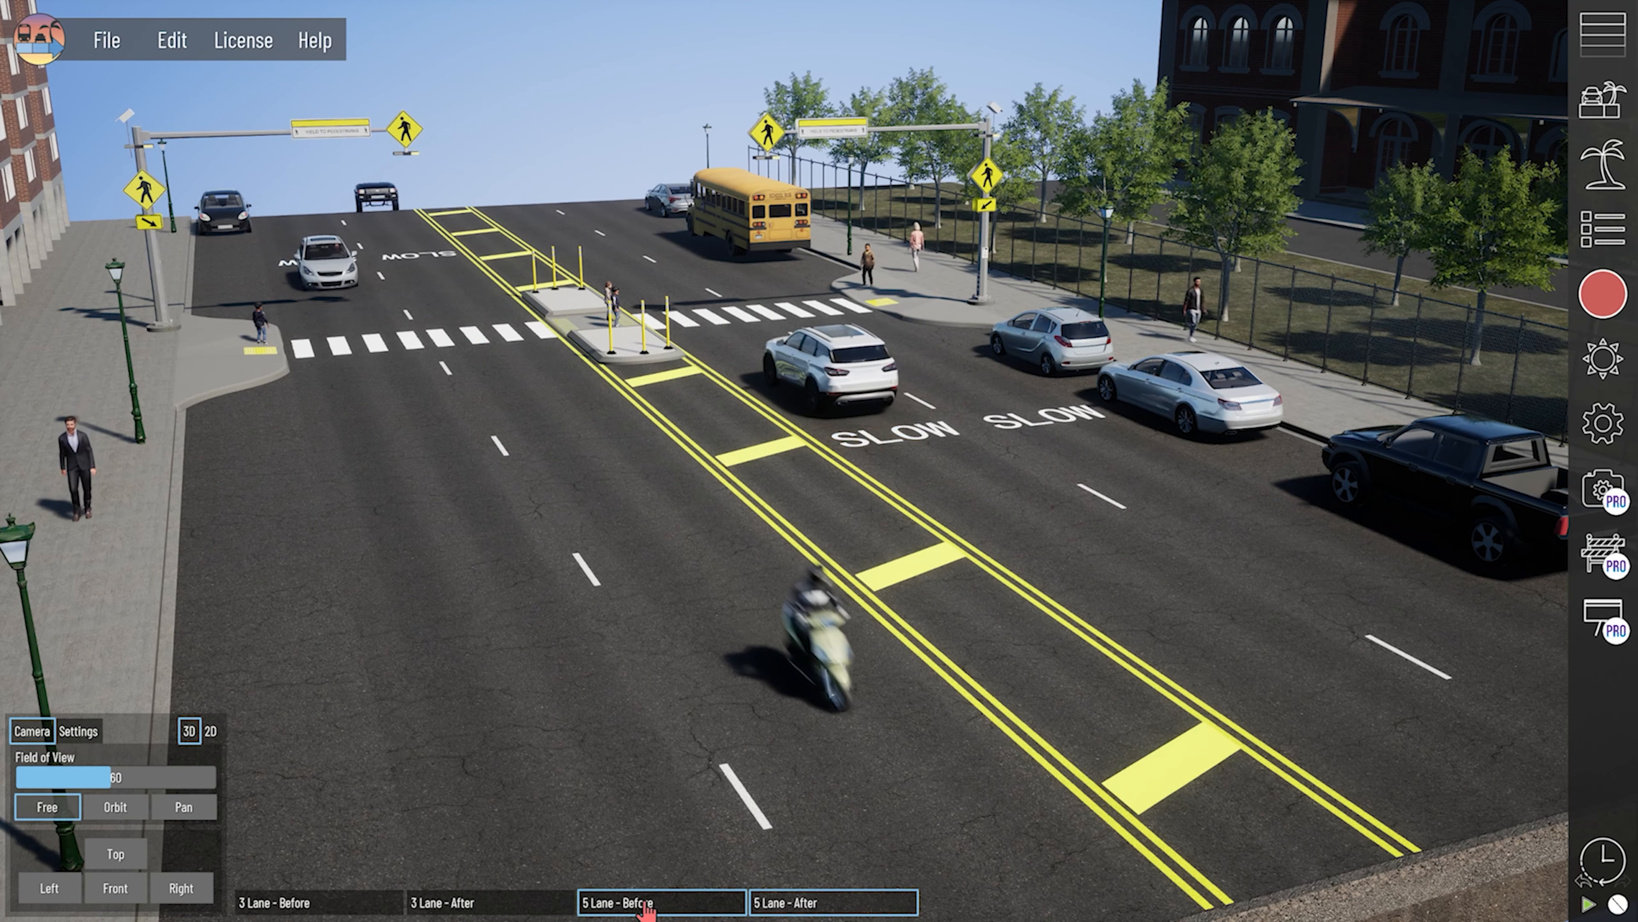
click(668, 906)
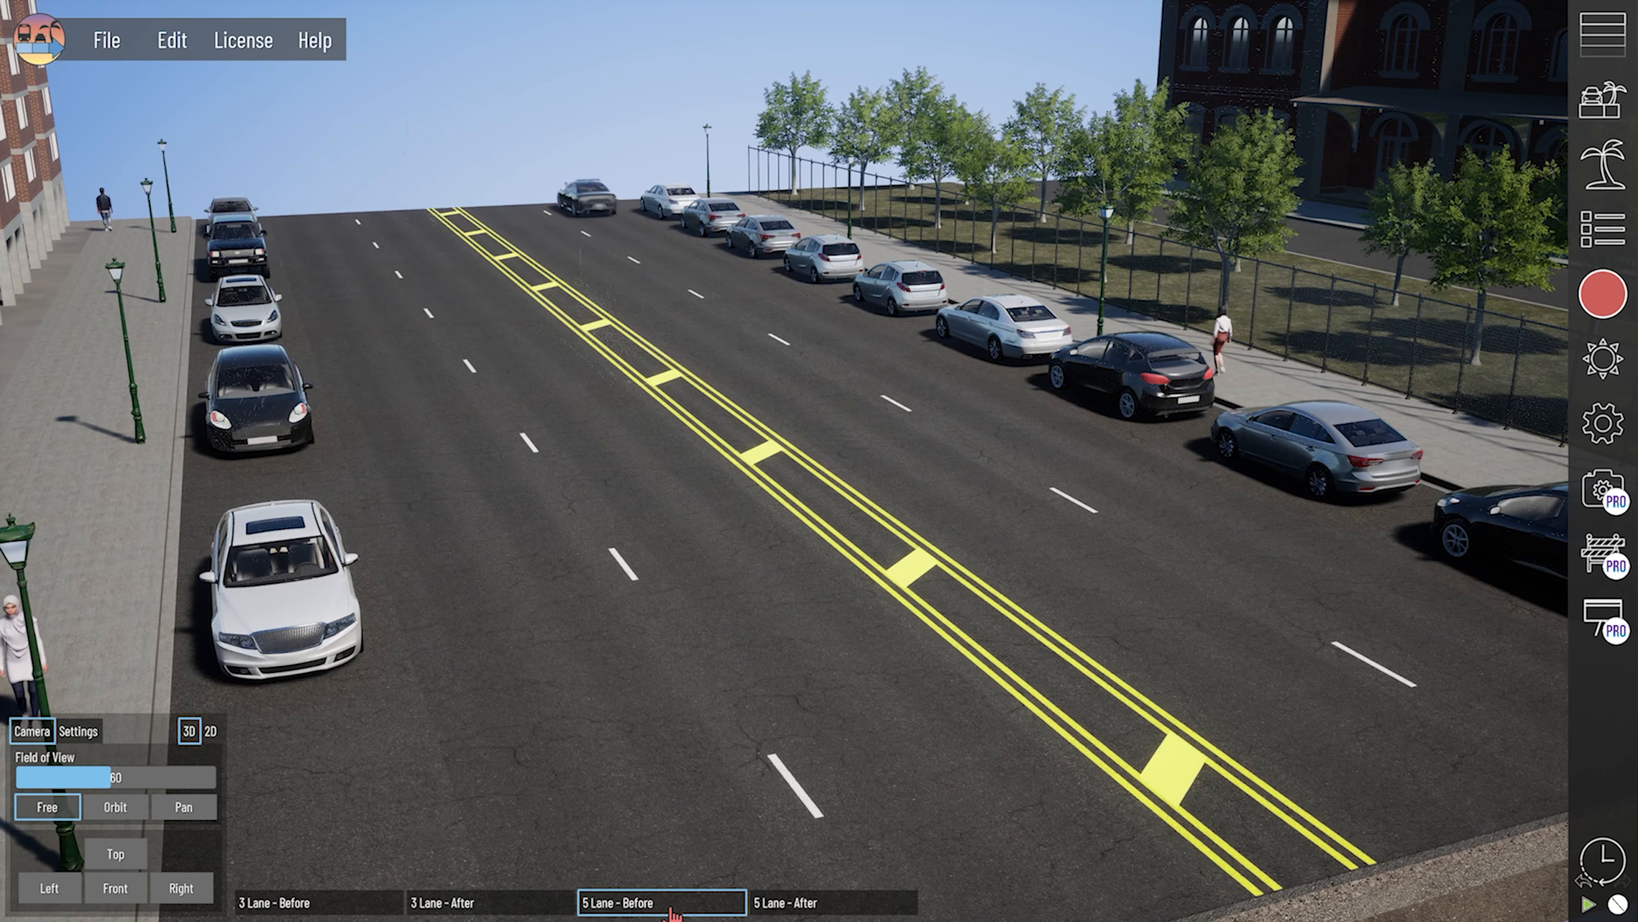
click(477, 470)
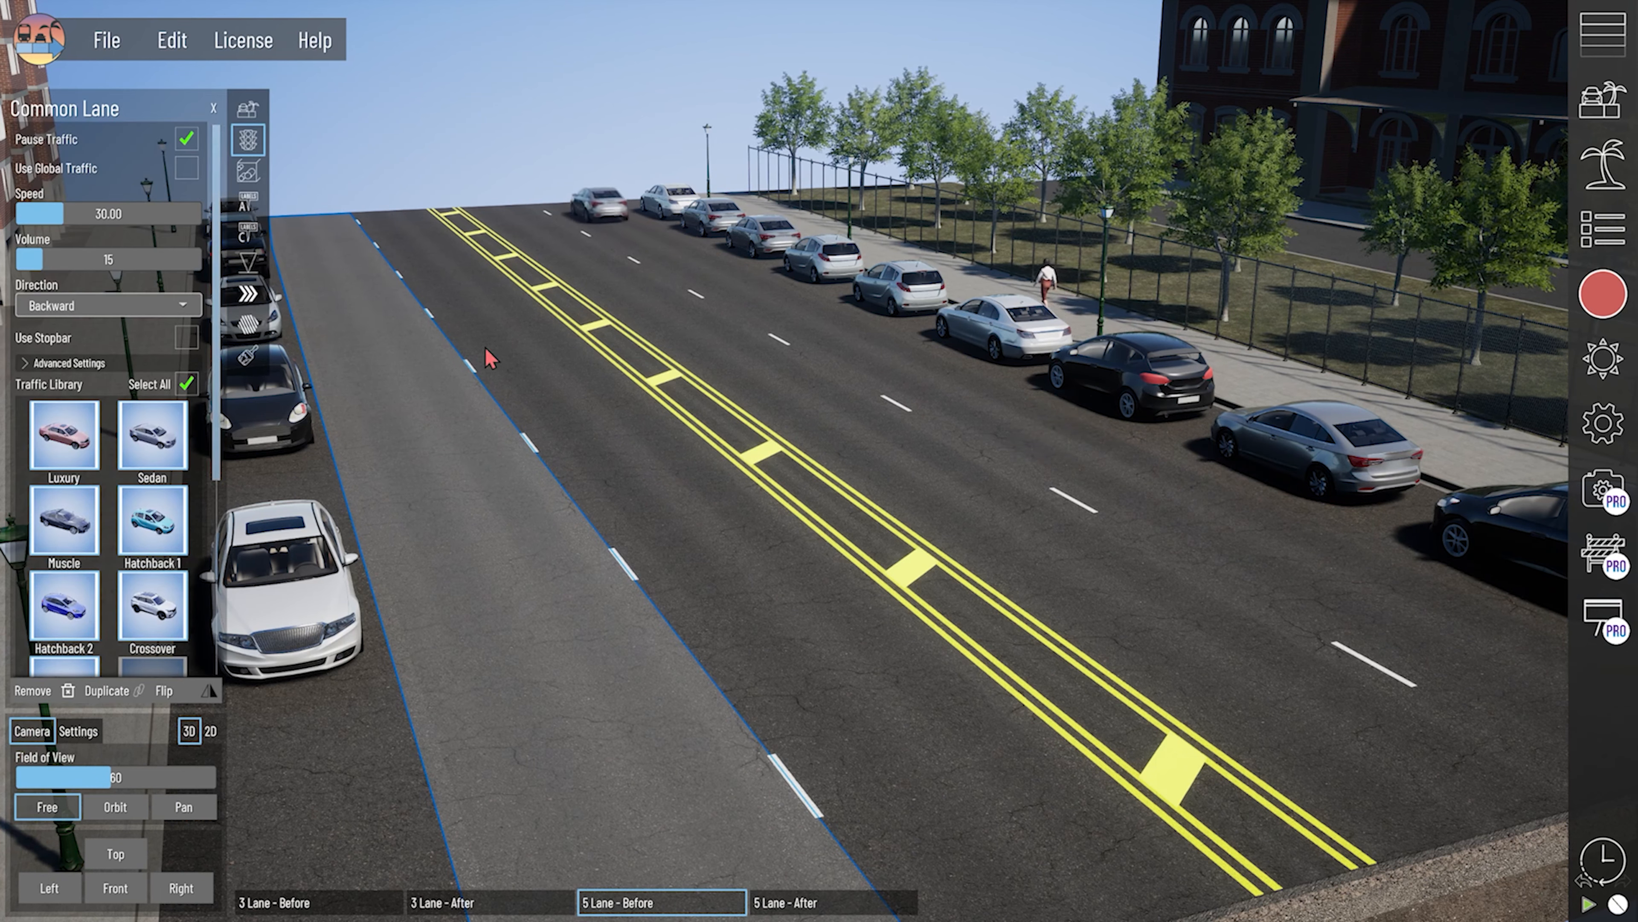
click(578, 439)
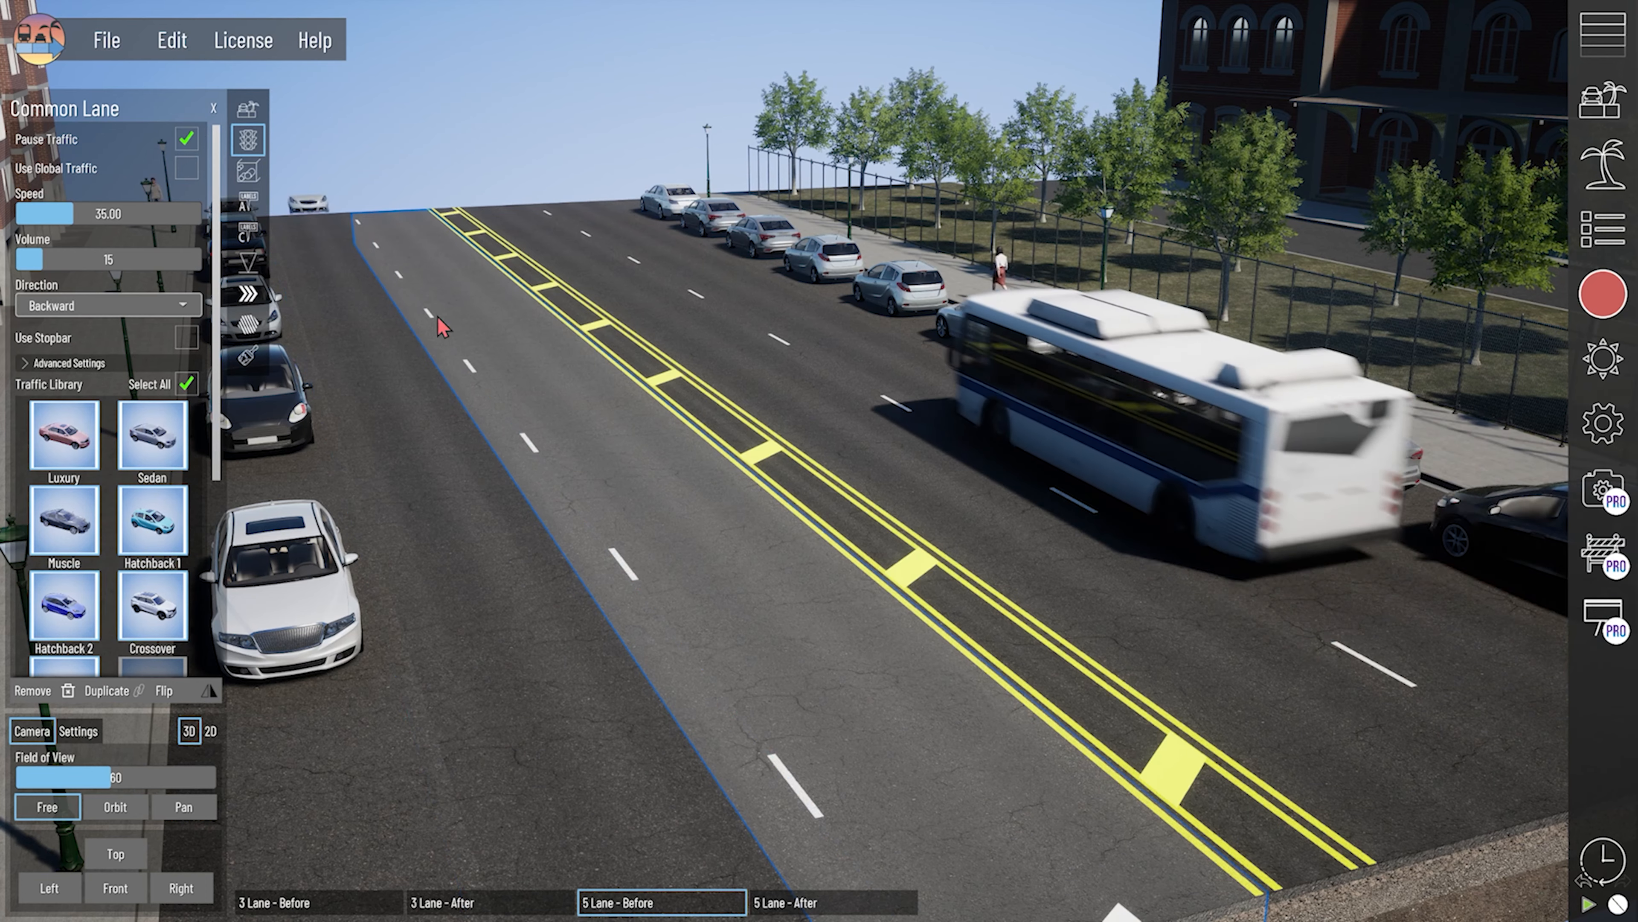
click(881, 469)
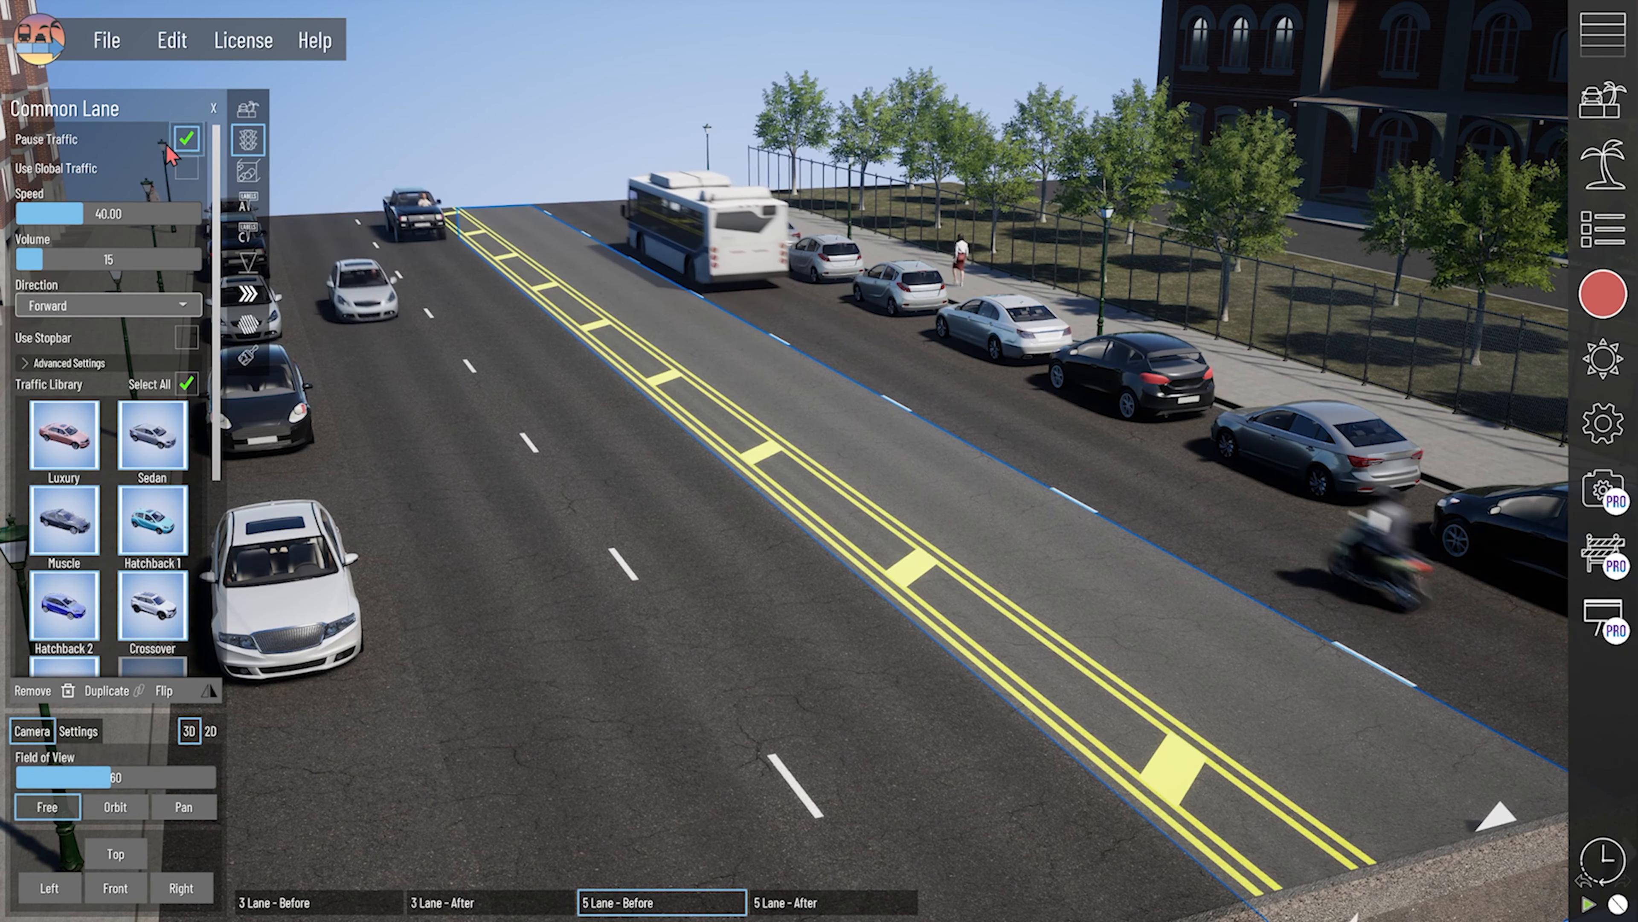
click(488, 128)
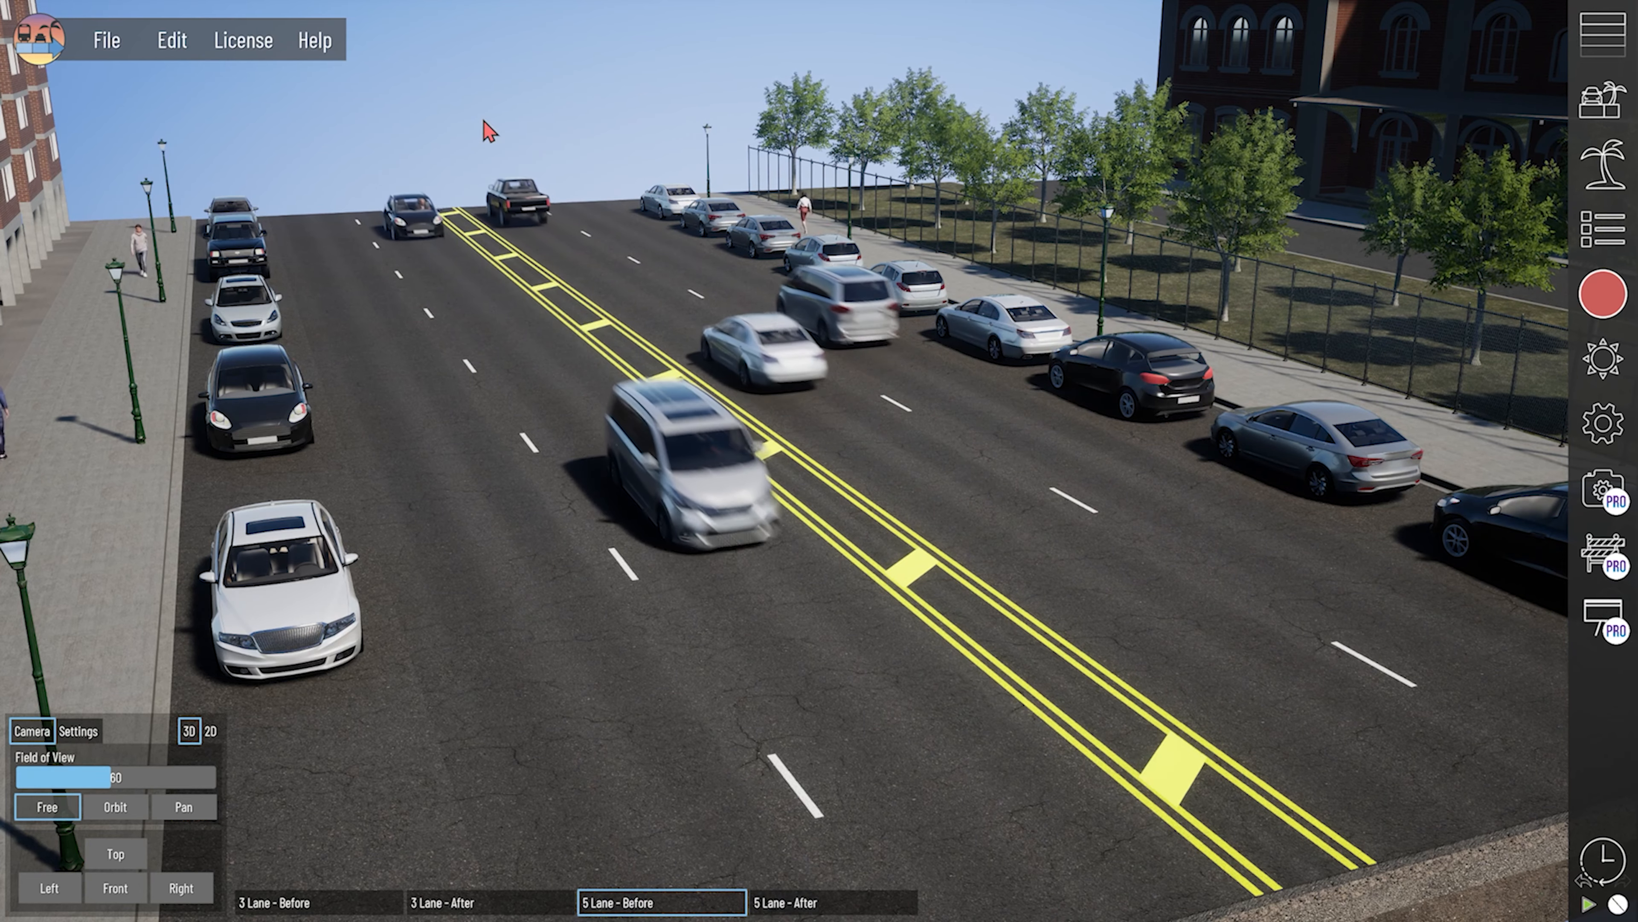
- Clear the moving traffic and, using an asset search for static, place a pickup truck, a school bus and two Static Vehicles on the lanes
click(1588, 904)
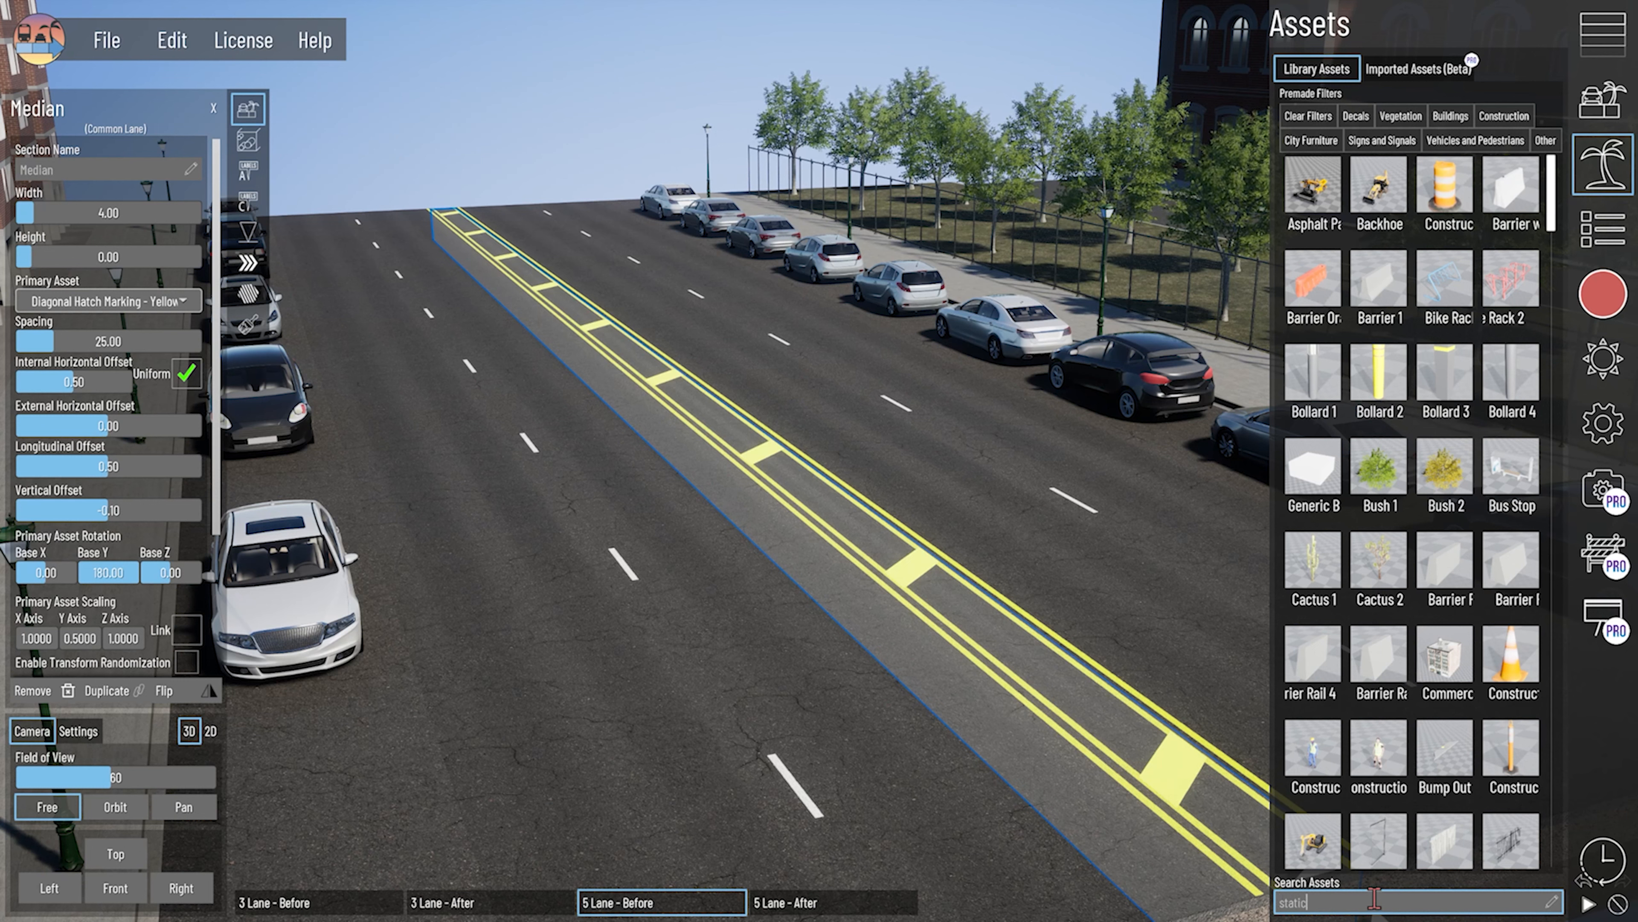
key(Return)
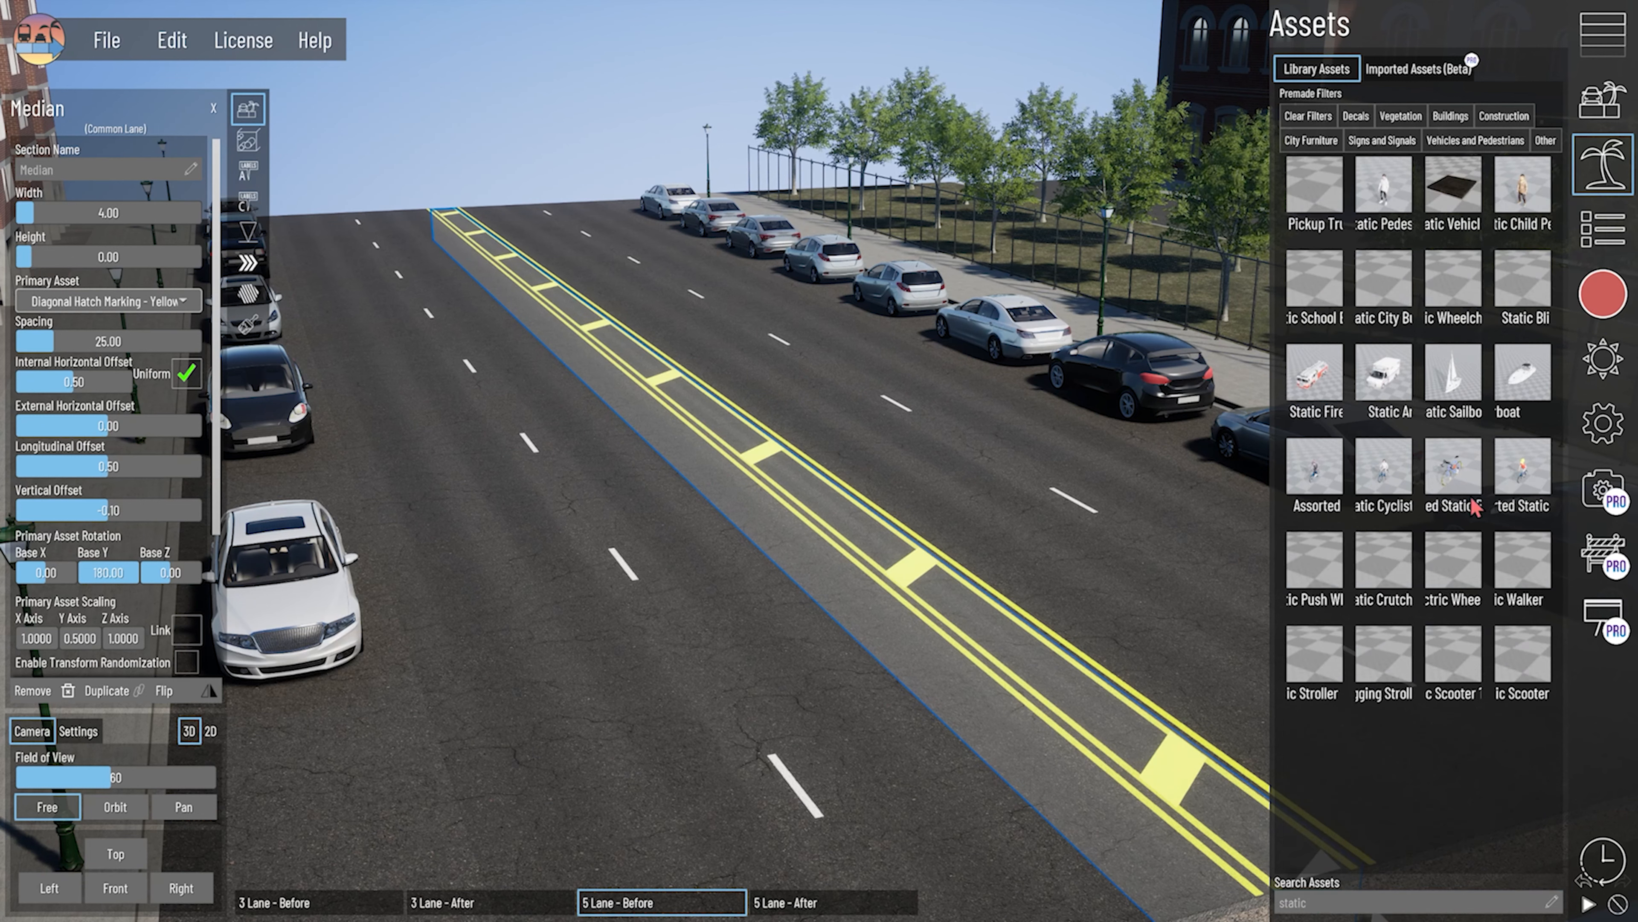
drag(1324, 194, 387, 316)
drag(1303, 291, 888, 462)
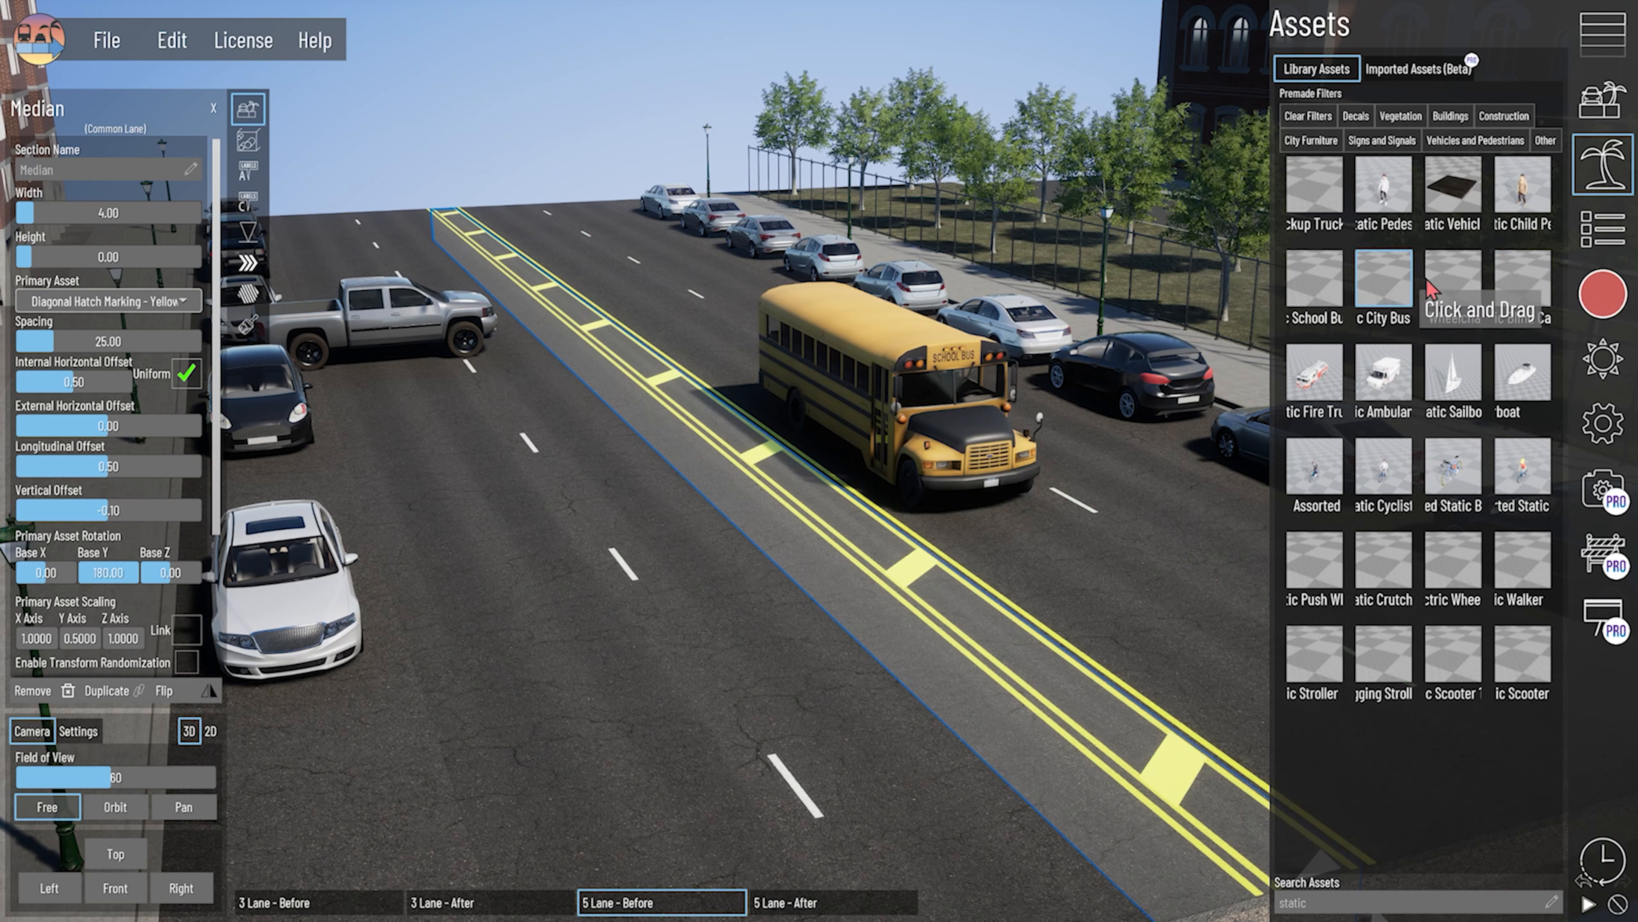
drag(1453, 191, 583, 677)
drag(1464, 217, 573, 535)
- Rotate the static black pickup in the backward lane beside the median to 180 about Z
click(689, 520)
click(629, 476)
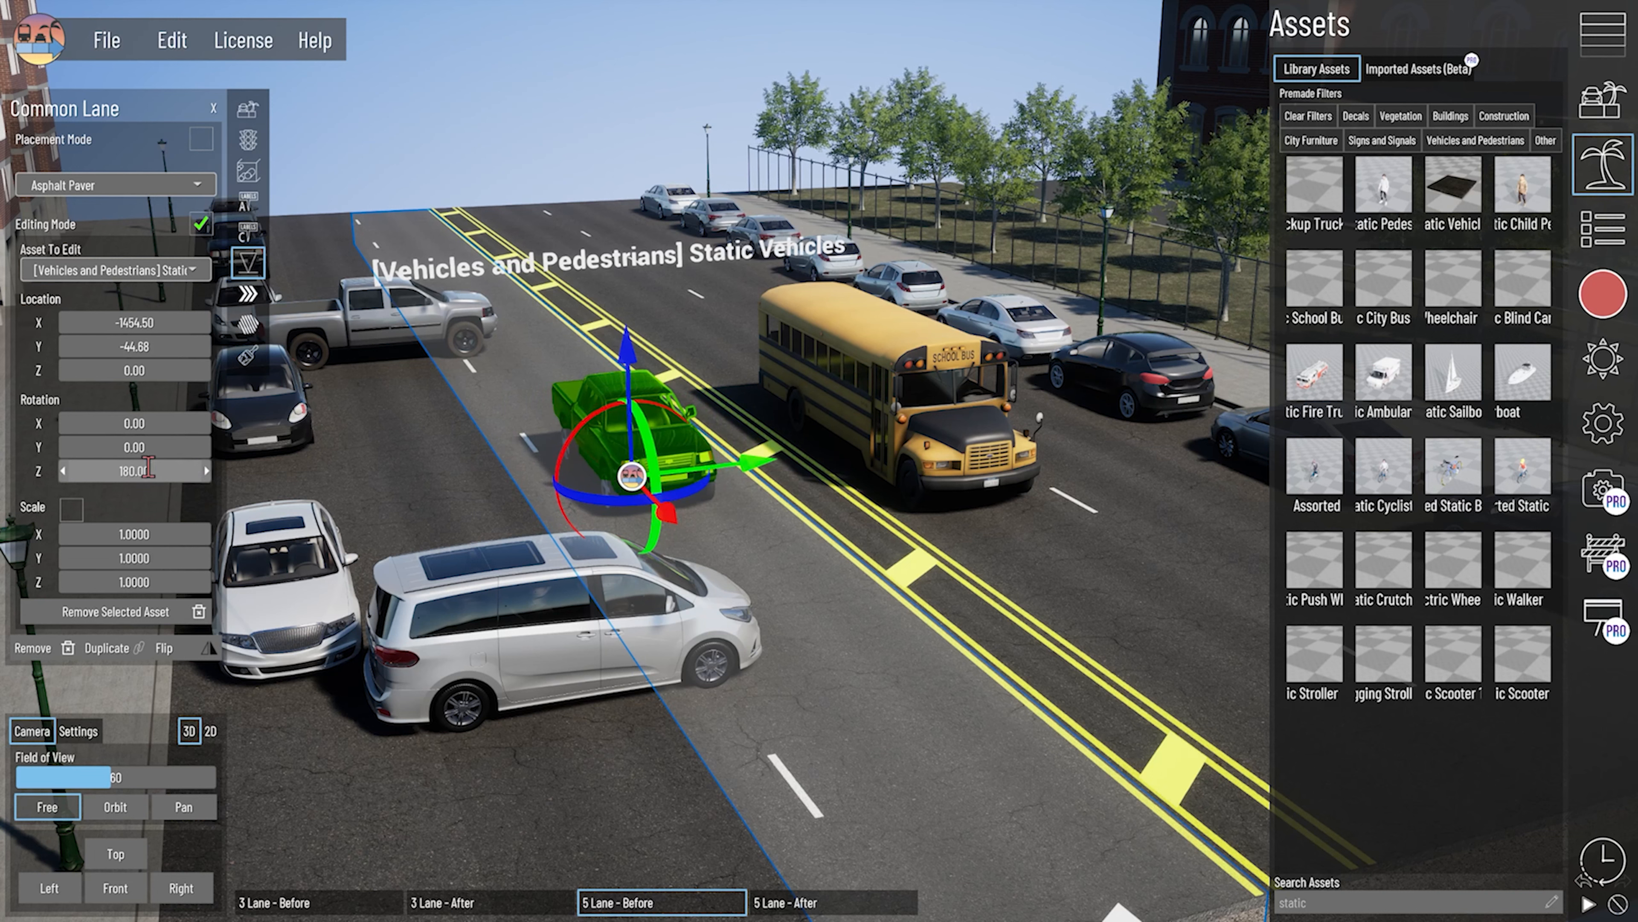
click(561, 770)
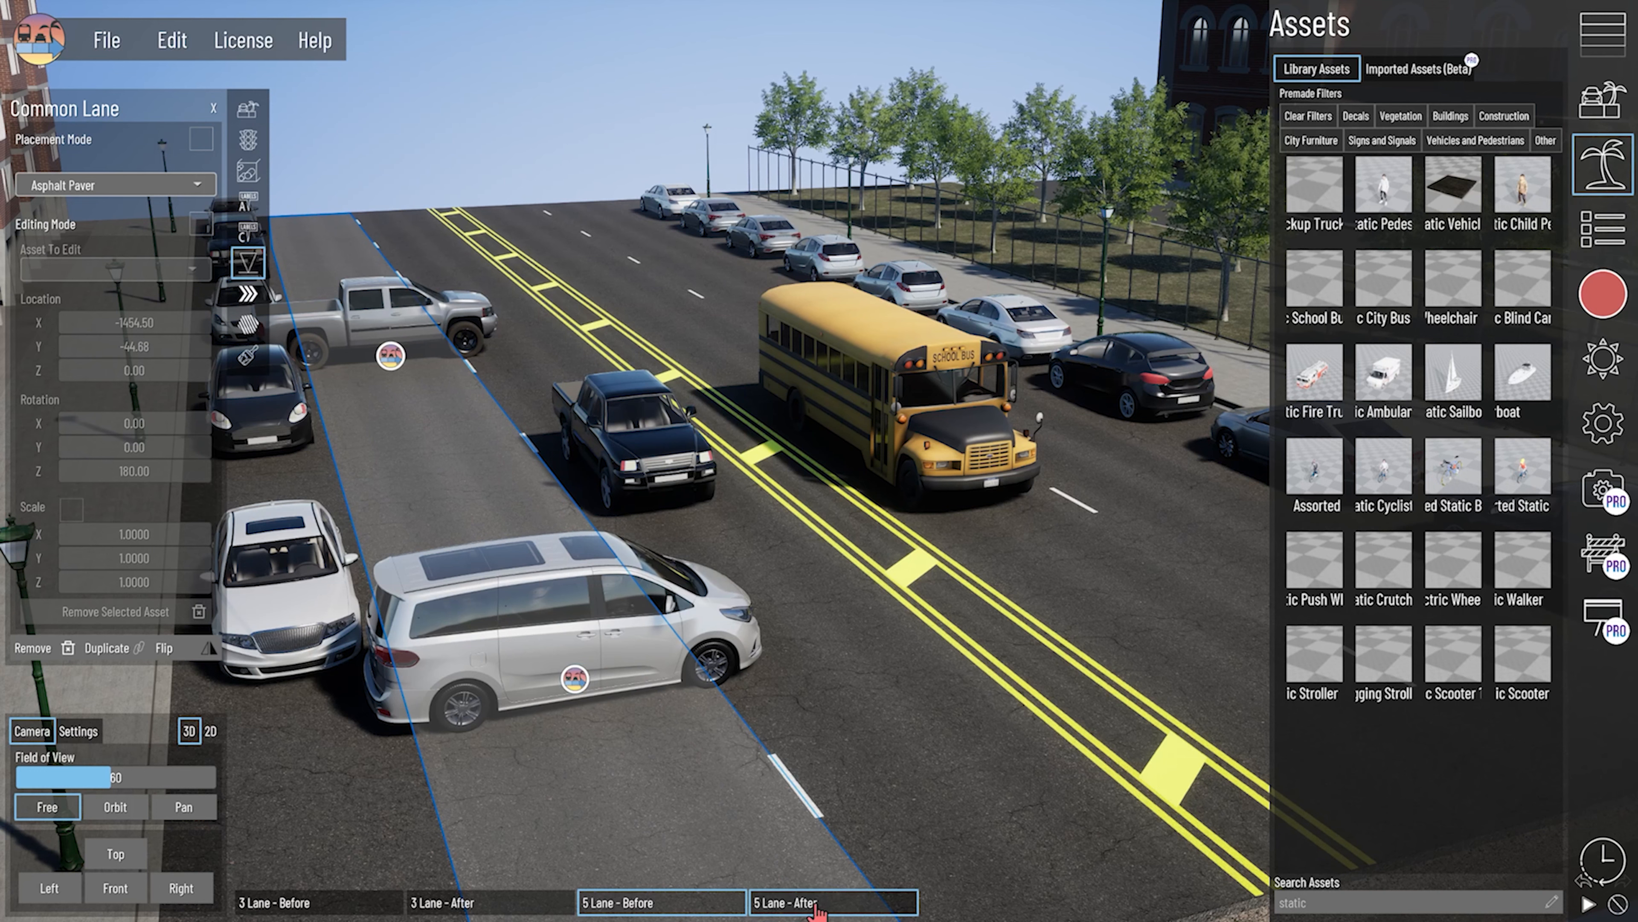
click(673, 903)
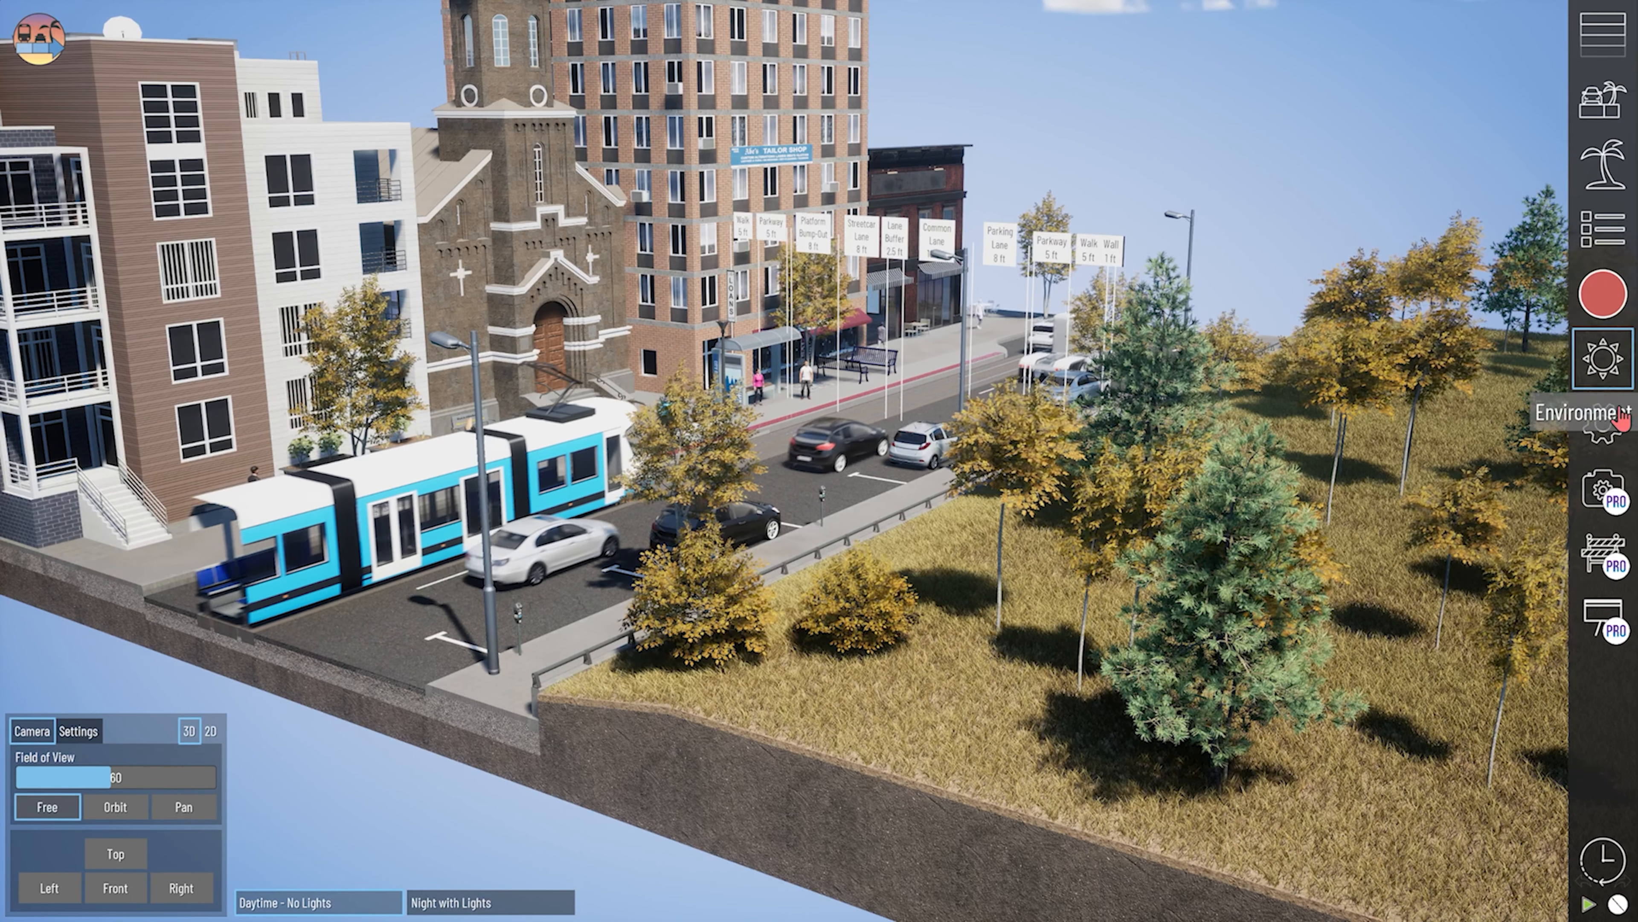
- Set the section length of the streetcar street to 600 ft and apply it
click(1612, 423)
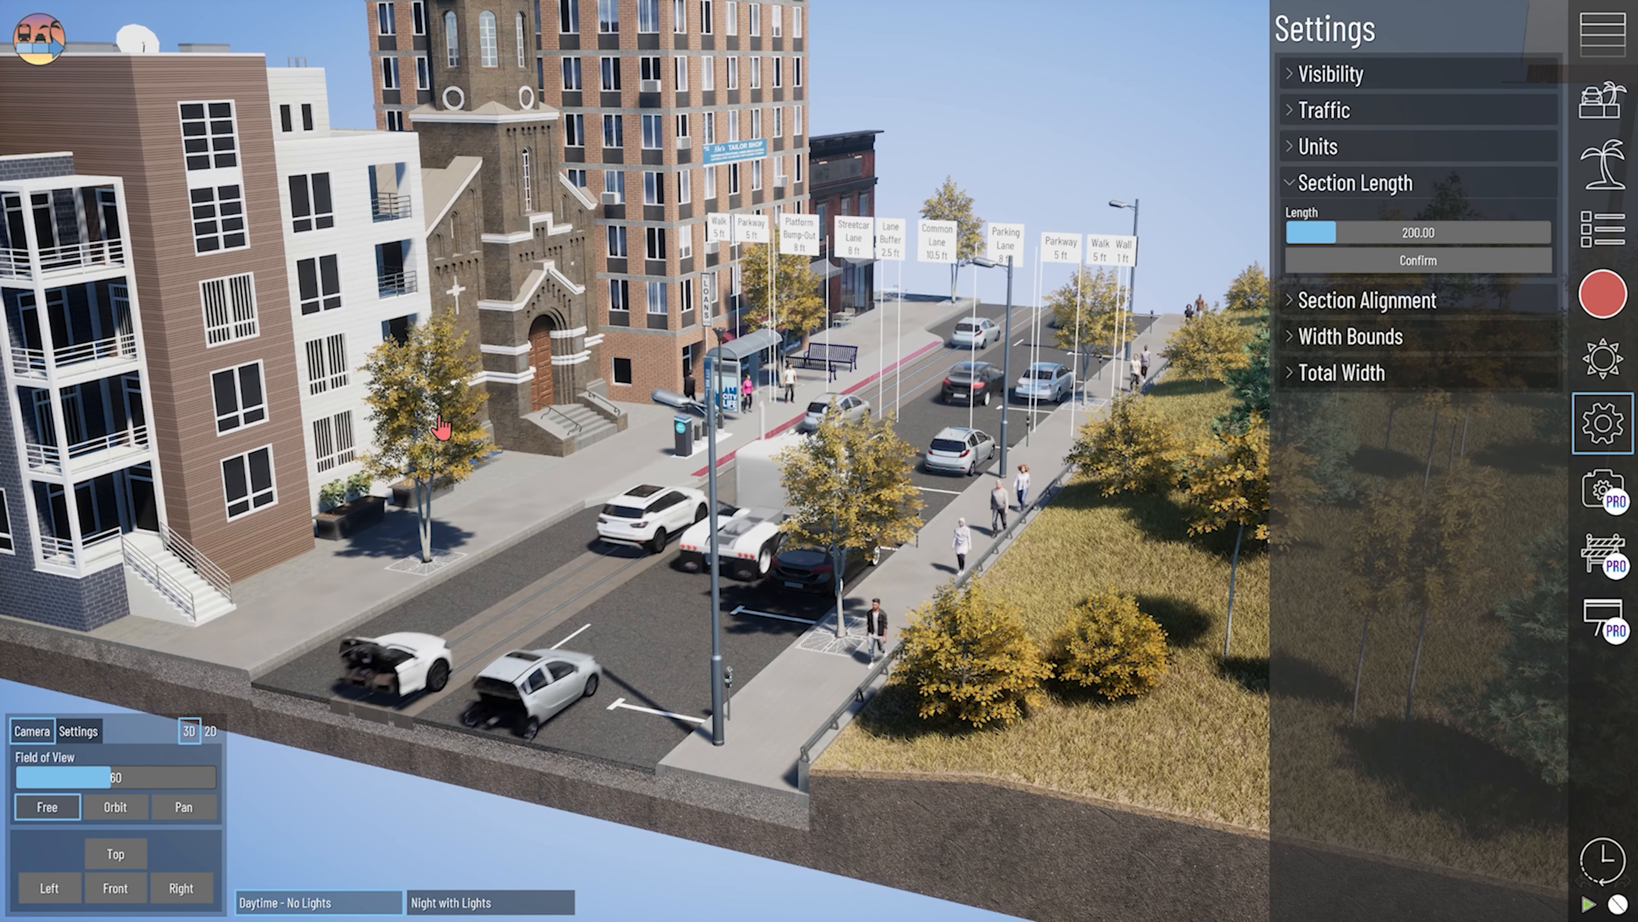
drag(713, 516, 922, 388)
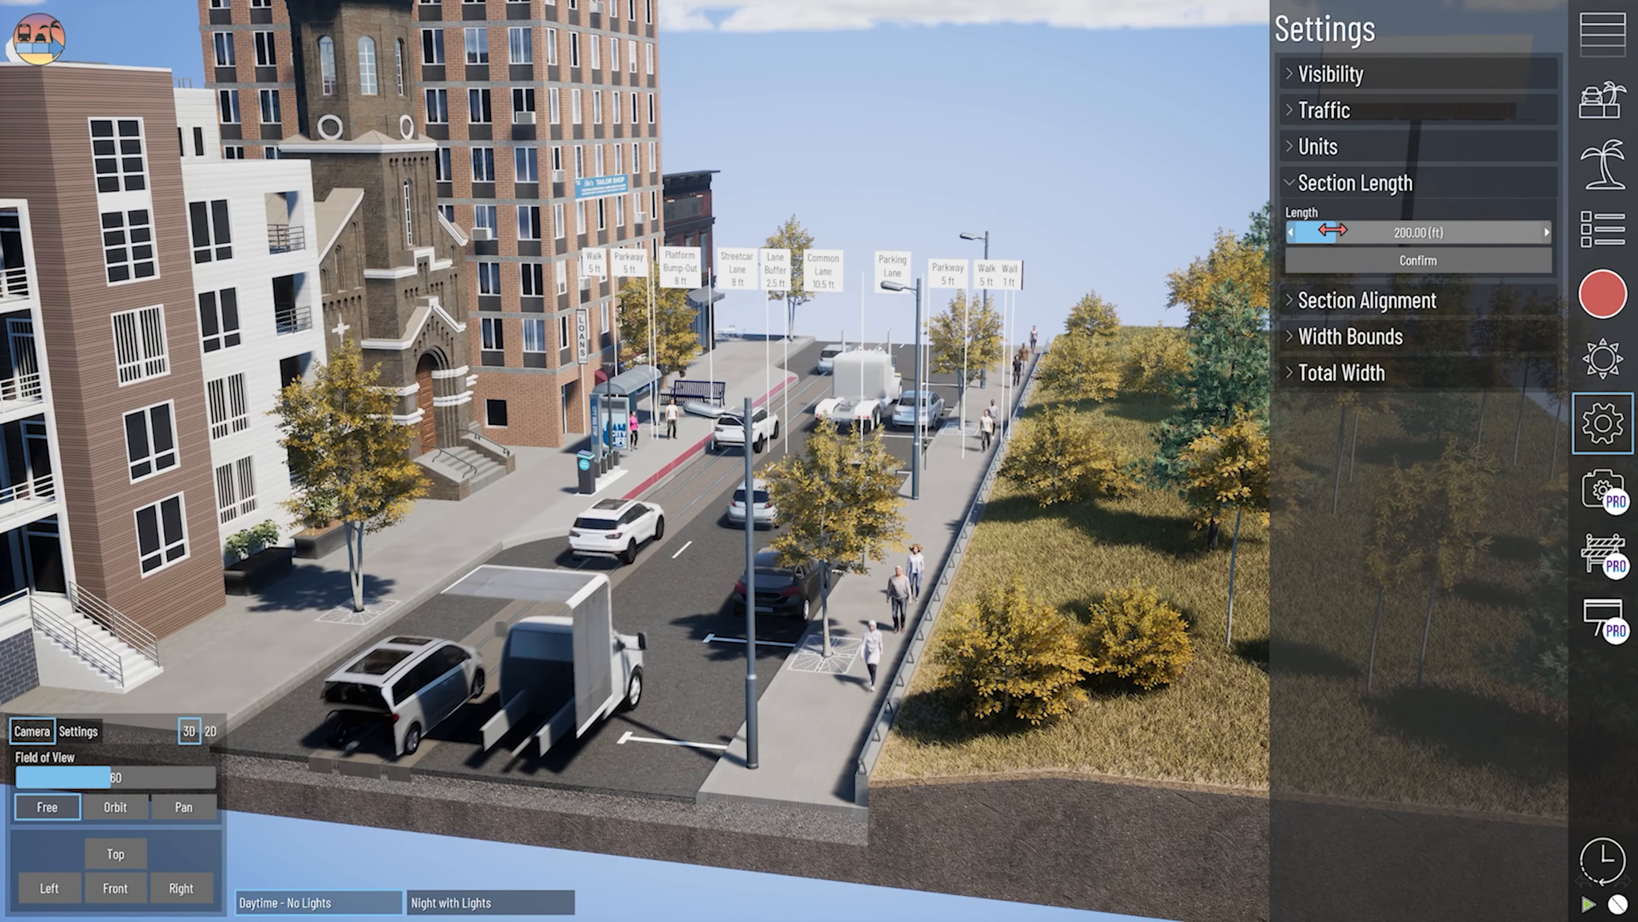
drag(1334, 233, 1443, 233)
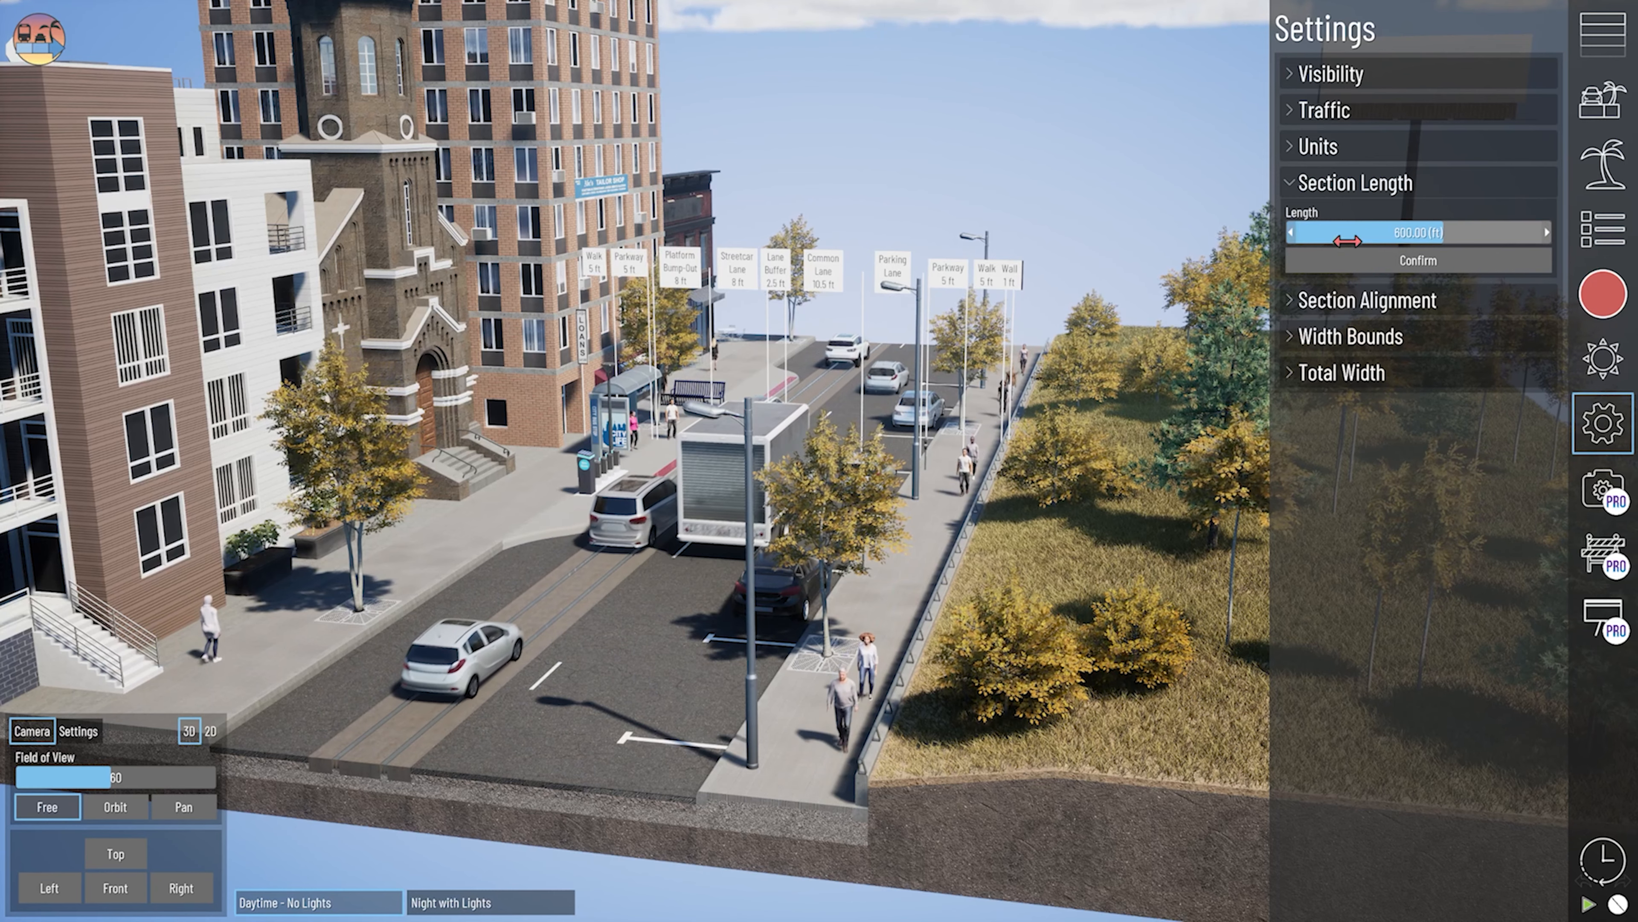
click(1343, 264)
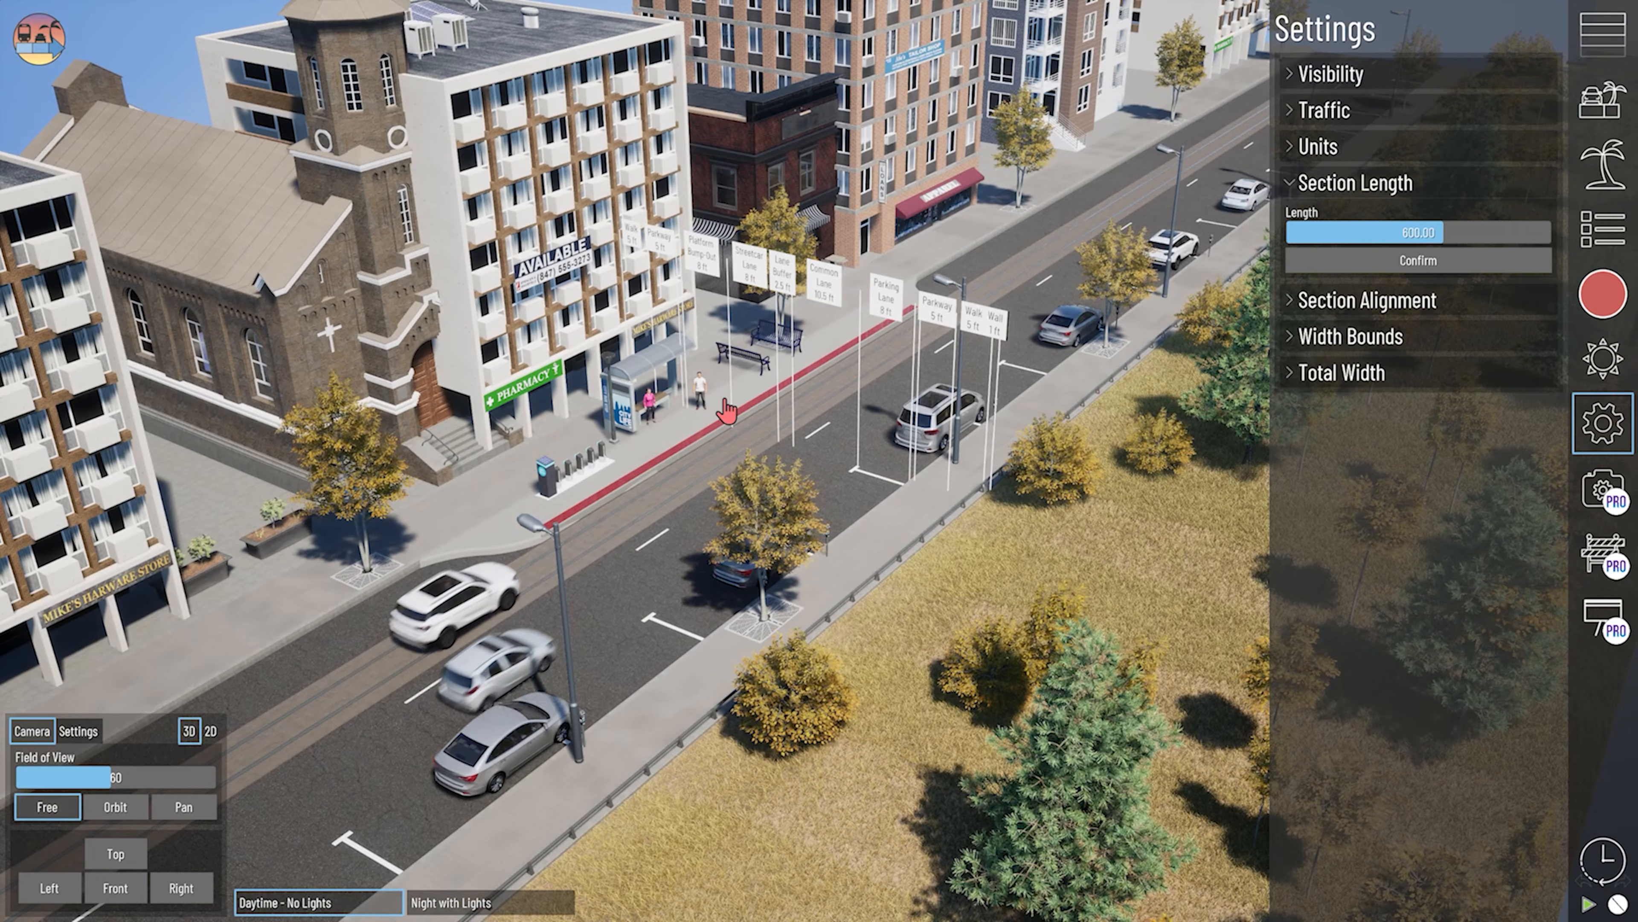
- Select the Buildings Small section along the sidewalk and examine the spacing of its multi-family buildings
middle_drag(725, 400, 595, 473)
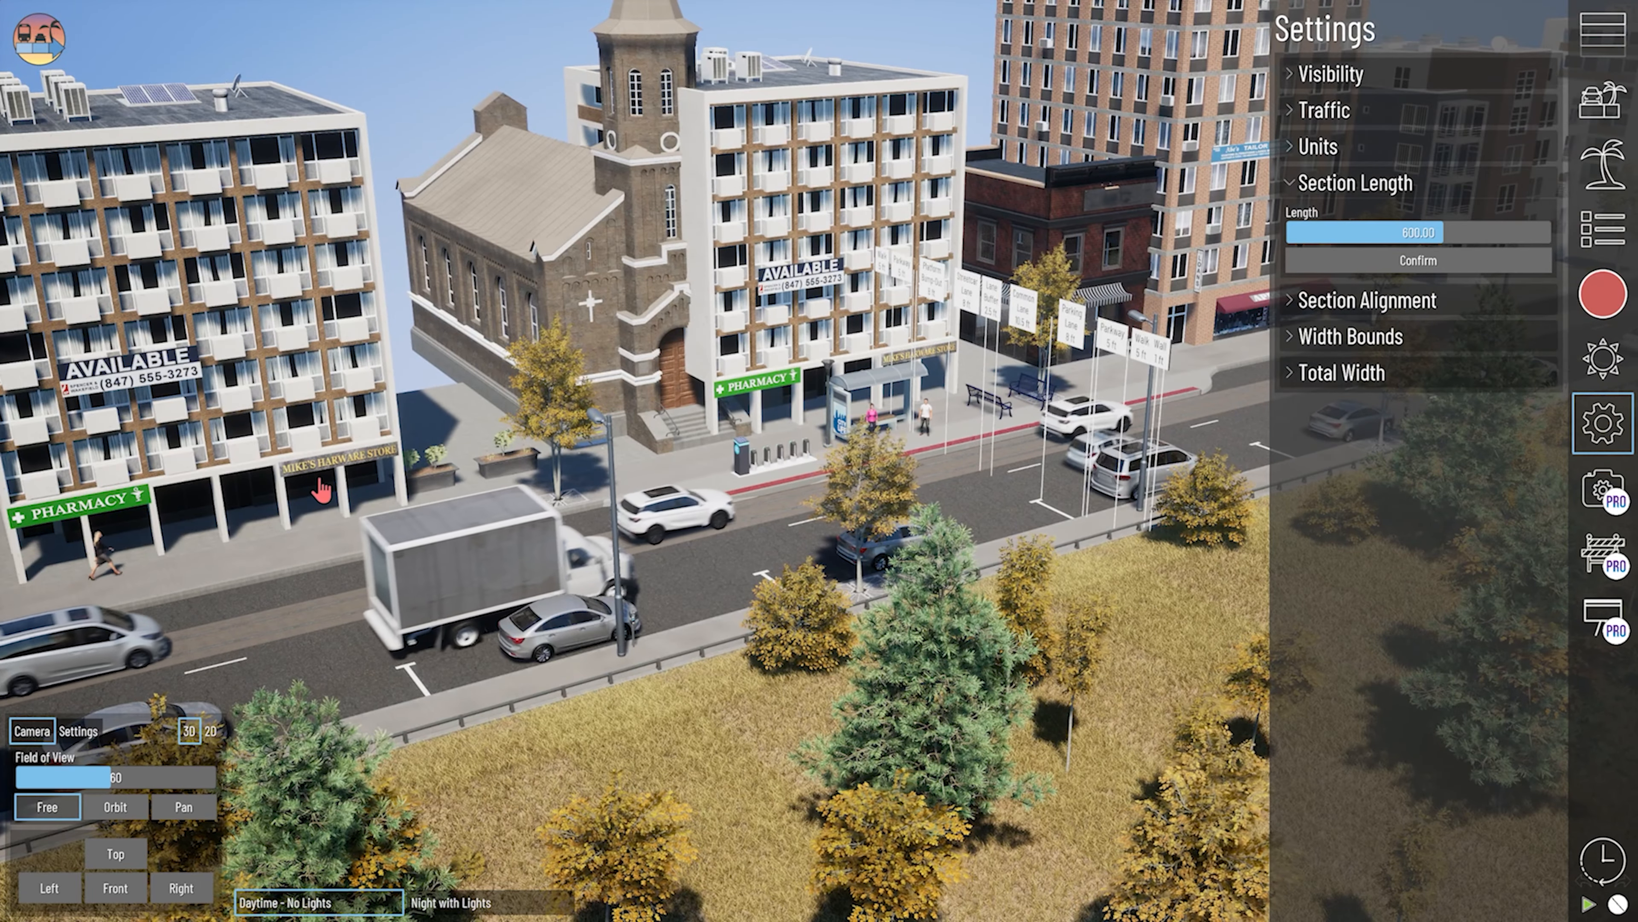
click(320, 491)
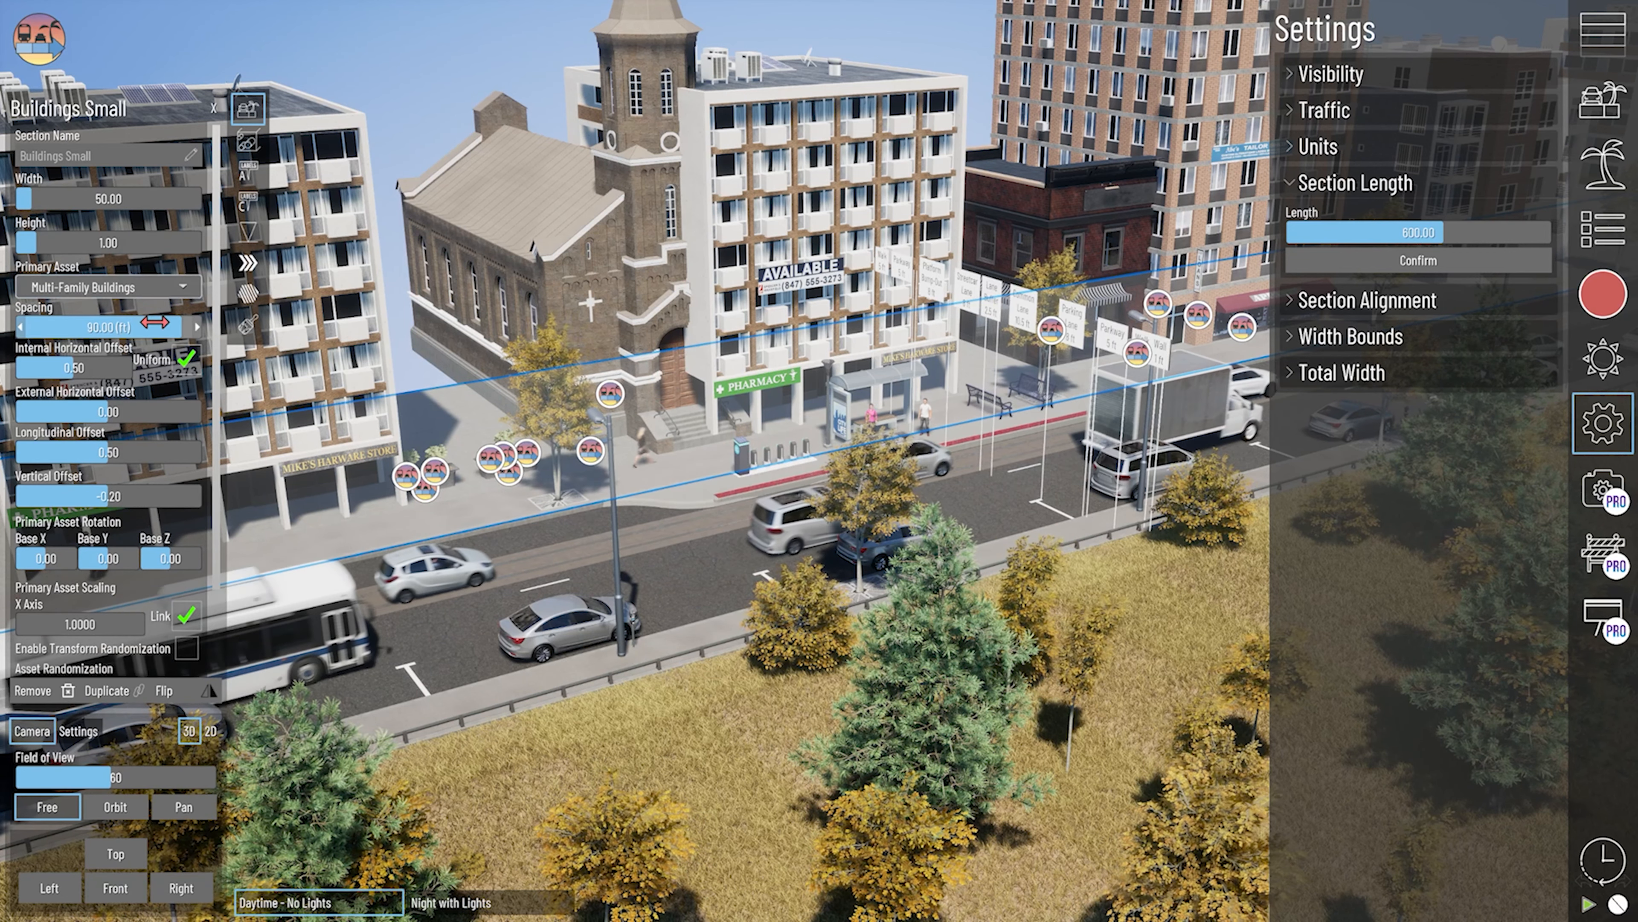
mouse_move(182, 327)
mouse_down()
mouse_move(156, 327)
mouse_move(182, 328)
mouse_up()
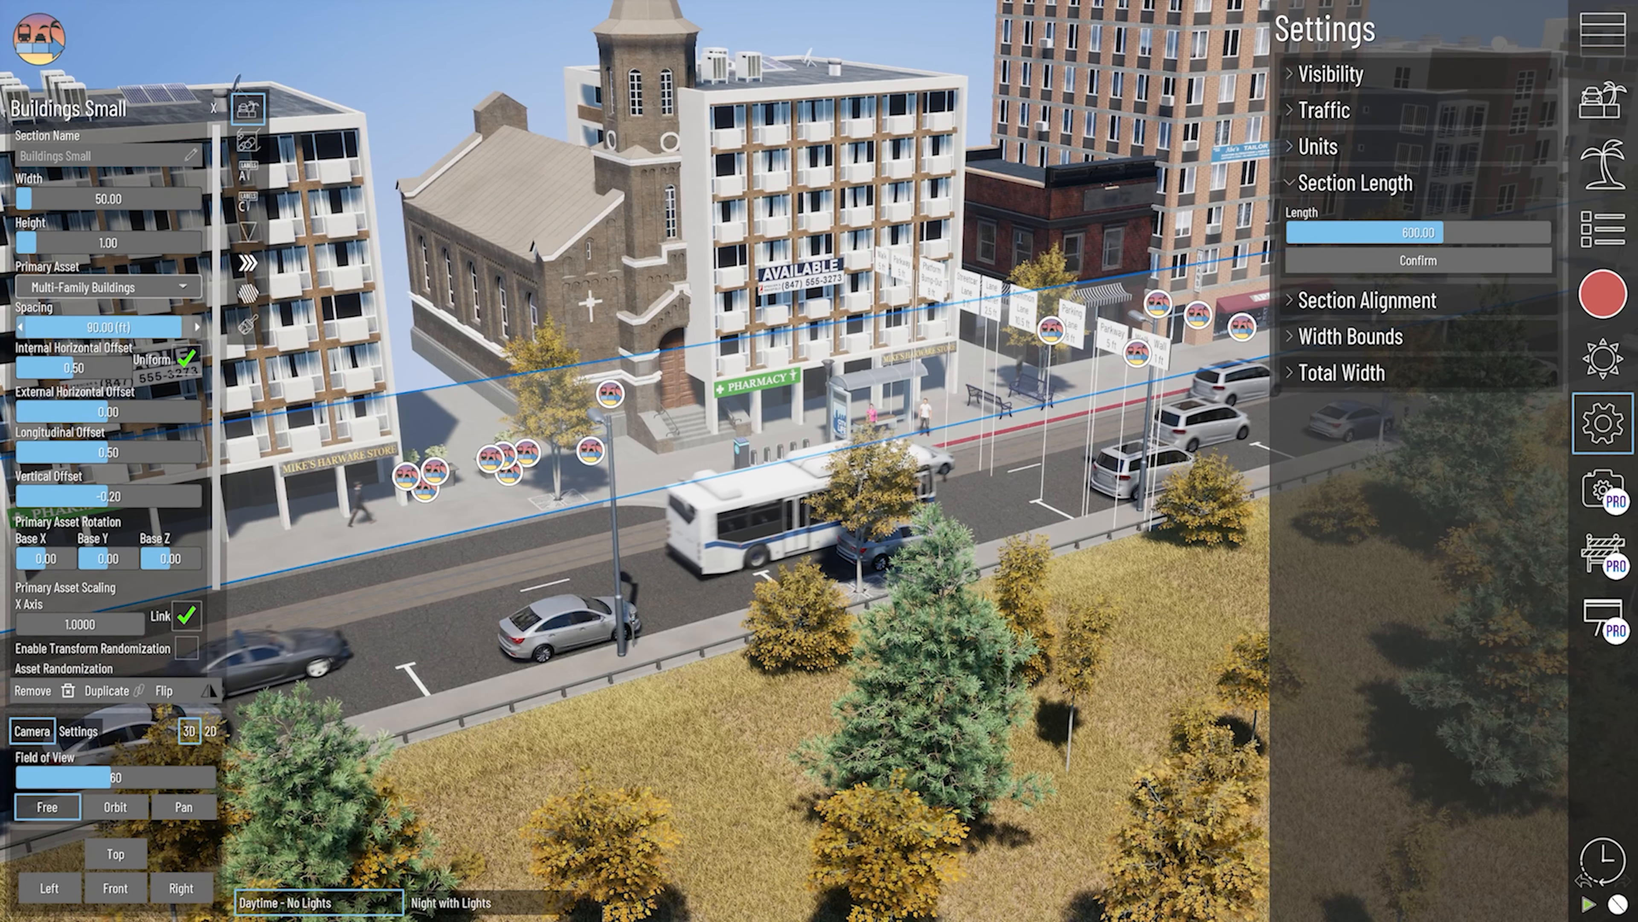
- Select the individually placed church and Main Street Cafe, and examine the manually placed assets along the Buildings Small section
right_drag(825, 380, 825, 383)
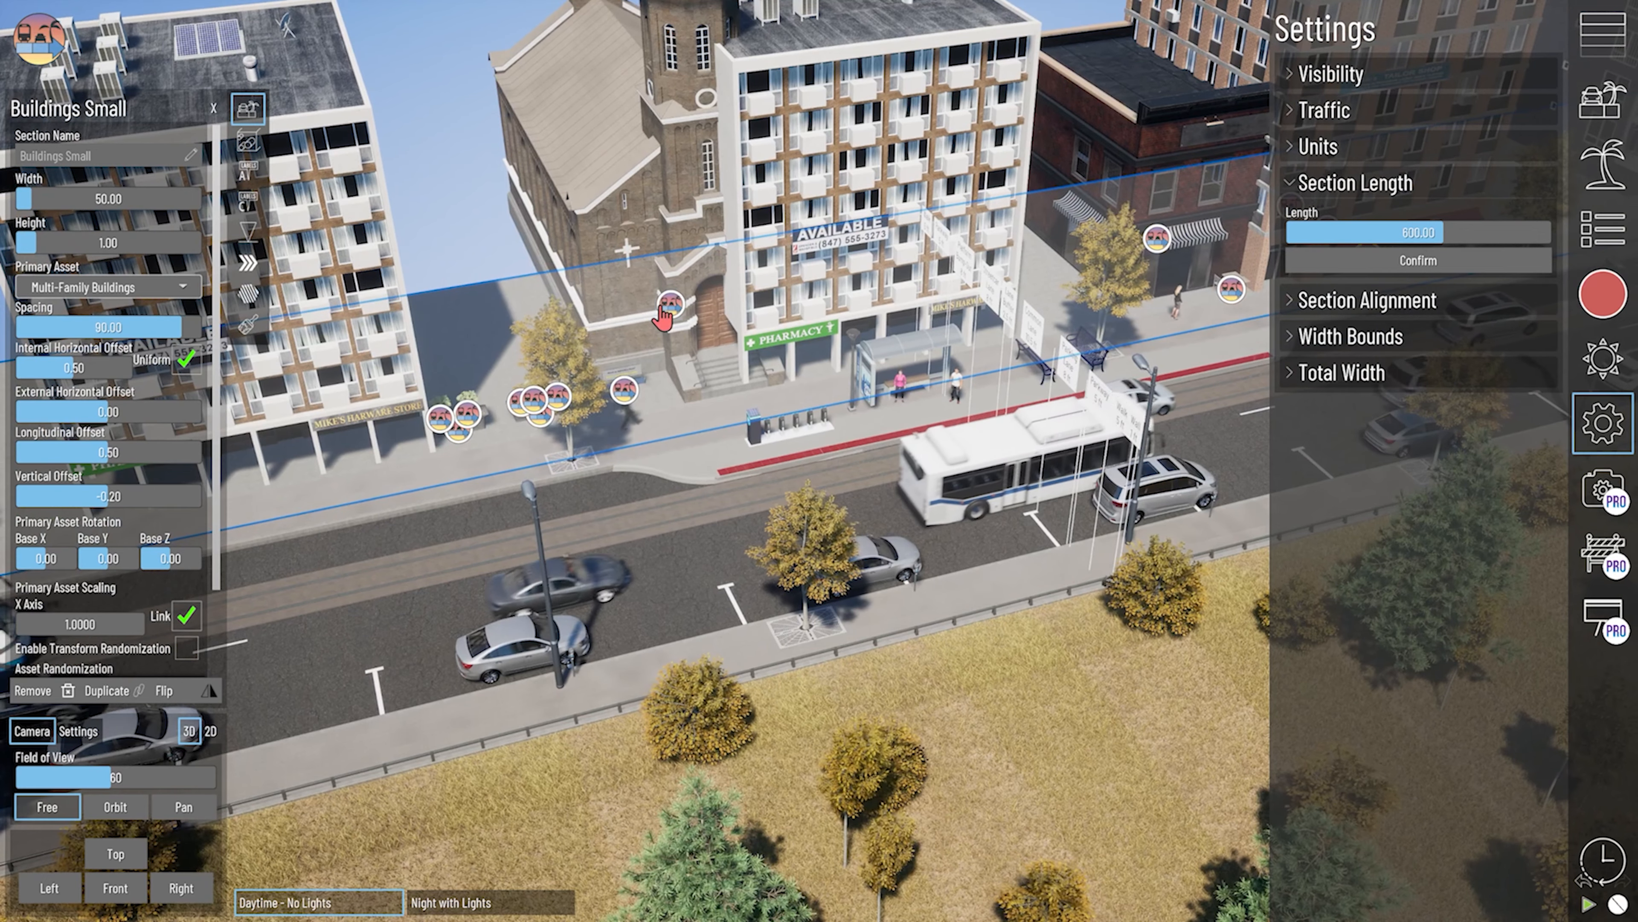
middle_drag(865, 251, 523, 399)
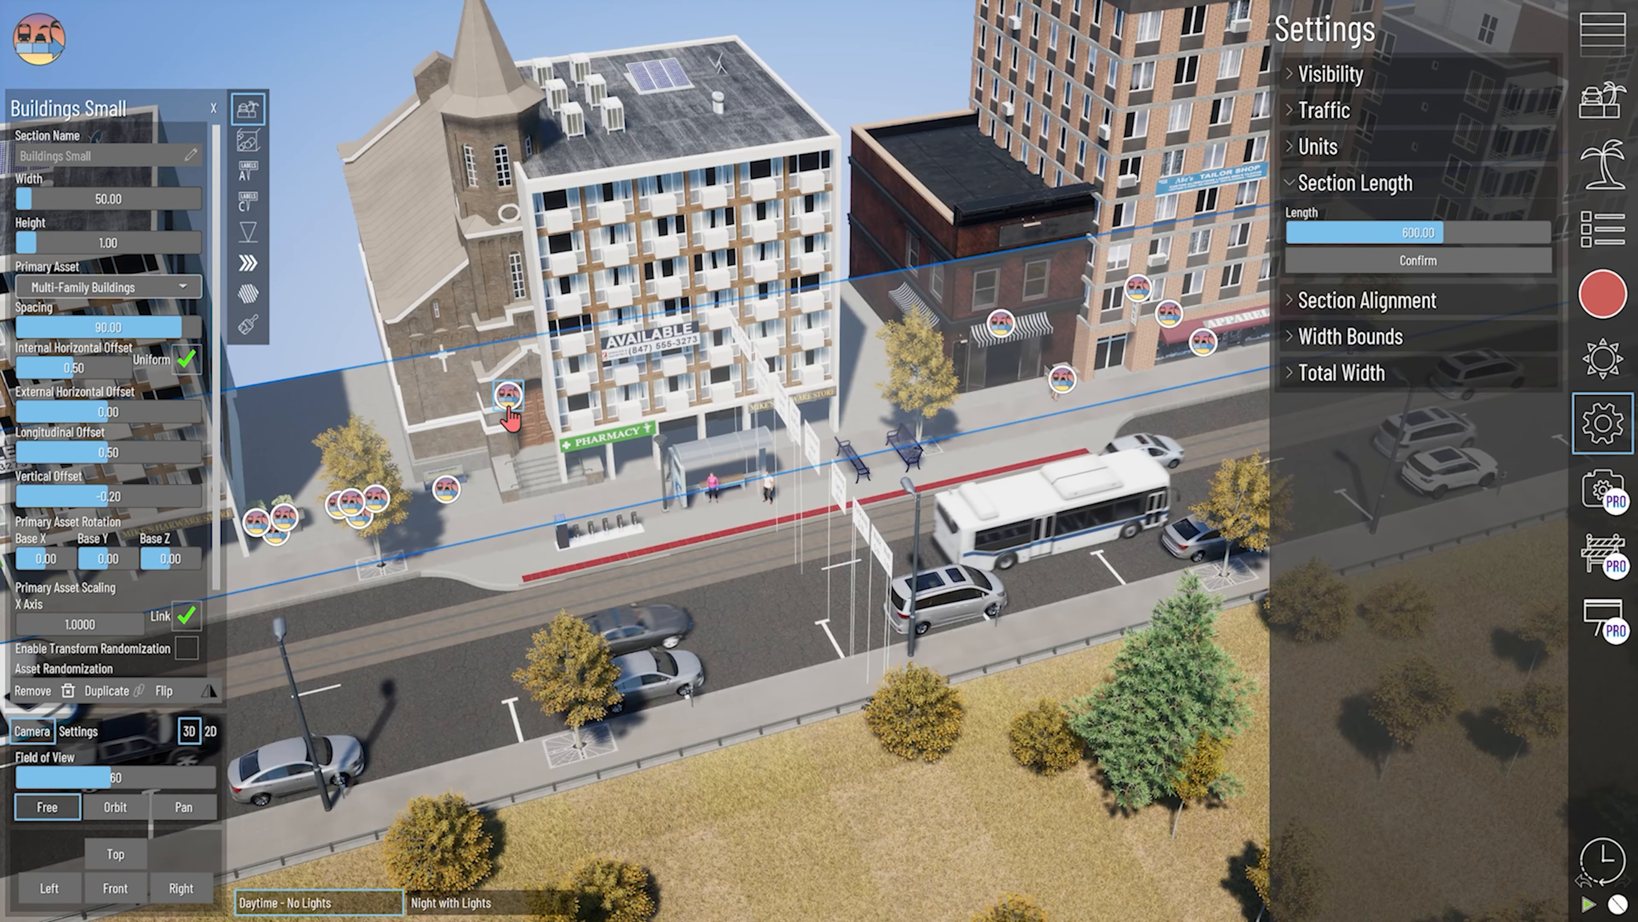
click(508, 395)
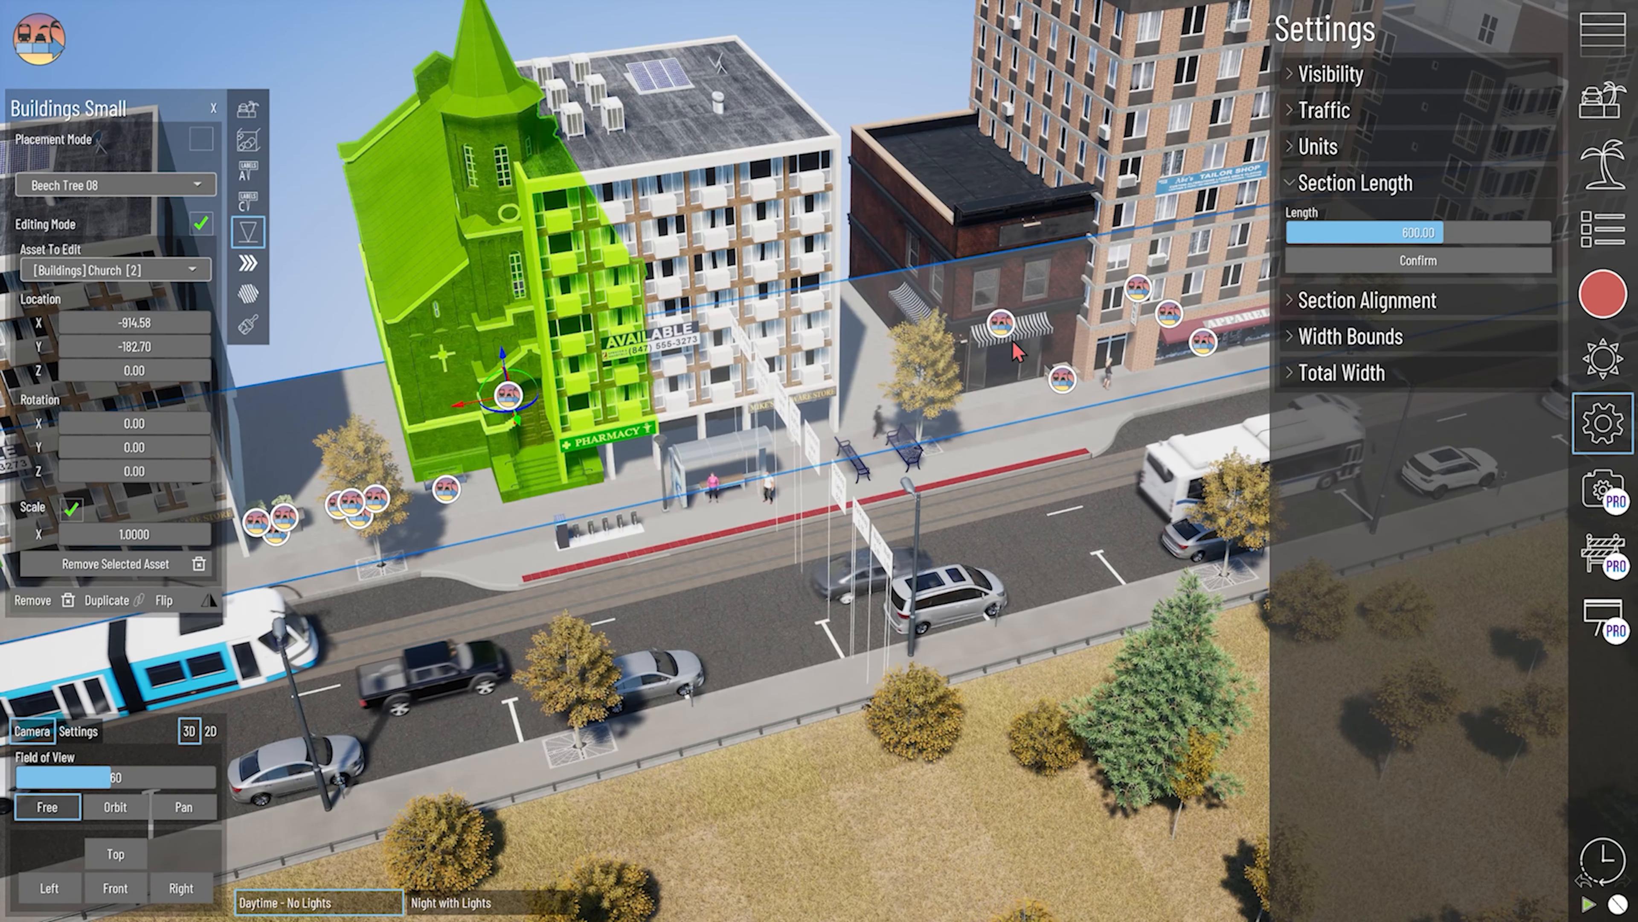
click(1001, 330)
scroll(408, 534, up, 5)
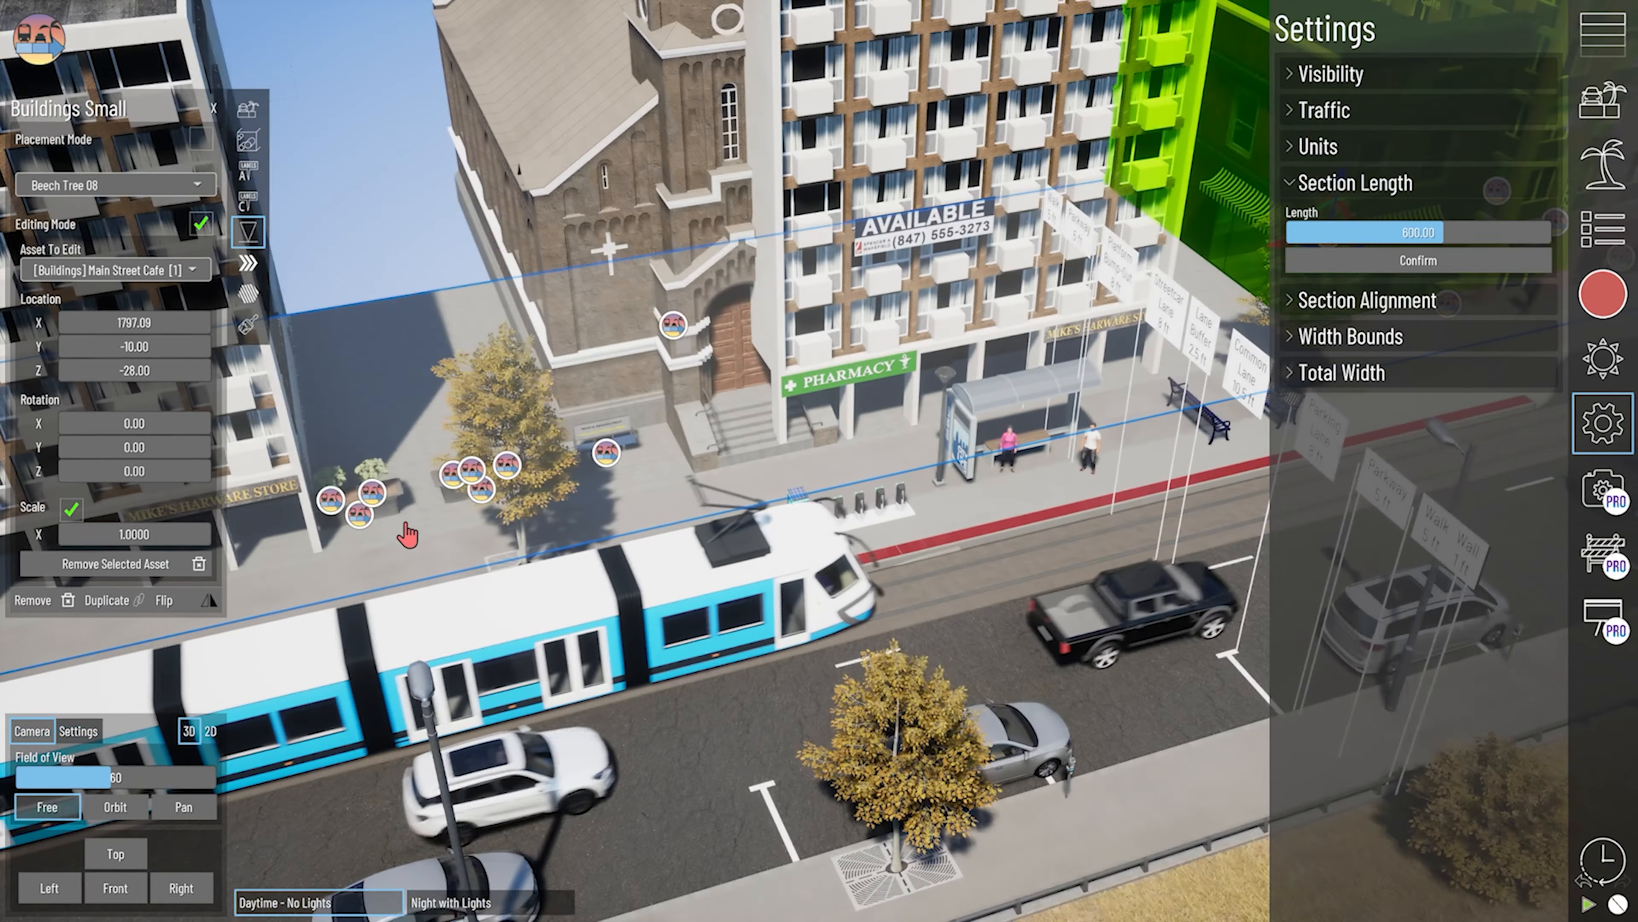
middle_drag(407, 535, 576, 489)
scroll(446, 506, up, 1)
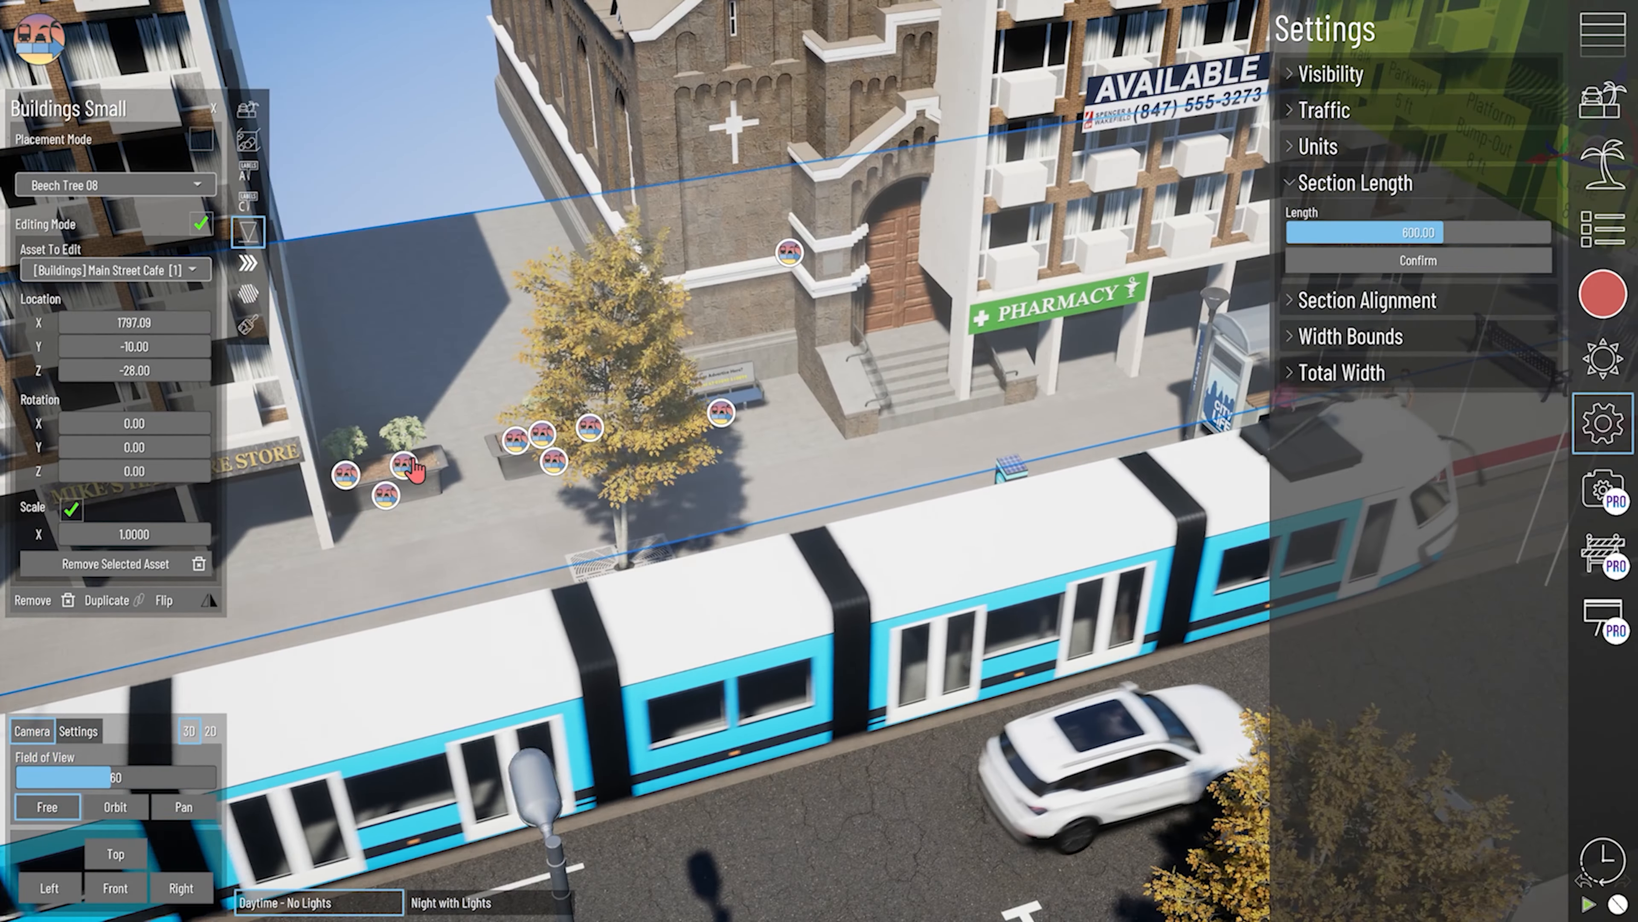
right_drag(495, 548, 604, 581)
scroll(692, 556, down, 5)
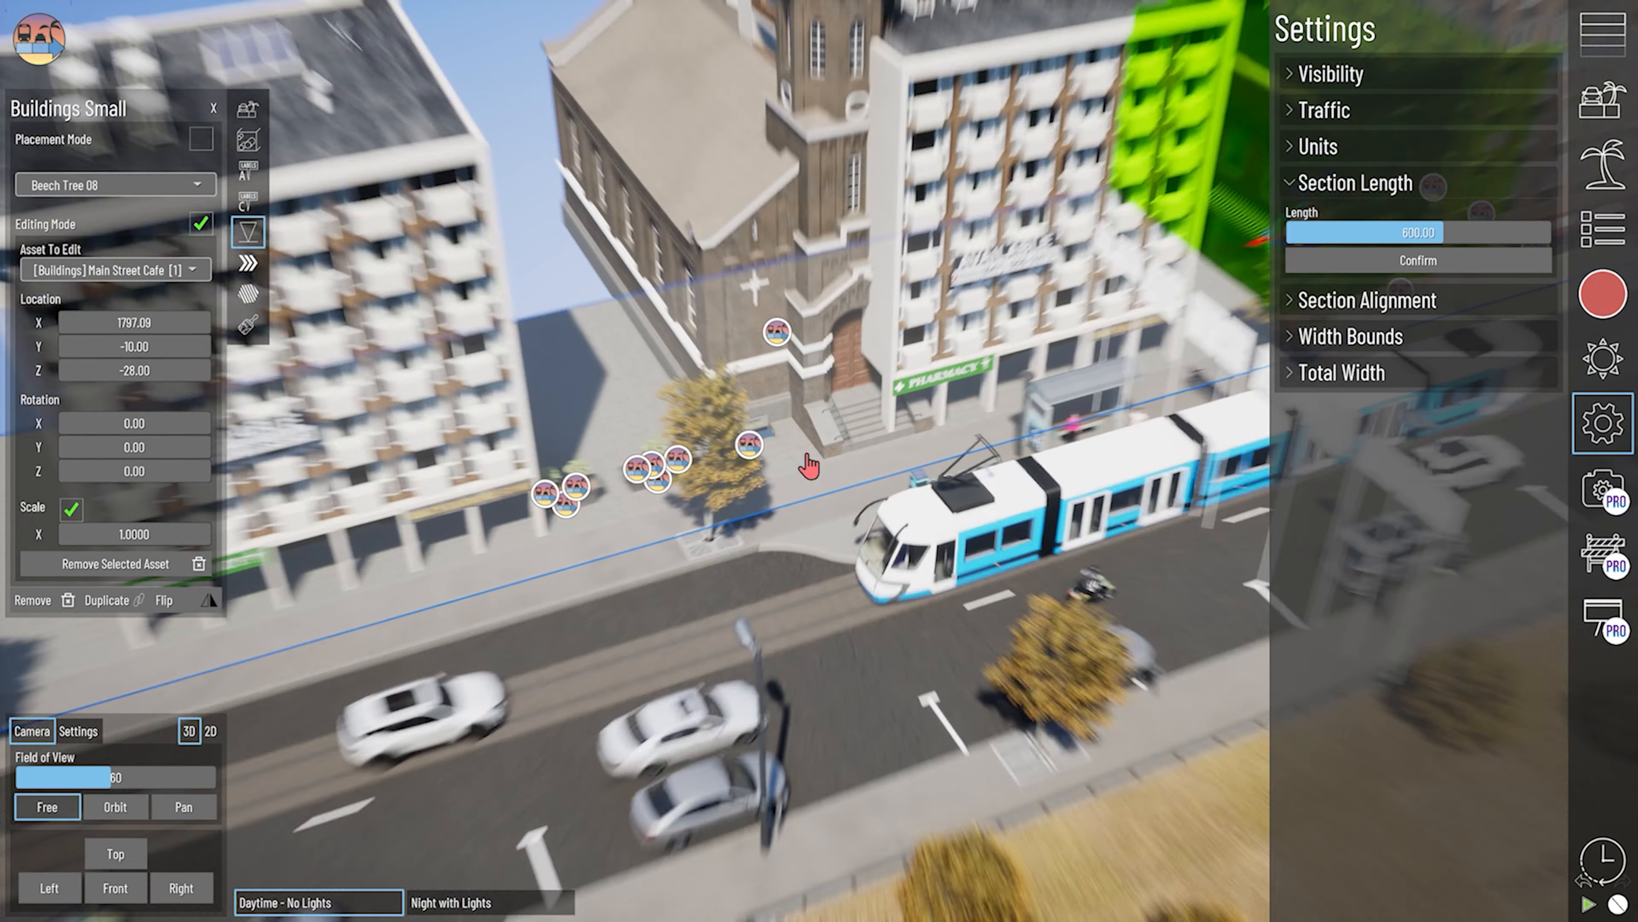
scroll(544, 534, up, 3)
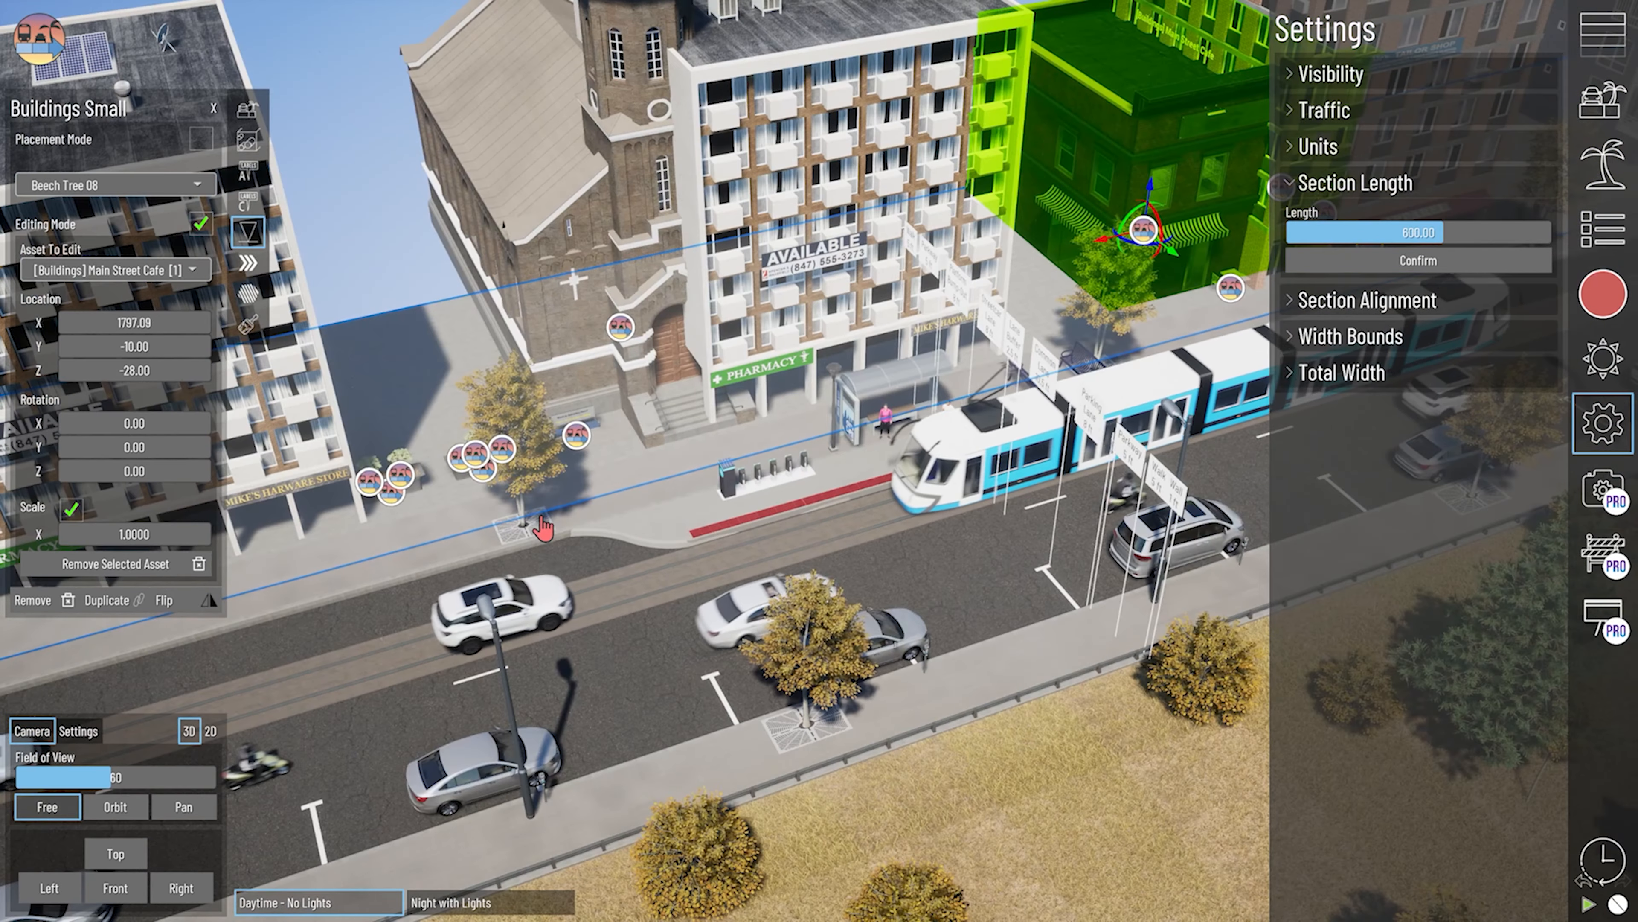
- Examine the lengthened street from the church and building frontage to the traffic flowing along its lanes
right_drag(625, 570, 637, 548)
scroll(823, 395, down, 2)
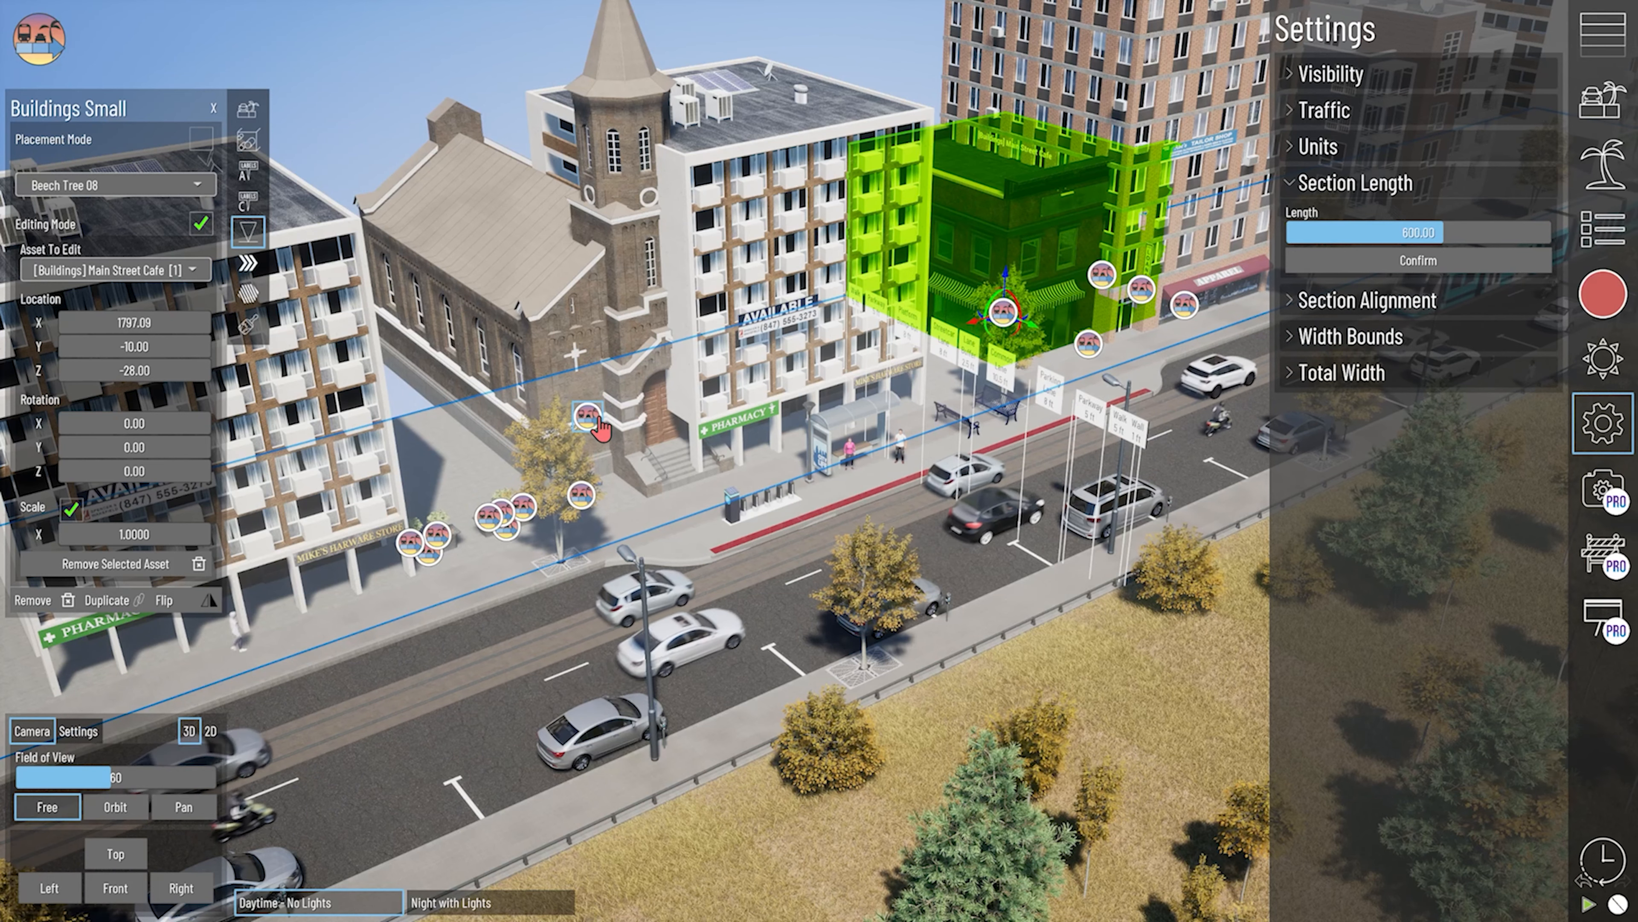
right_drag(597, 419, 803, 524)
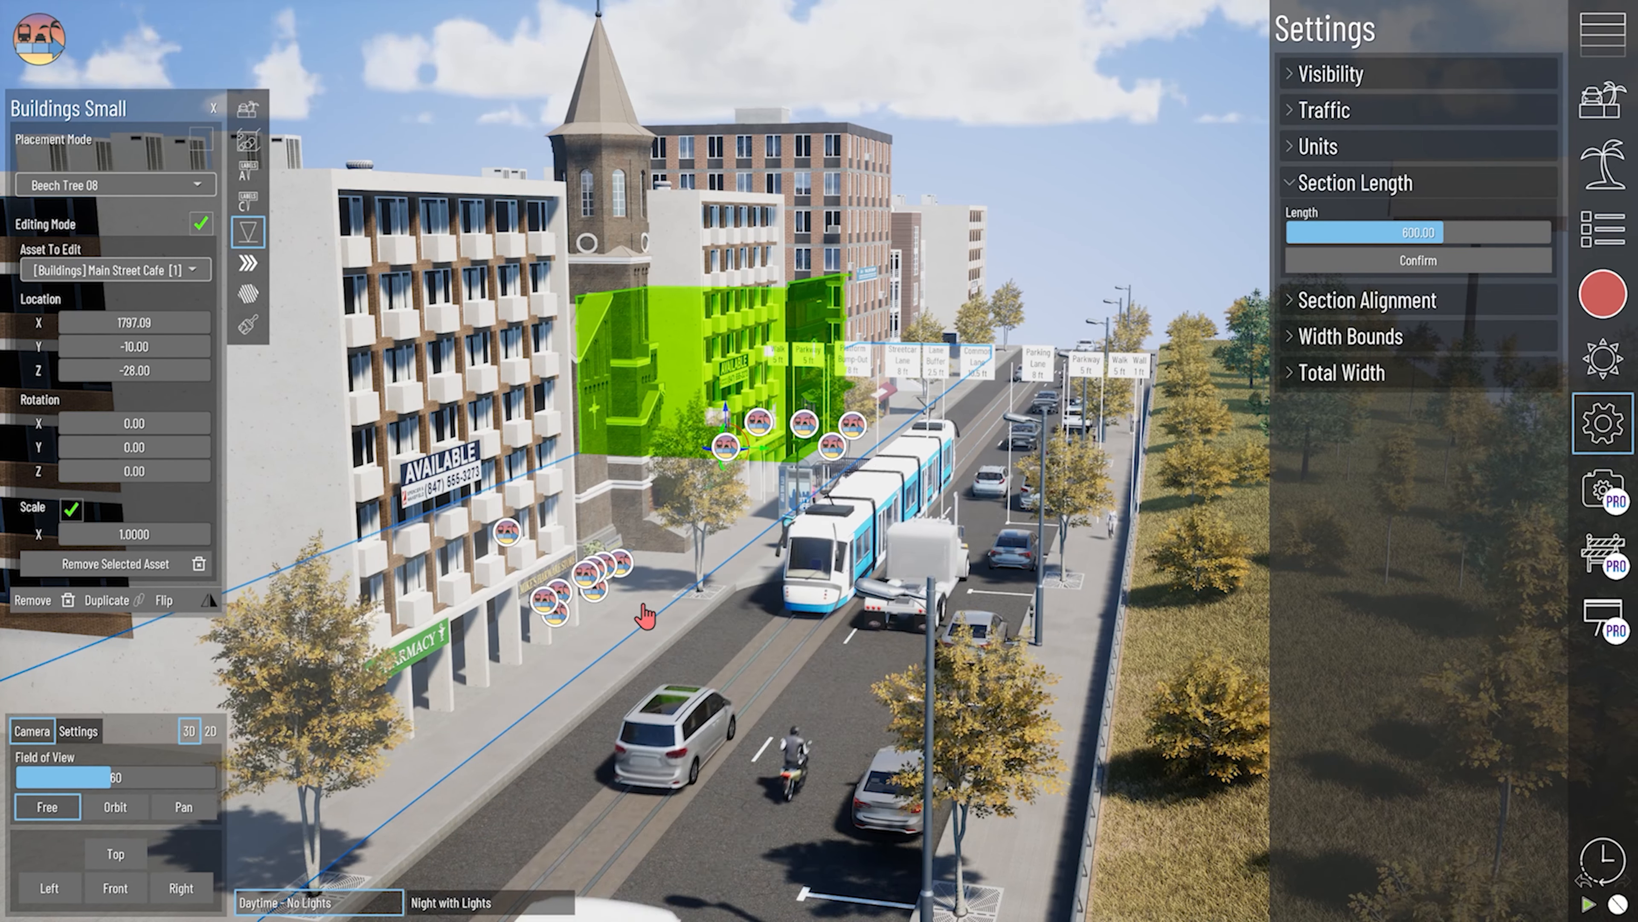
middle_drag(646, 617, 917, 729)
middle_drag(959, 655, 863, 595)
middle_drag(866, 466, 828, 562)
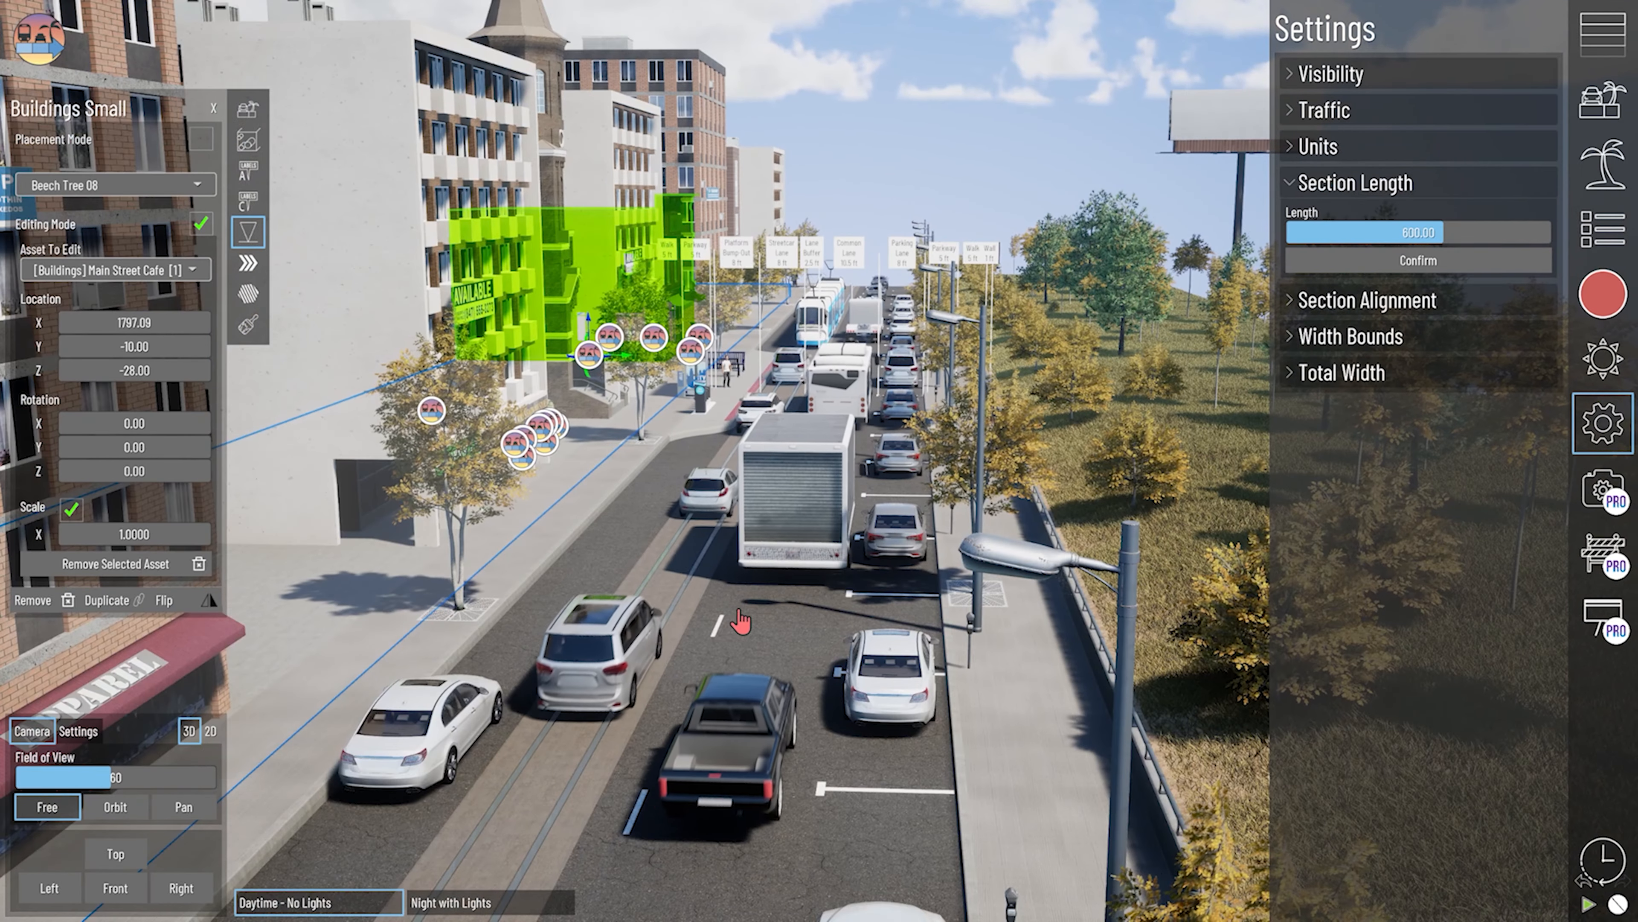
middle_drag(687, 674, 815, 584)
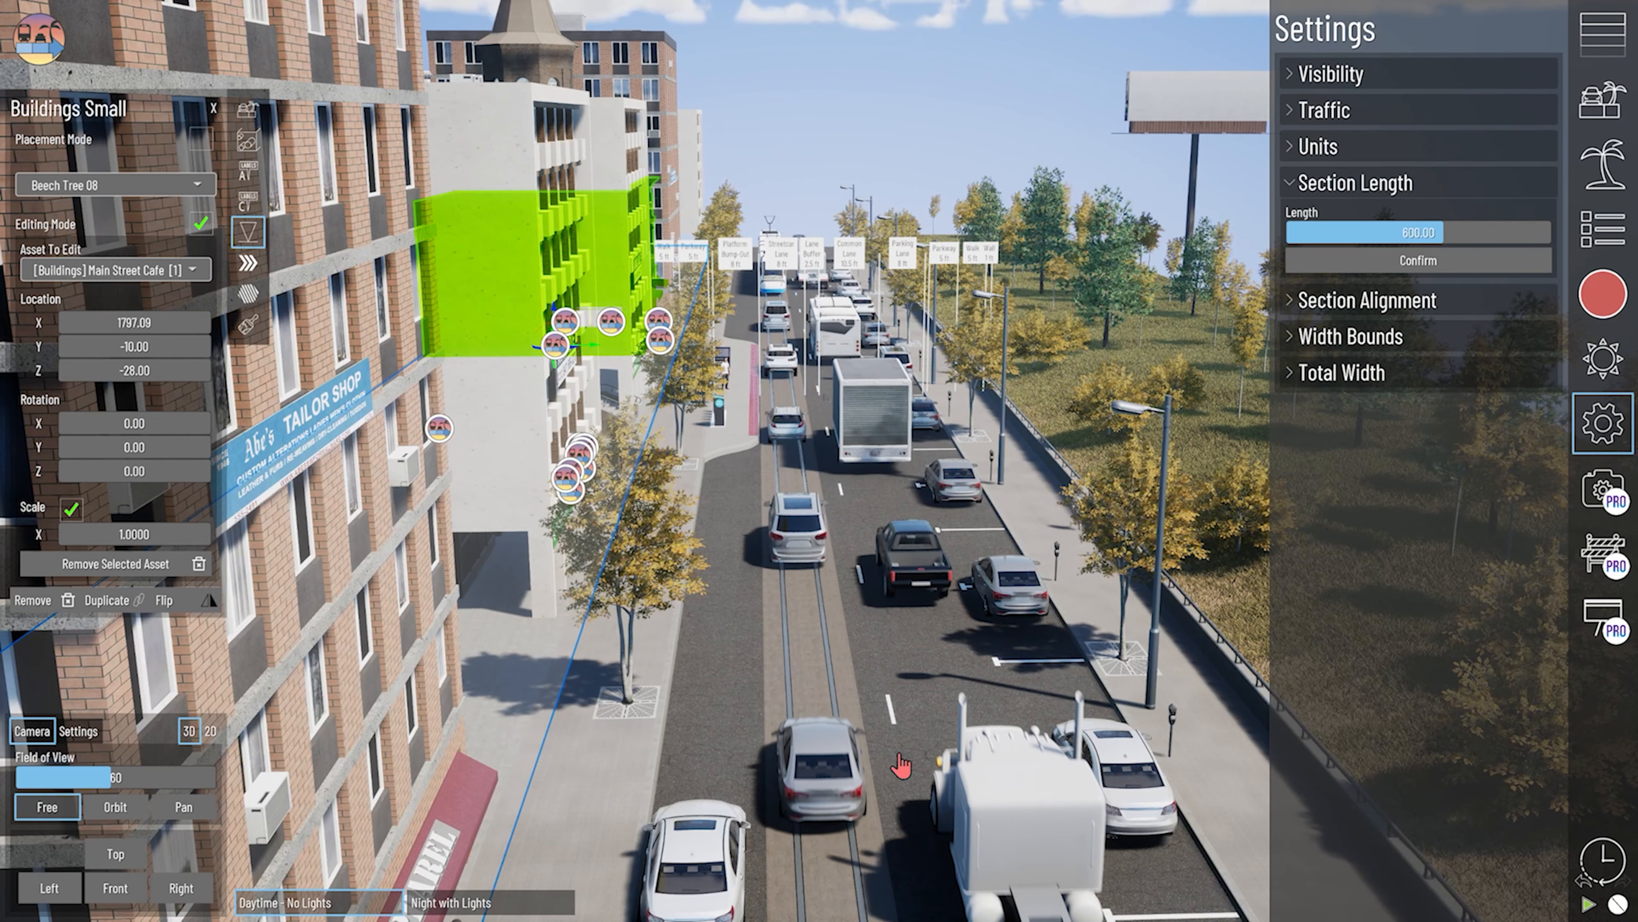
- Select the forward Common Lane beside the parking lane, open its traffic settings, and examine the vehicles along it
click(920, 607)
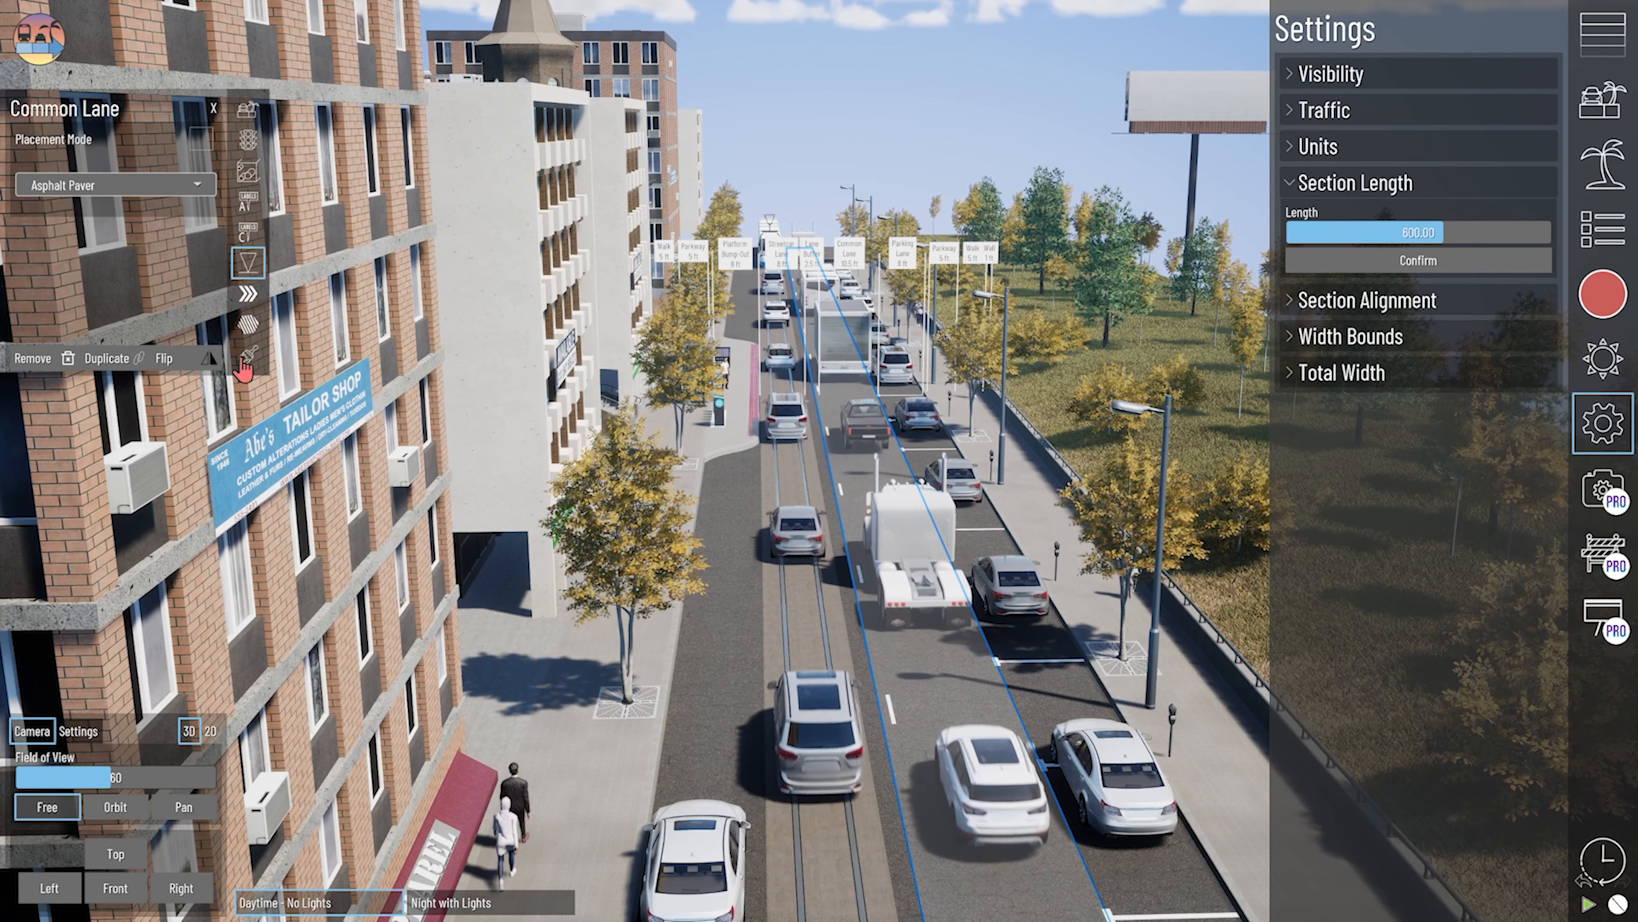
click(250, 145)
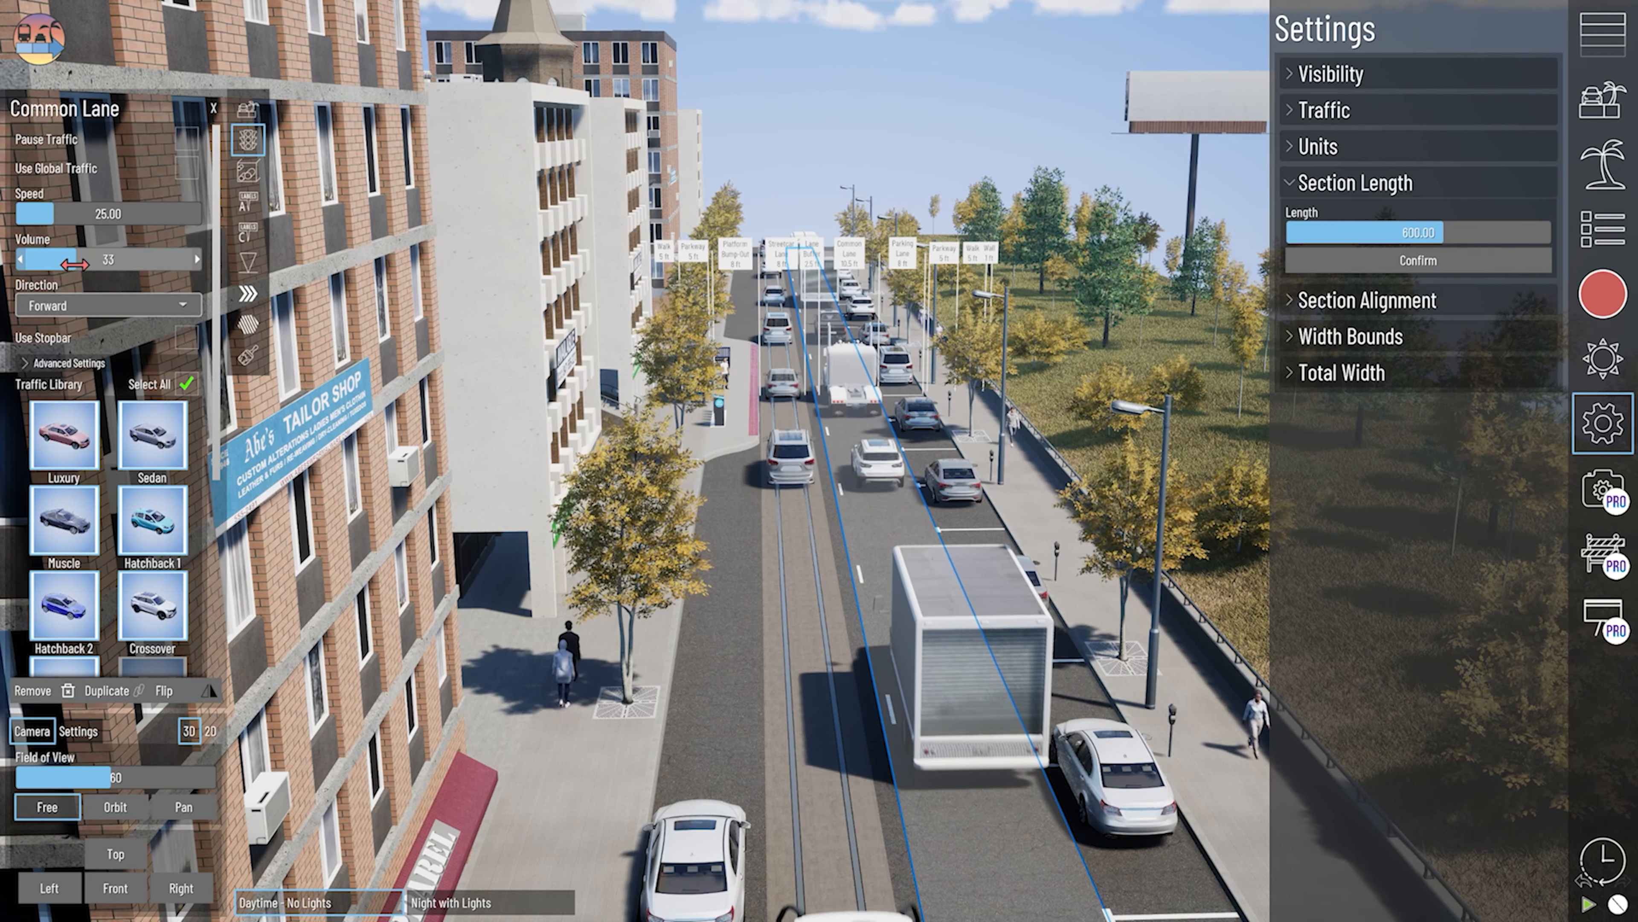
right_drag(888, 634, 889, 627)
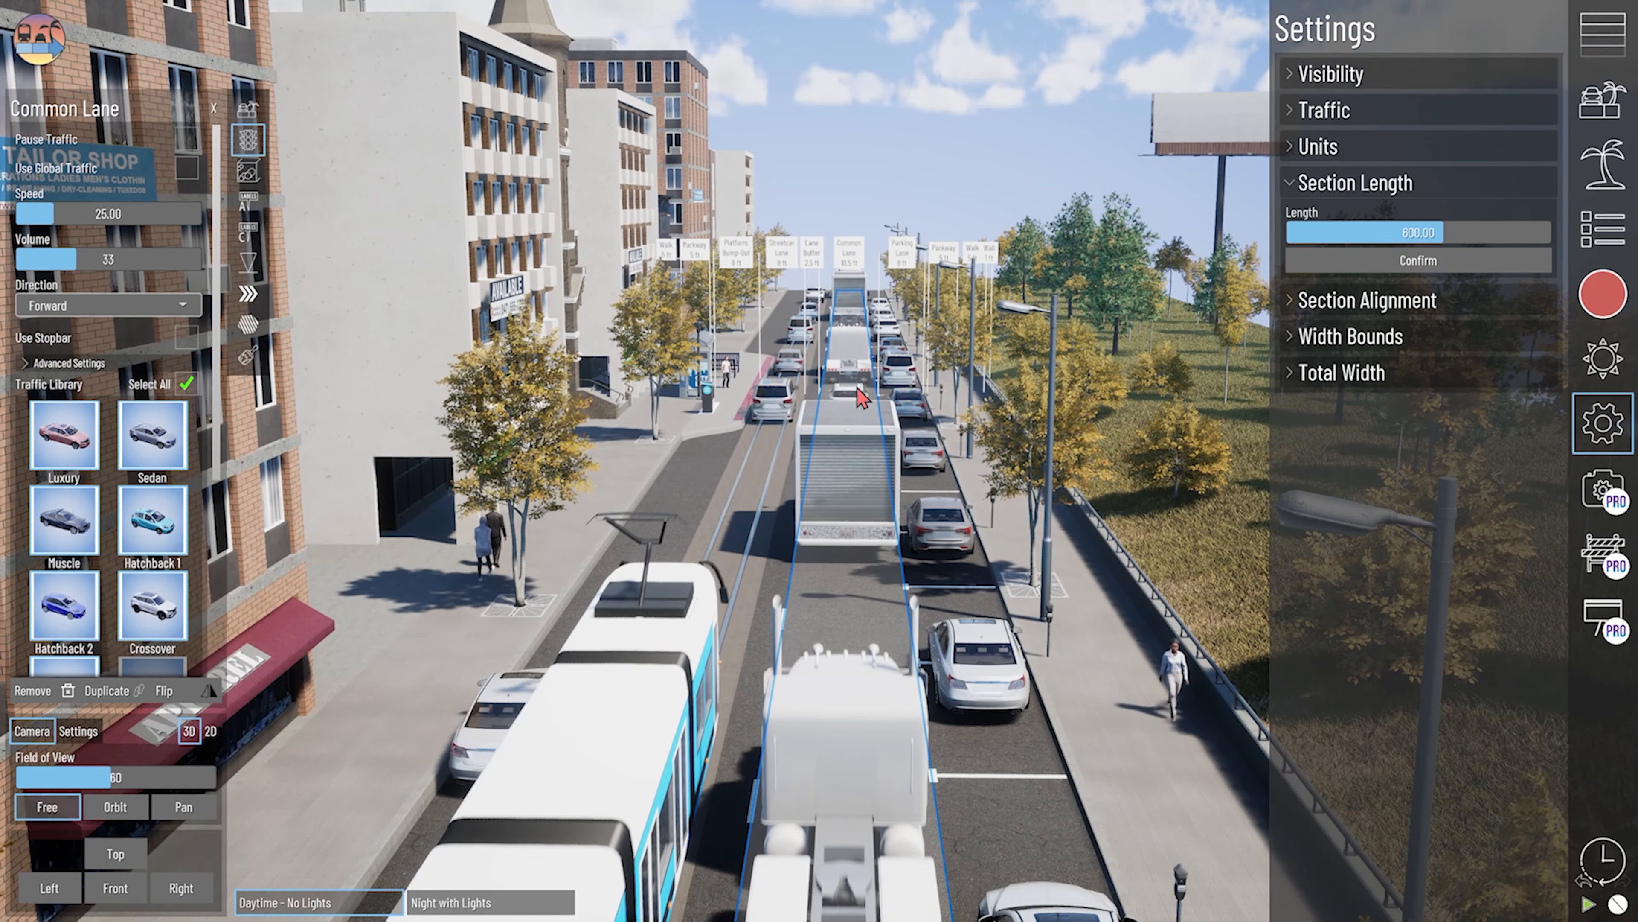
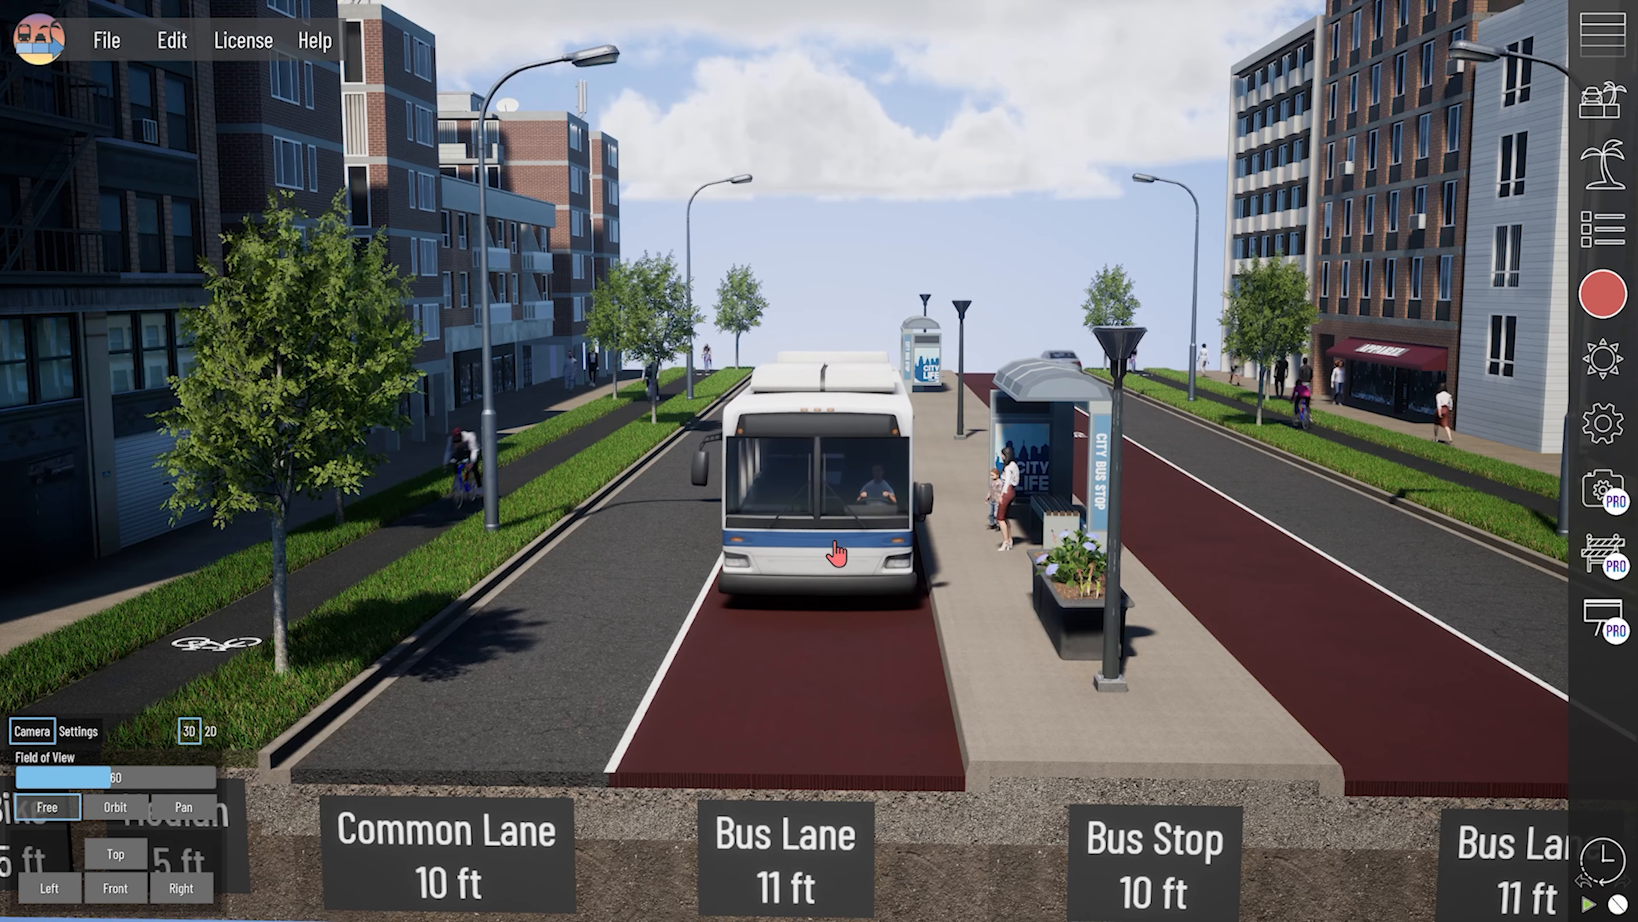
- Set up a world-relative camera panning forward along the bikeway, with a field of view of 95 and a panning speed of 24
scroll(761, 591, down, 4)
middle_drag(993, 519, 882, 573)
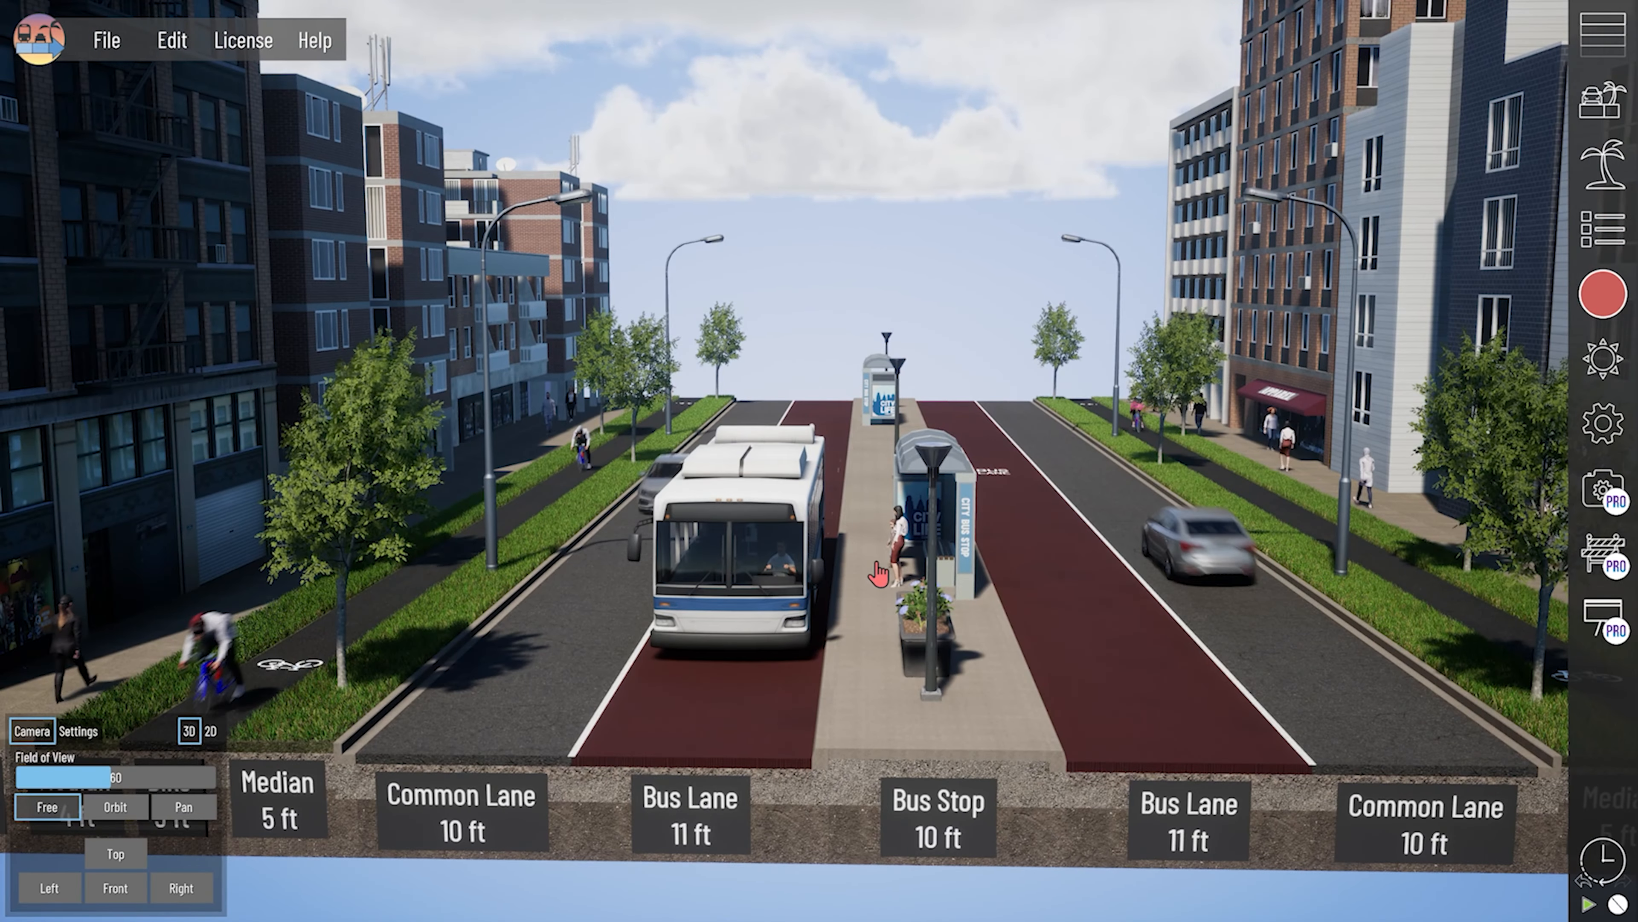
middle_drag(1034, 514, 839, 534)
scroll(1058, 551, down, 3)
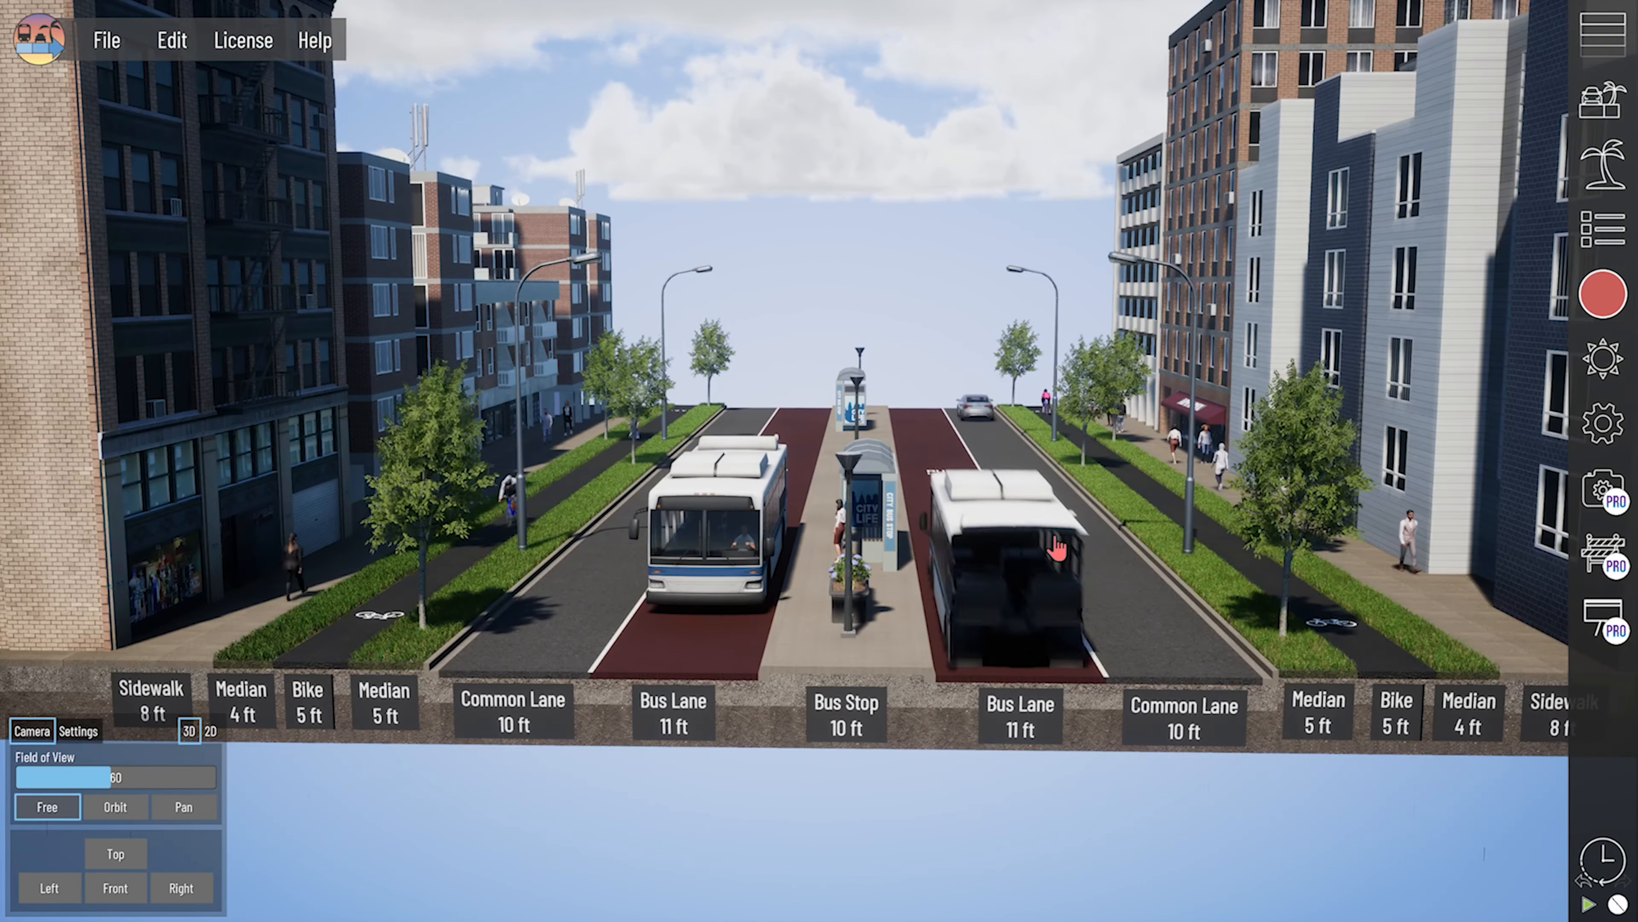
scroll(1058, 551, up, 2)
drag(111, 777, 172, 777)
click(184, 806)
click(167, 679)
click(116, 771)
middle_drag(553, 758, 586, 761)
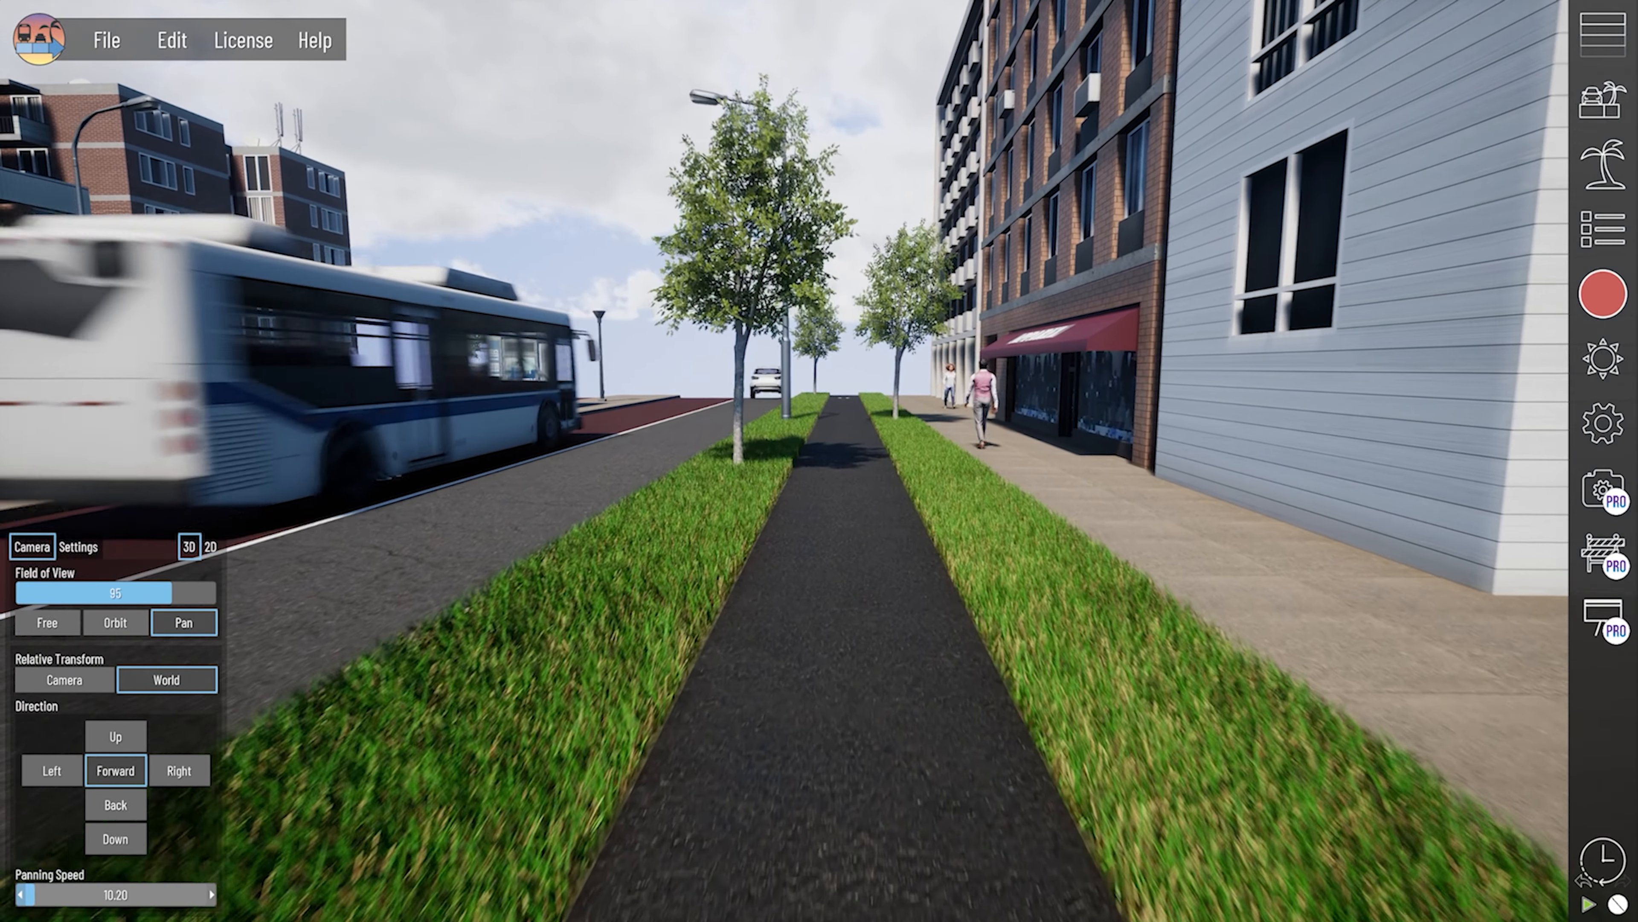
drag(38, 895, 63, 896)
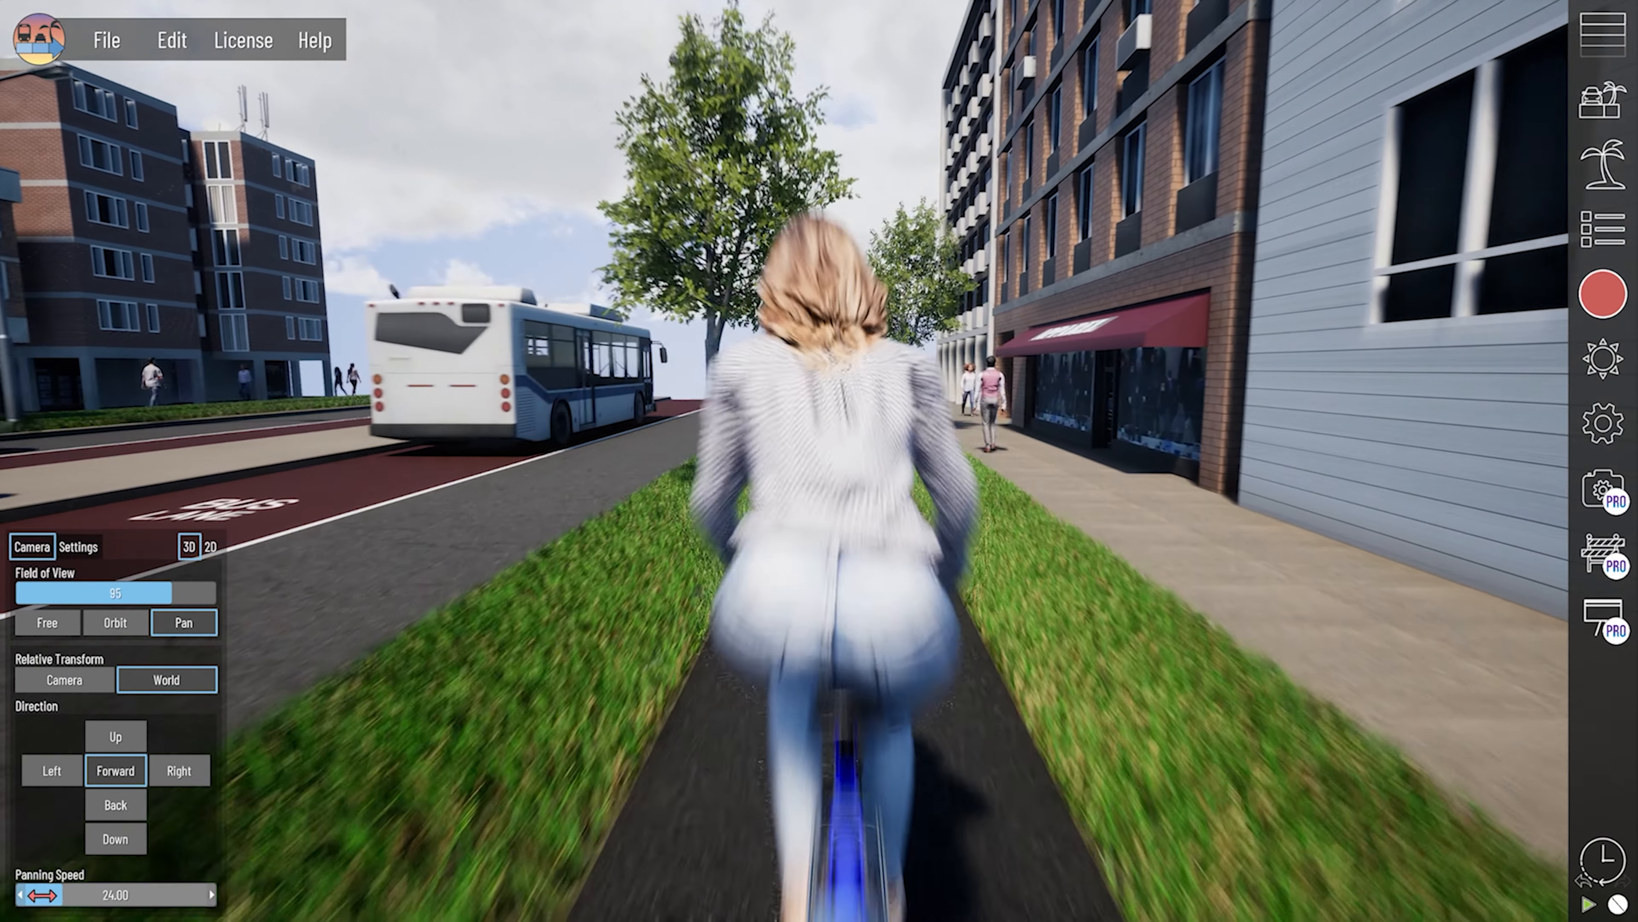
- Recall the saved Pan-Bikeway and Pan-Sidewalk cameras, and examine the bus street from overhead and from an angled overview
click(1412, 277)
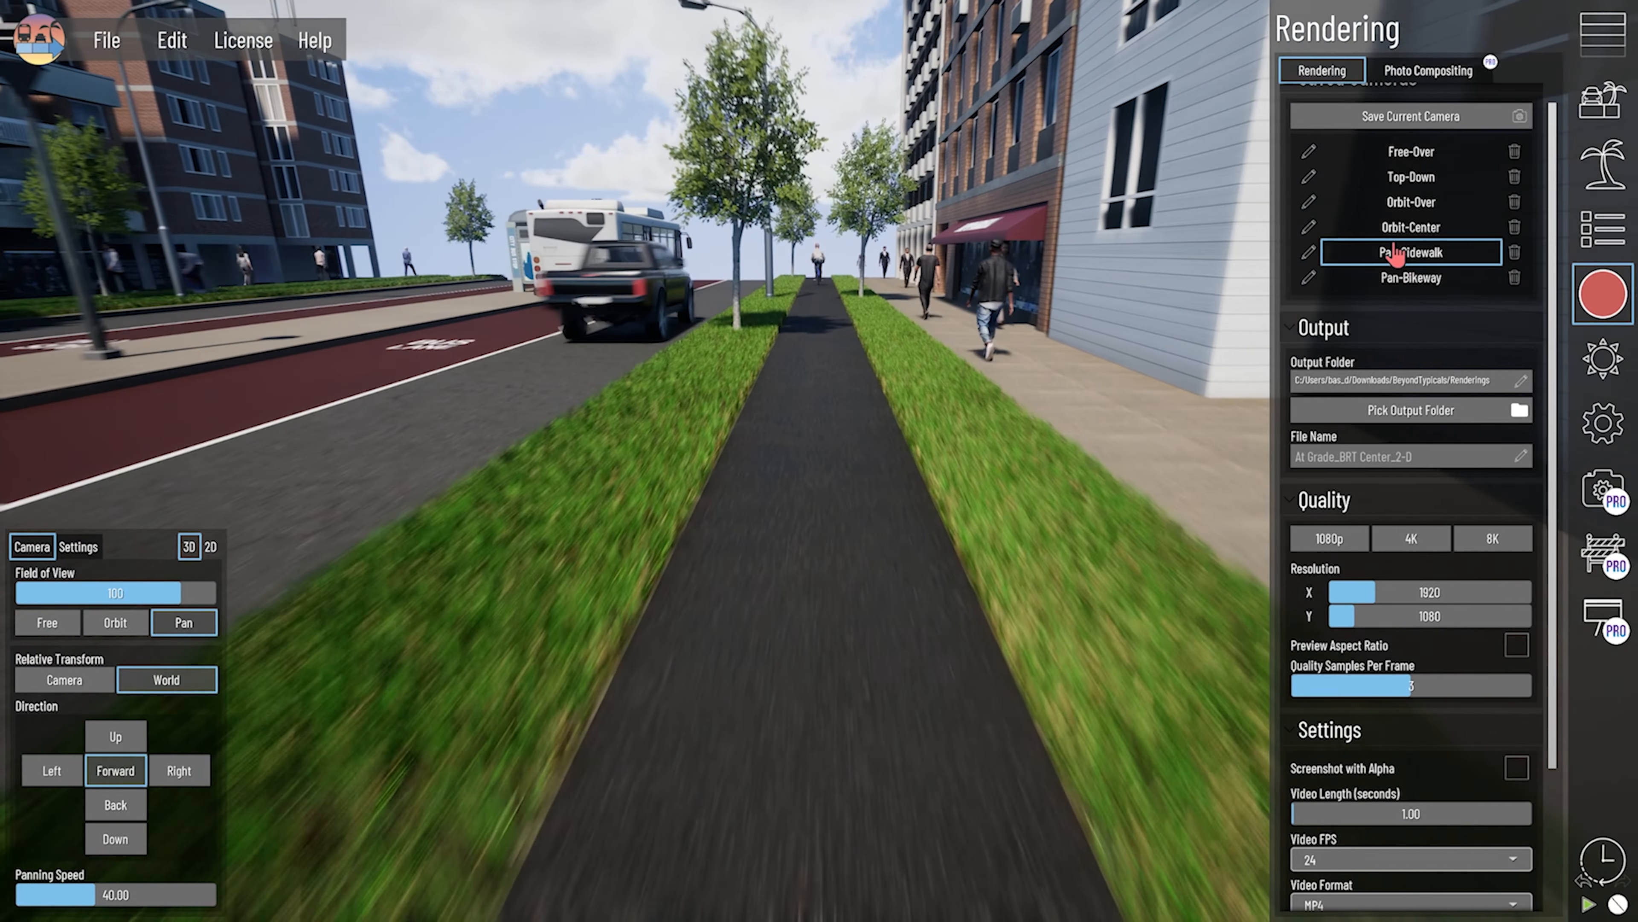
click(1411, 252)
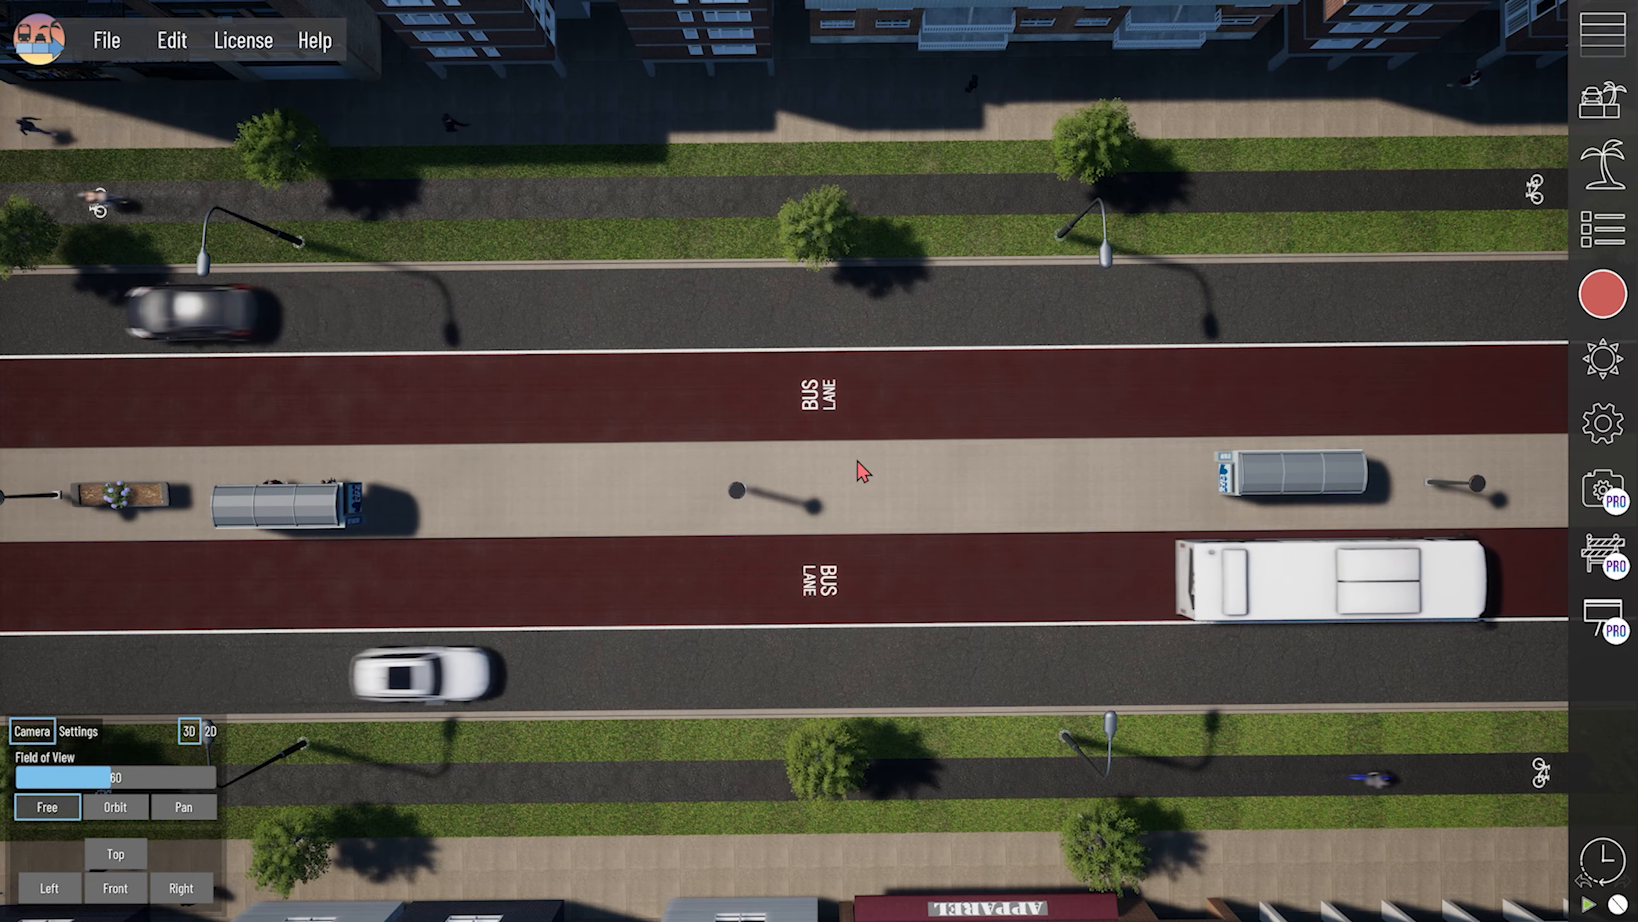
scroll(329, 407, down, 1)
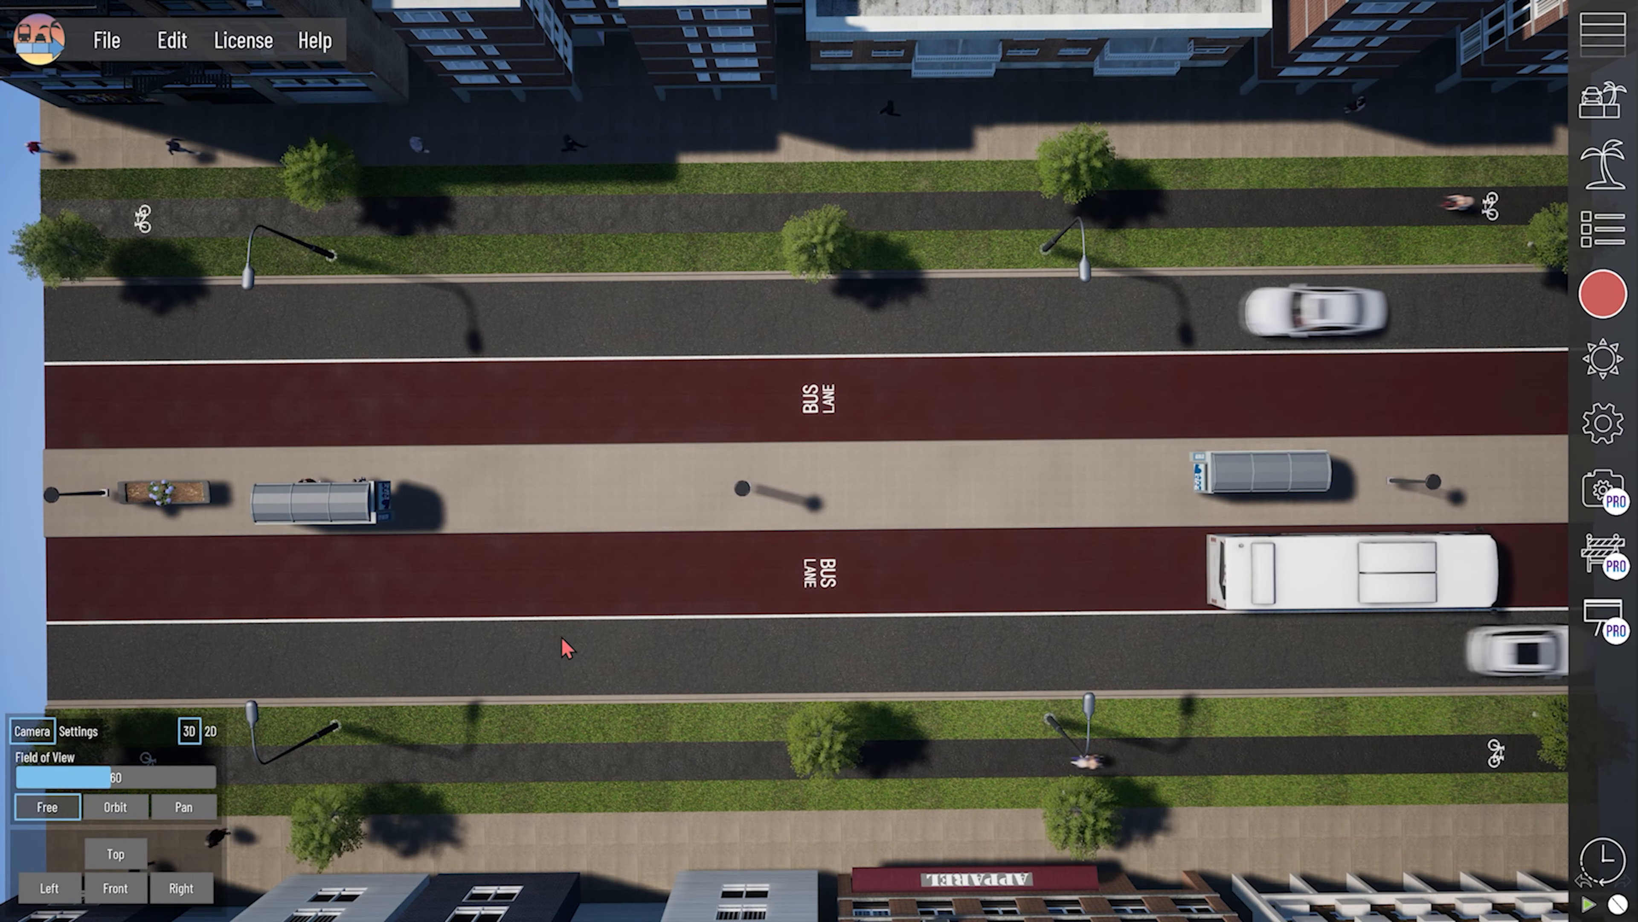
middle_drag(563, 644, 708, 509)
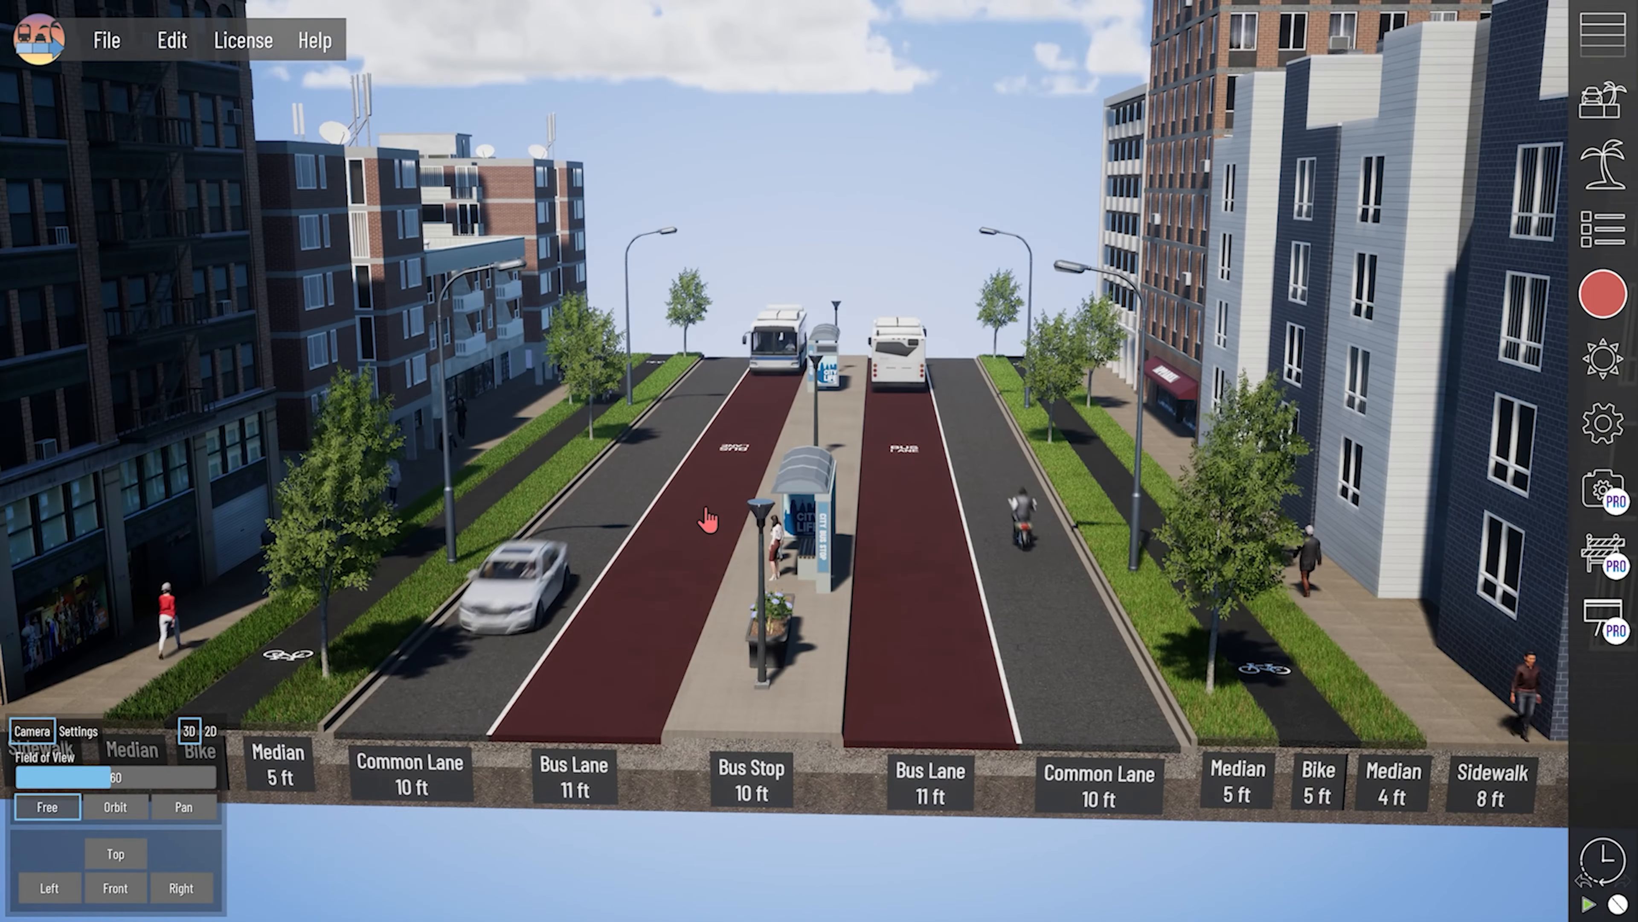
scroll(816, 541, down, 1)
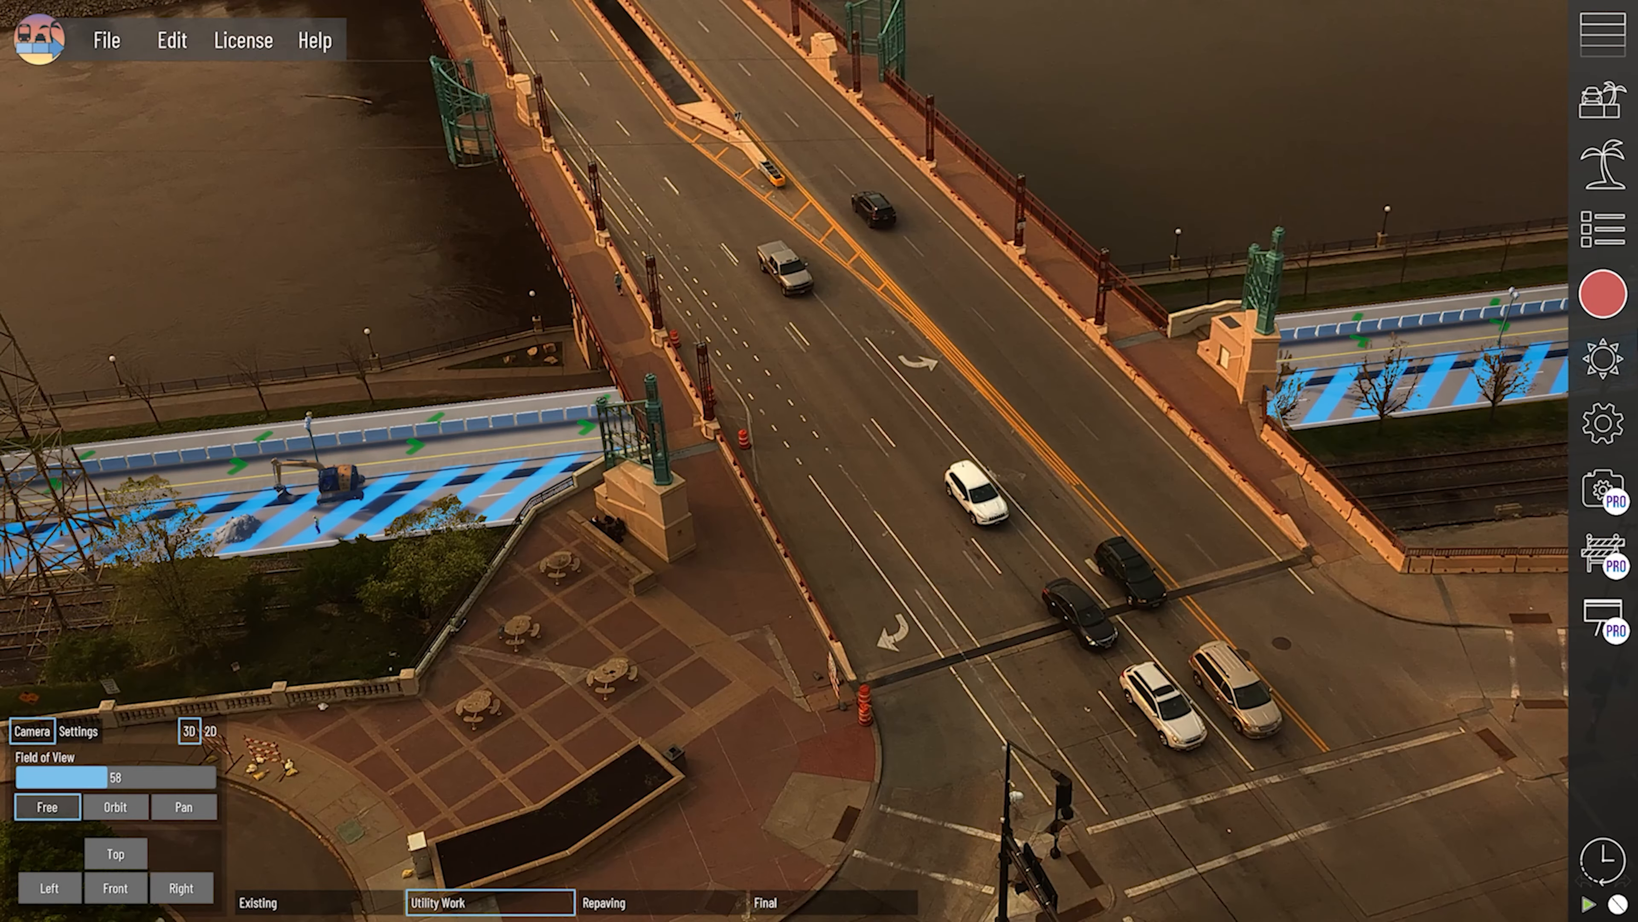
- Switch the bridge scene to the Repaving phase, hide the background7.png and foreground7a.png photo layers, and show the View 2 layer
click(1606, 300)
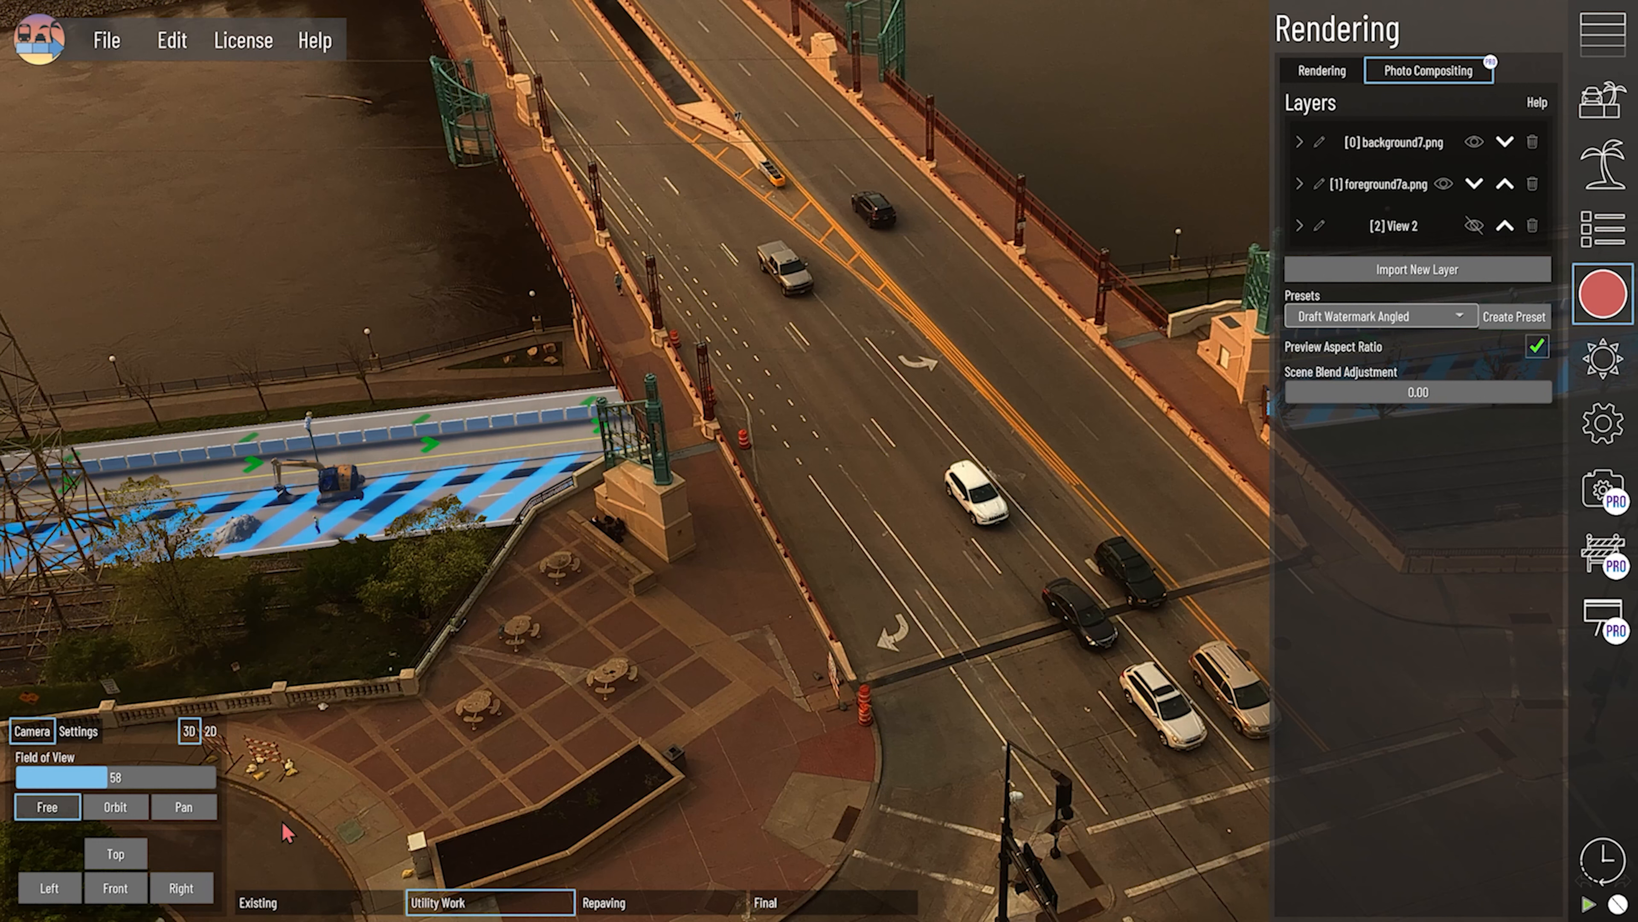
click(626, 903)
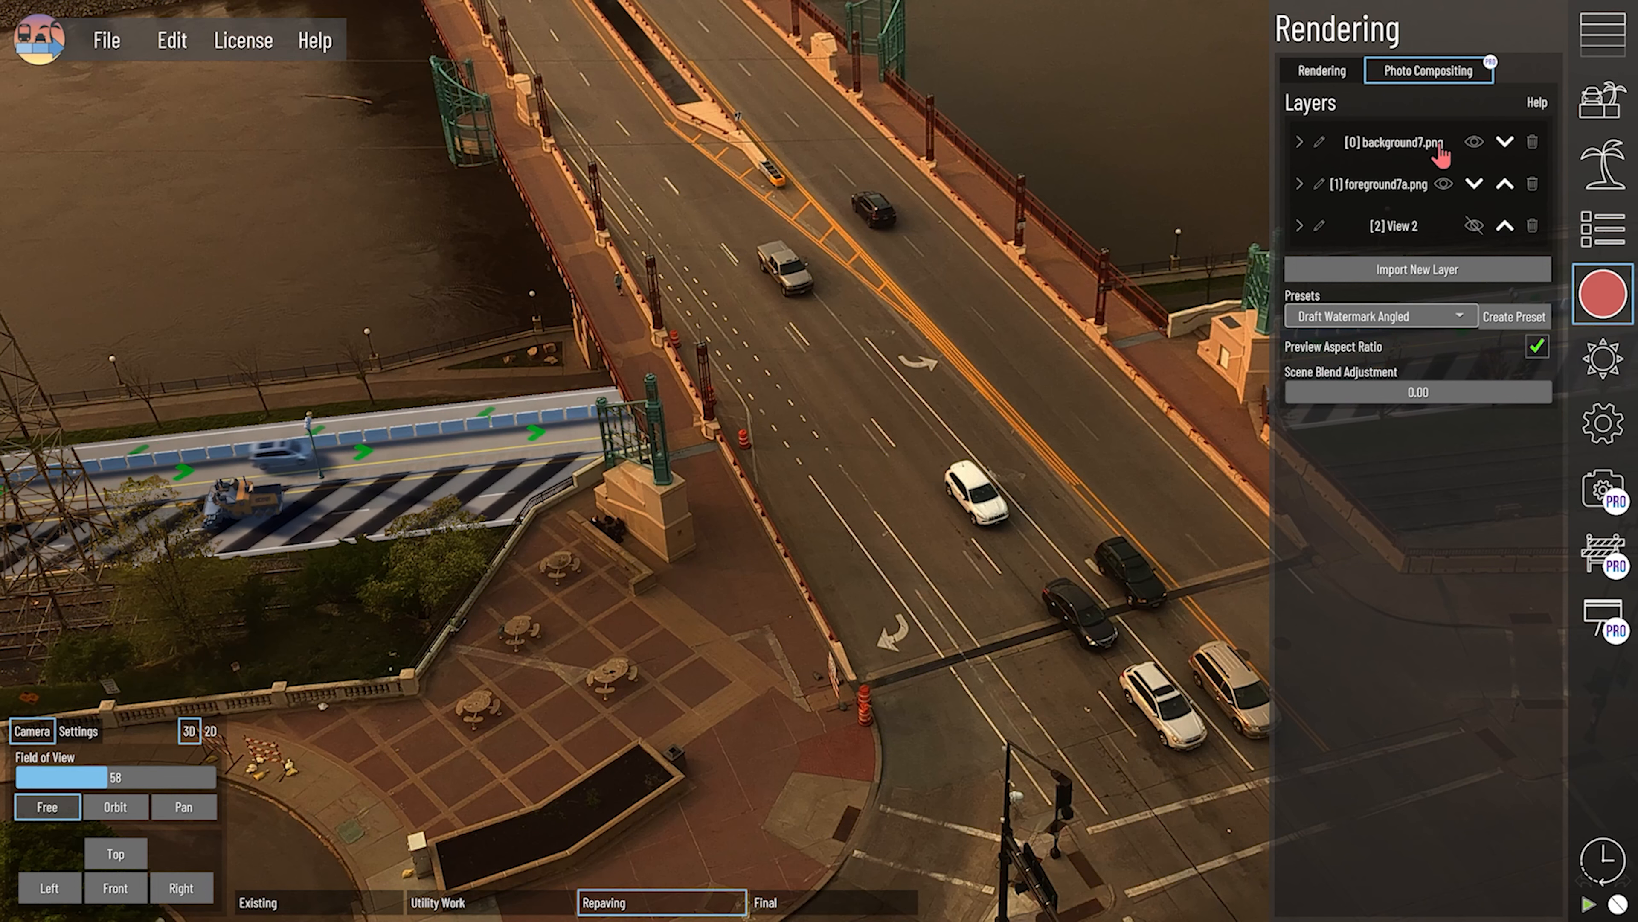
click(1444, 184)
click(1474, 142)
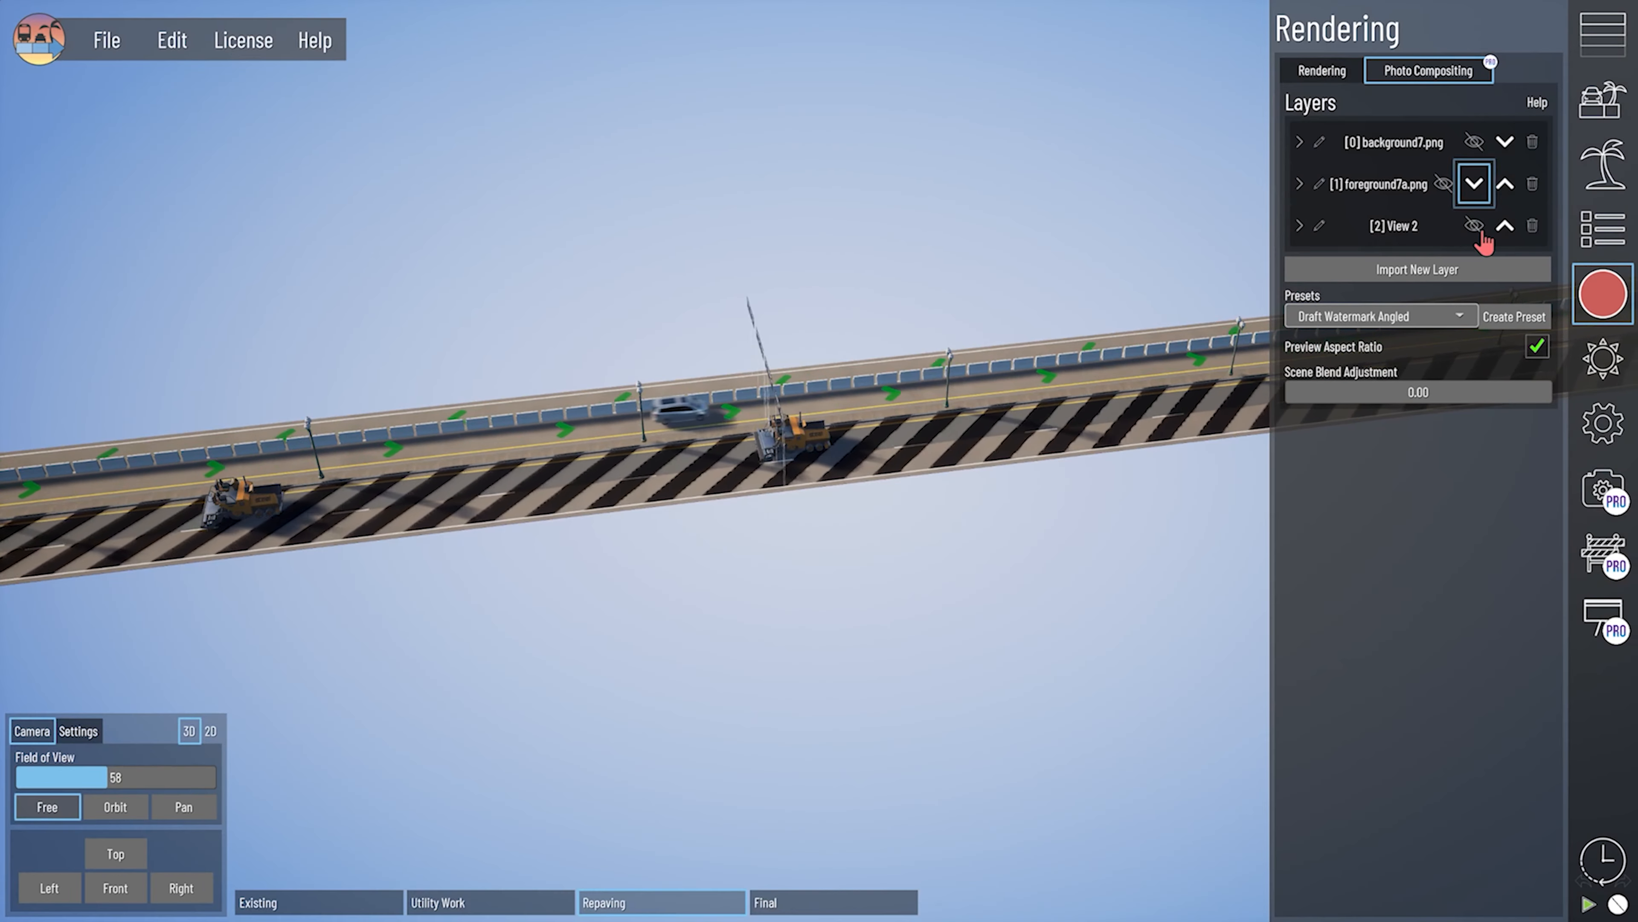
click(1475, 227)
- Apply the saved View 2 camera to match the photo background, and switch the scene to the Final phase with the rendering settings closed
click(1315, 68)
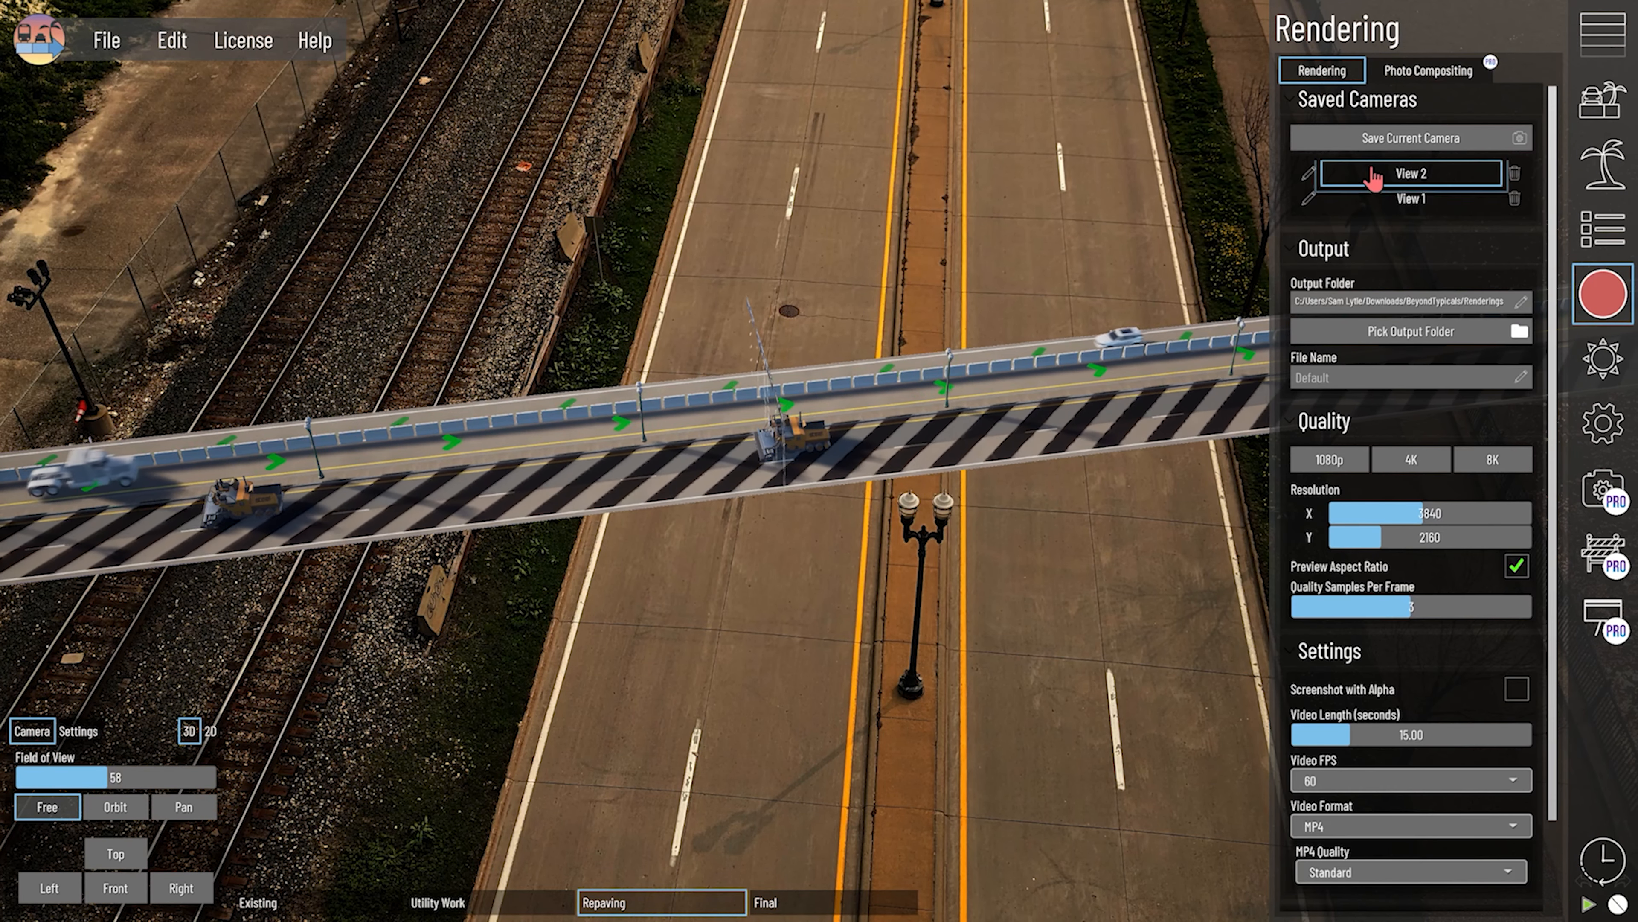
click(1386, 174)
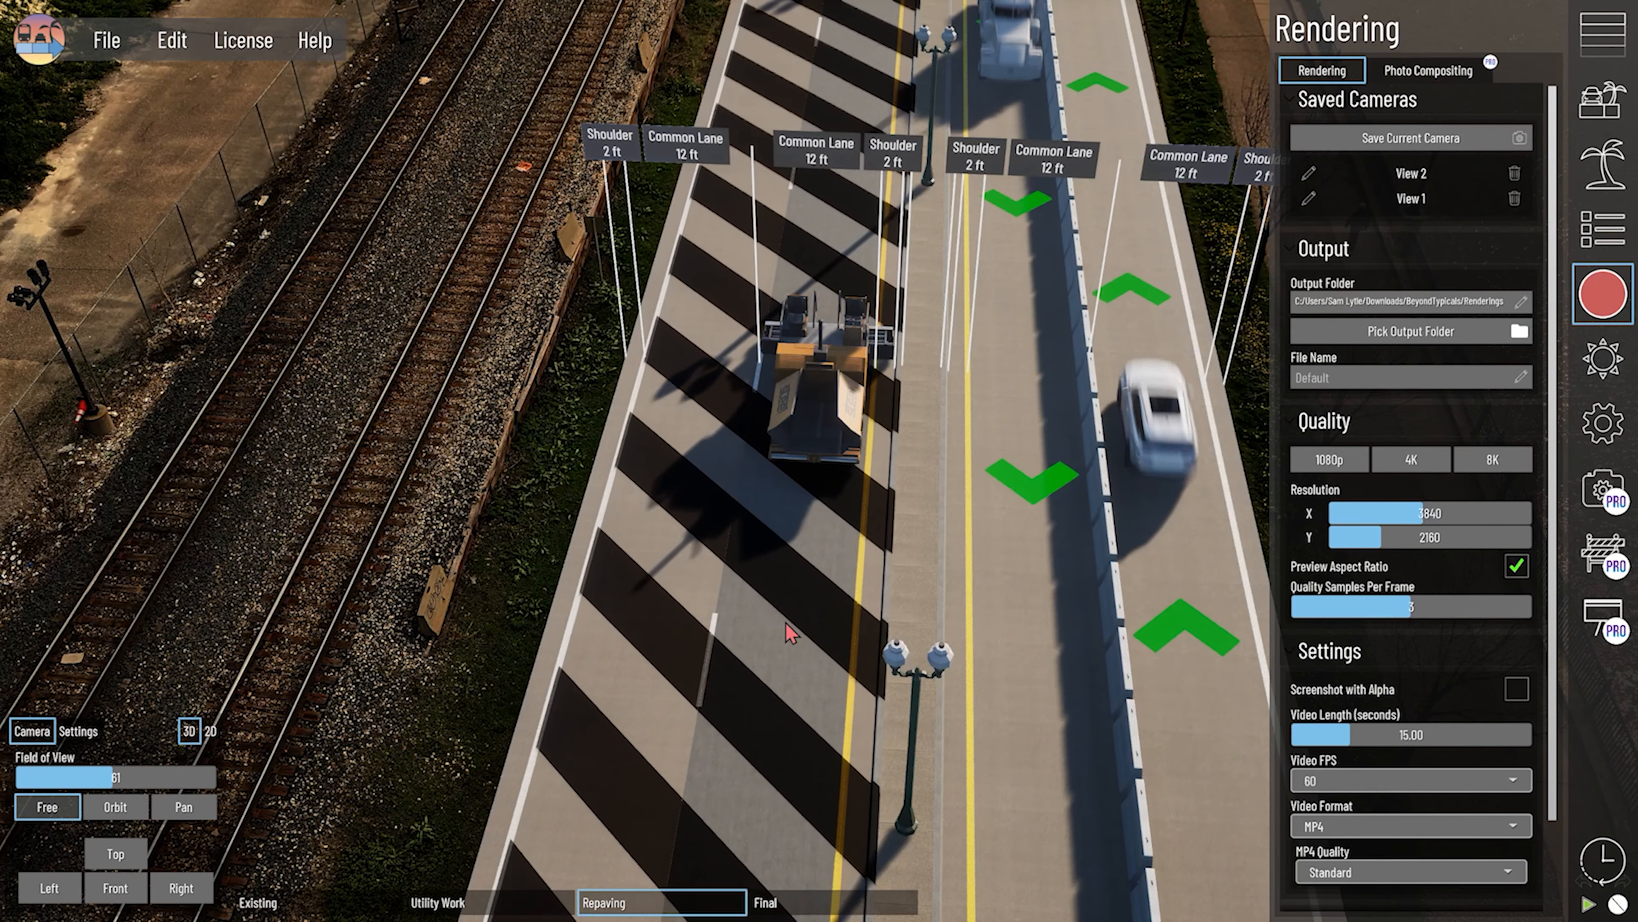
click(794, 902)
click(1593, 297)
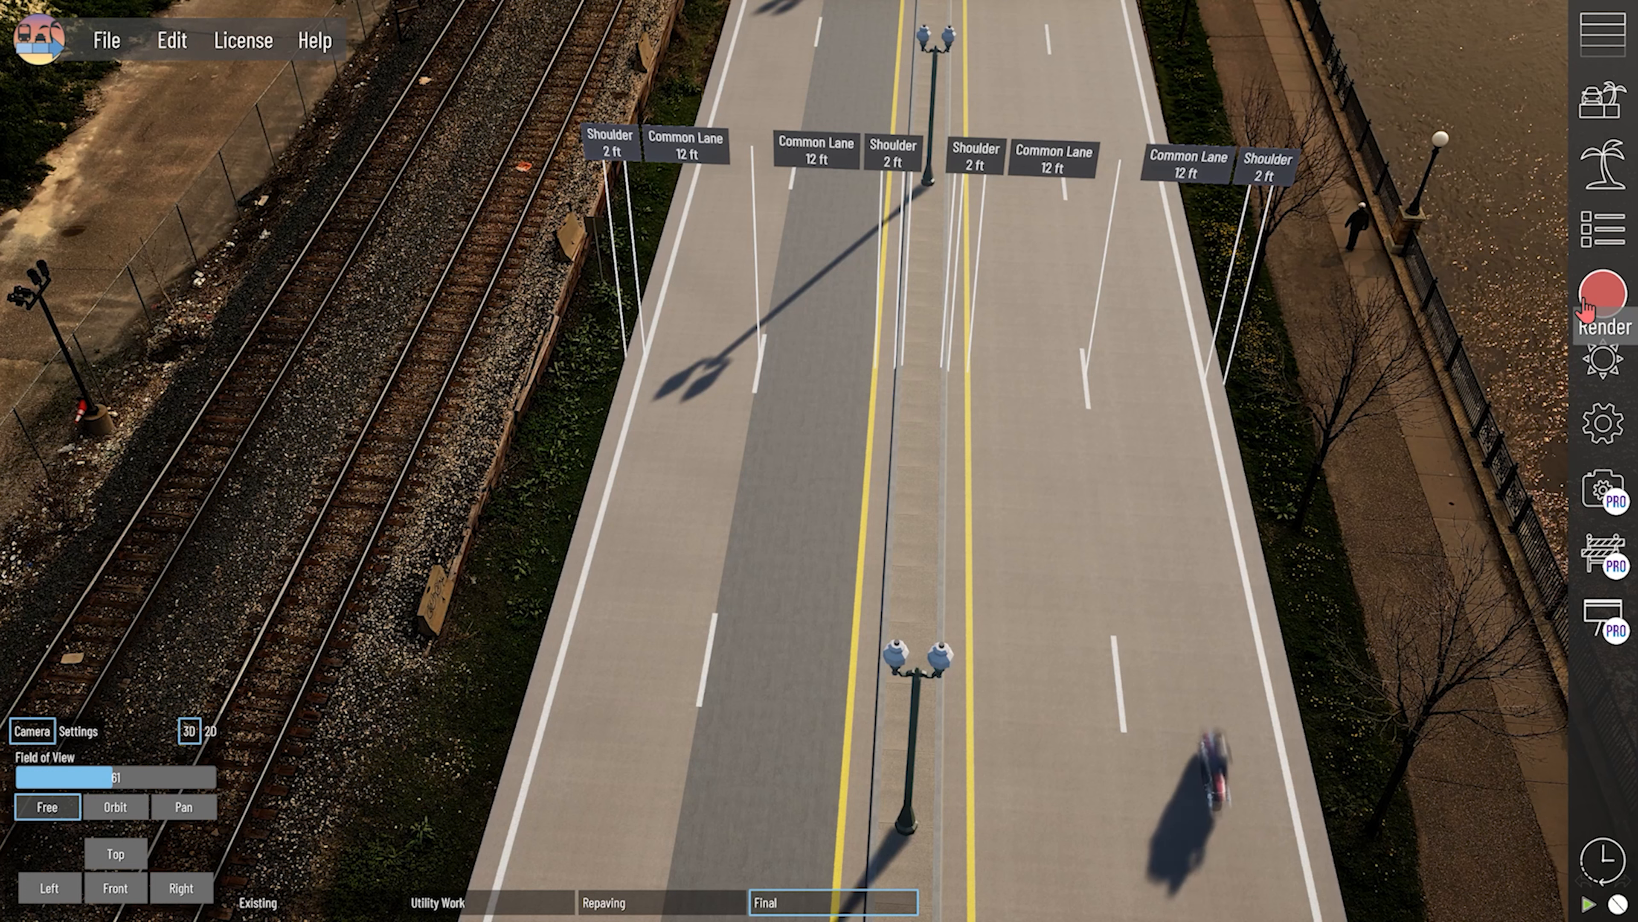